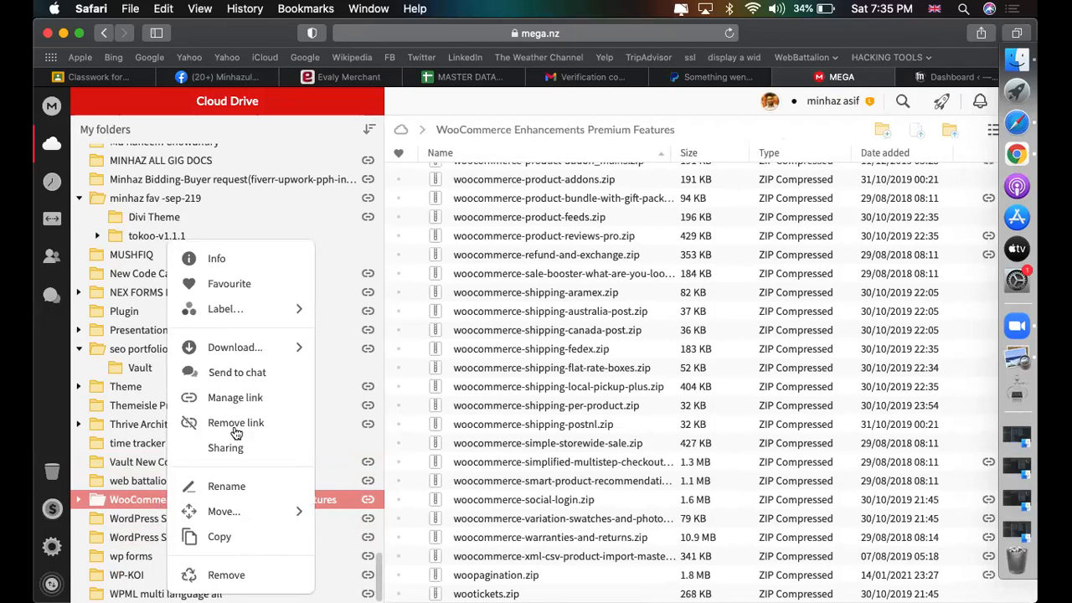
- Copy the share link of the WooCommerce Enhancements Premium Features folder and close the link dialog
click(245, 398)
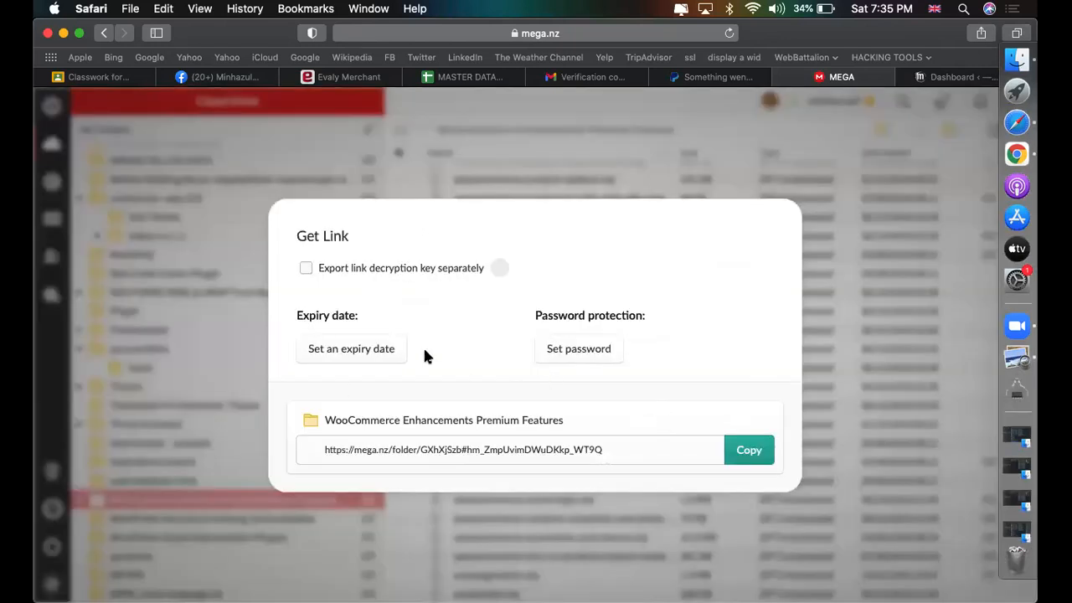
click(759, 459)
click(780, 220)
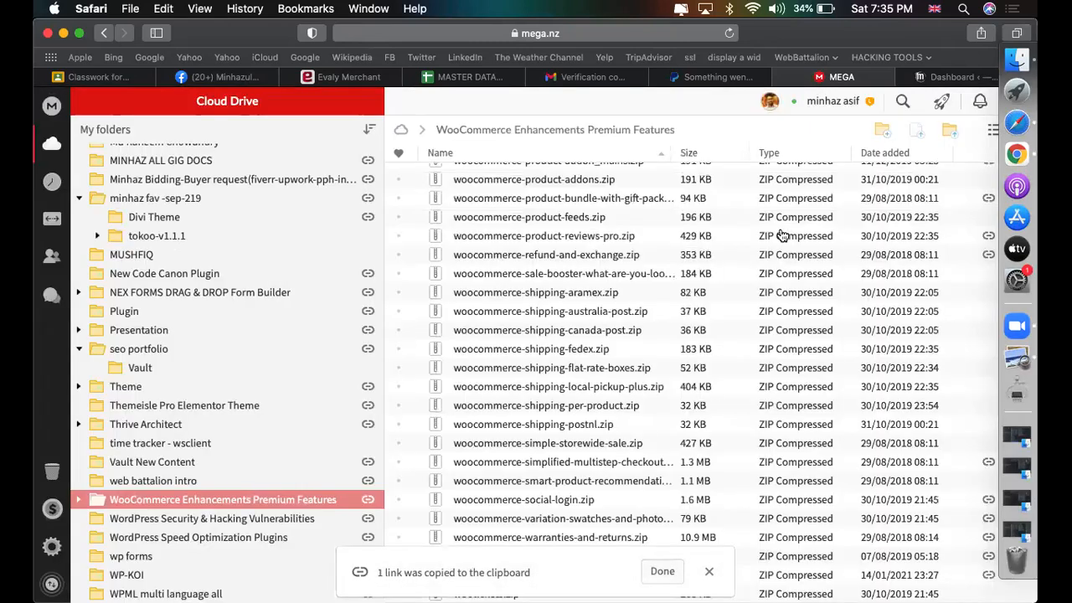
- Switch to Google Classroom and create a new material titled "get woo add ons" in the class's classwork
click(122, 76)
click(398, 173)
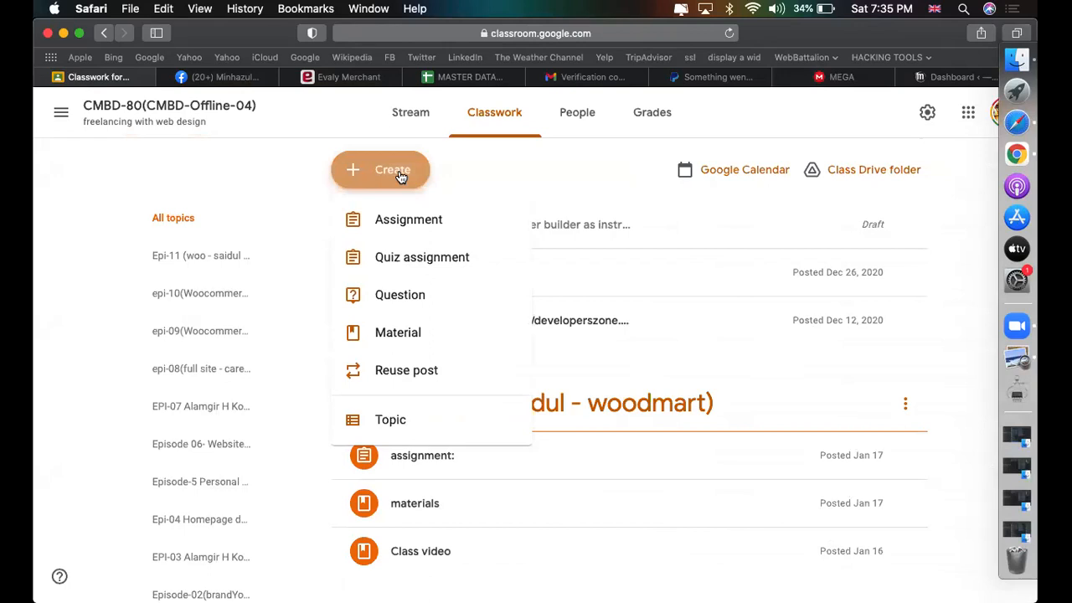
click(404, 344)
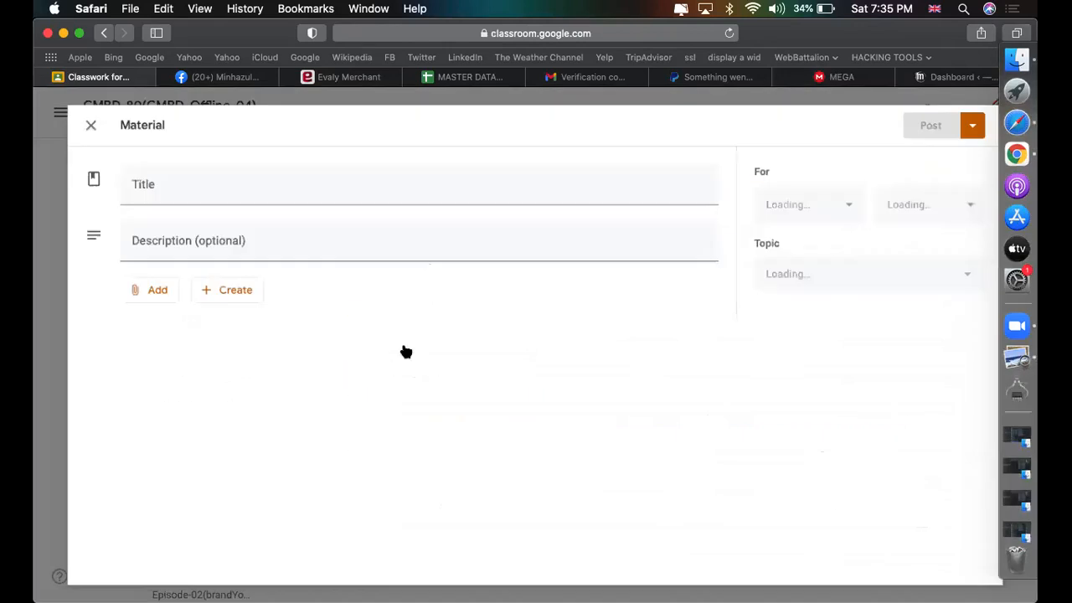
text(get )
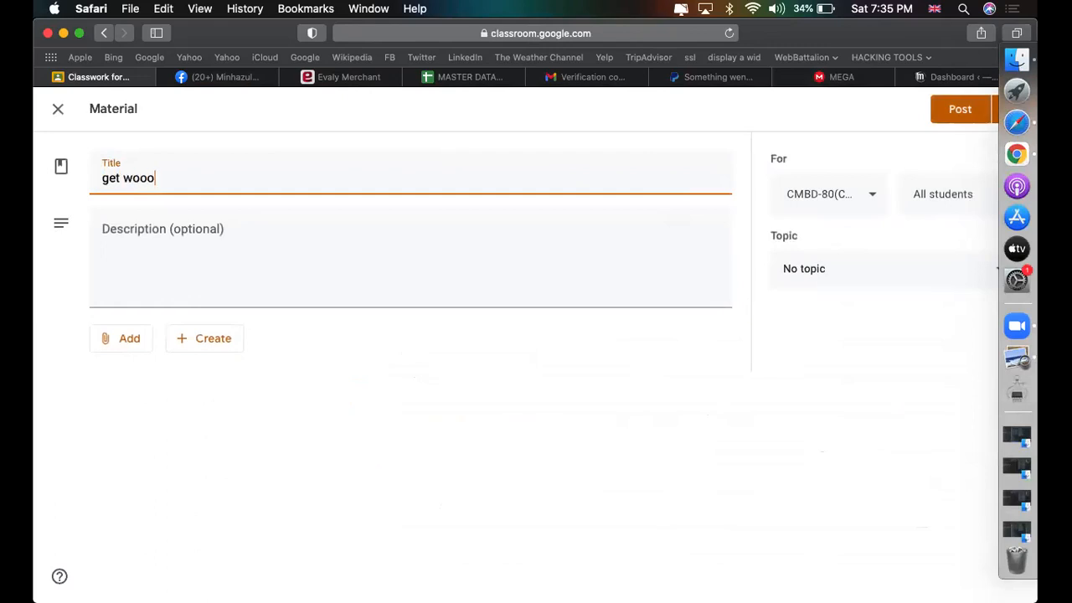
text(woo add ons)
- Attach the copied MEGA folder link to the "get woo add ons" material
click(117, 343)
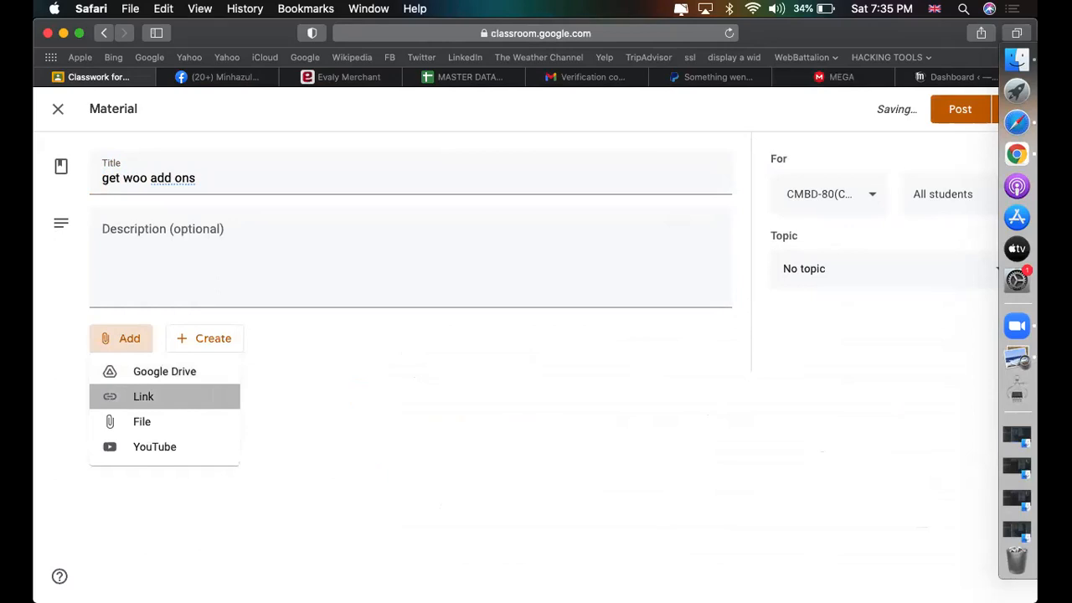
click(143, 394)
key(super+v)
key(Return)
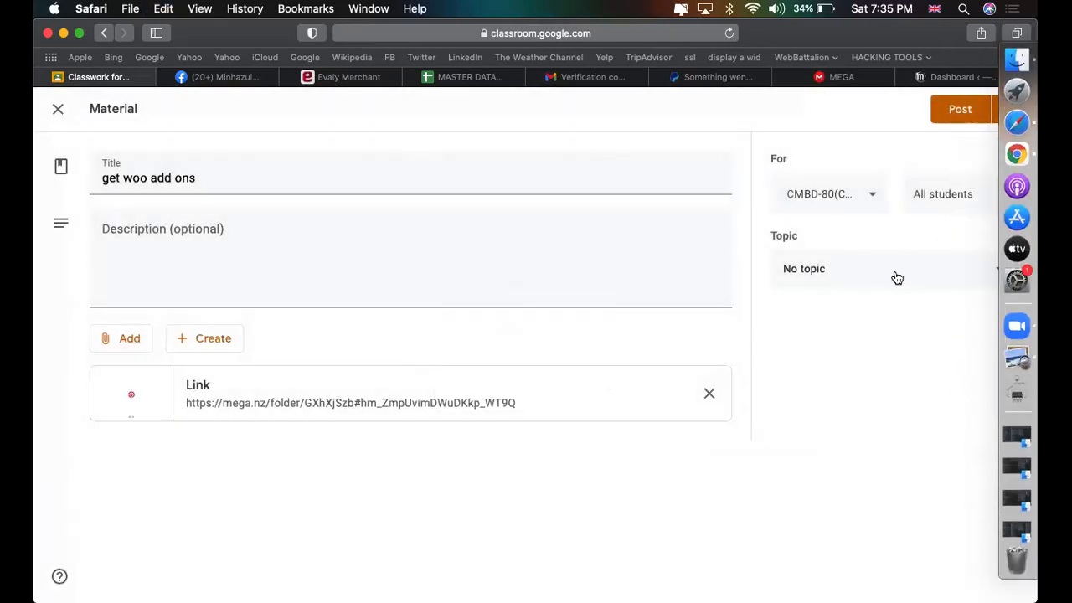
- Assign the material to a new topic named "epi-12(woo 3)" and post it to the class
click(895, 275)
click(907, 576)
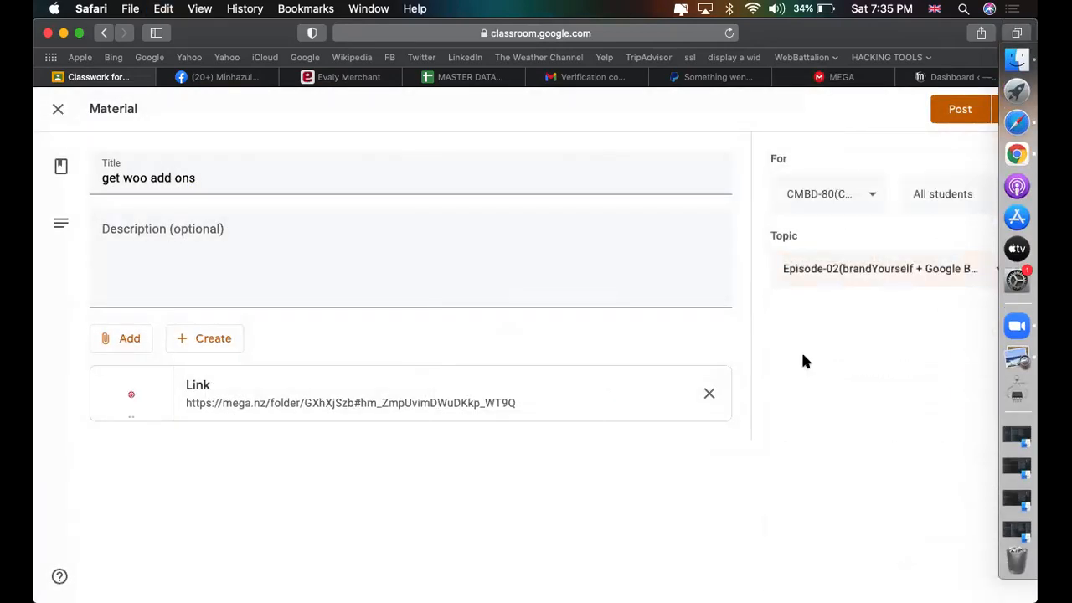
click(863, 268)
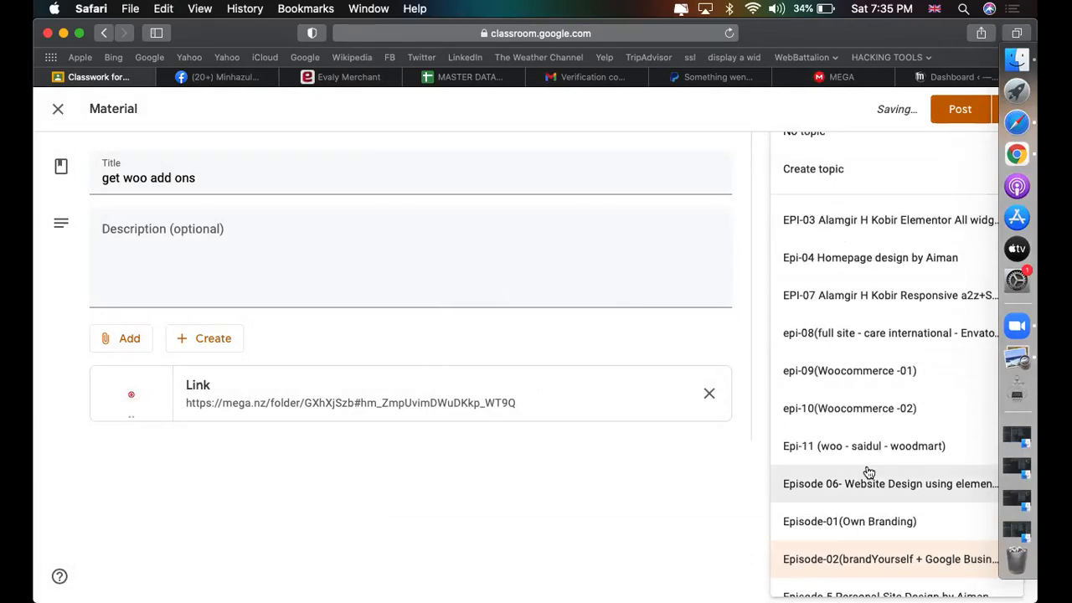
scroll(868, 474, down, 1)
scroll(857, 355, up, 1)
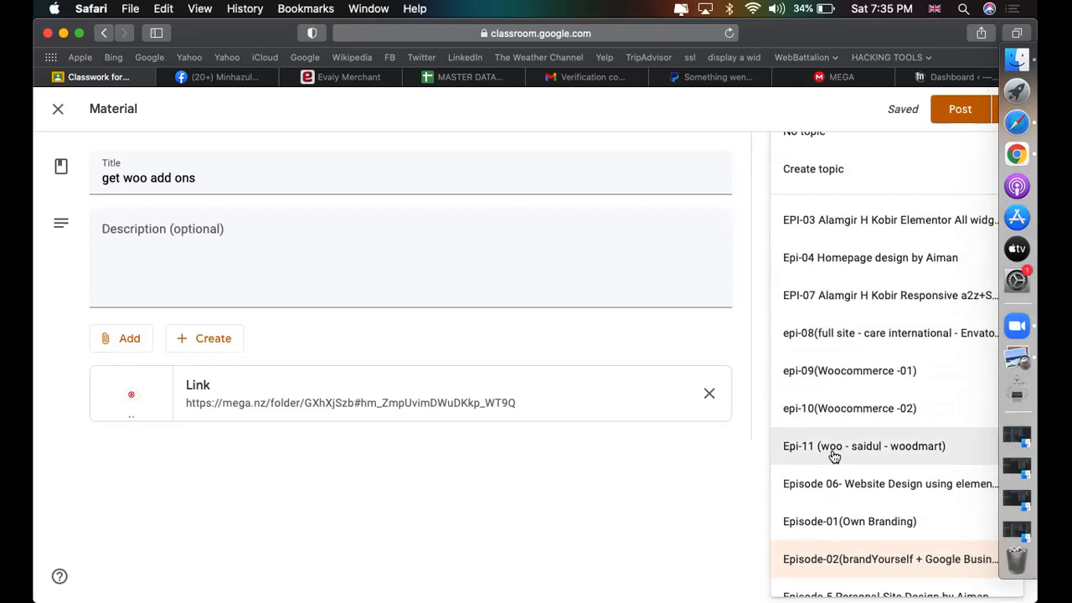
scroll(832, 455, down, 1)
scroll(827, 418, up, 1)
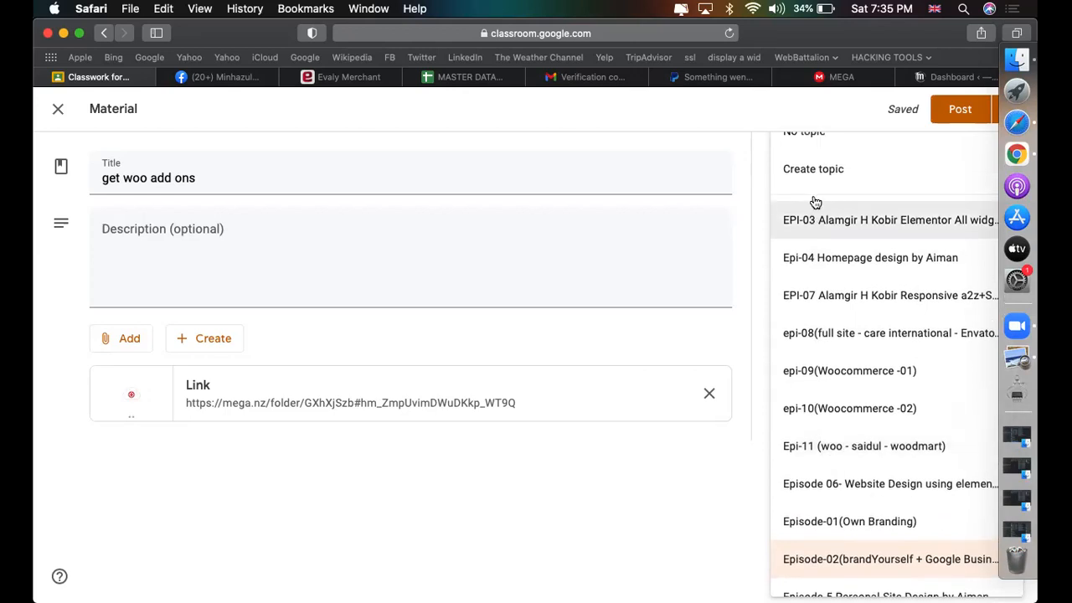
click(813, 170)
text(epi-12(woo)
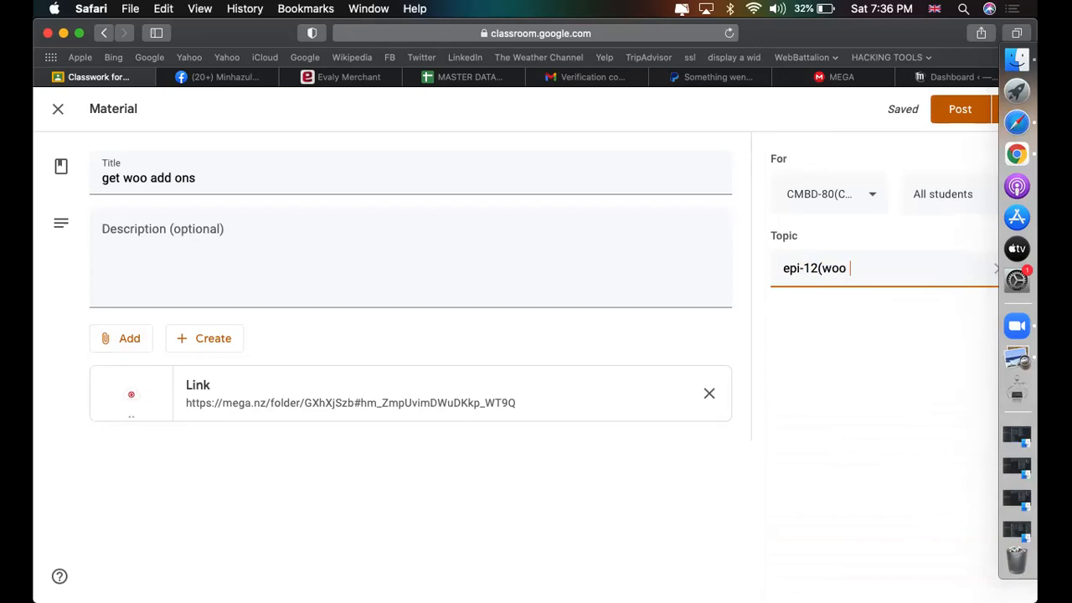
text(func)
key(BackSpace)
click(858, 316)
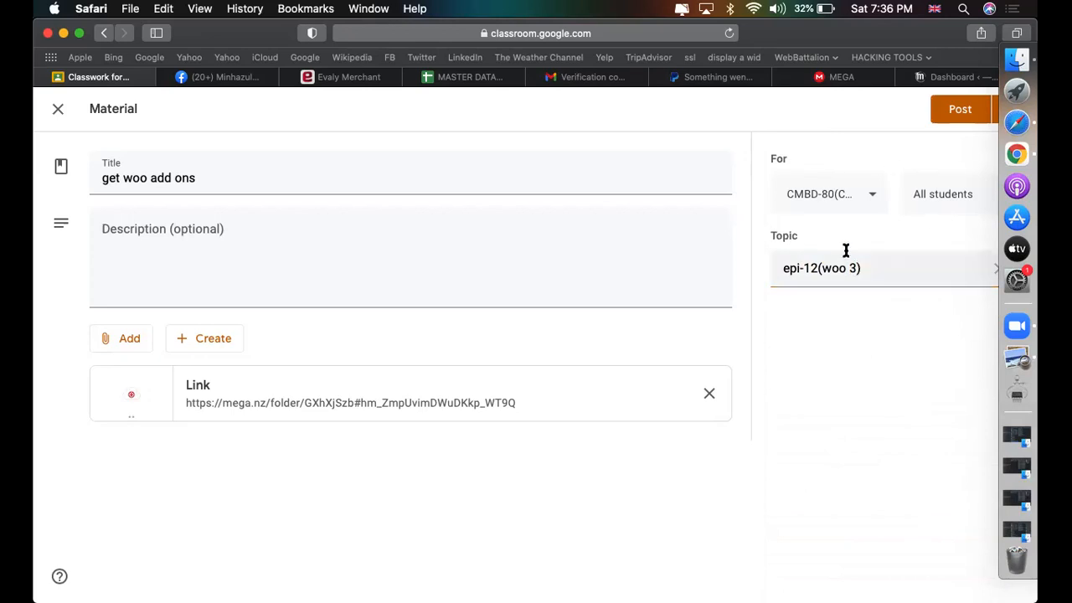
click(957, 108)
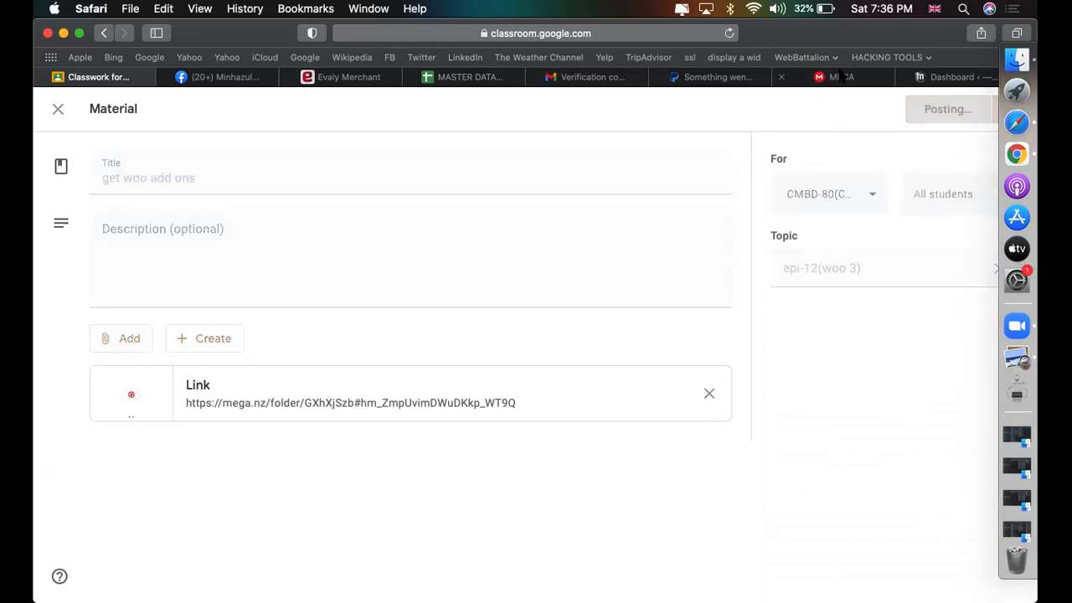
- Switch to MEGA and download woocommerce-product-addon_mains.zip from the WooCommerce Enhancements Premium Features folder
click(841, 76)
scroll(777, 283, up, 20)
scroll(707, 548, down, 15)
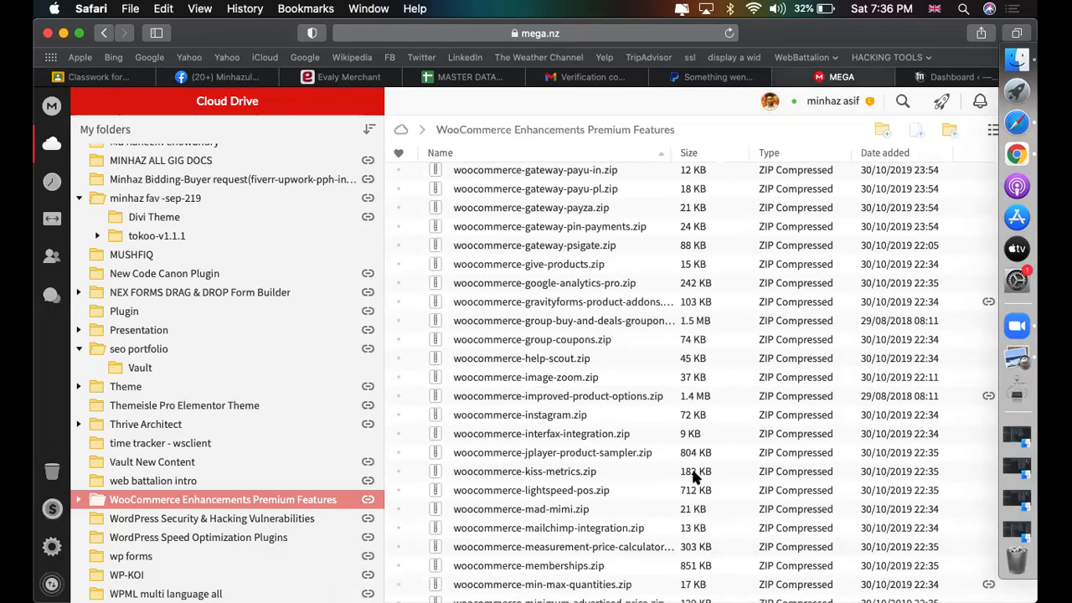
scroll(642, 338, down, 5)
scroll(643, 338, down, 5)
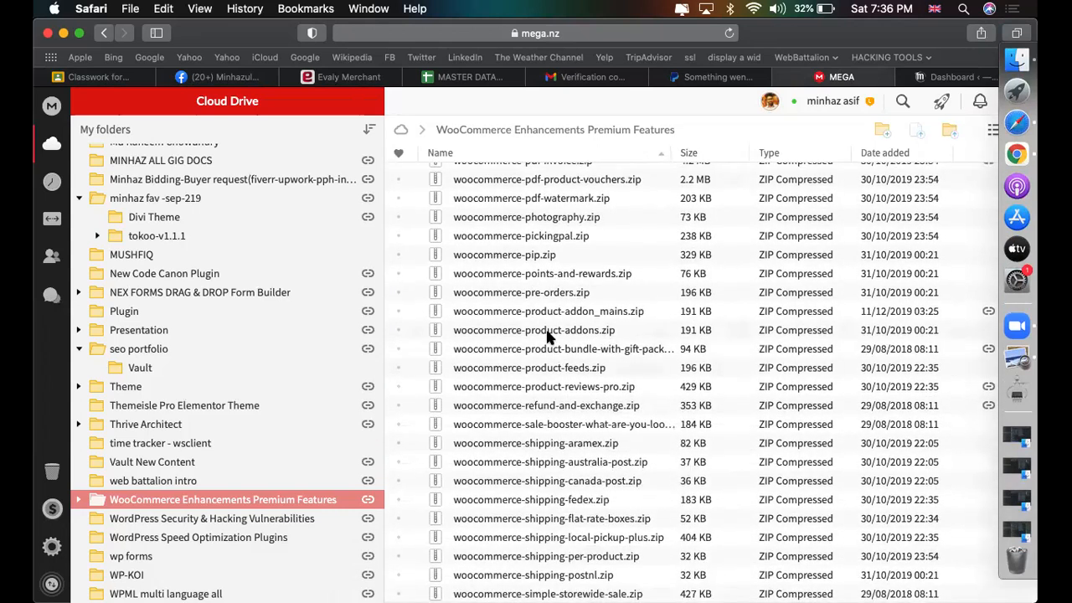
click(548, 331)
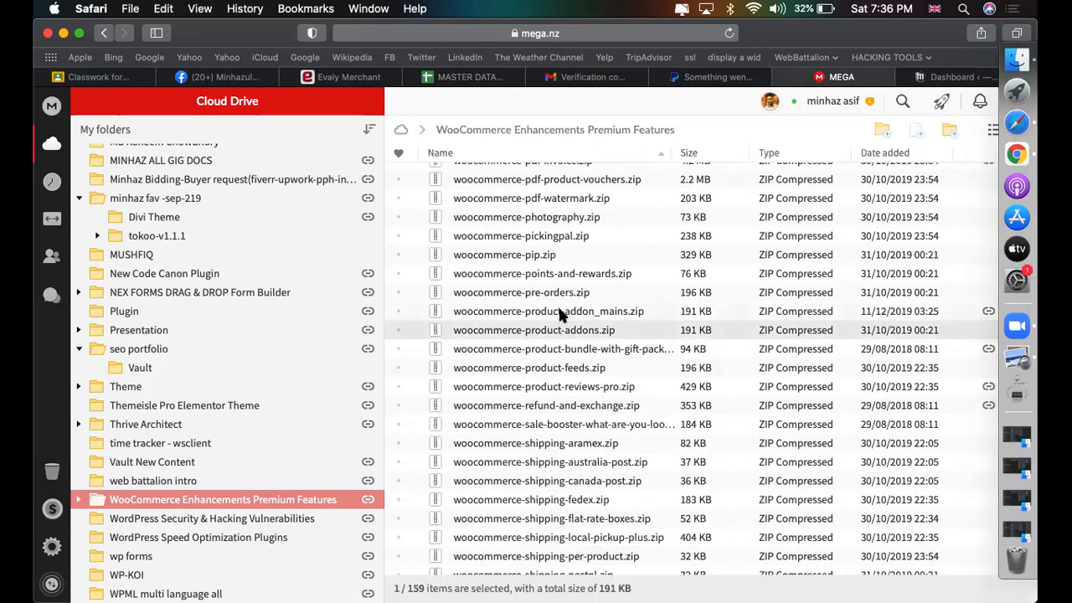
click(559, 312)
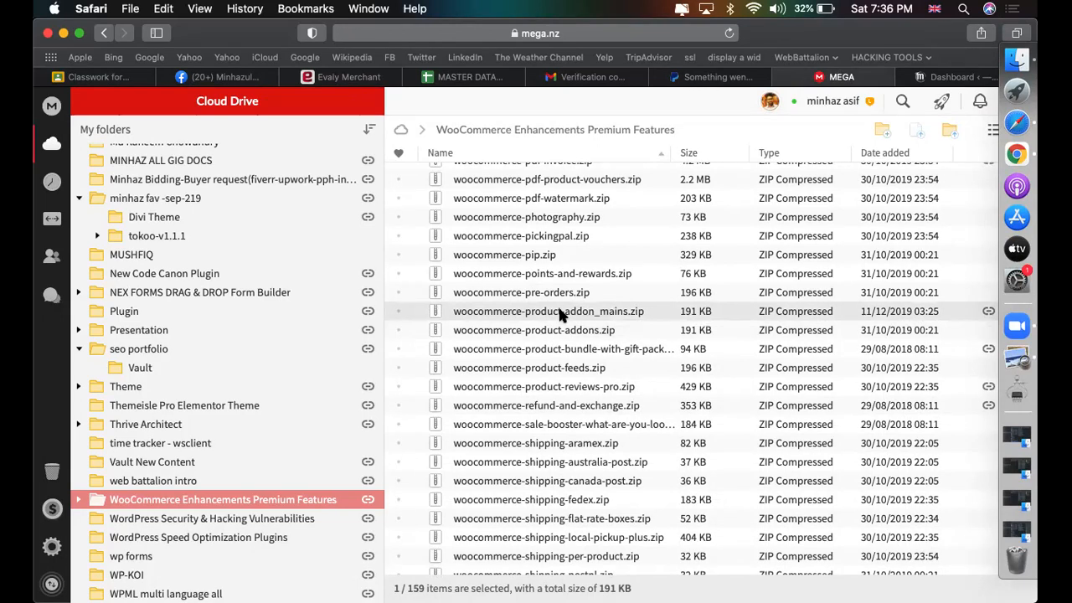
right_click(559, 312)
mouse_move(627, 371)
click(789, 371)
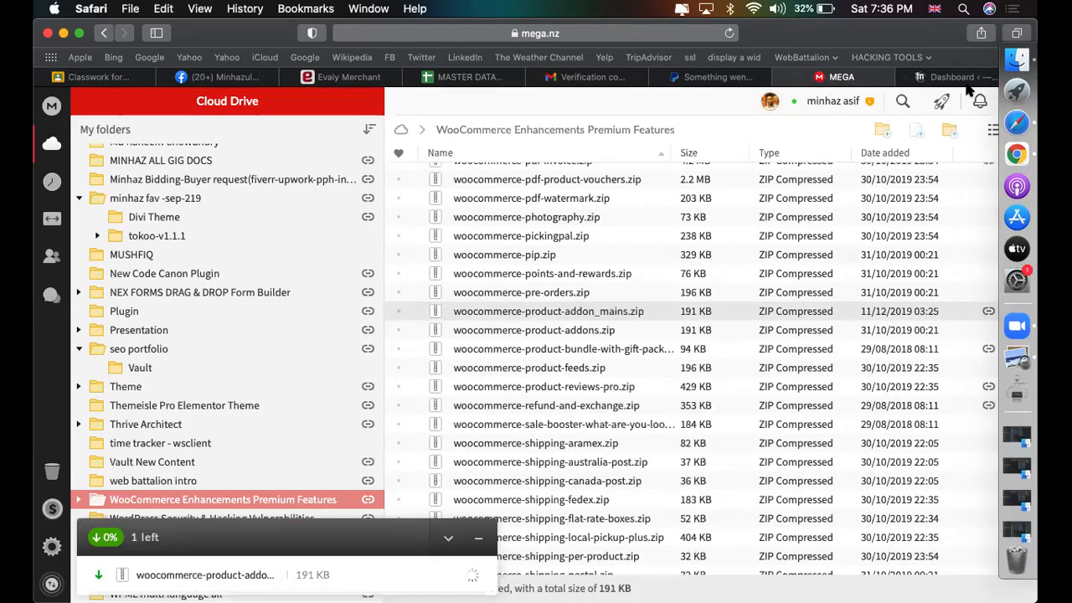
- Search Google for "woo product addons" in the PayPal tab and open the Product Add-Ons page of WooCommerce Docs
click(711, 77)
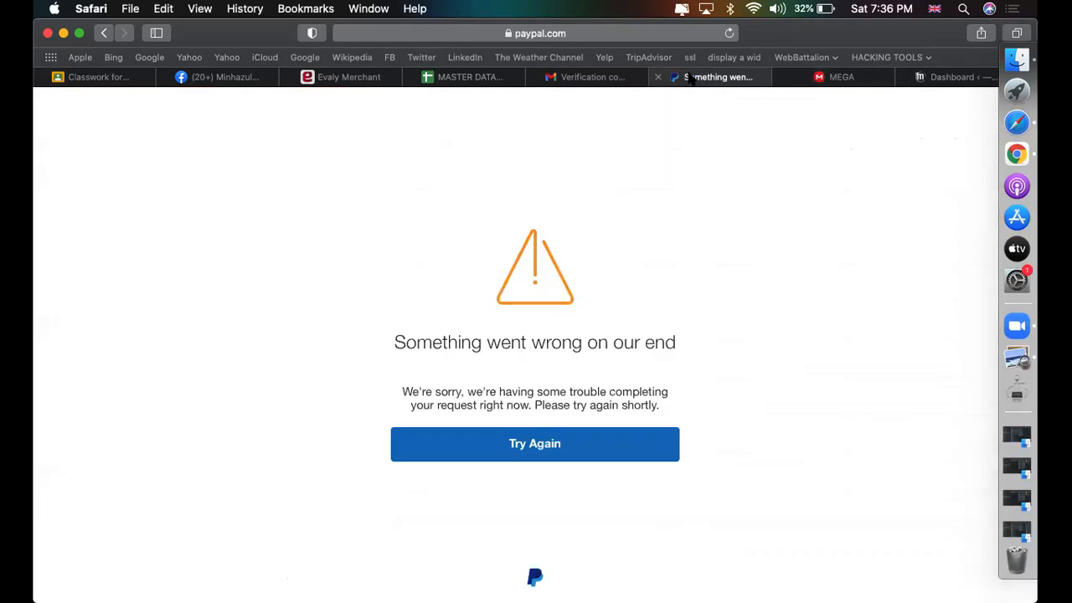
click(607, 34)
key(BackSpace)
text(woo pro)
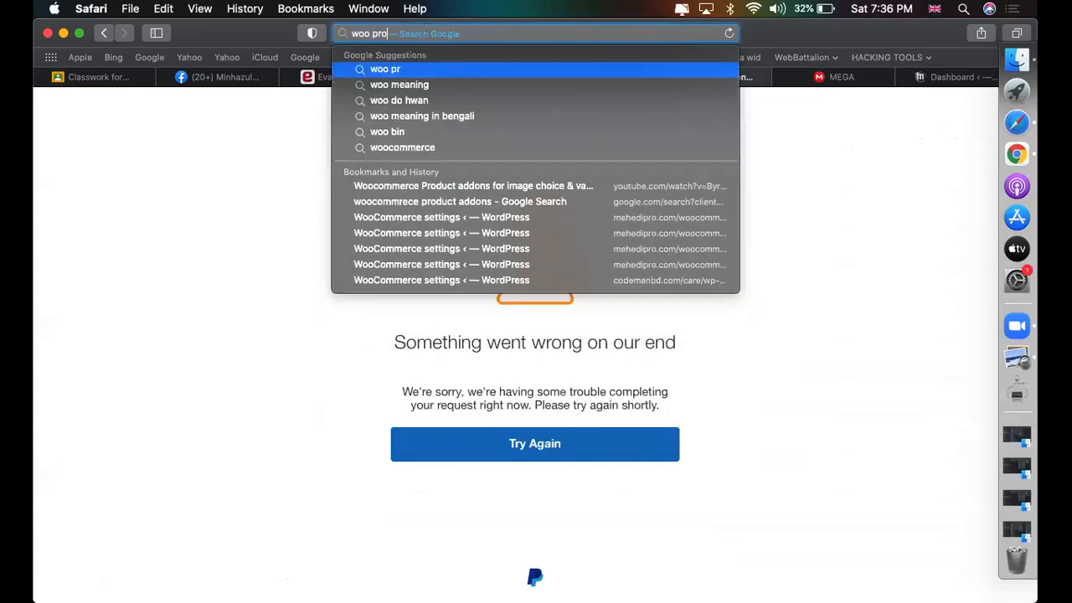
text(duct addons)
key(Return)
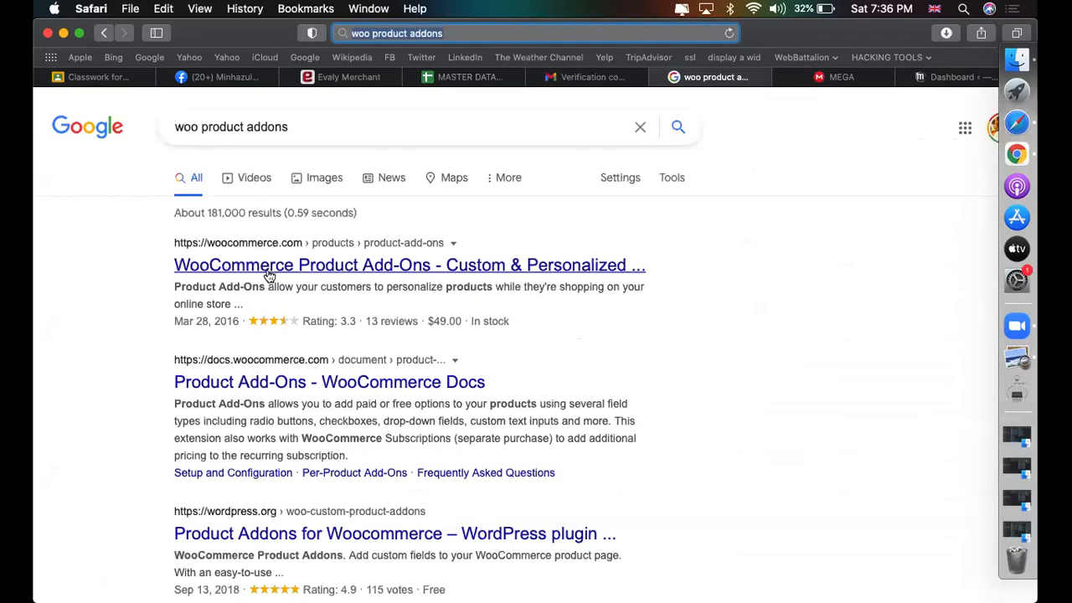
click(258, 384)
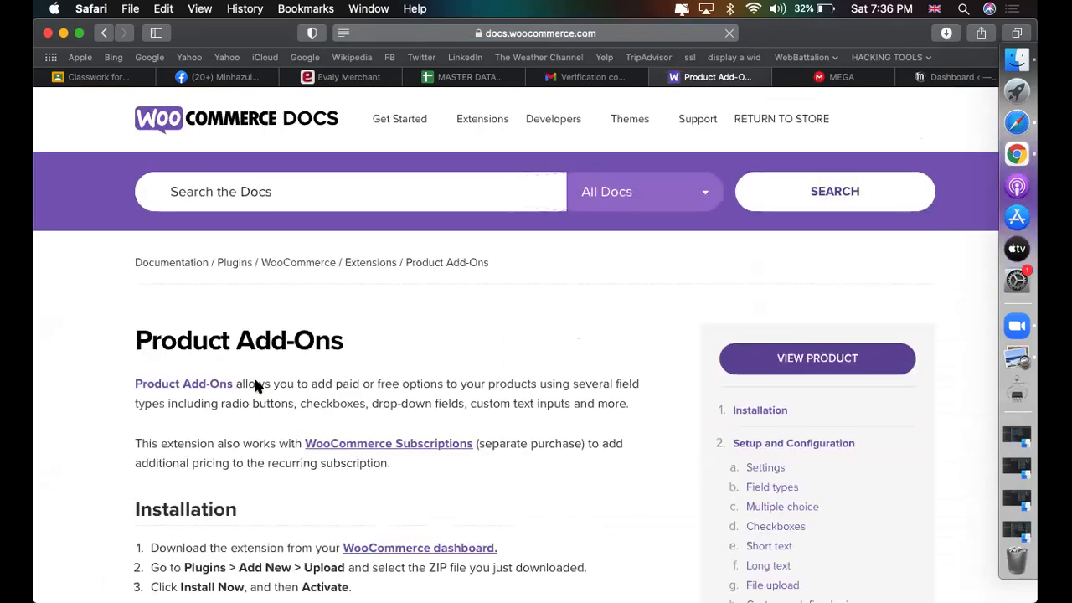
- Examine the Product Add-Ons documentation, from the add-on settings through multiple choice, checkboxes and text fields to file upload
scroll(253, 383, down, 8)
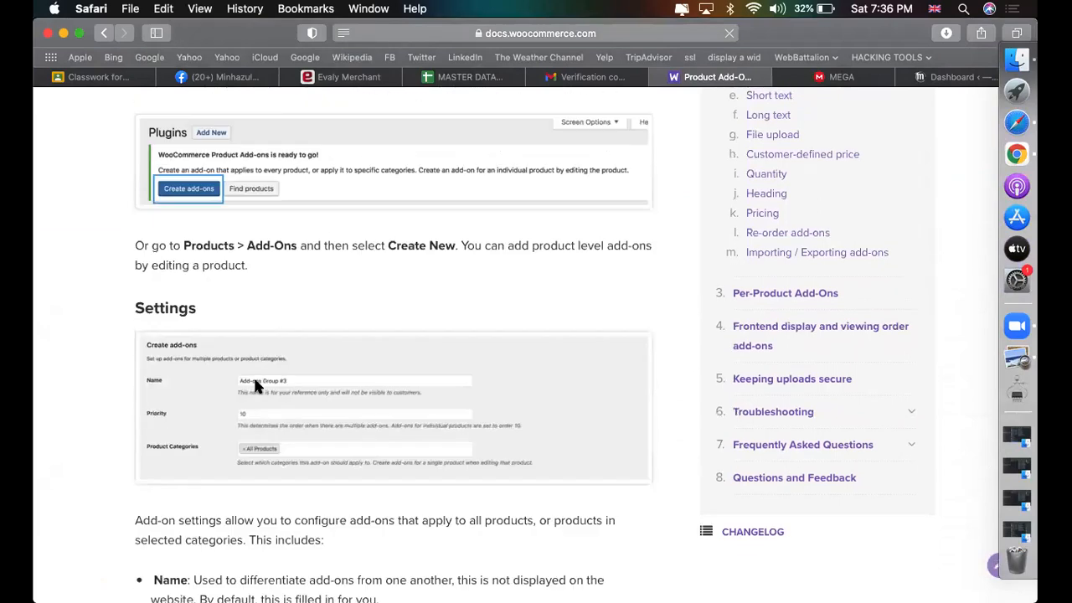
scroll(255, 386, down, 15)
scroll(256, 385, down, 15)
scroll(255, 385, down, 2)
scroll(232, 283, down, 10)
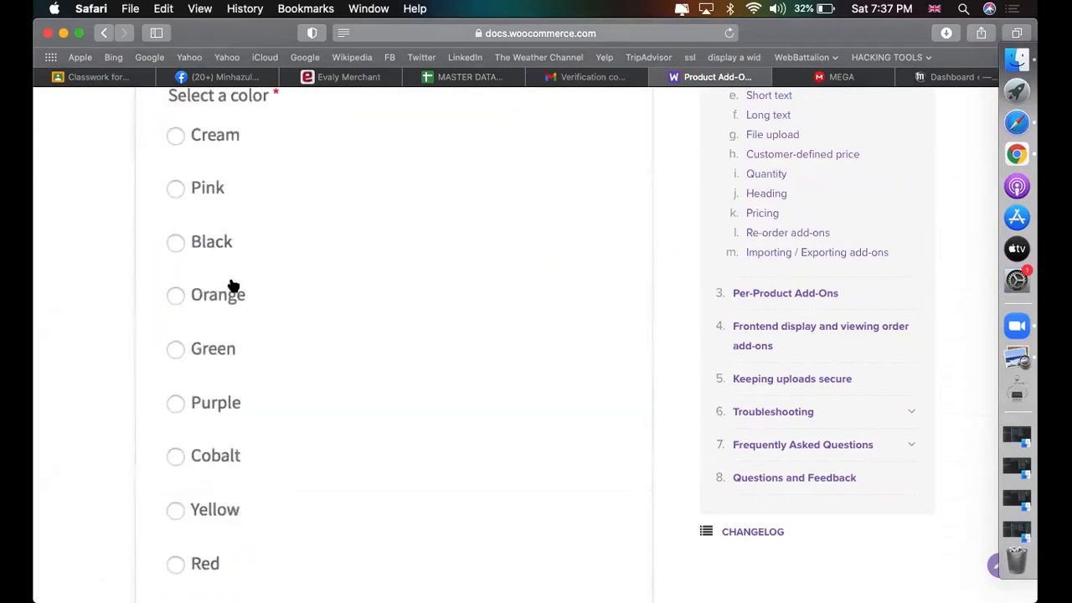
scroll(232, 286, down, 15)
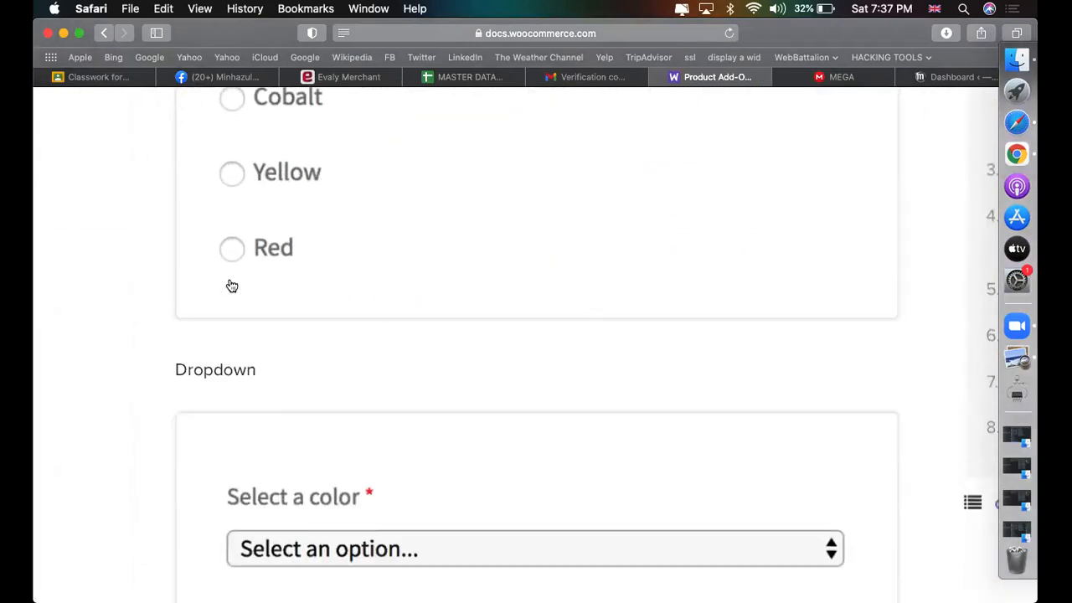
scroll(588, 323, down, 3)
scroll(586, 322, up, 5)
scroll(586, 373, down, 15)
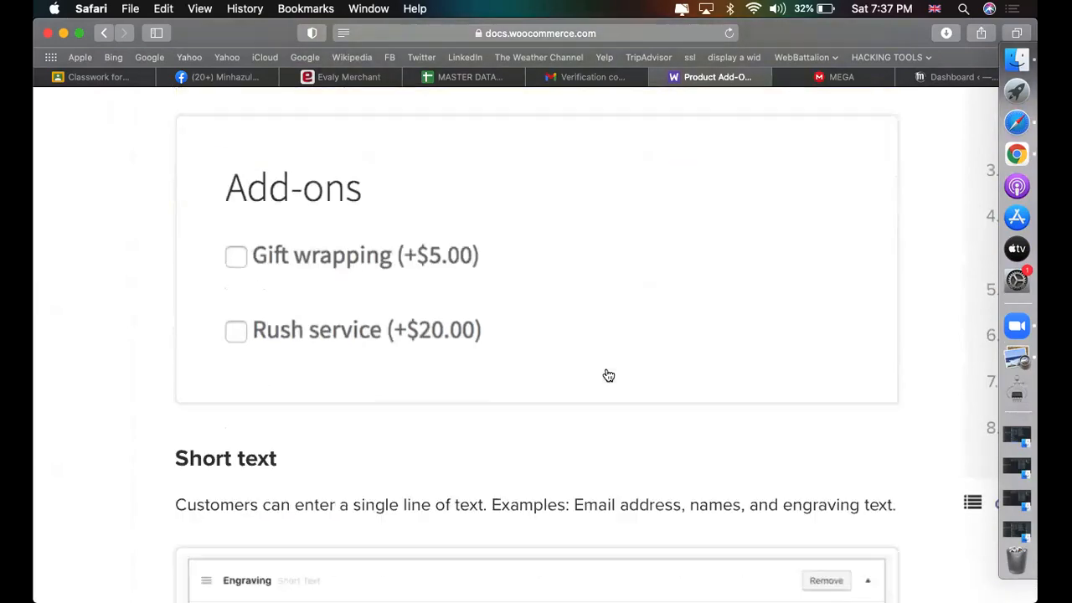
scroll(608, 375, down, 20)
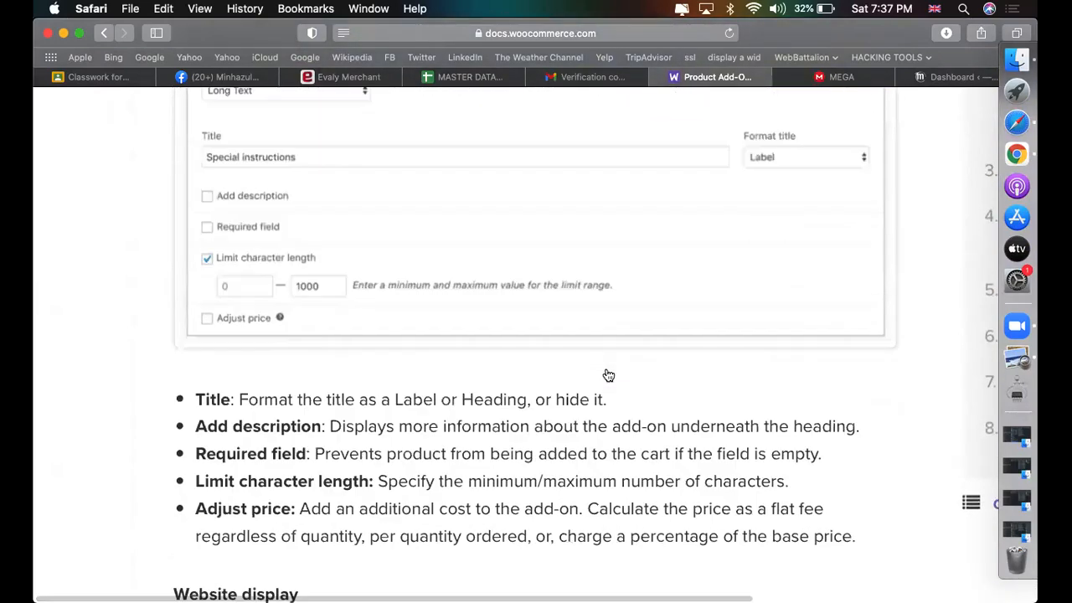
scroll(608, 375, down, 5)
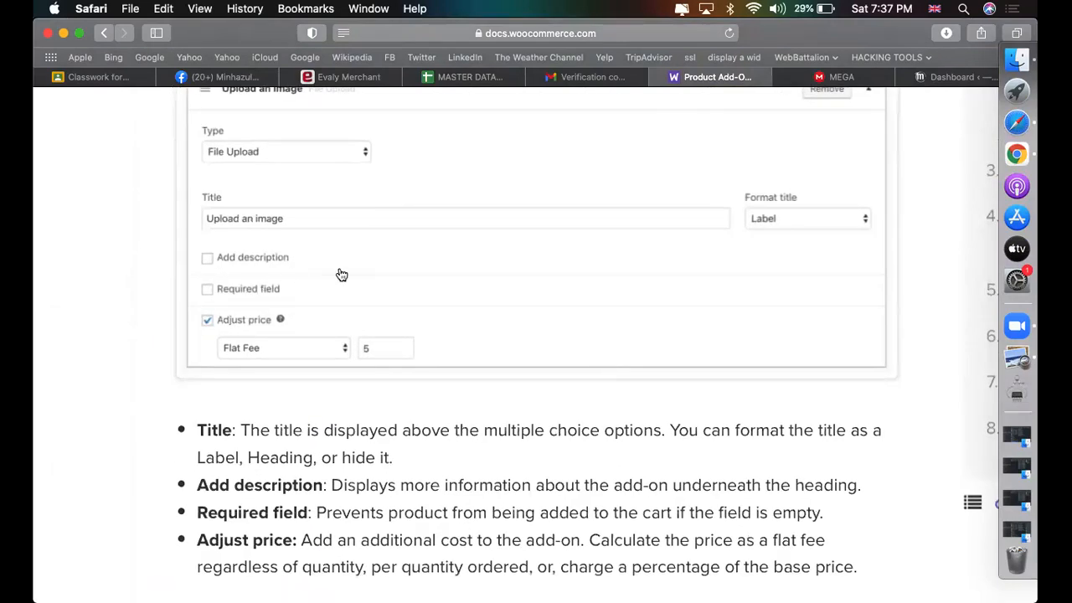
scroll(340, 274, down, 3)
- Switch to the WordPress dashboard of the mehedipro.com/woo site and open the page for adding new plugins
key(super+shift+backslash)
click(391, 326)
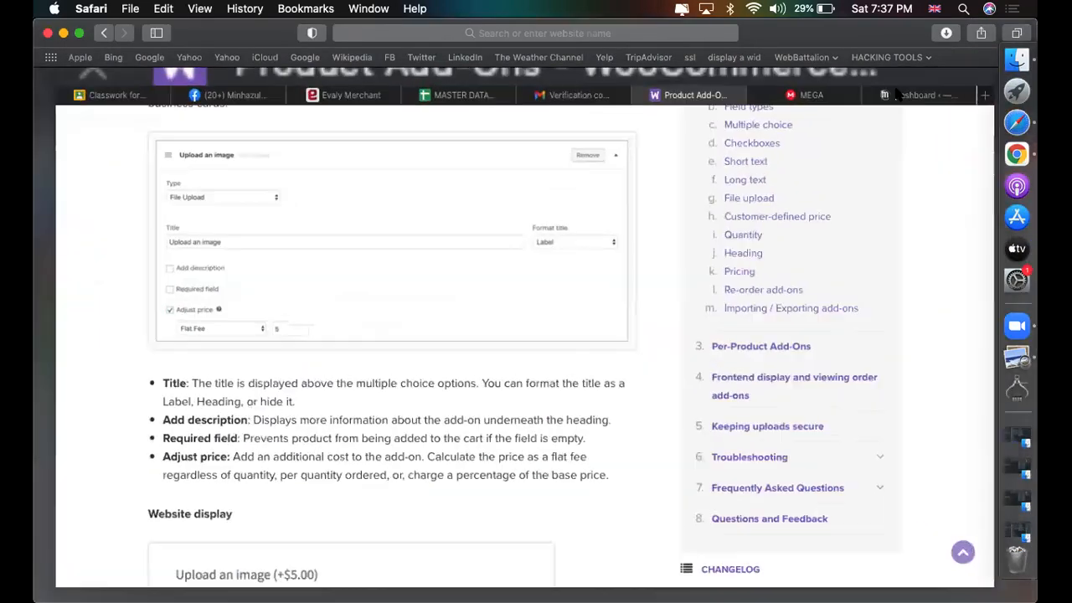
click(941, 76)
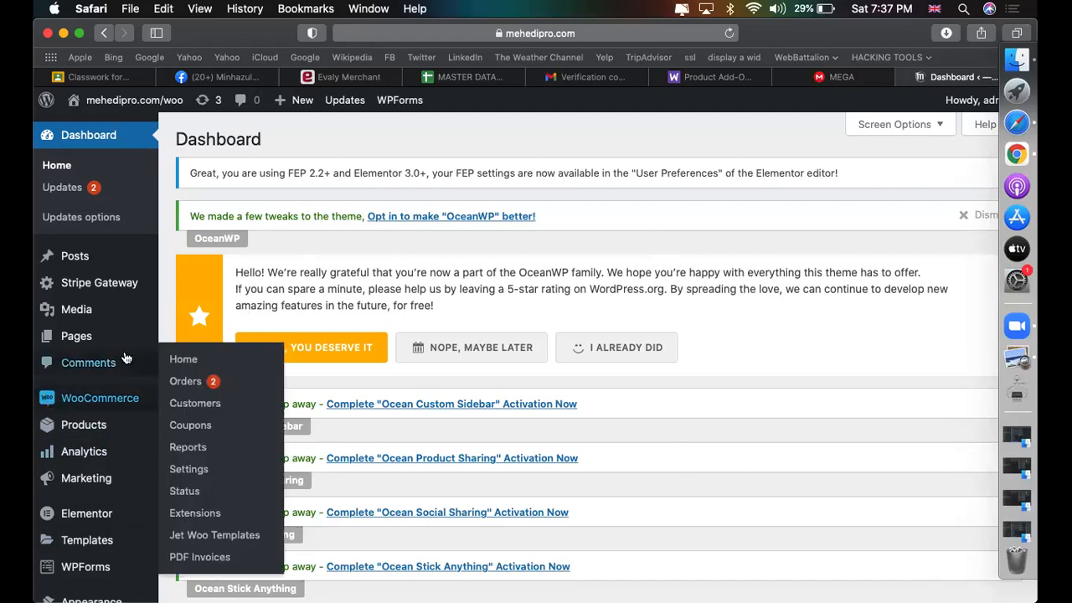
scroll(116, 494, down, 5)
mouse_move(101, 414)
click(201, 437)
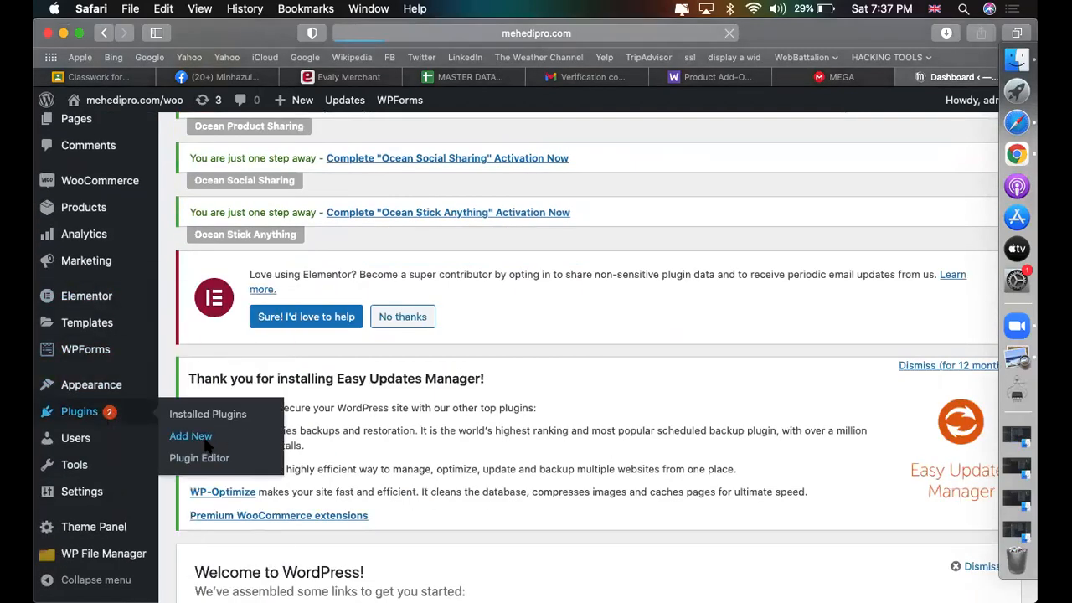
- Return to the Product Add-Ons documentation and load the woocommerce.com home page in its place
click(716, 77)
scroll(115, 271, up, 15)
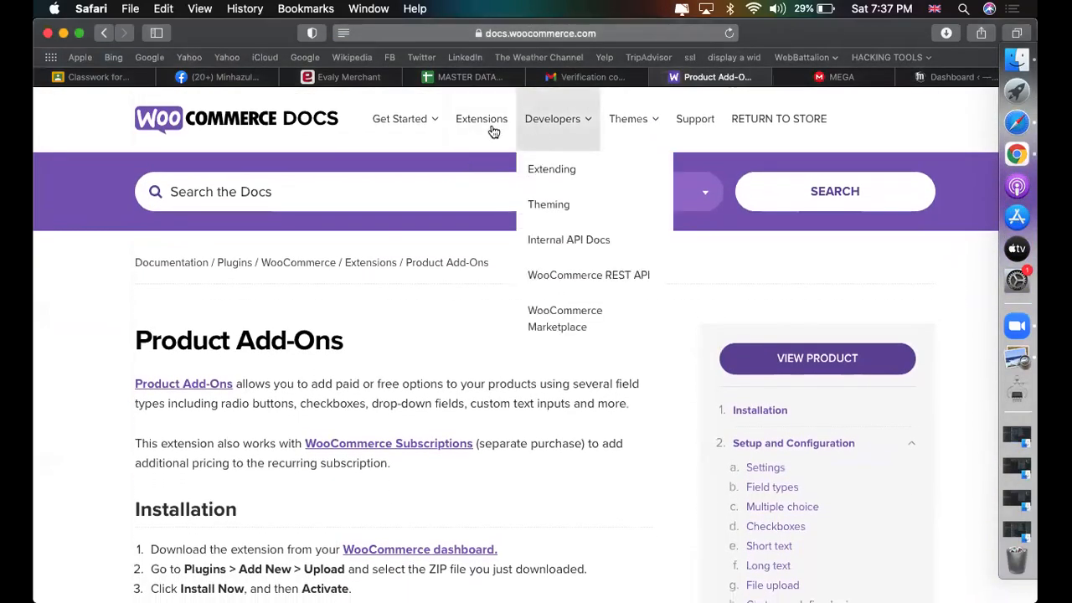
click(564, 33)
text(woocomm)
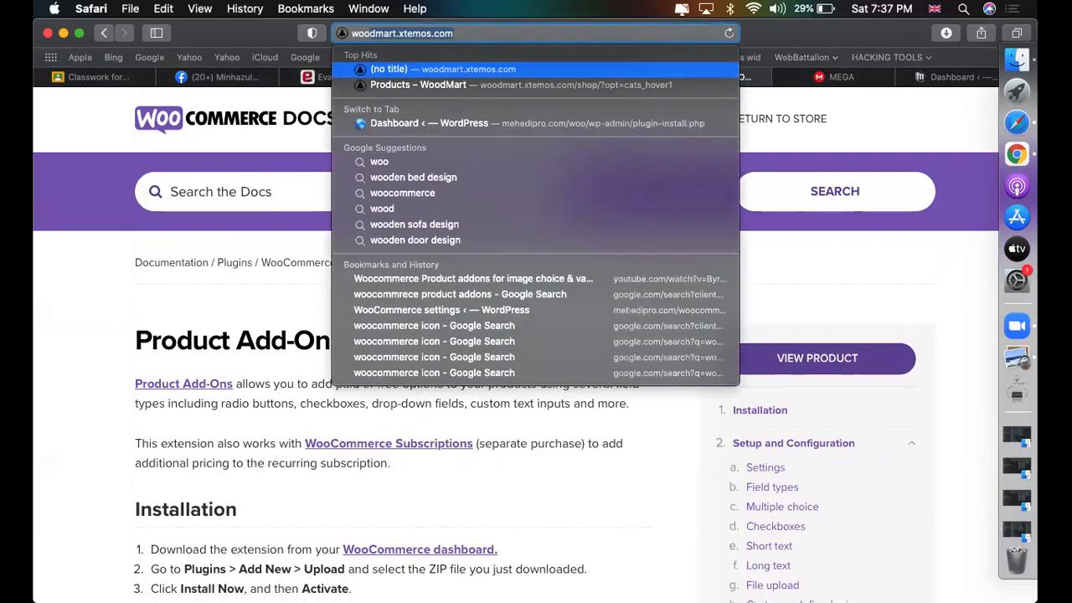
key(Return)
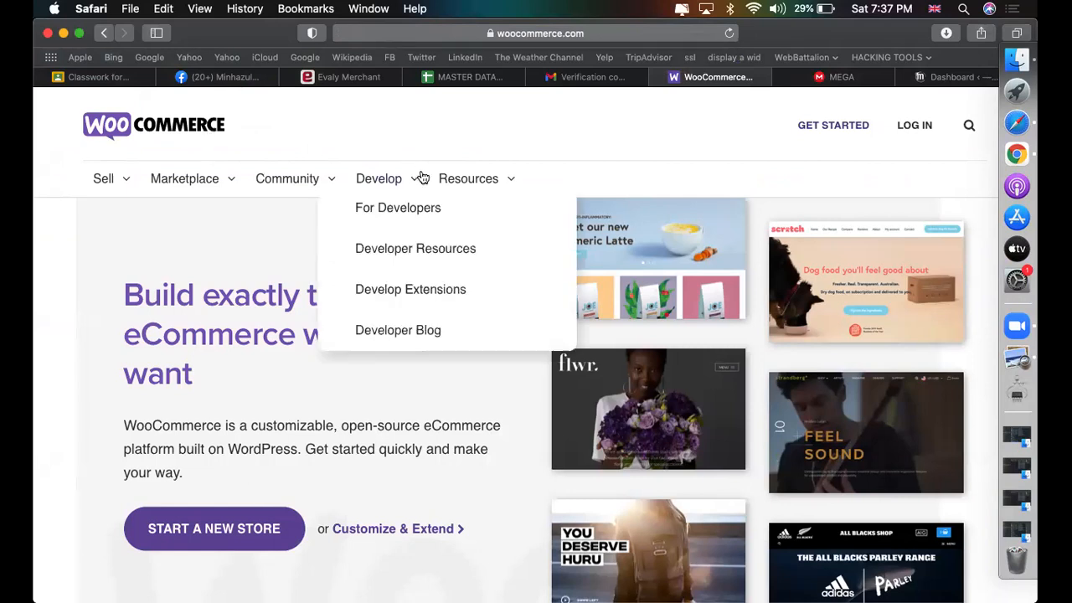
- Open the listing of all Enhancement extensions in the WooCommerce Marketplace
mouse_move(91, 176)
mouse_move(214, 201)
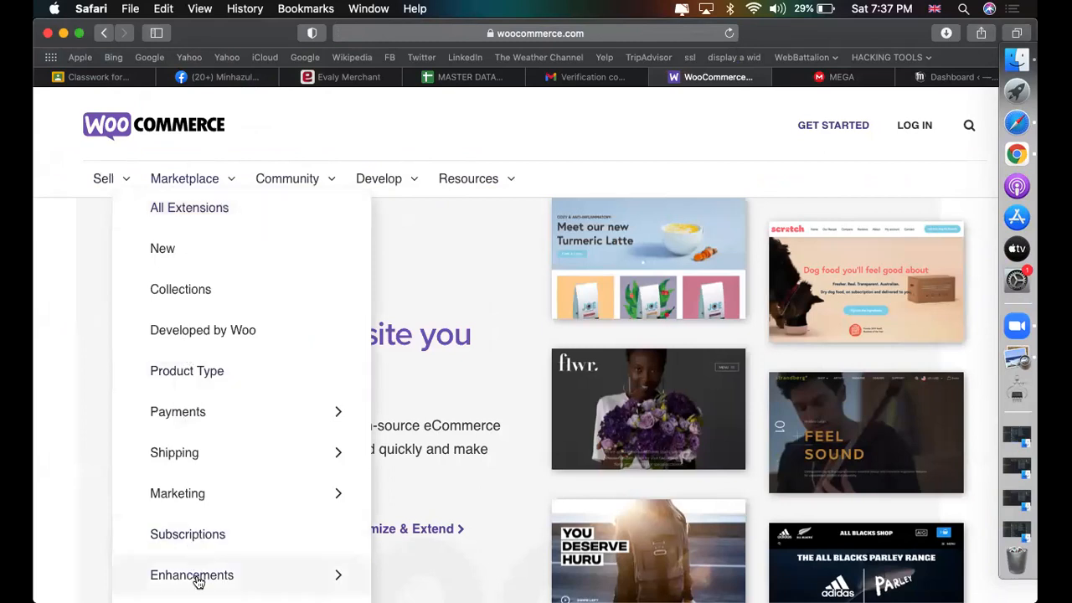
scroll(277, 579, down, 3)
mouse_move(268, 494)
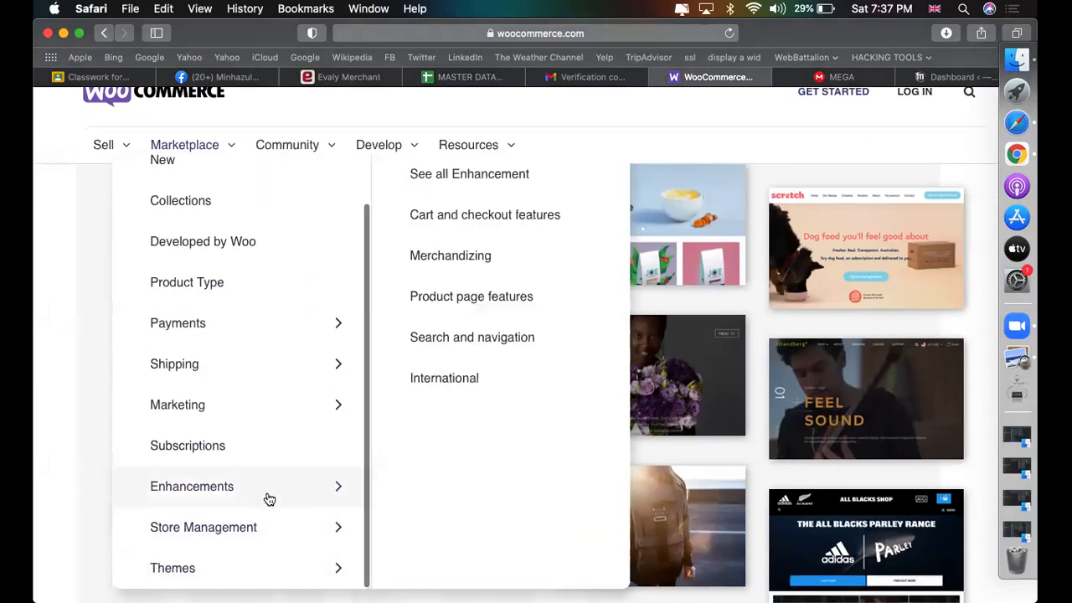
scroll(461, 275, up, 1)
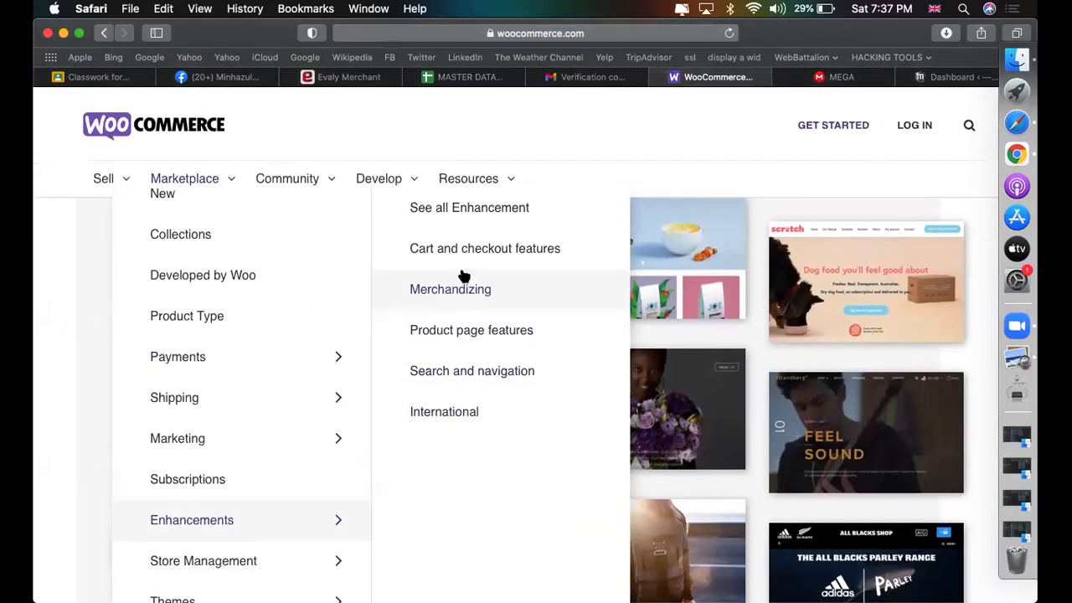
click(484, 214)
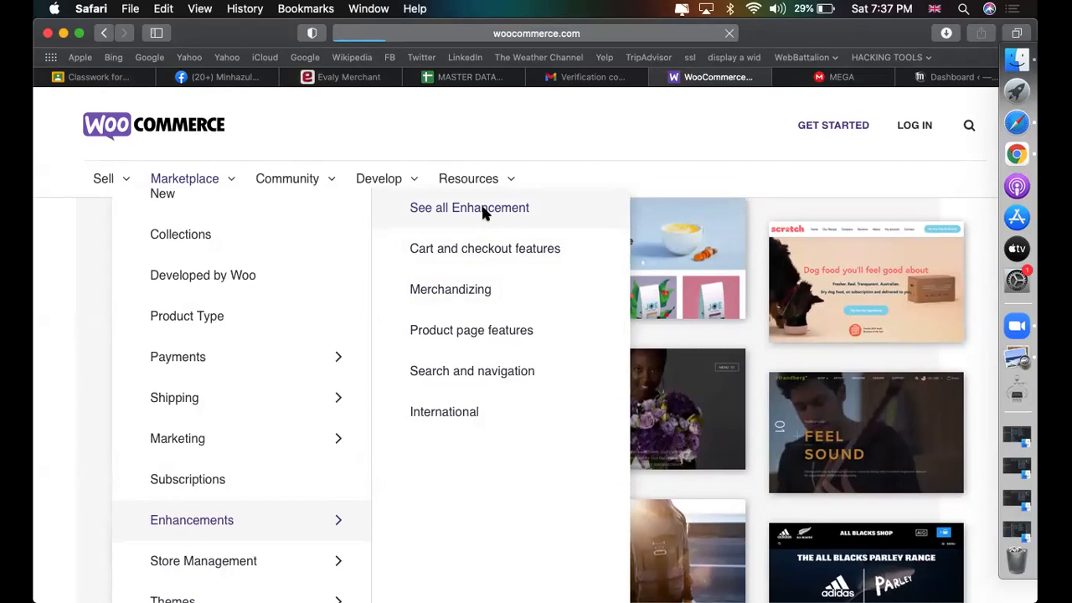
- Look through the WooCommerce Enhancements Premium Features folder in MEGA, and return to the WooCommerce page
click(832, 76)
scroll(658, 279, down, 5)
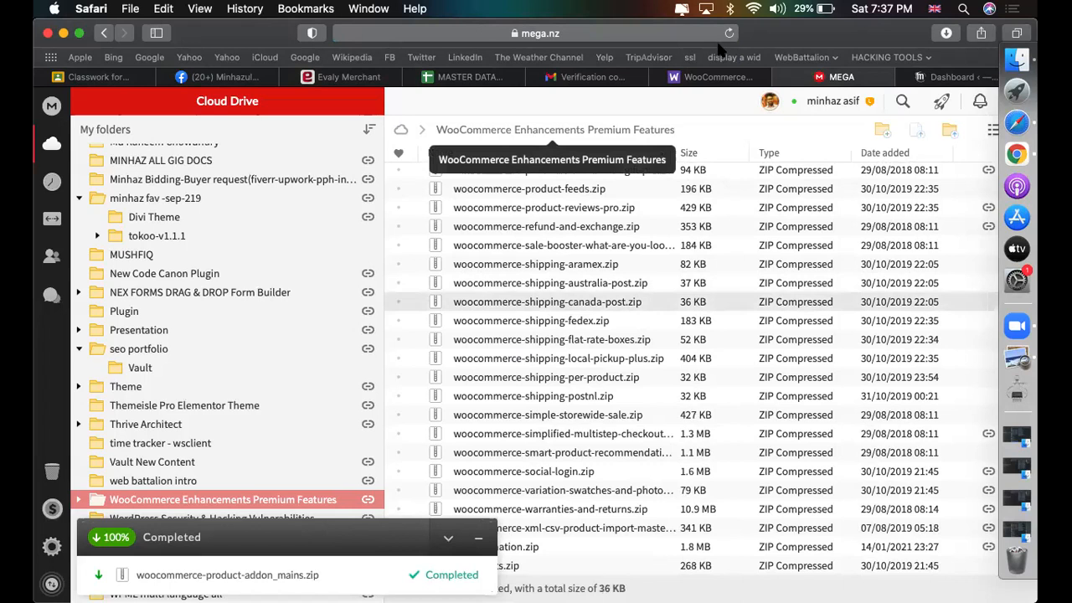
click(706, 78)
scroll(366, 471, down, 2)
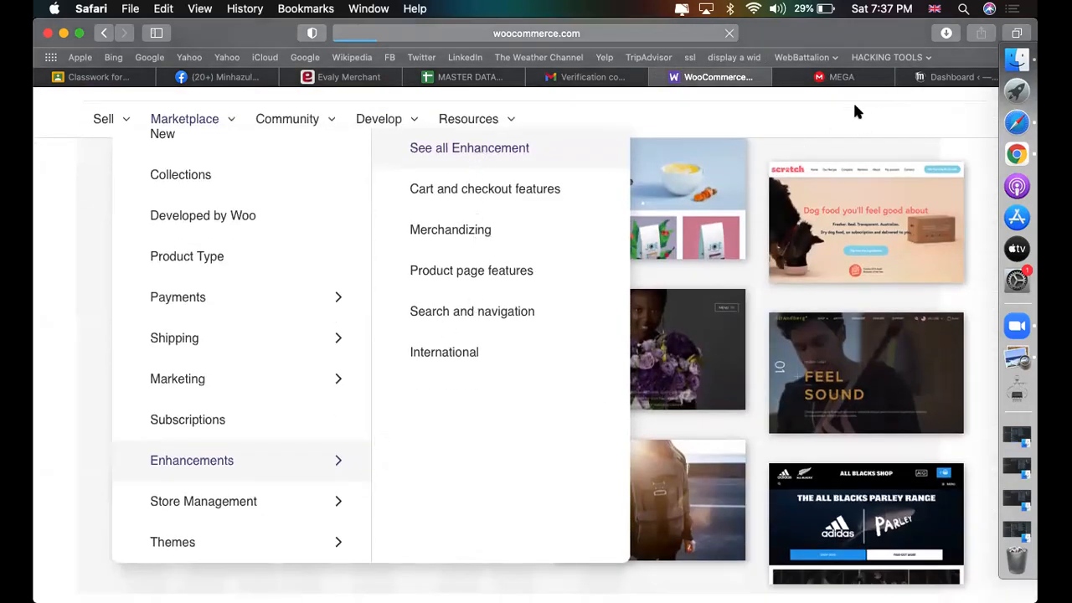
- Examine the Enhancements extensions listing, from the featured products and category filters to the extension cards at the end of the page
scroll(561, 371, down, 5)
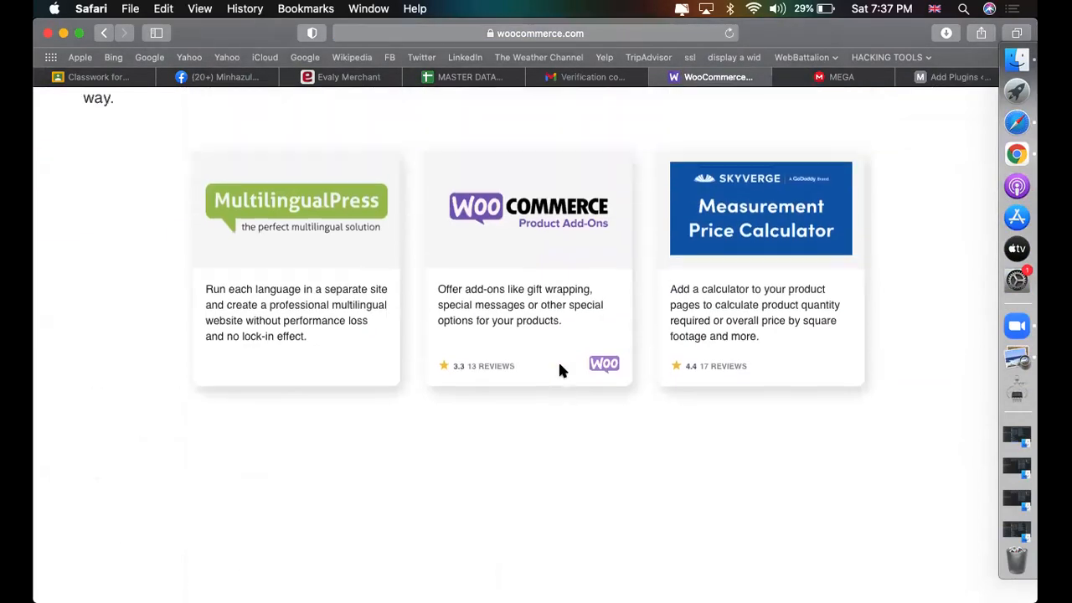
scroll(486, 364, down, 2)
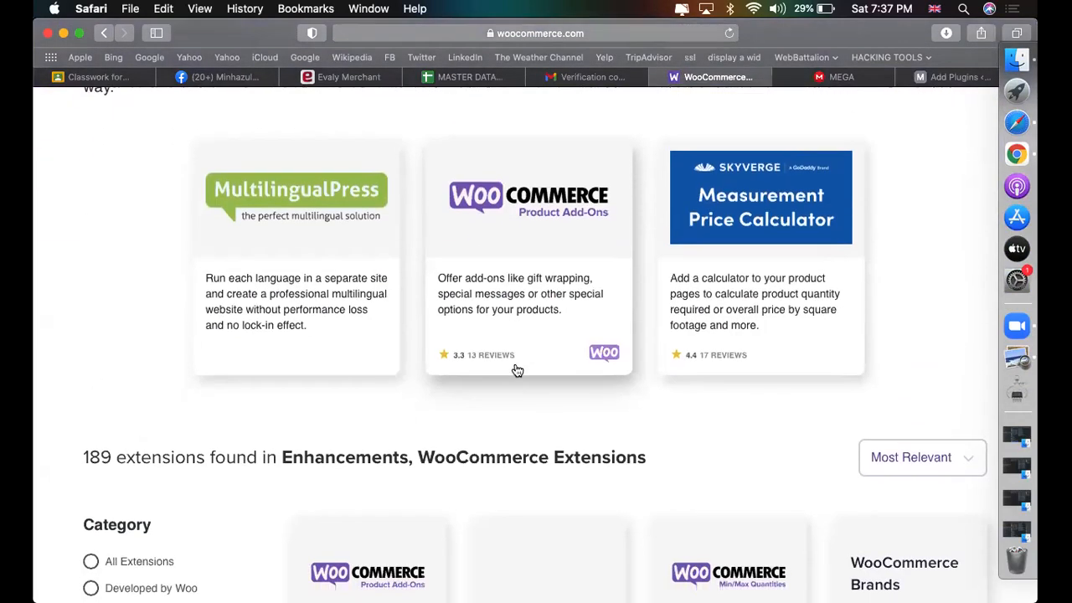
scroll(586, 356, down, 5)
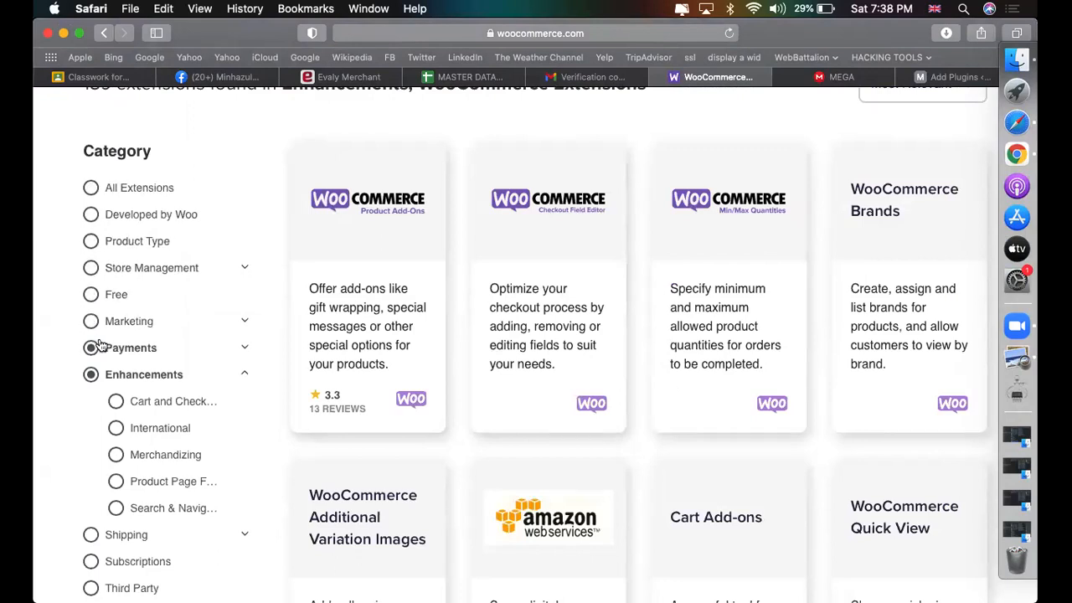
scroll(491, 277, down, 1)
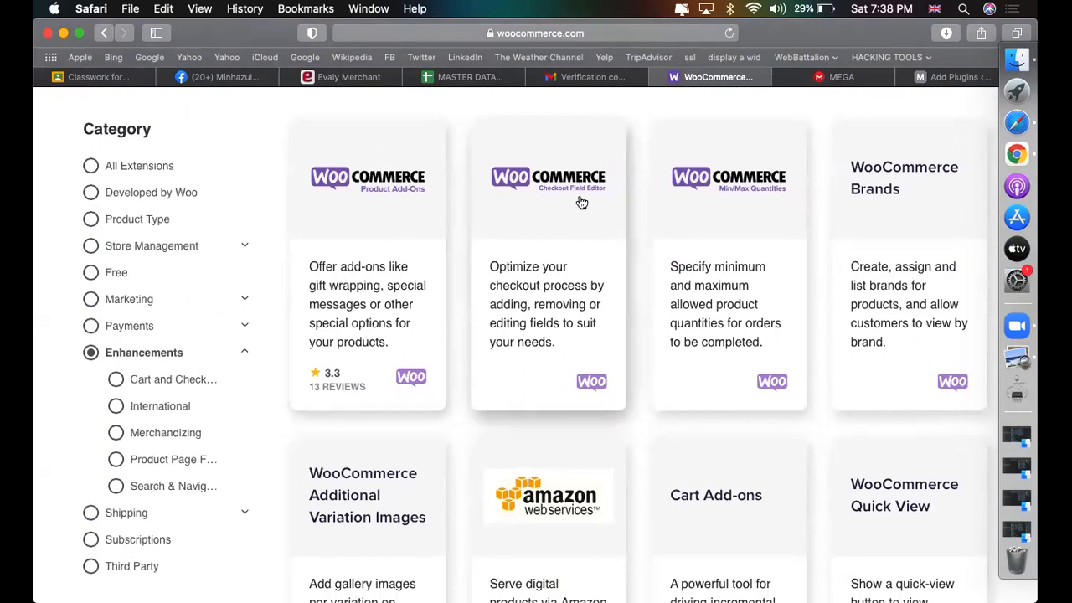
scroll(614, 203, up, 5)
scroll(804, 201, right, 10)
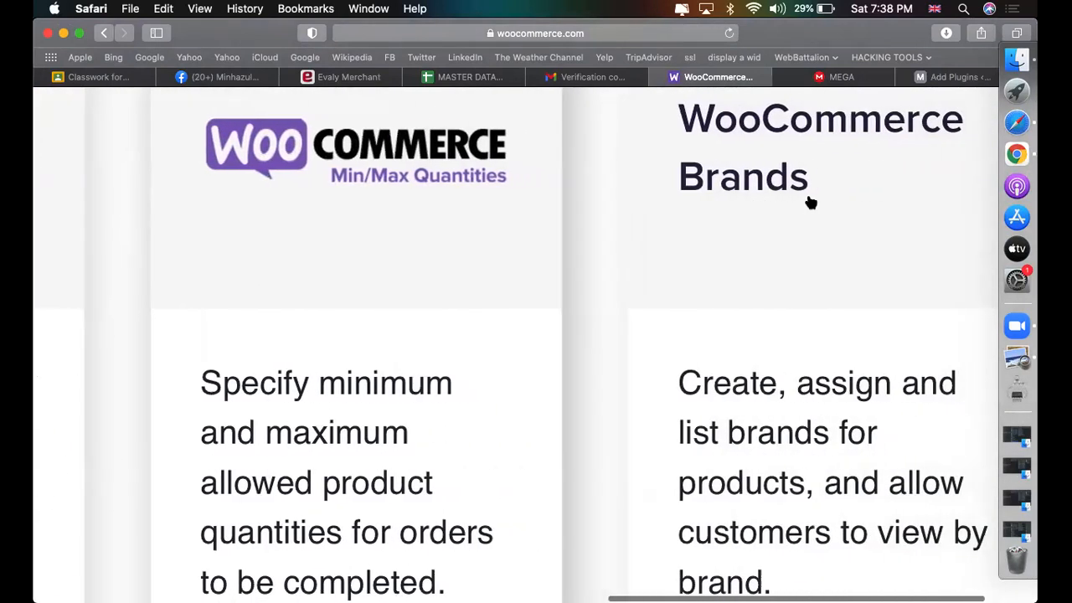
scroll(806, 201, down, 10)
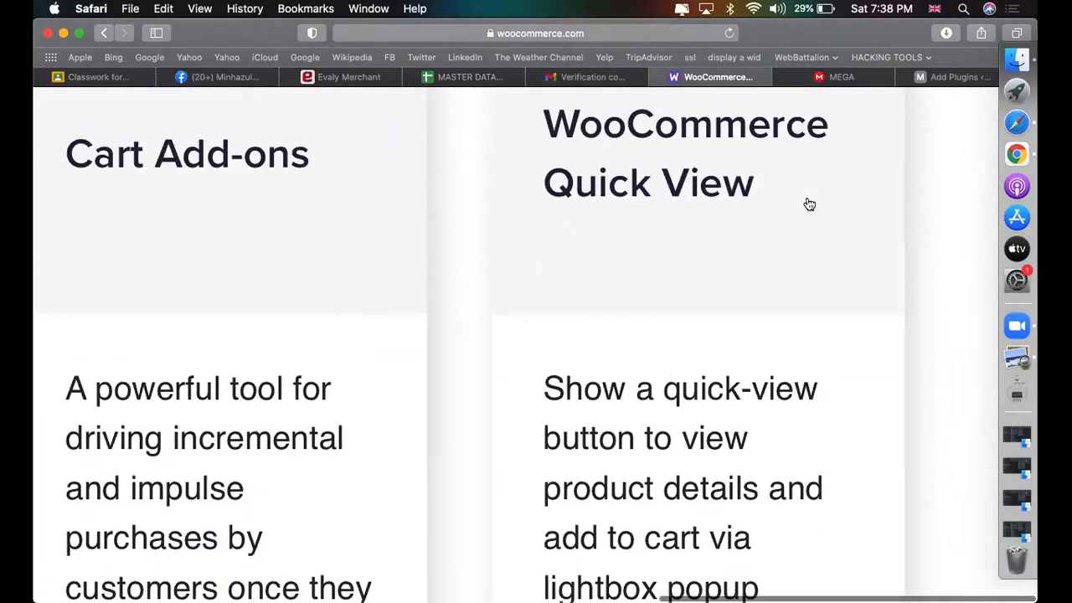
scroll(806, 201, left, 2)
scroll(758, 254, left, 5)
scroll(388, 360, down, 7)
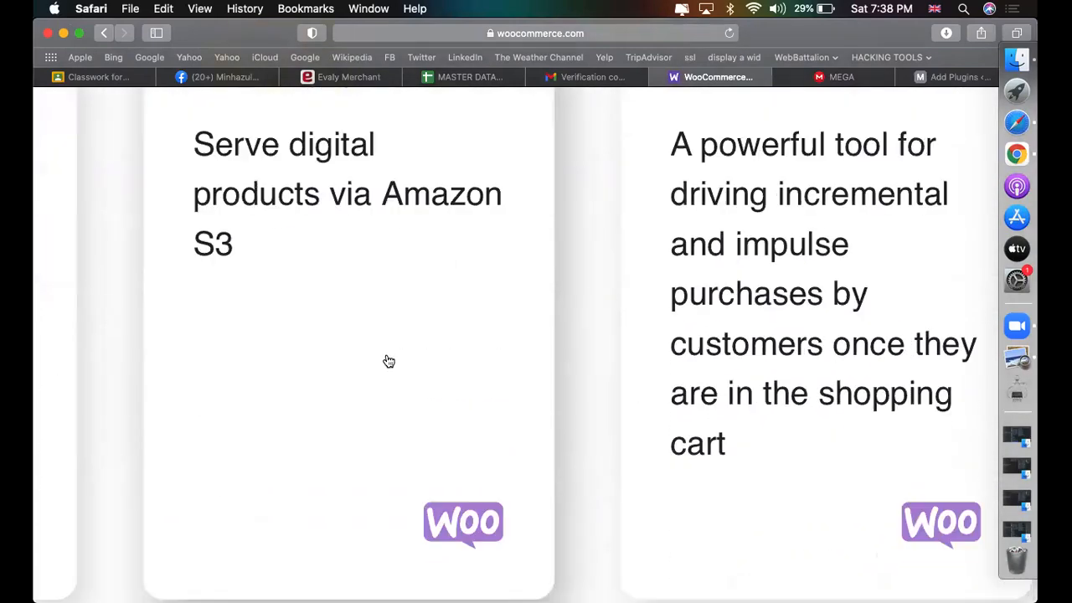
scroll(387, 360, down, 3)
scroll(387, 359, down, 5)
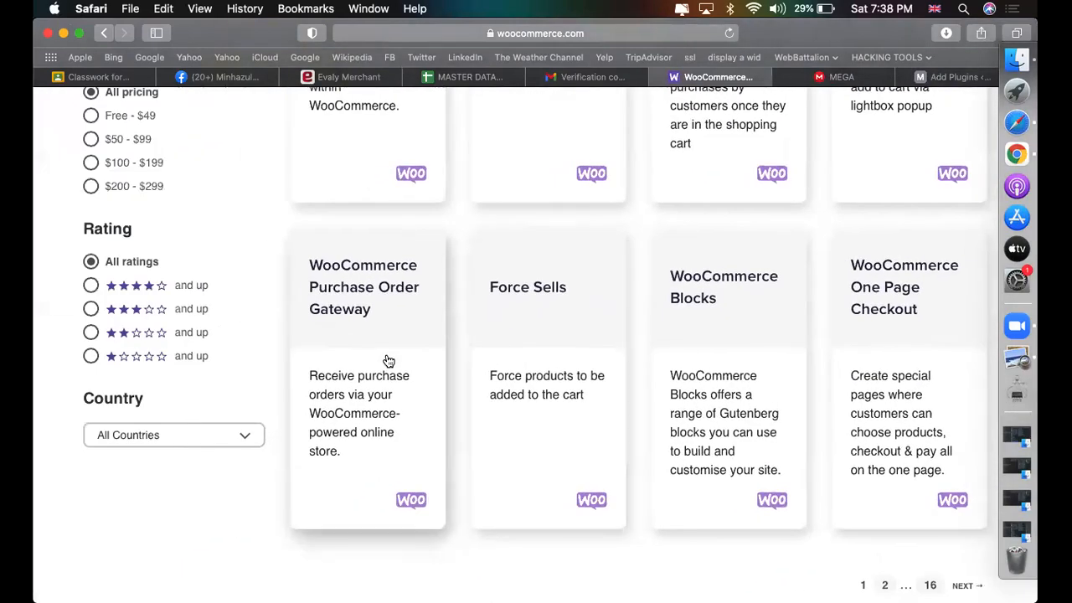
scroll(387, 361, up, 5)
scroll(387, 362, up, 2)
right_click(388, 362)
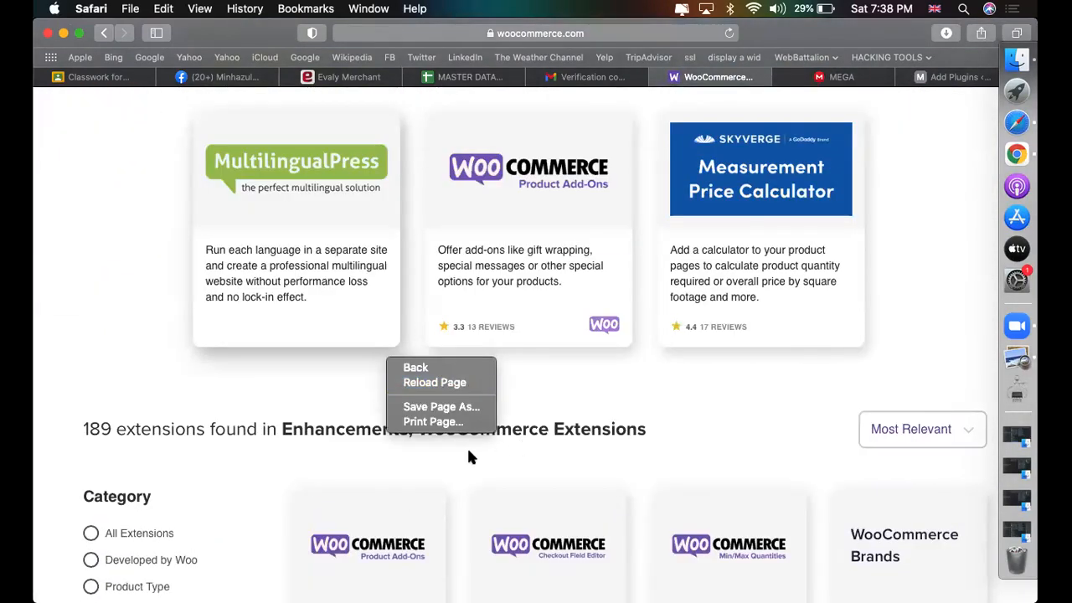
click(657, 396)
scroll(657, 401, down, 10)
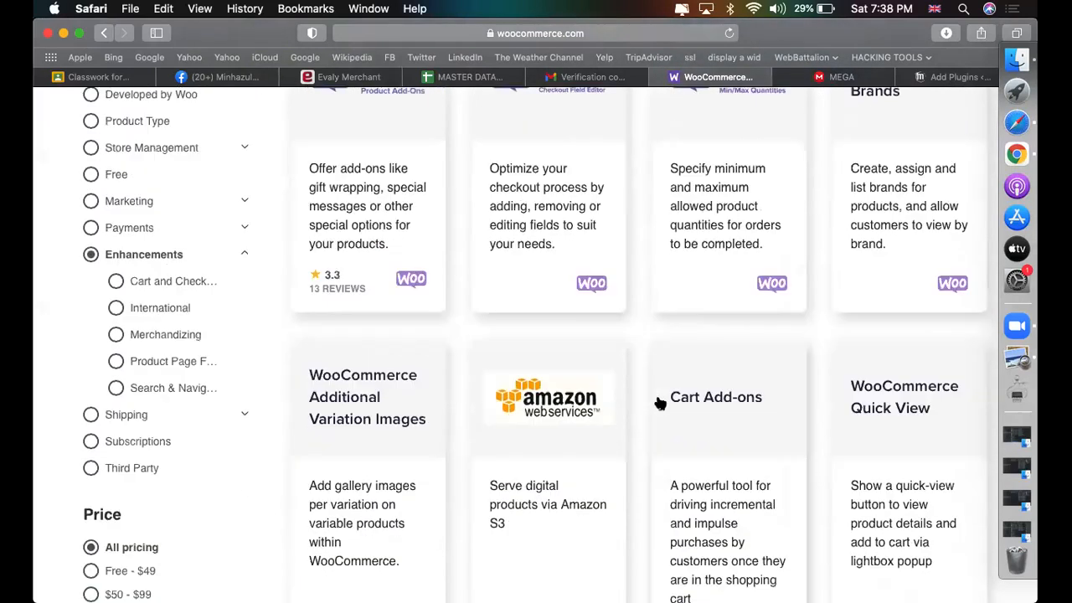
- Switch to the Add Plugins page of the mehedipro.com/woo site and open the file chooser for uploading a plugin zip
click(952, 77)
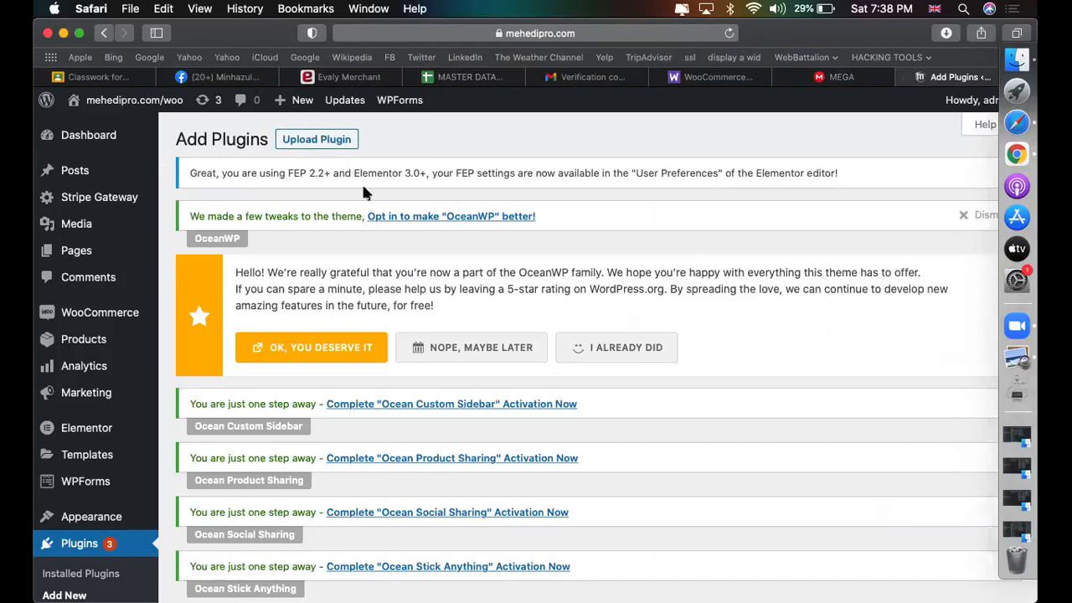
scroll(344, 386, down, 10)
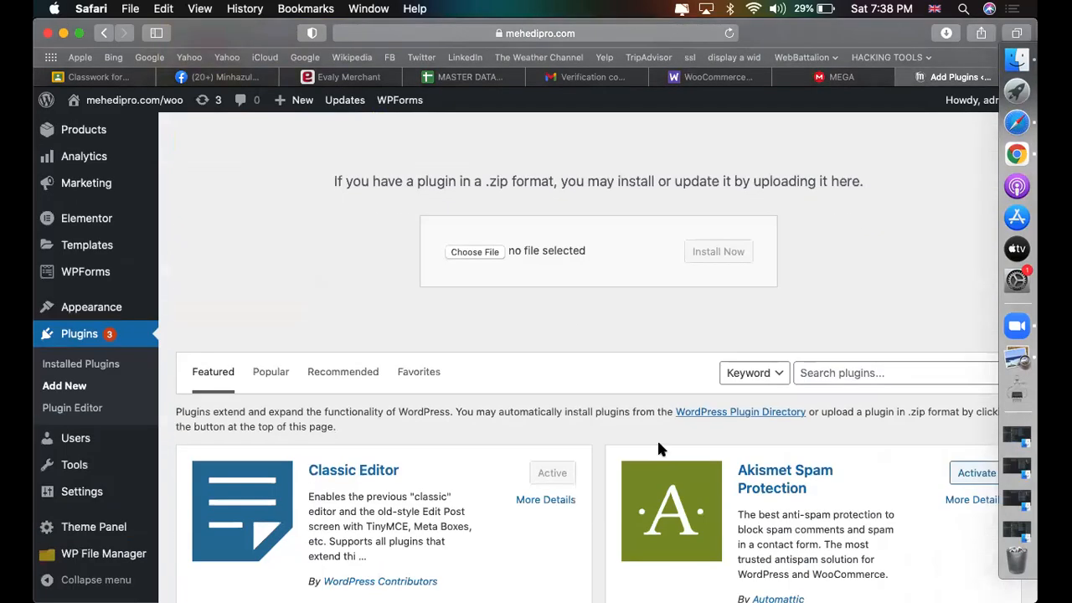
click(483, 249)
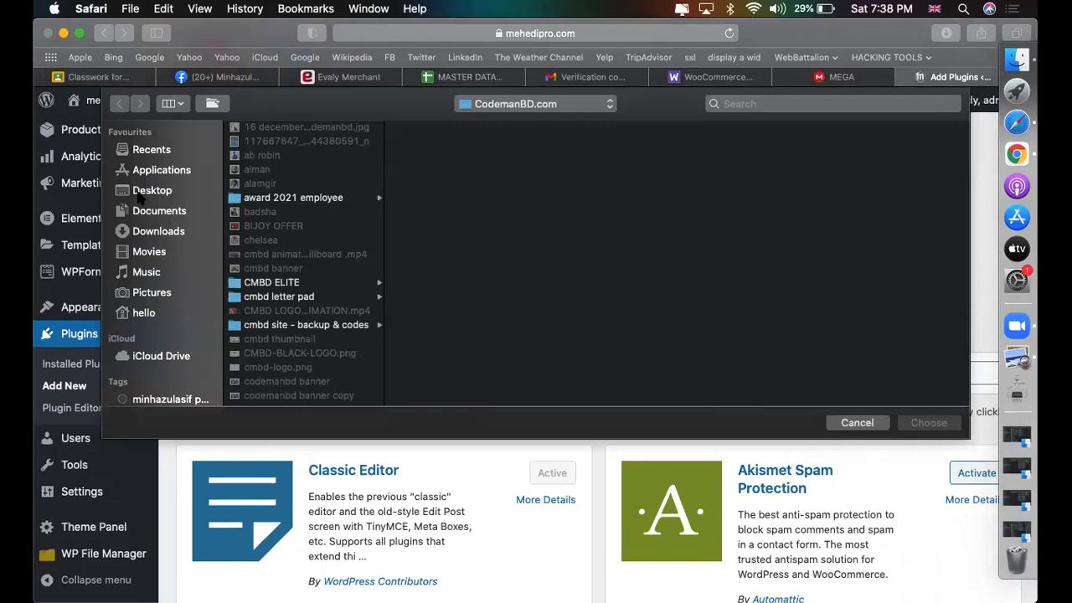
- Select woocommerce-product-addon_mains.zip from the Downloads folder and install it as a plugin
click(171, 233)
click(268, 282)
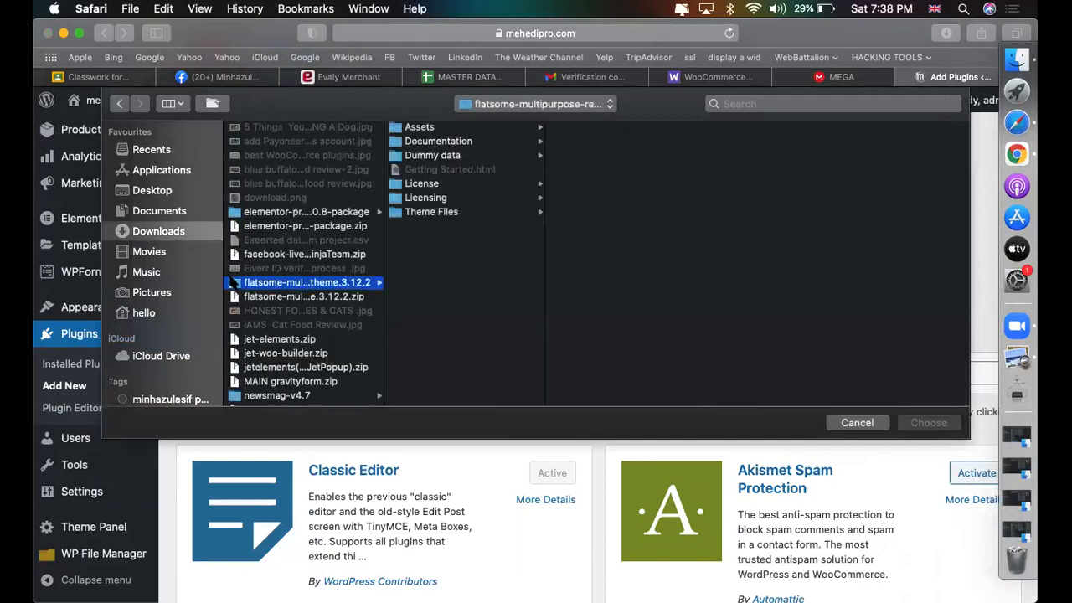
text(pi)
scroll(237, 296, down, 1)
key(w)
scroll(310, 349, down, 5)
key(Down)
key(Down)
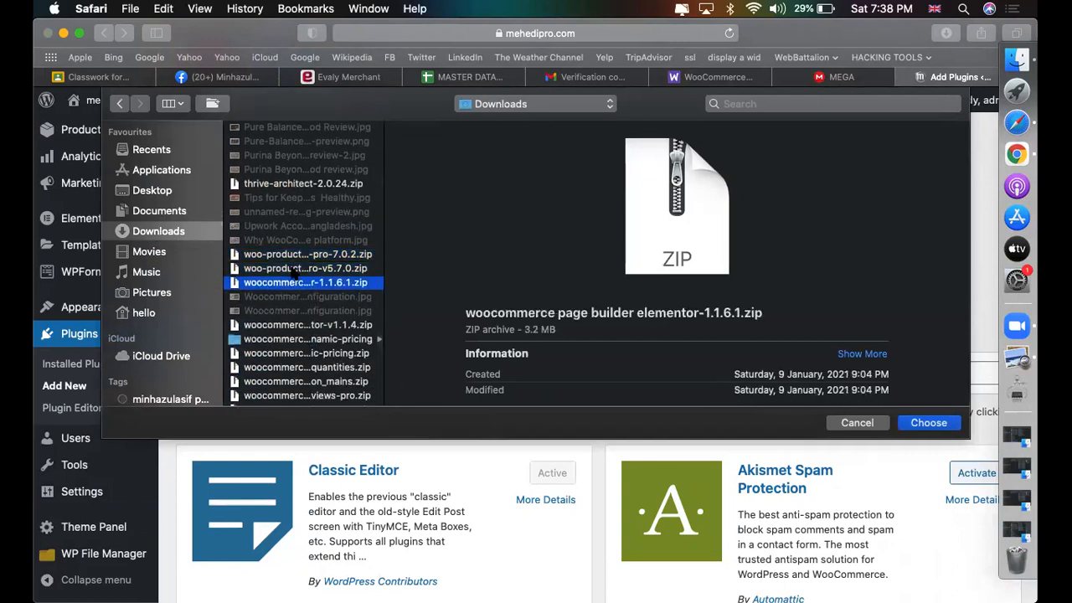
key(Down)
key(Down)
key(Up)
key(Down)
key(Down)
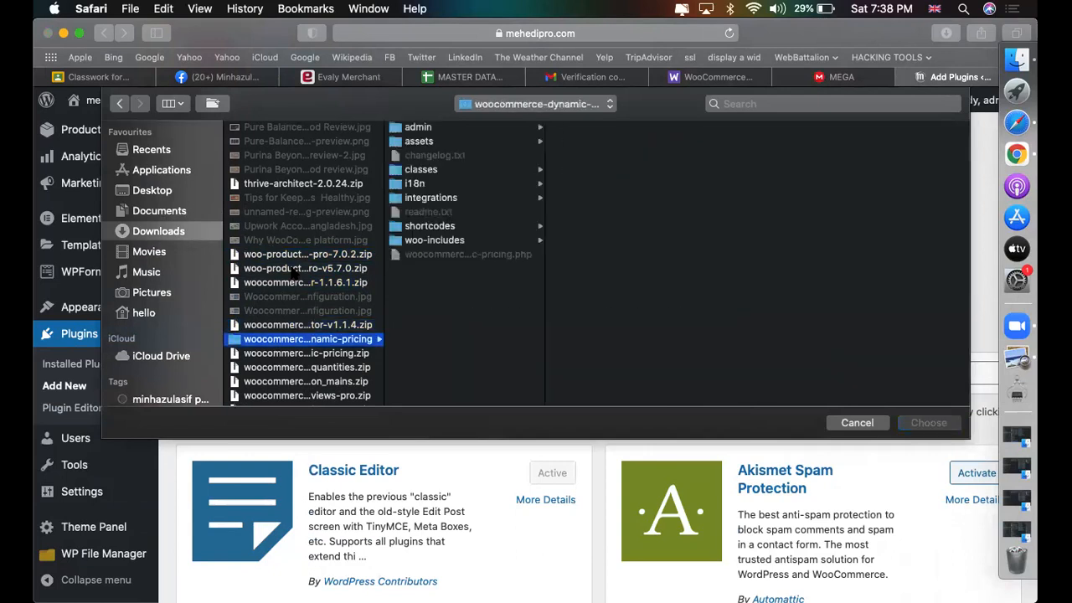
key(Down)
key(Down)
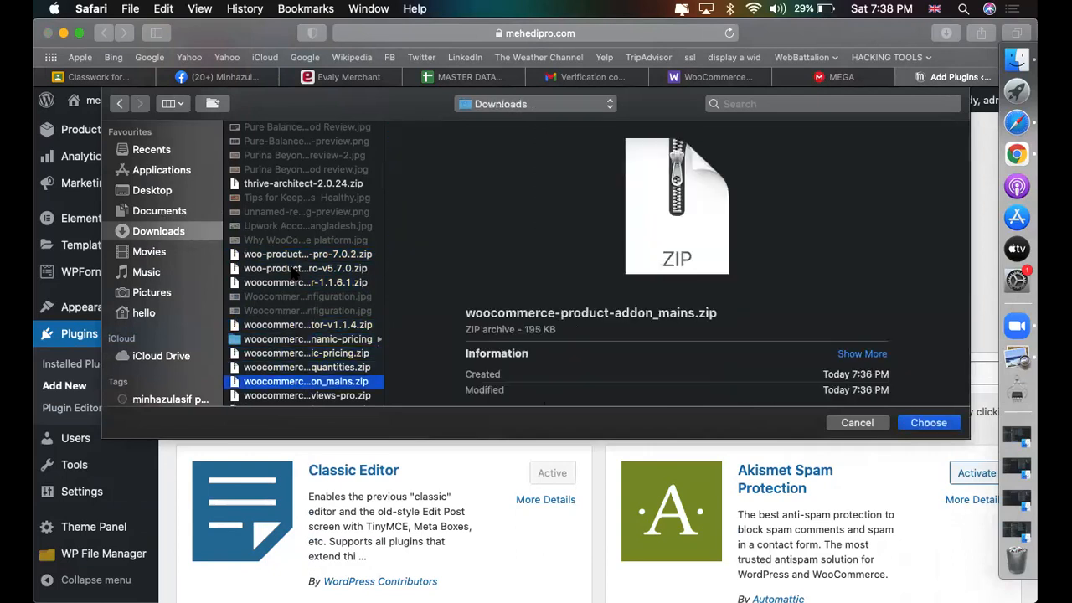
click(718, 261)
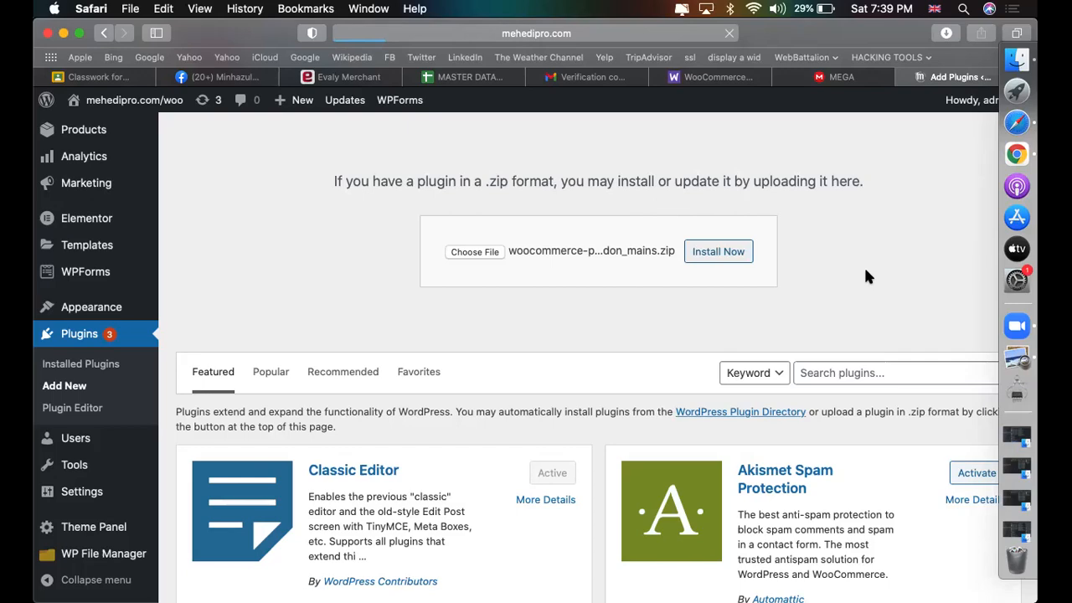
- Return to the WooCommerce Enhancements listing and open the Product Add-Ons extension page
click(708, 77)
scroll(433, 407, up, 10)
scroll(436, 409, up, 4)
scroll(435, 408, down, 7)
click(366, 280)
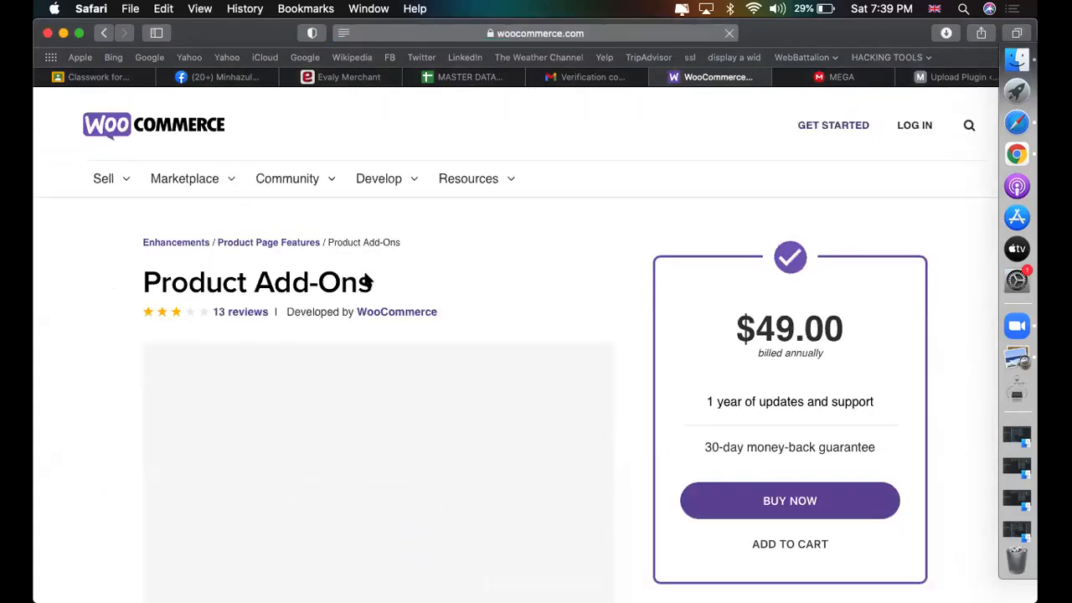
- Examine the Product Add-Ons extension page, including the image-based color options, the gift wrapping checkbox example, custom price and customer reviews
scroll(611, 419, down, 10)
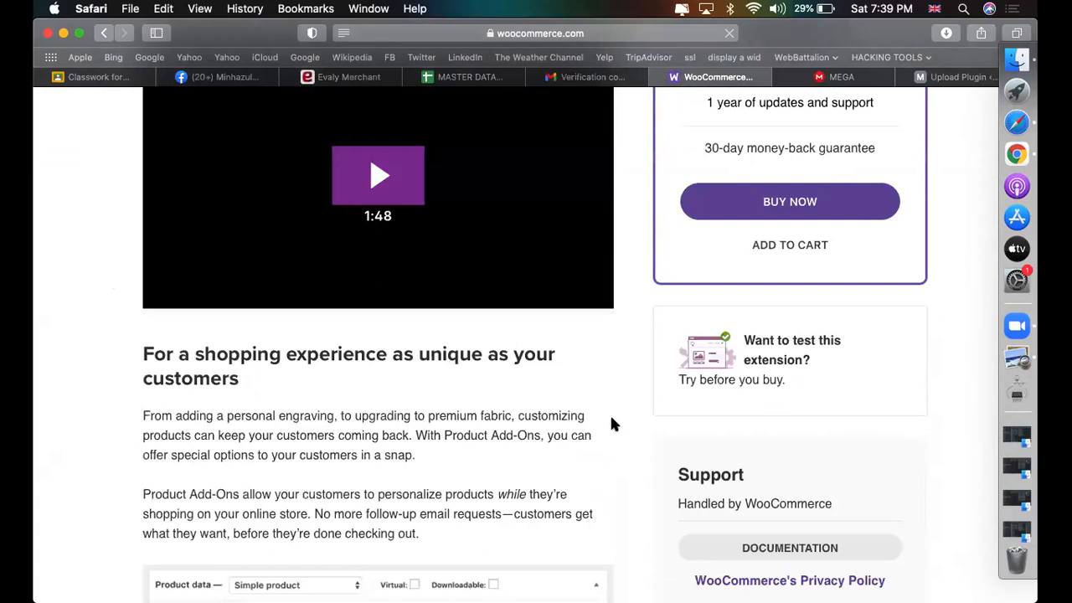
scroll(604, 368, down, 10)
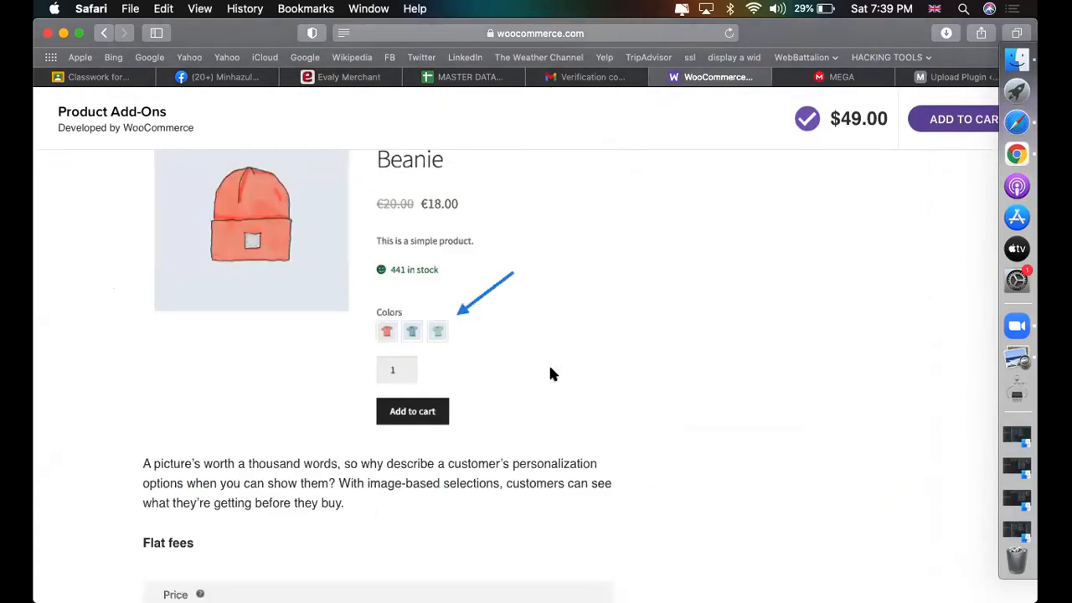
scroll(433, 319, down, 1)
scroll(410, 306, up, 3)
scroll(407, 303, up, 2)
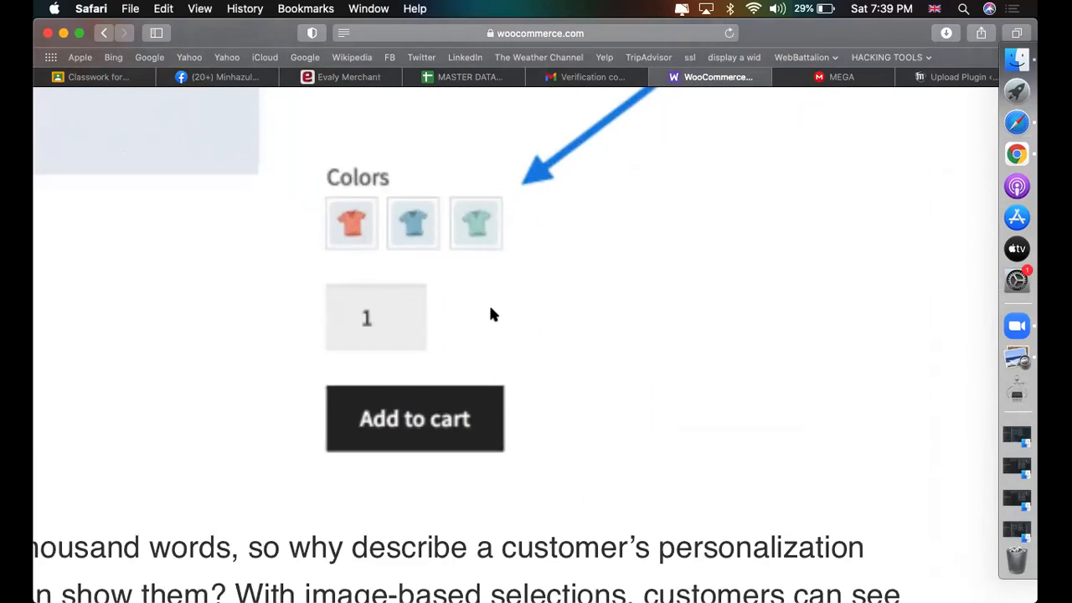
scroll(490, 313, down, 3)
scroll(490, 313, down, 10)
scroll(492, 314, down, 5)
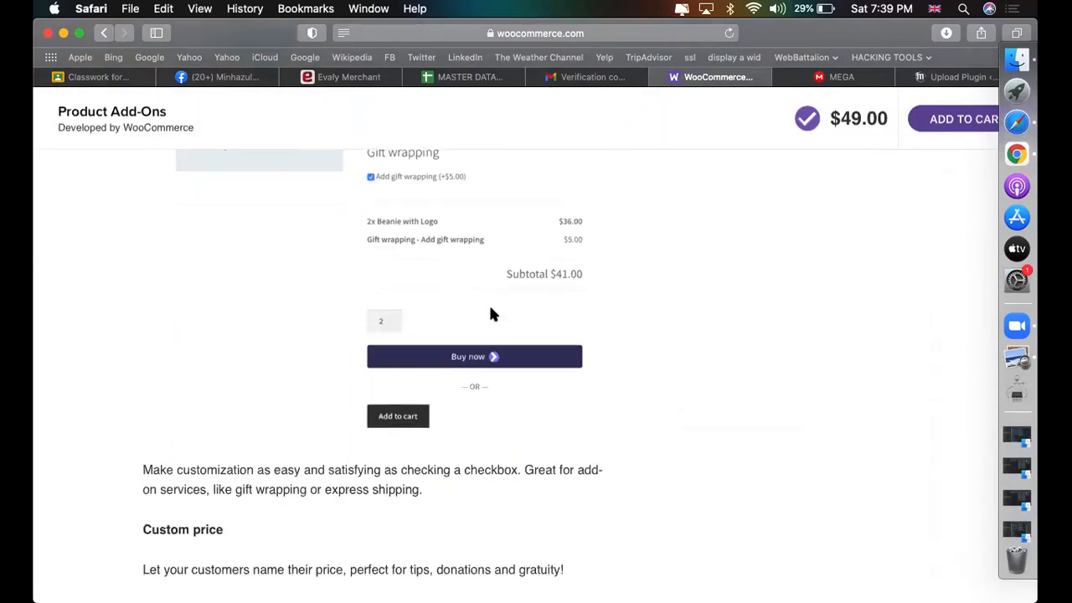
scroll(492, 314, up, 3)
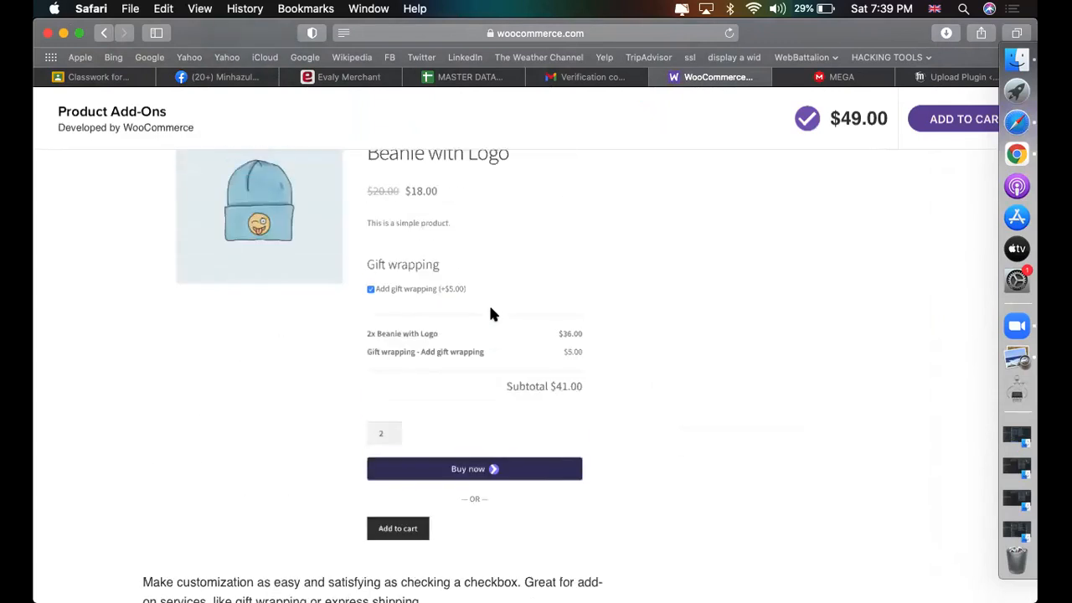
scroll(491, 308, down, 1)
scroll(513, 294, up, 3)
scroll(277, 264, up, 2)
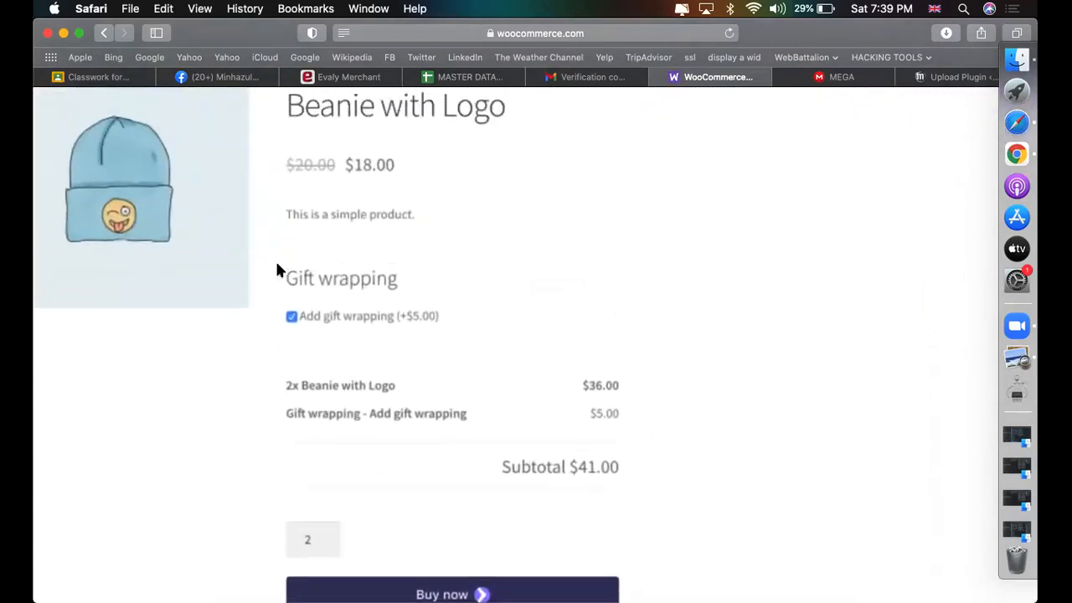
scroll(278, 270, up, 1)
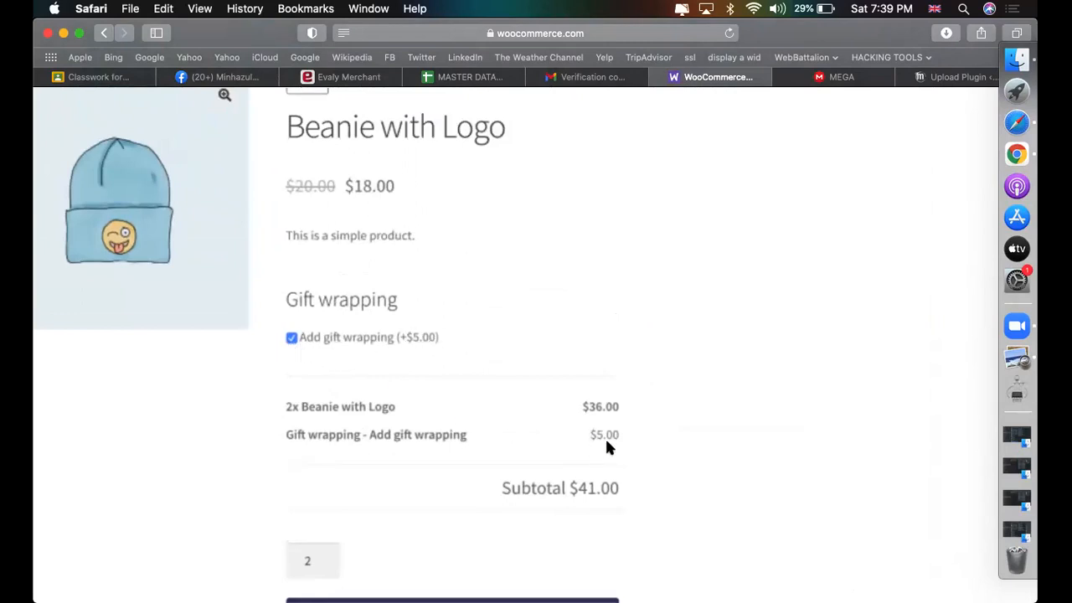
scroll(606, 448, left, 2)
scroll(606, 447, down, 12)
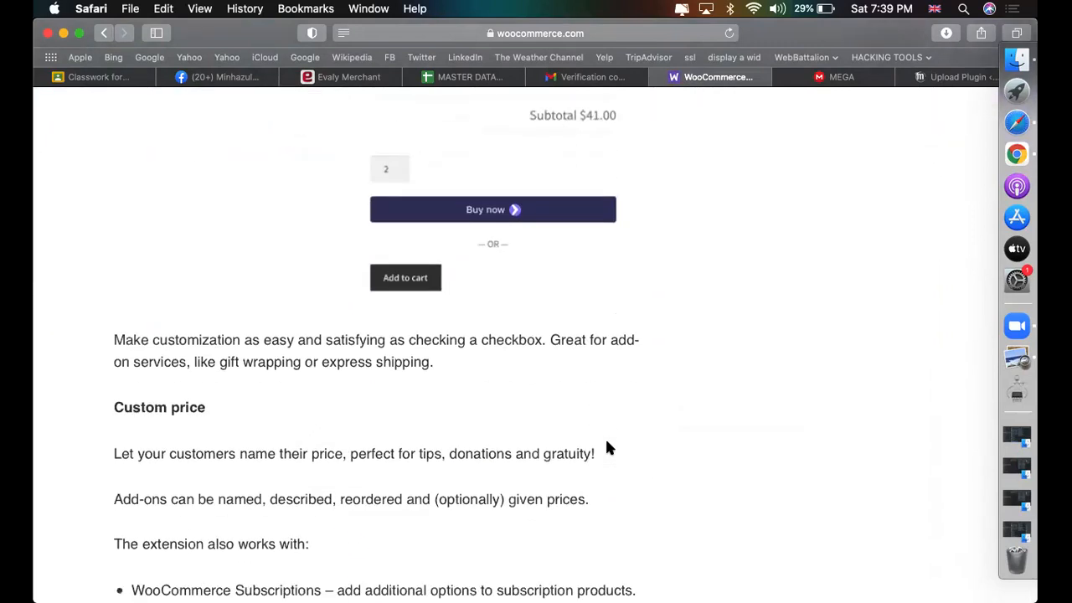
scroll(609, 447, down, 8)
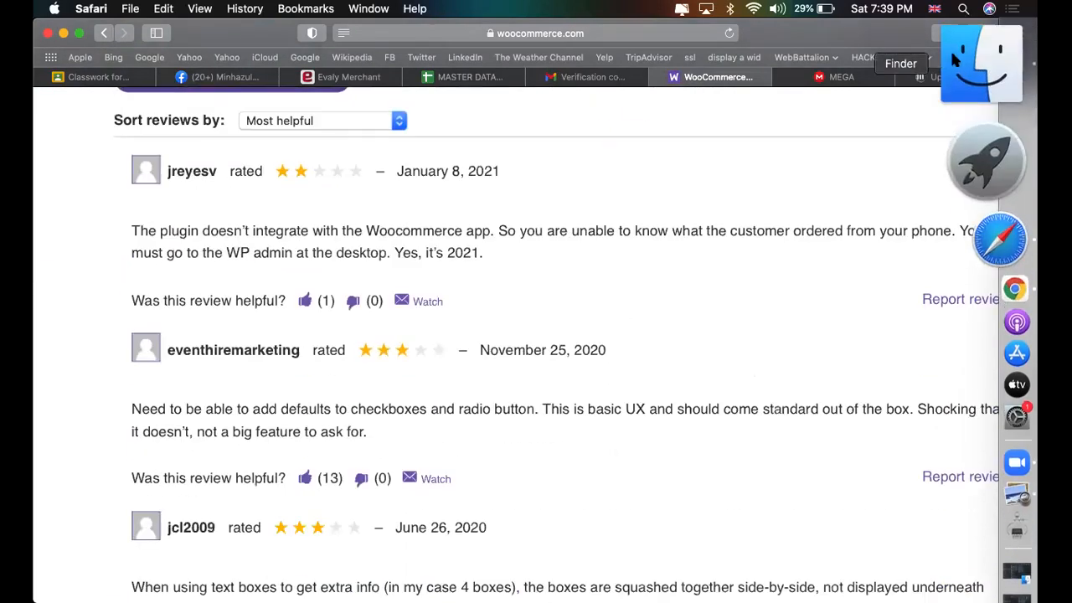
- Return to the plugin upload results page and activate the newly installed plugin
click(954, 76)
scroll(725, 452, down, 5)
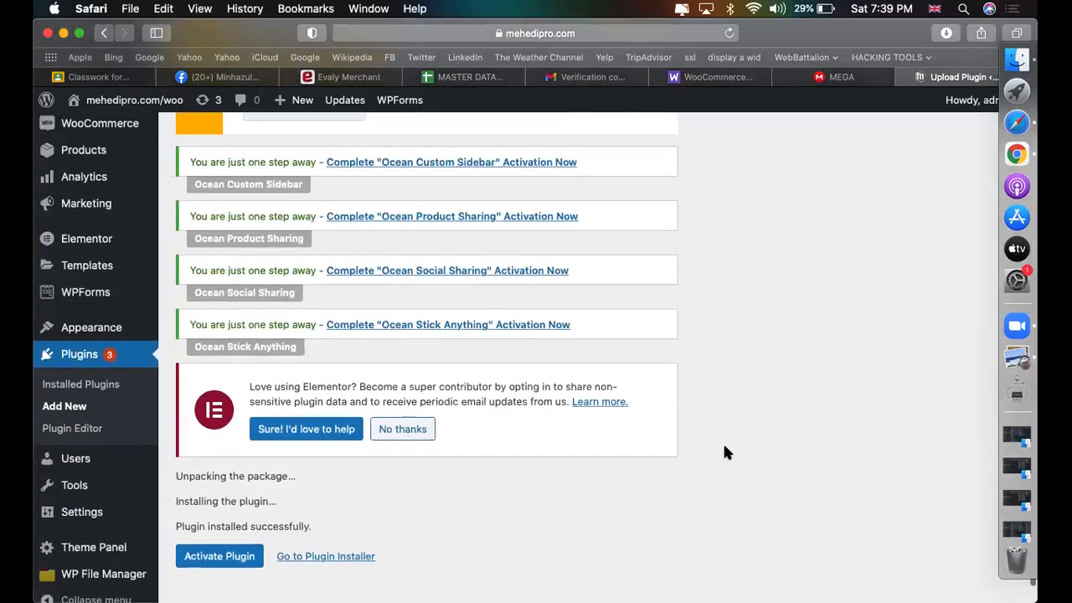
scroll(725, 452, up, 3)
scroll(724, 452, down, 10)
click(238, 529)
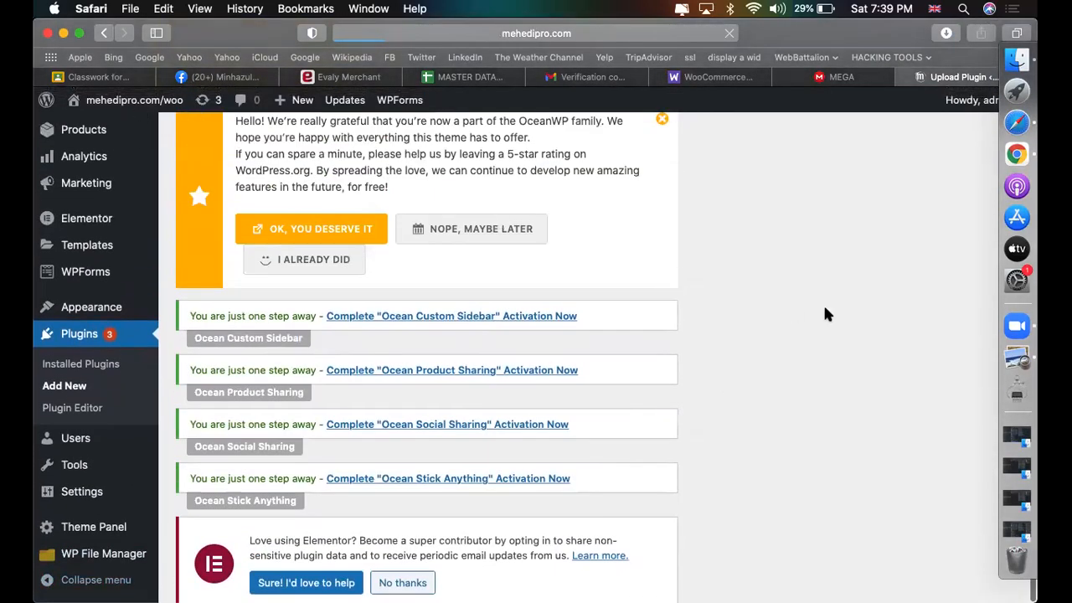
scroll(683, 358, down, 2)
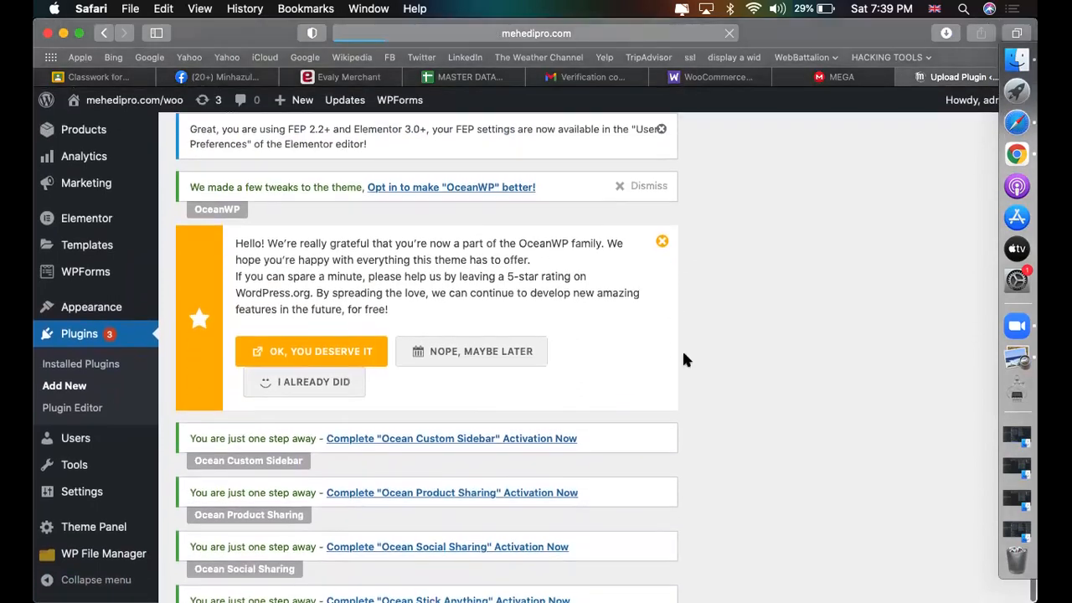
click(663, 243)
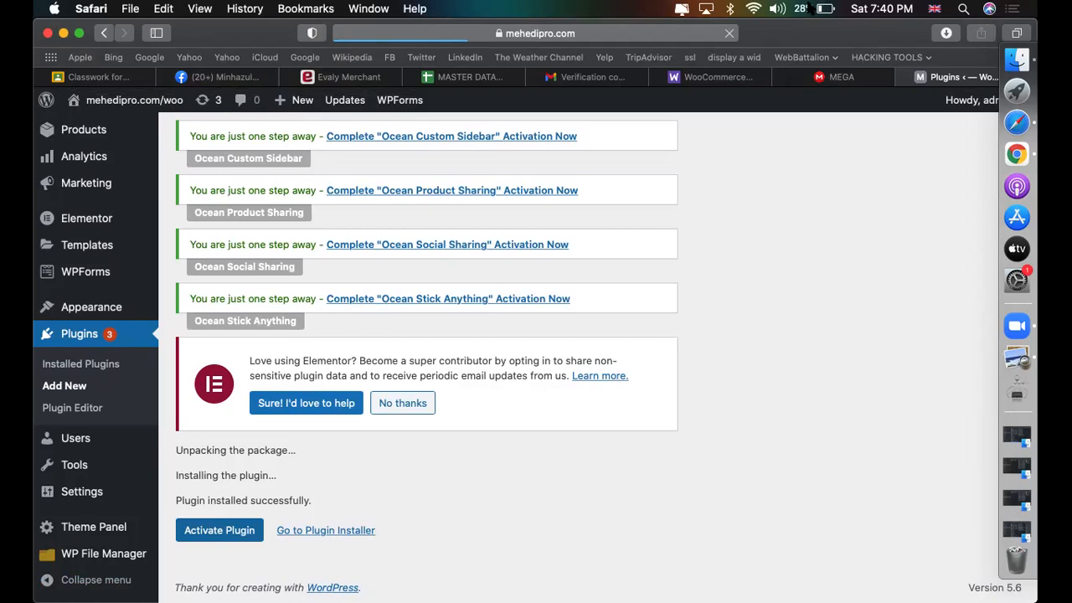
- Switch the computer's Wi-Fi connection to the iPhone personal hotspot
click(753, 9)
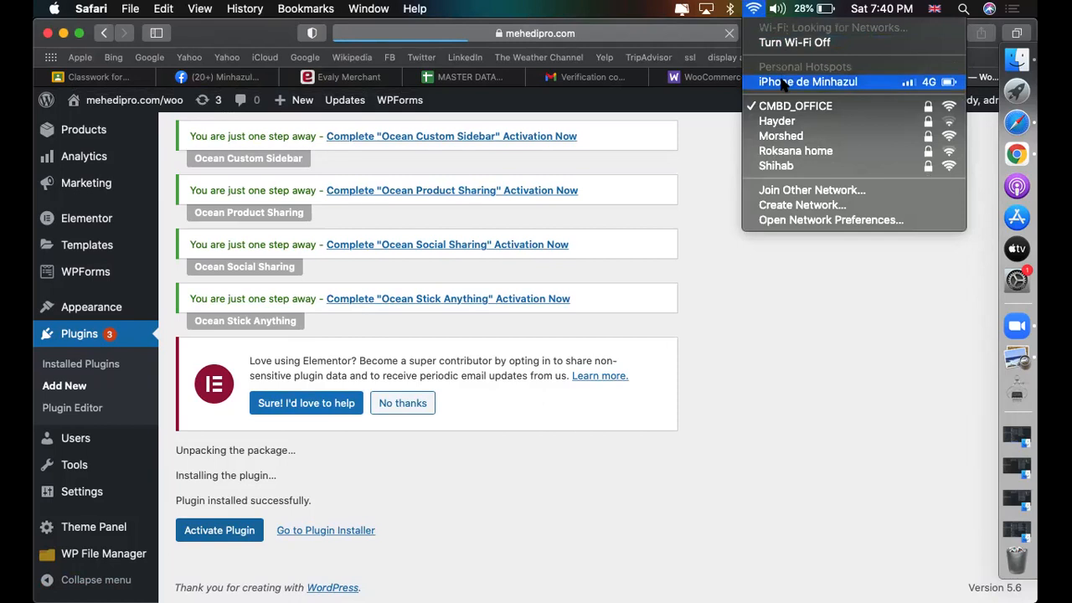
click(780, 81)
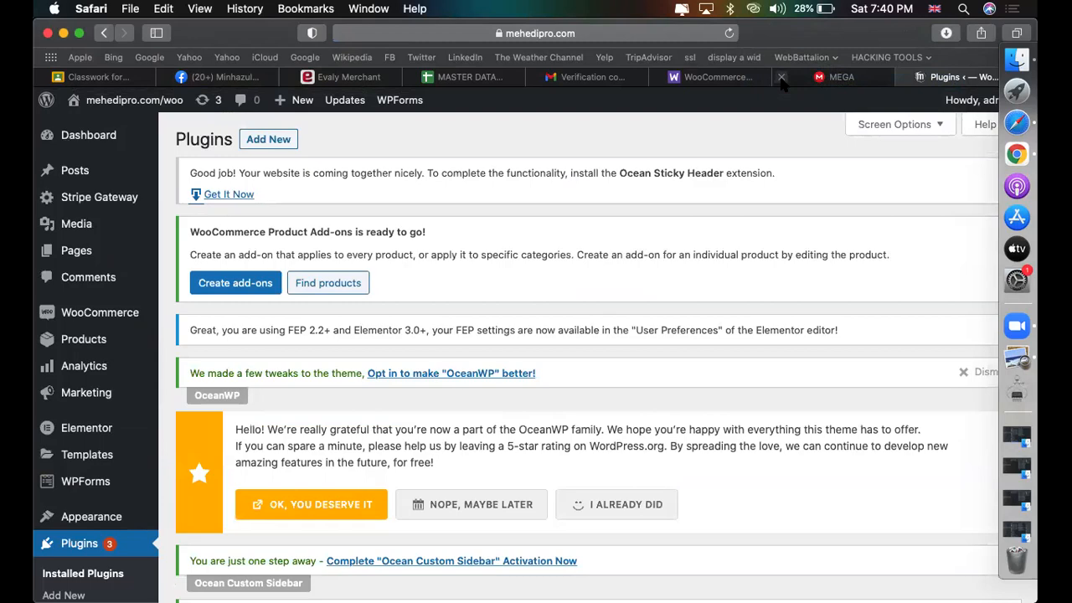
- Look through the installed plugins list for the WooCommerce Product Add-ons entry
scroll(729, 206, down, 15)
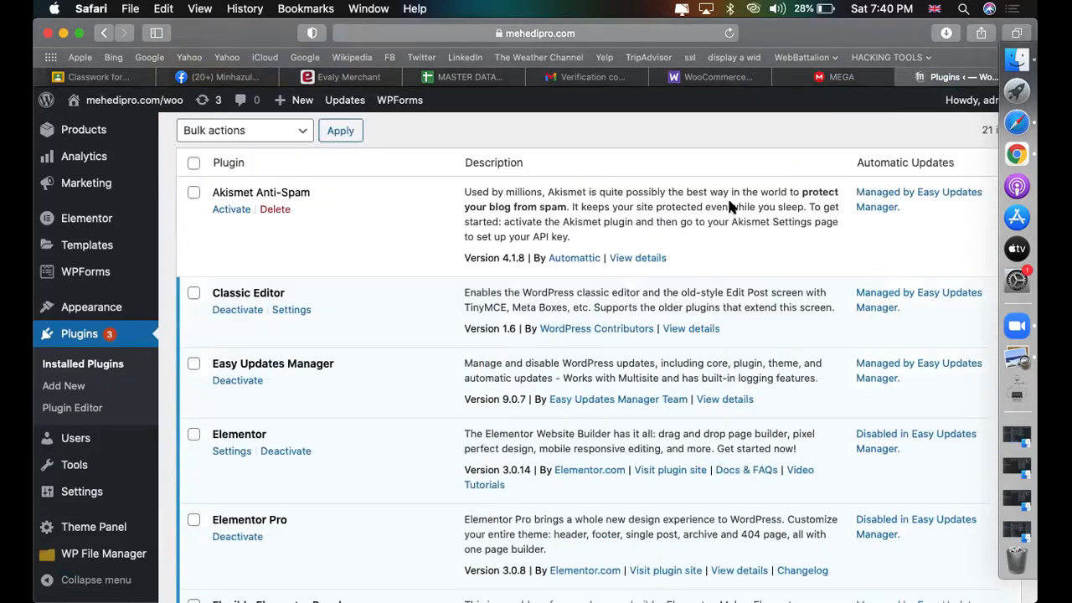
scroll(729, 204, up, 15)
scroll(729, 204, down, 20)
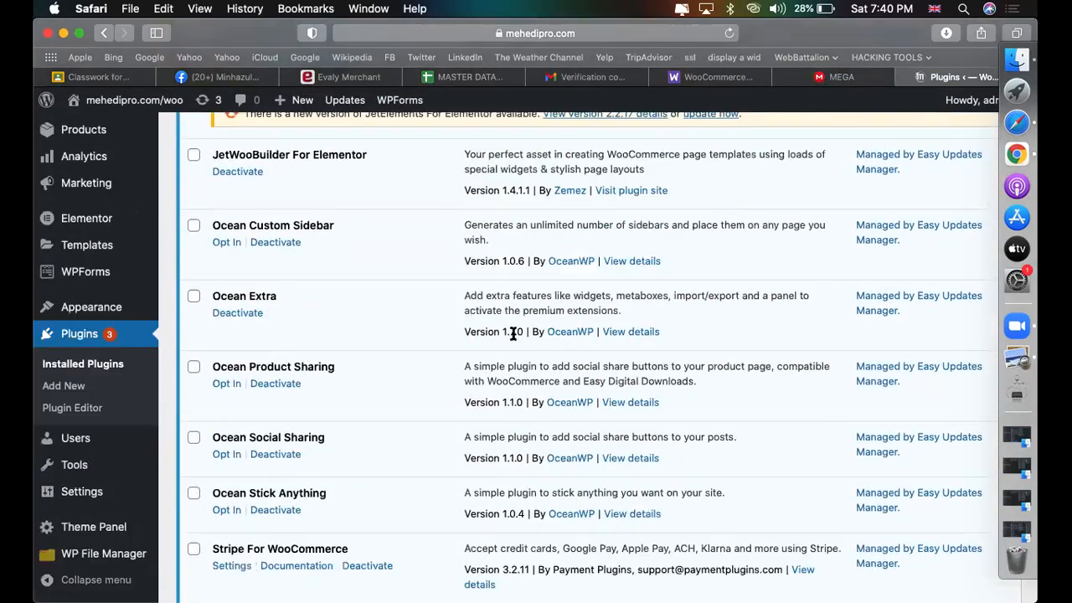
scroll(462, 357, down, 3)
scroll(309, 352, up, 4)
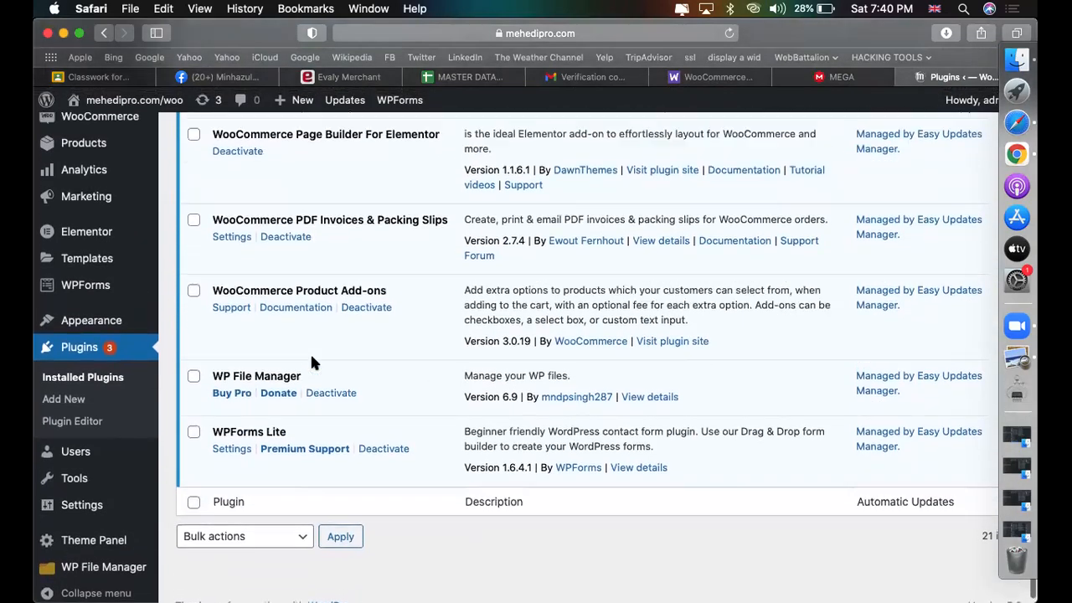
scroll(182, 313, up, 15)
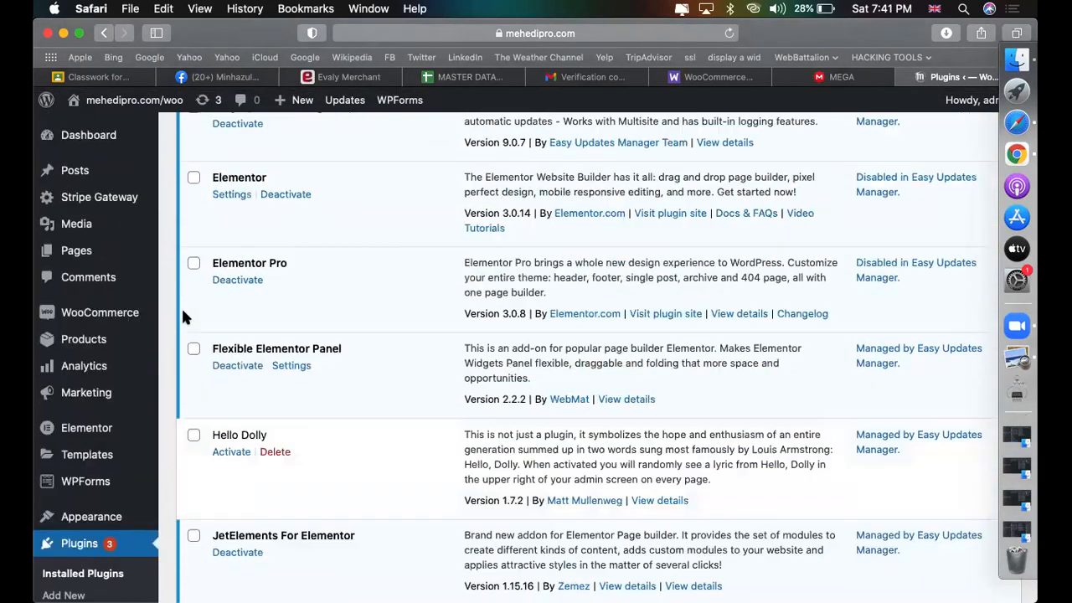
- Open the list of all WooCommerce products in the site admin
mouse_move(42, 166)
scroll(75, 251, down, 3)
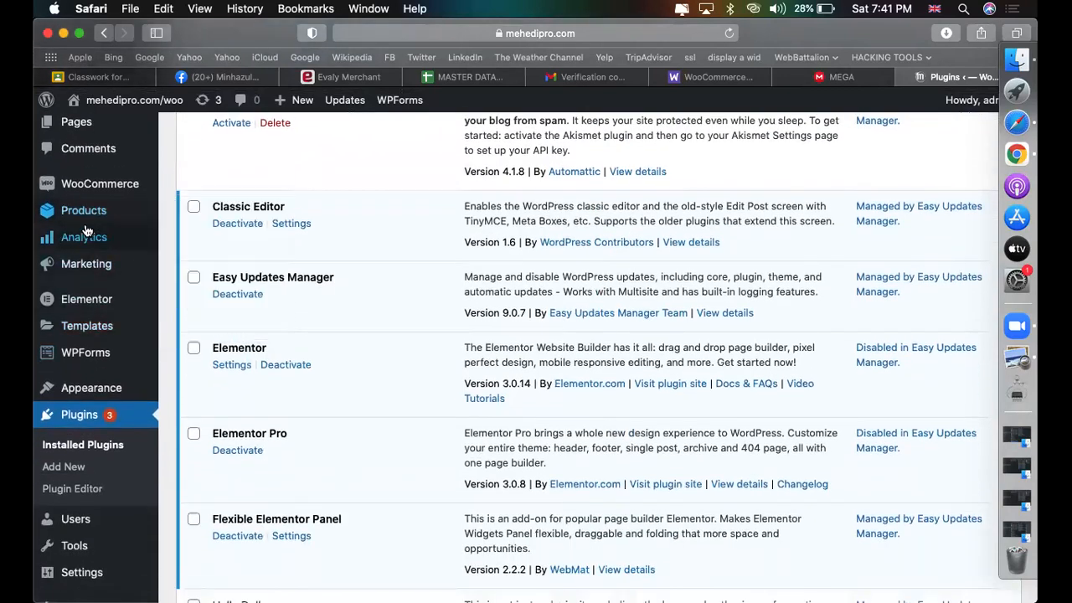
mouse_move(87, 216)
click(174, 216)
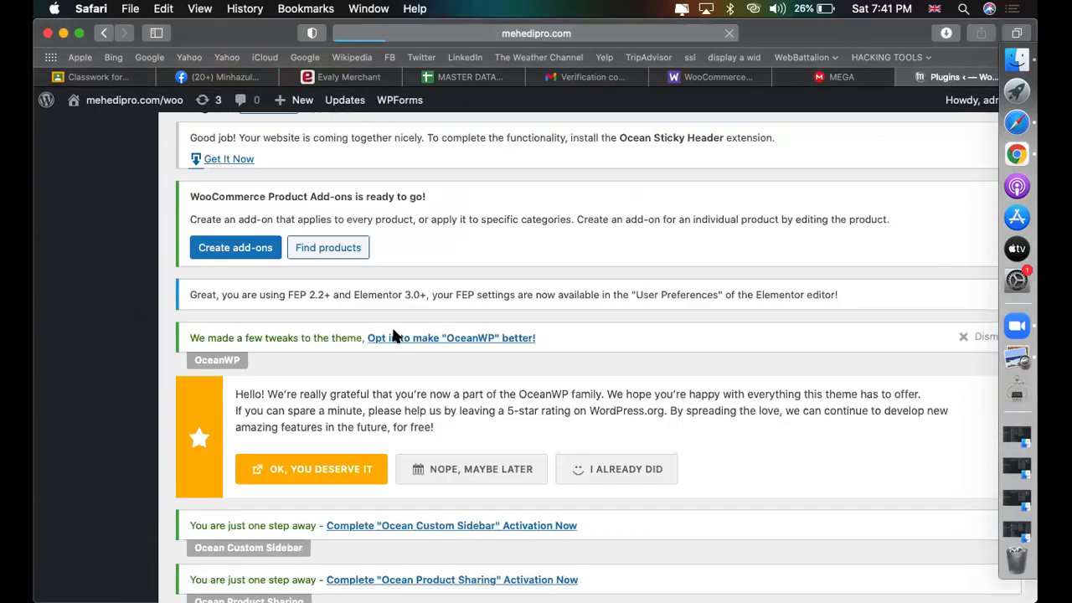
scroll(394, 332, down, 10)
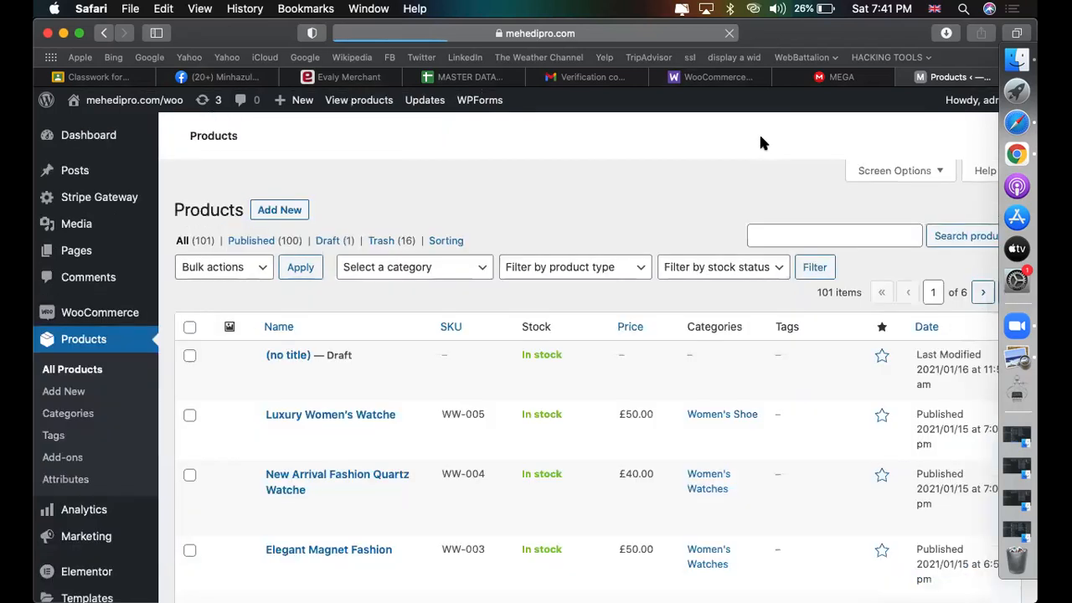
- Open the store page of the Luxury Women's Watche product in a new browser tab and switch to it
scroll(366, 183, down, 5)
scroll(366, 184, up, 1)
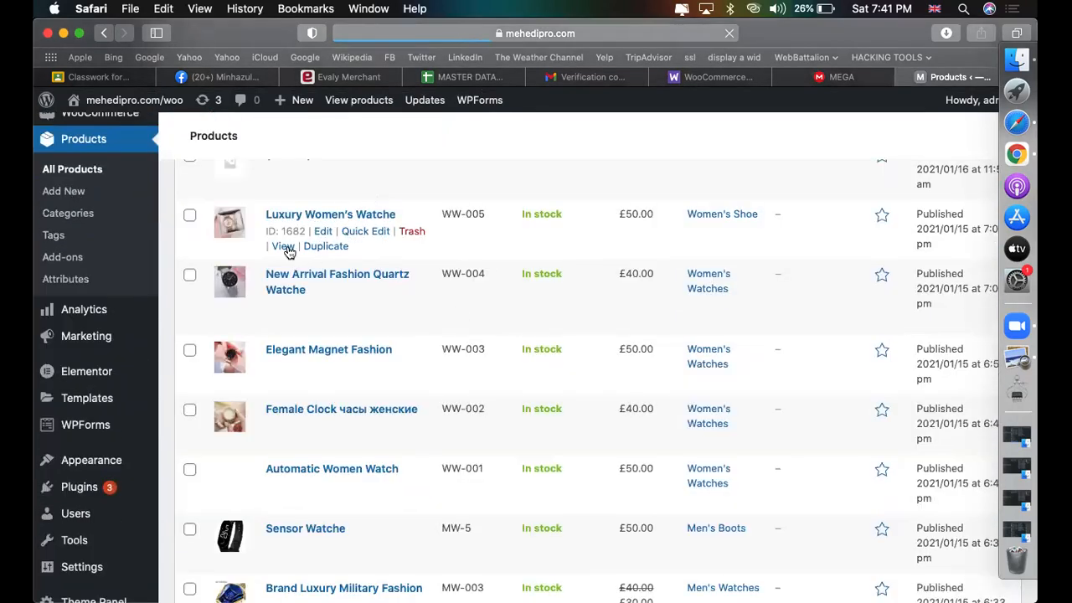
right_click(282, 250)
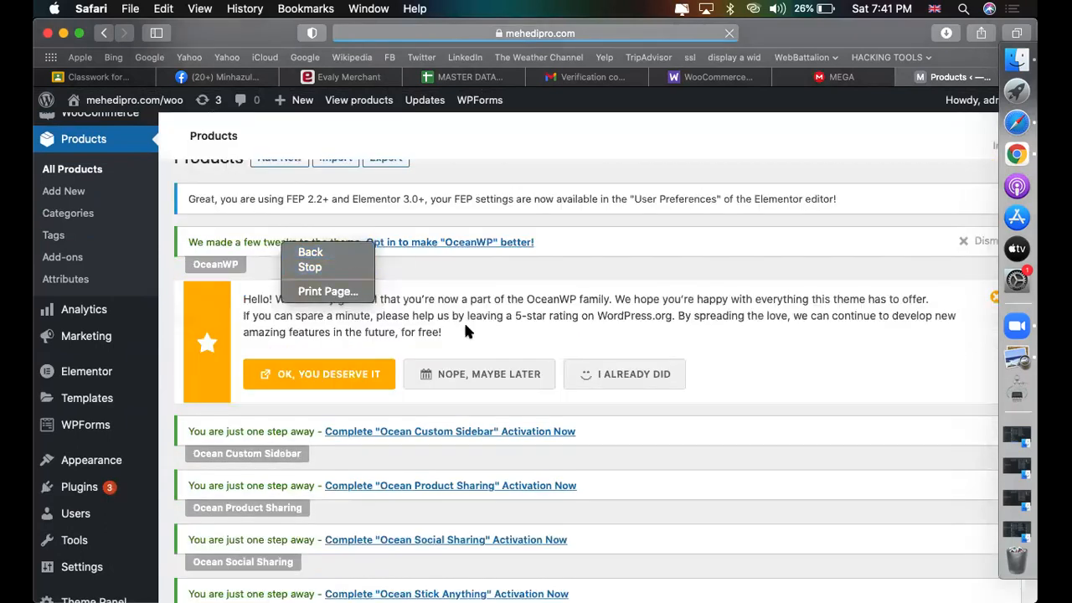
click(804, 355)
scroll(804, 354, down, 10)
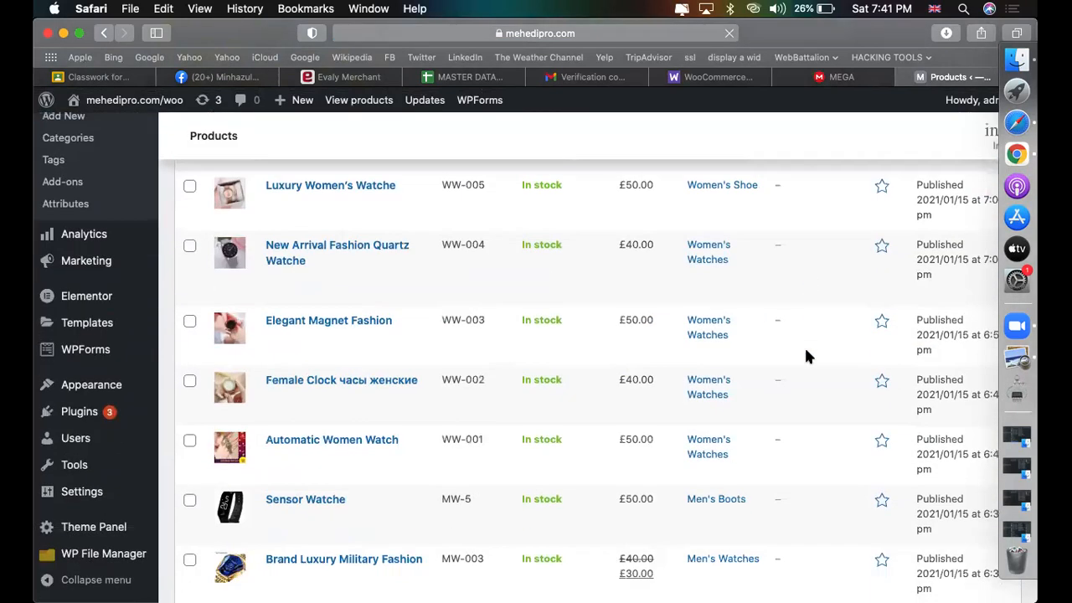
right_click(286, 218)
click(326, 224)
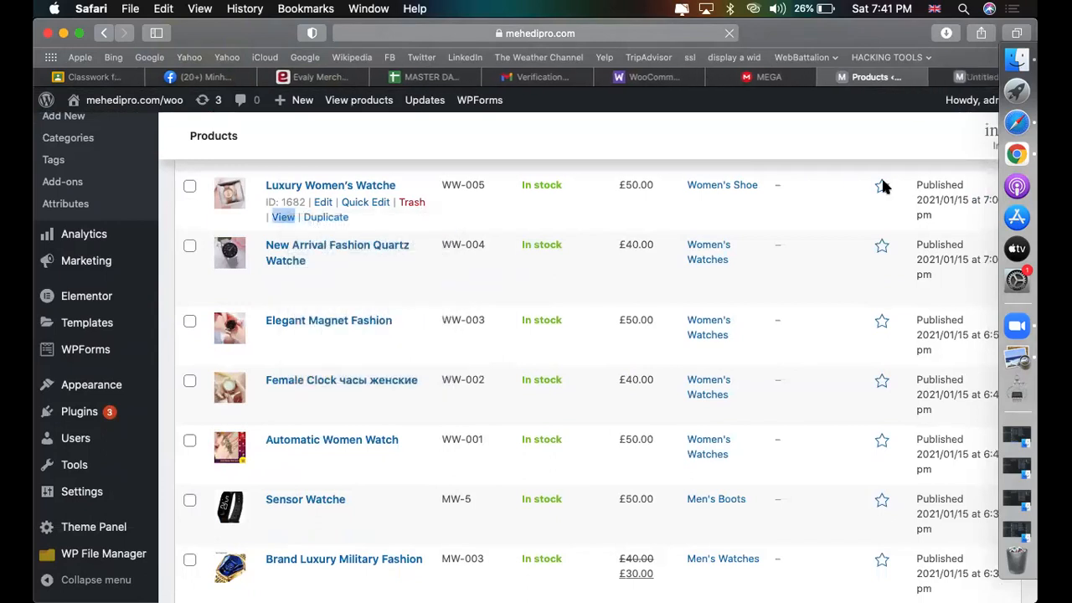
click(960, 78)
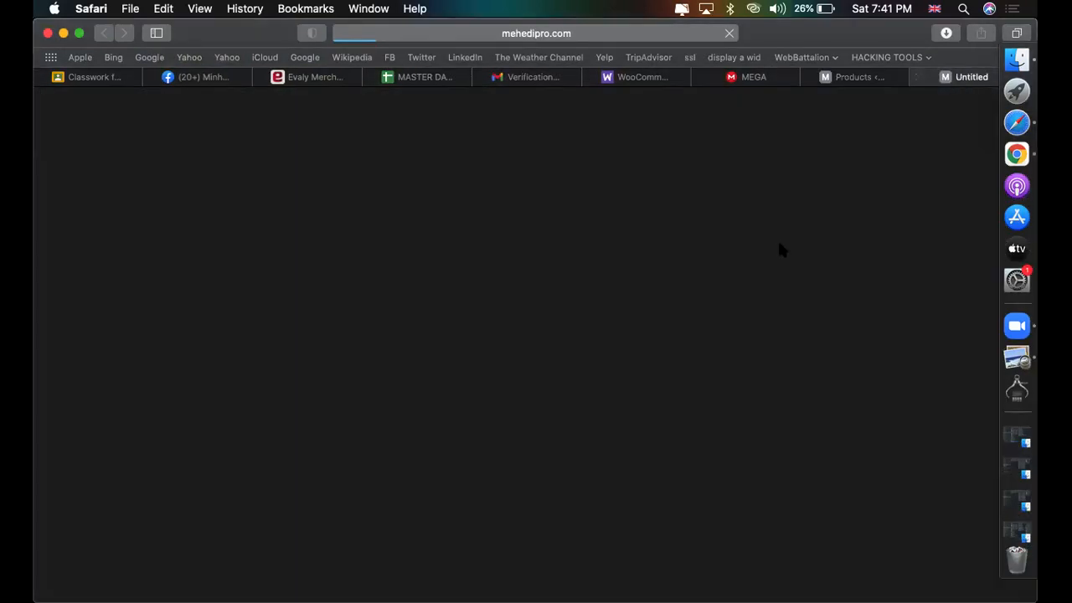
- Return to the product list and open the Luxury Women's Watche product for editing
click(855, 78)
scroll(494, 441, down, 1)
scroll(303, 261, up, 1)
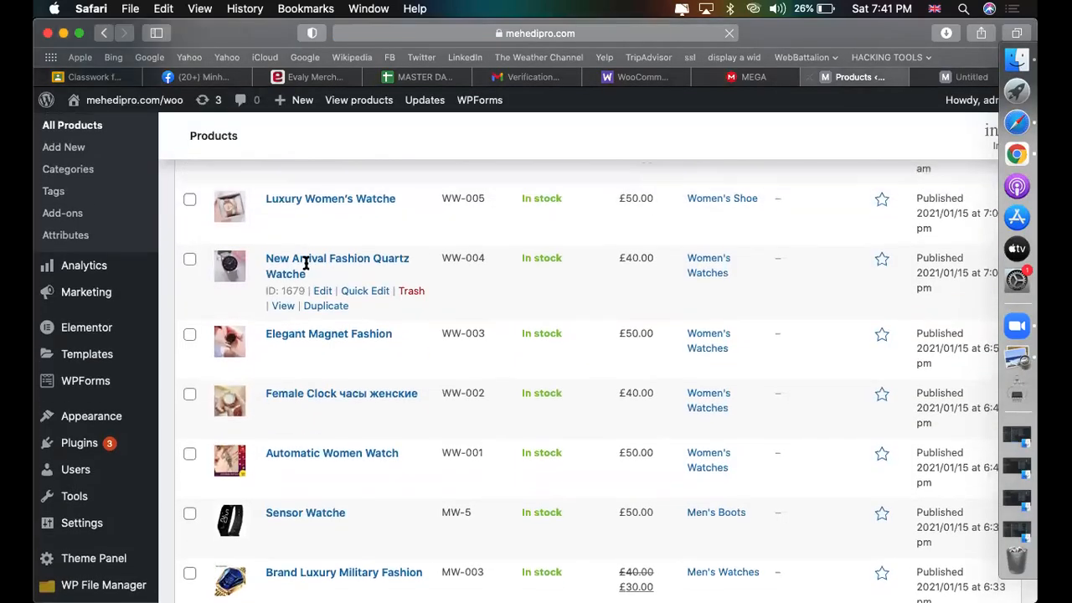
click(323, 218)
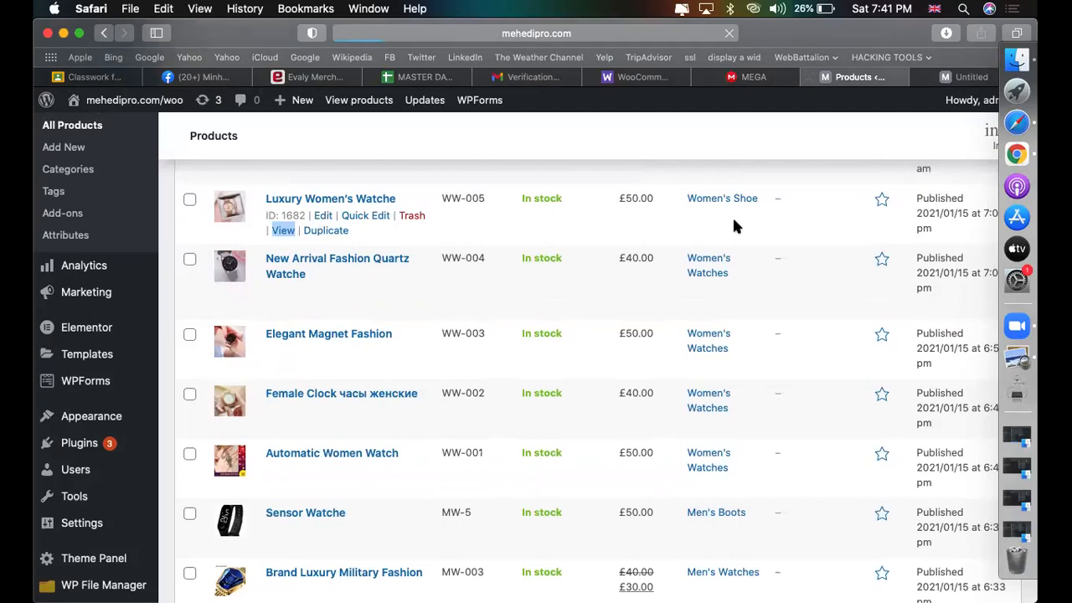
- Examine the Luxury Women's Watche store page, including its images, price, short description and add-to-cart area
click(963, 79)
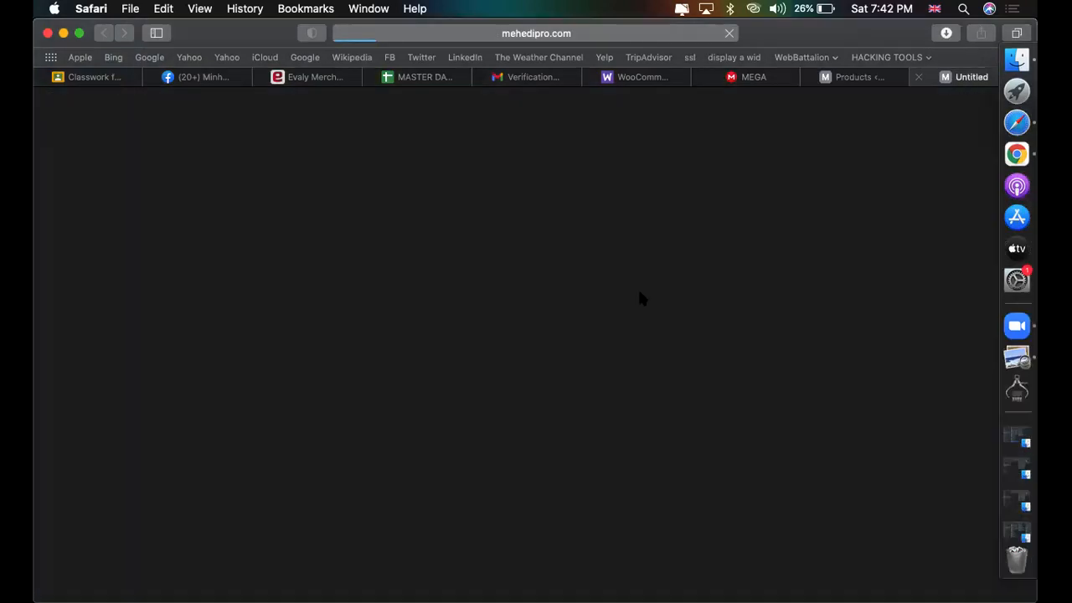
click(867, 80)
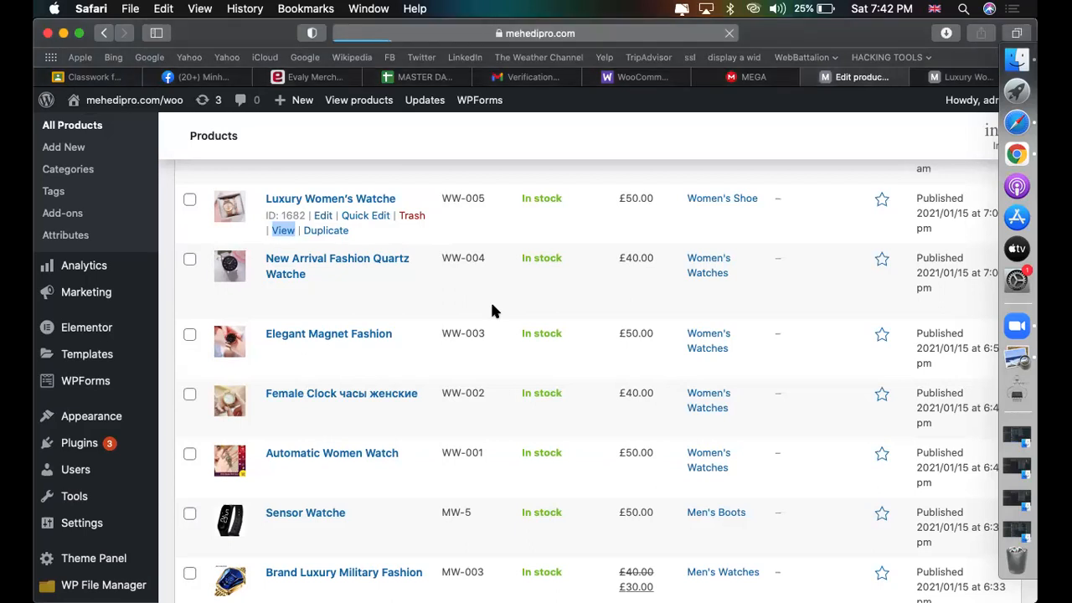
click(961, 77)
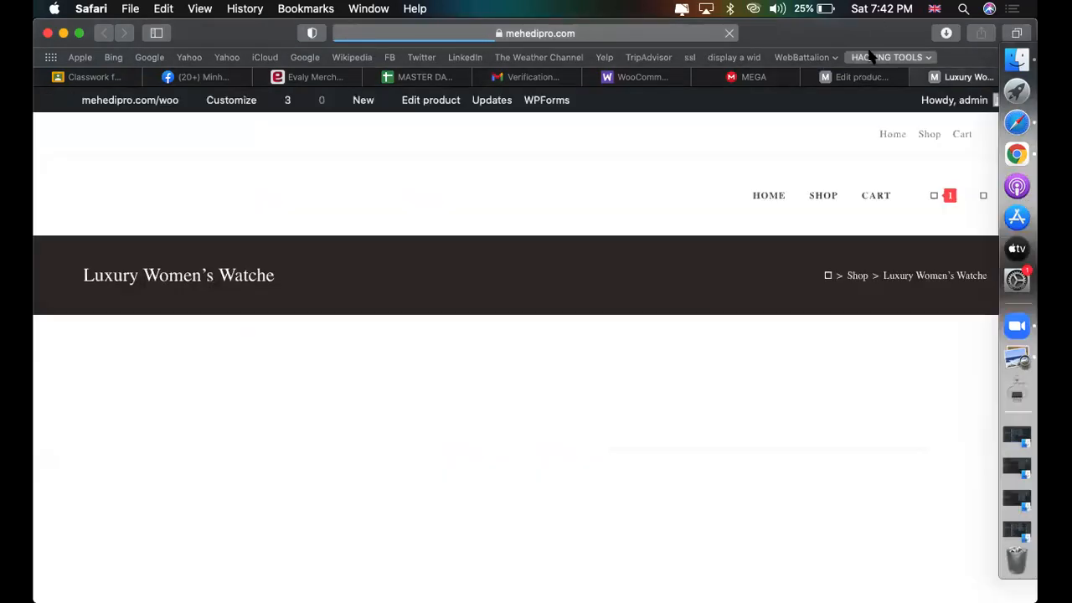
click(862, 77)
click(961, 77)
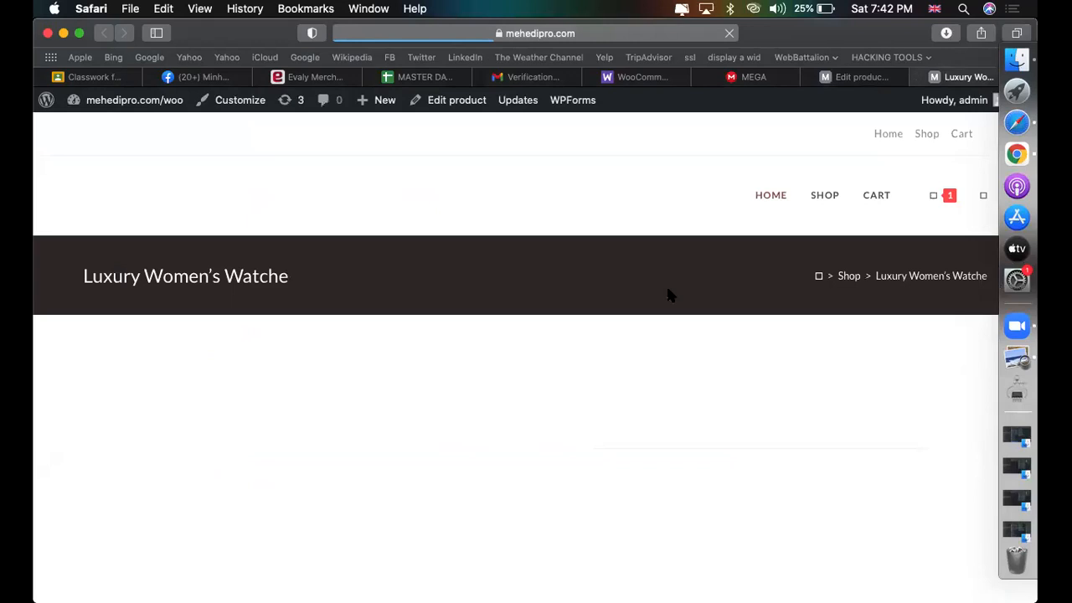
scroll(665, 284, down, 5)
scroll(665, 287, up, 1)
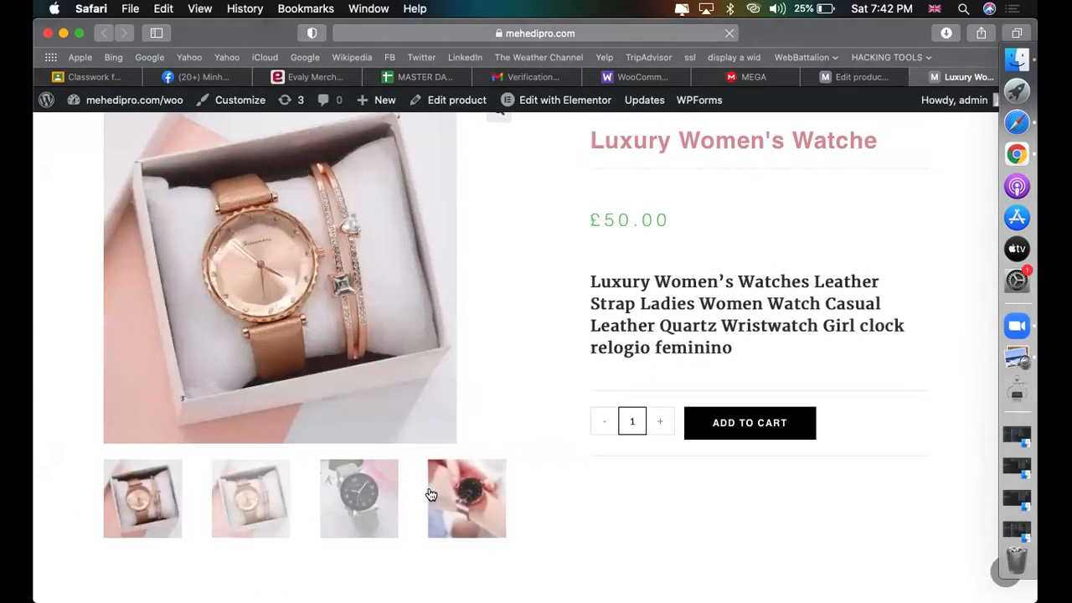
scroll(732, 306, up, 2)
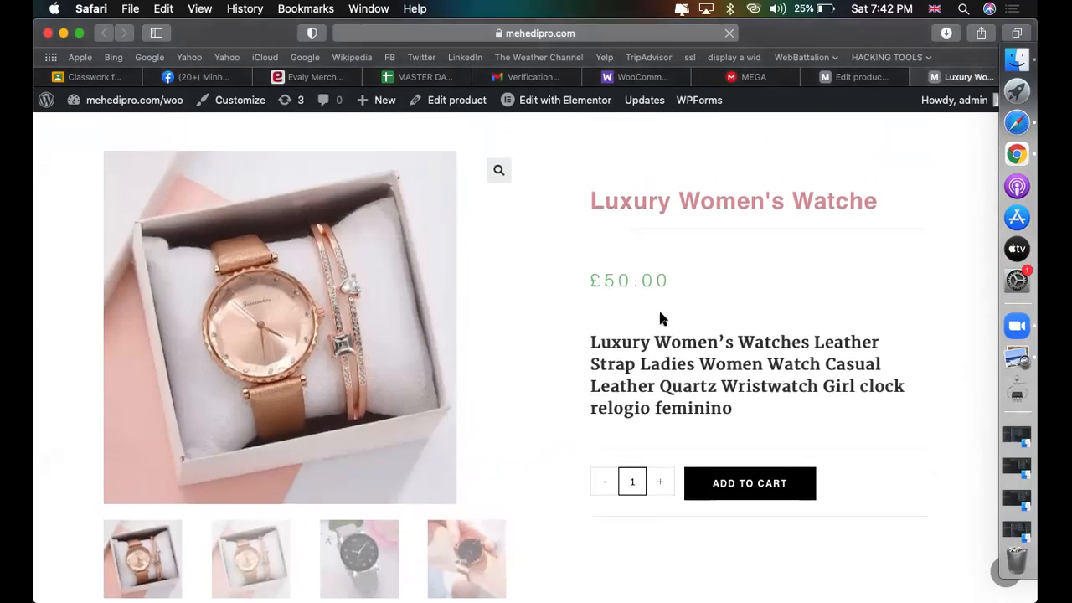
- In the Luxury Women's Watche editor, open the Add-ons section of the product data and review its add-on field options
click(840, 77)
scroll(530, 316, down, 10)
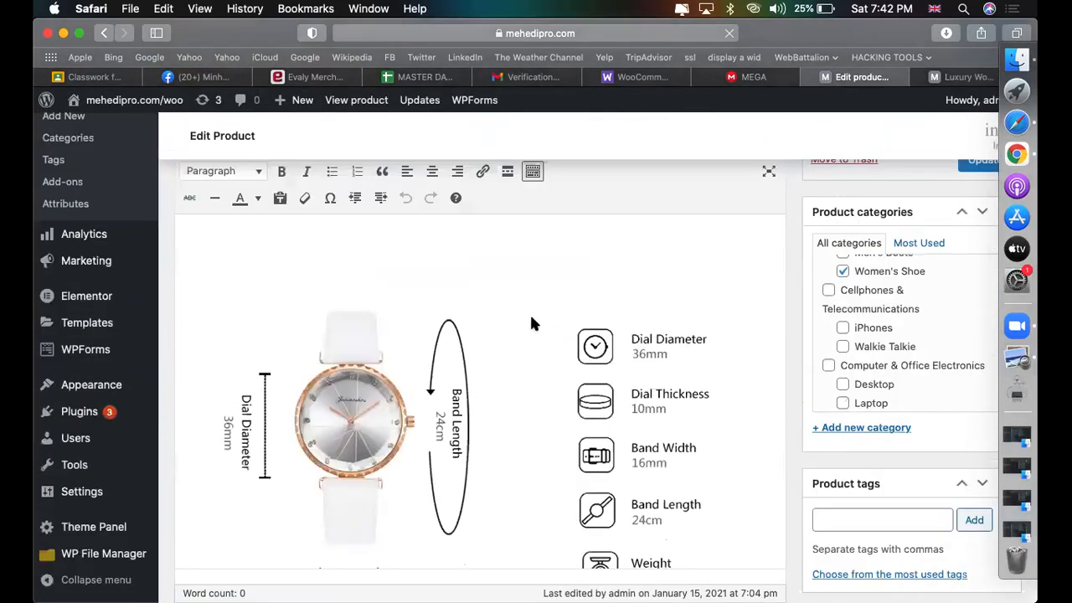
scroll(532, 322, down, 5)
scroll(376, 347, up, 1)
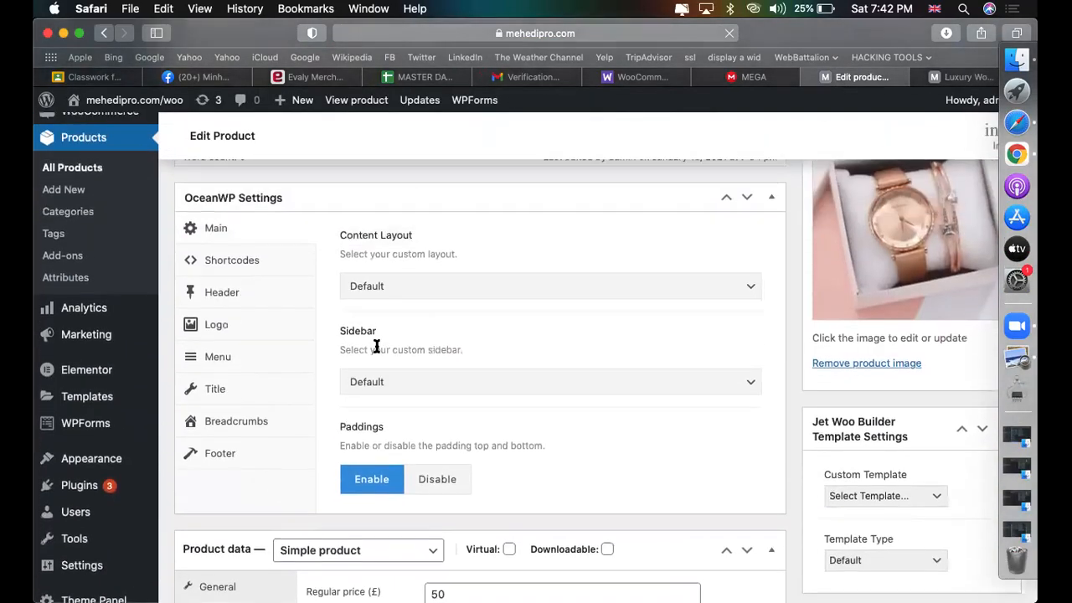
scroll(375, 346, down, 5)
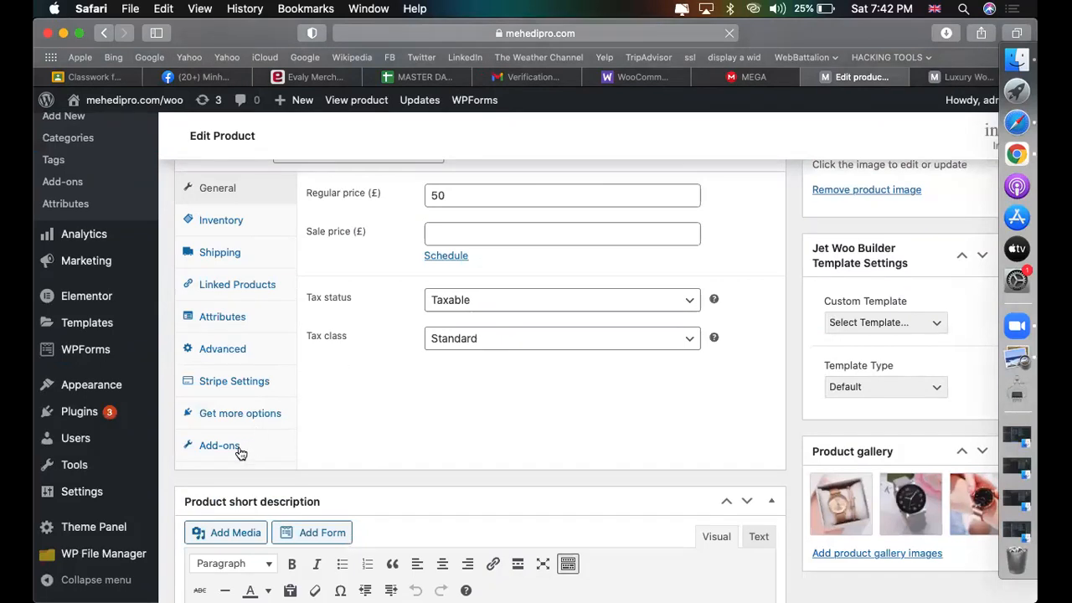
scroll(240, 453, up, 5)
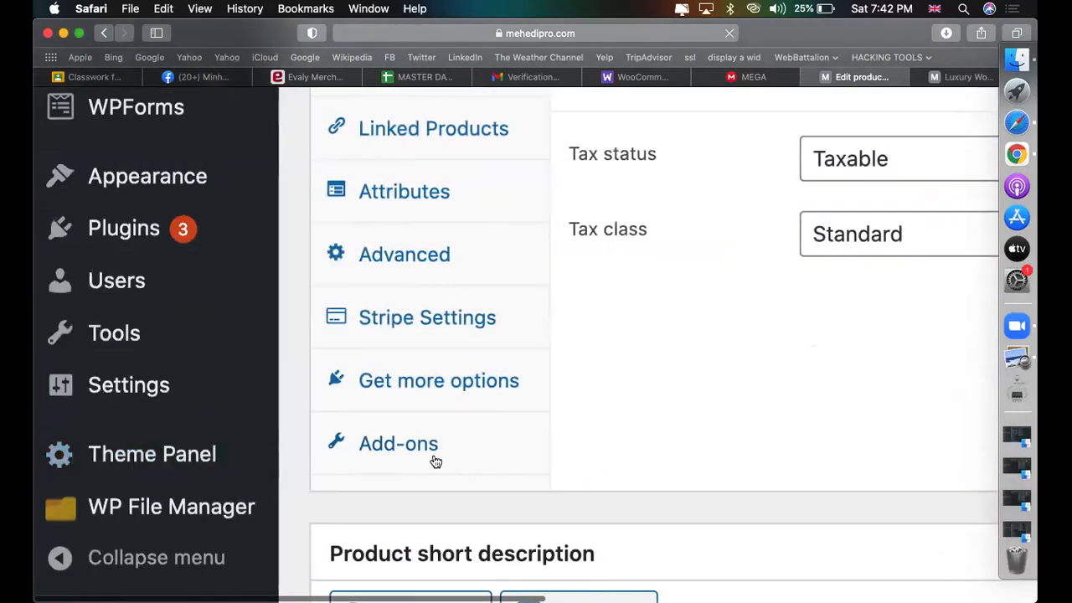
click(435, 461)
scroll(665, 444, up, 3)
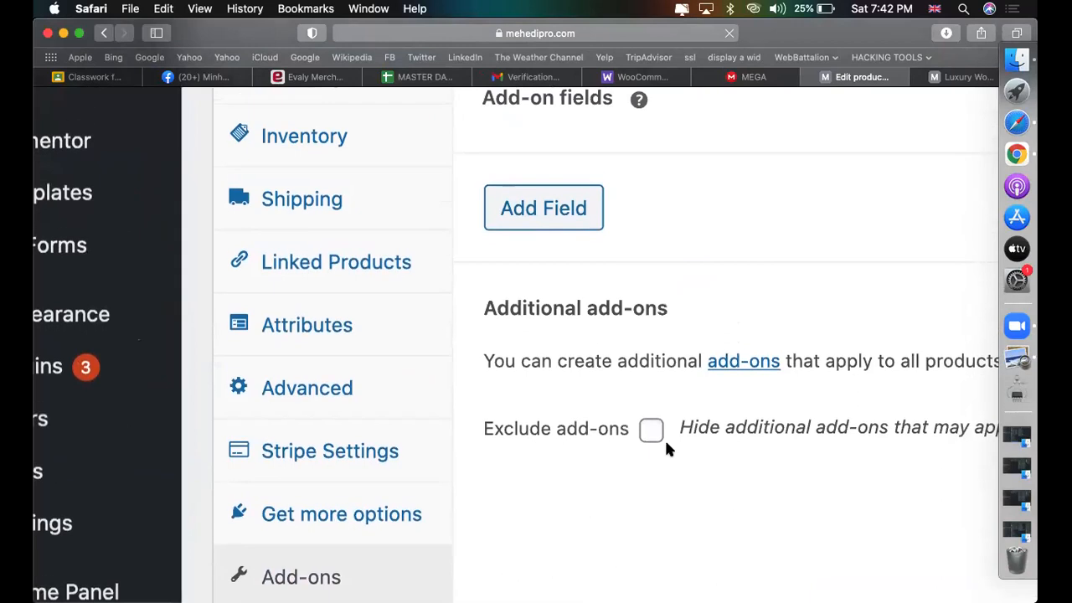
scroll(664, 437, down, 5)
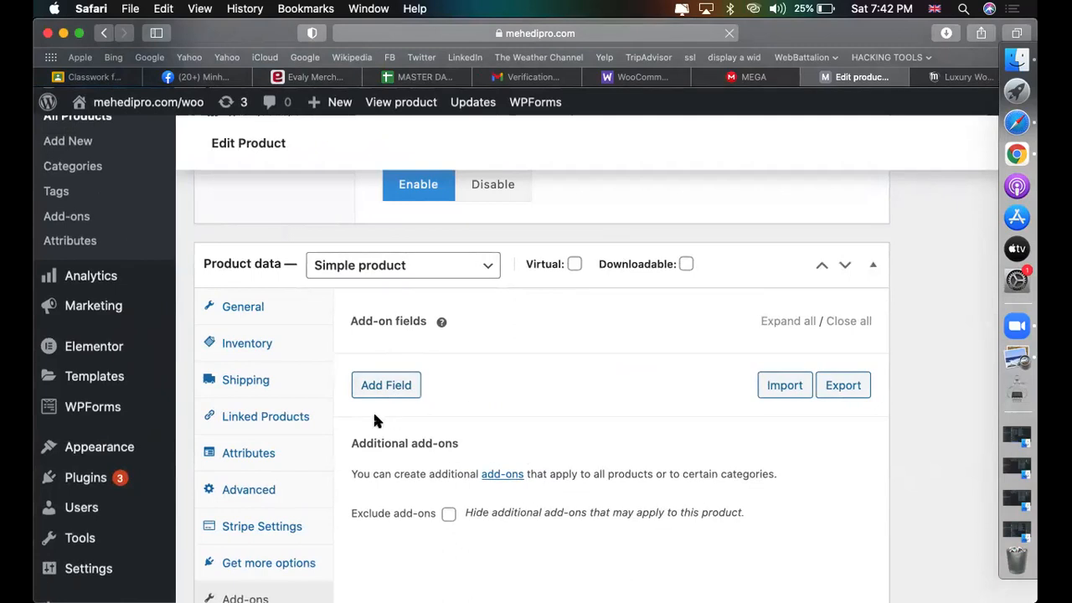
scroll(545, 410, down, 3)
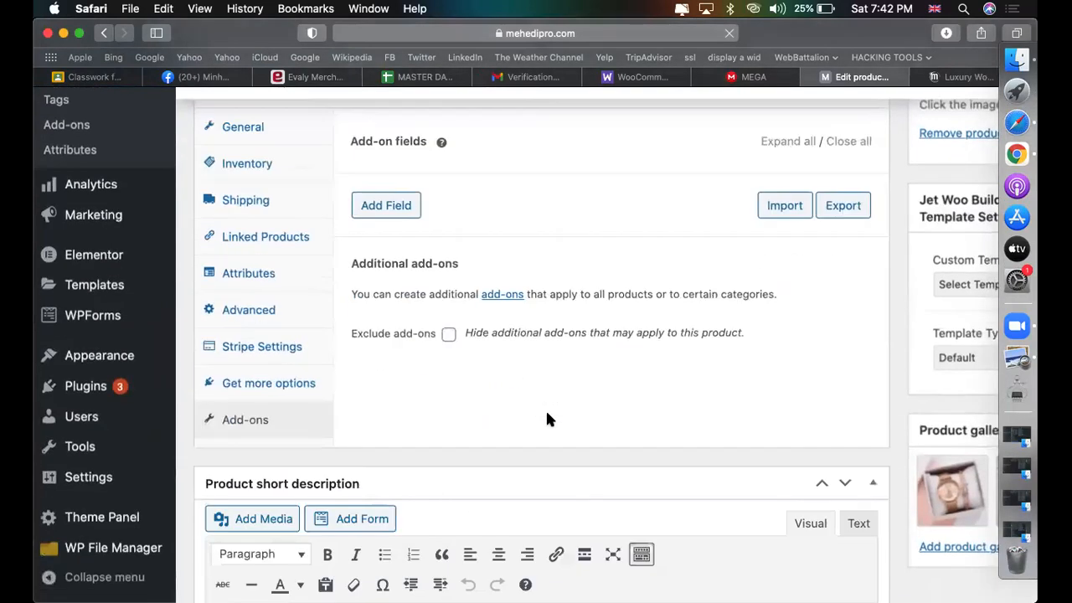
scroll(547, 419, up, 1)
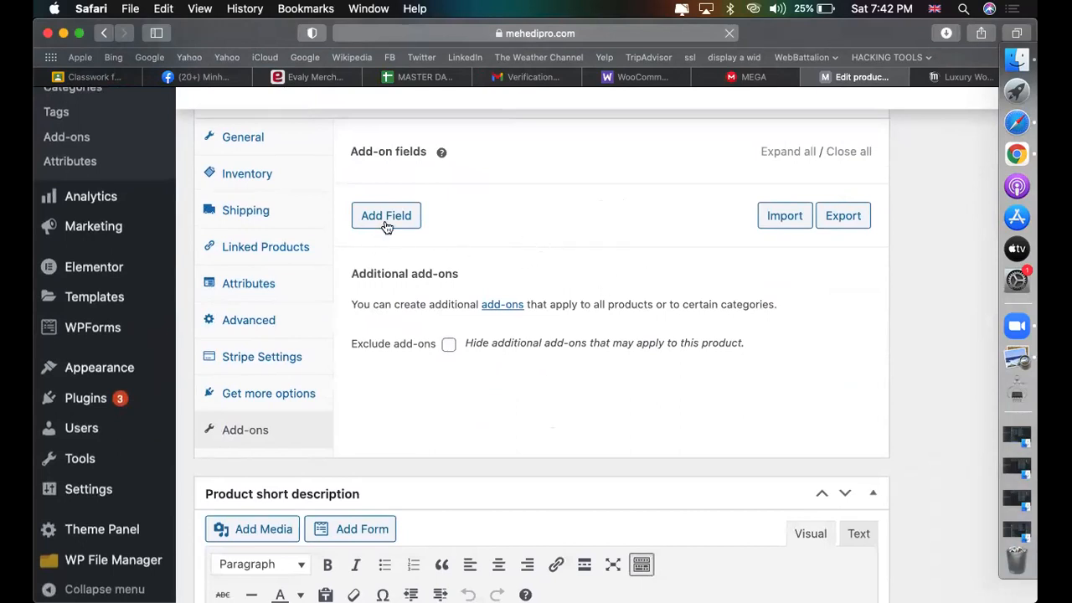
key(super+minus)
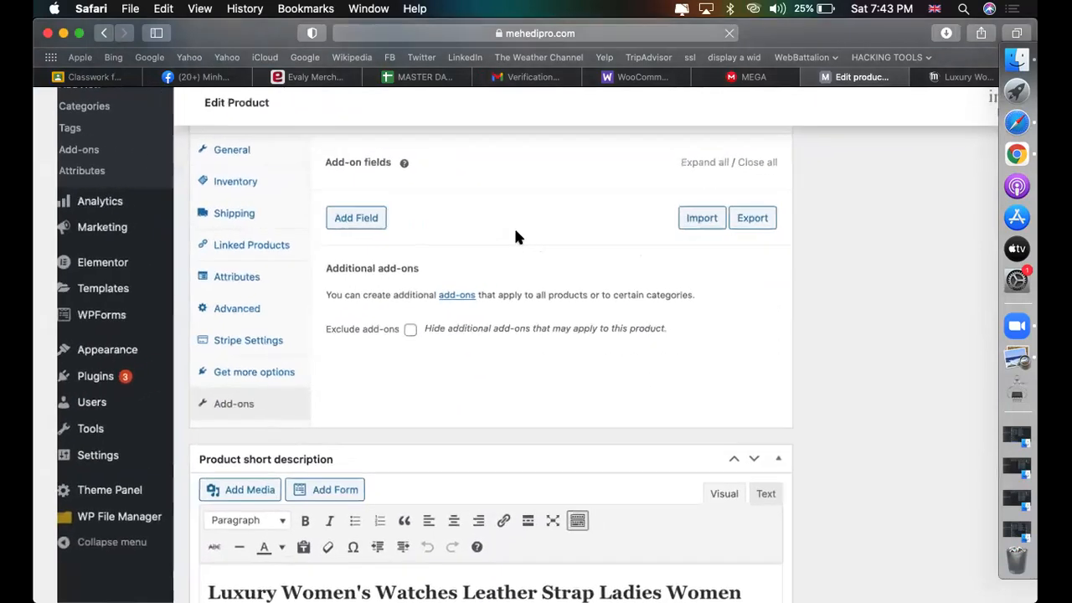
- Add a new add-on field to the Luxury Women's Watche product
scroll(546, 289, up, 3)
scroll(546, 290, down, 2)
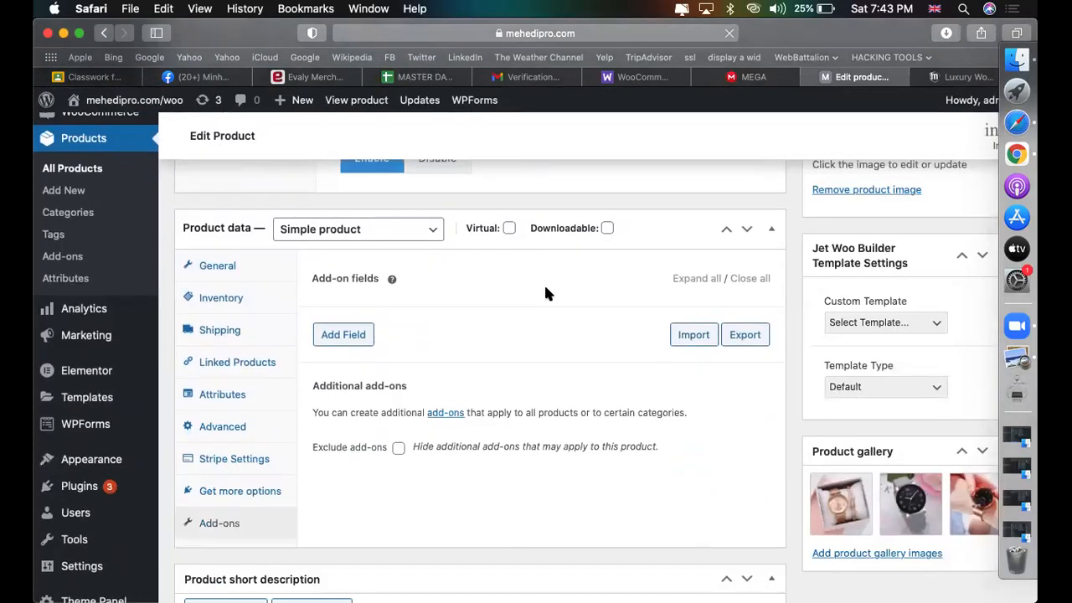
scroll(548, 452, down, 8)
scroll(549, 452, up, 5)
scroll(548, 452, down, 2)
scroll(548, 452, up, 4)
scroll(549, 452, down, 7)
scroll(548, 452, up, 5)
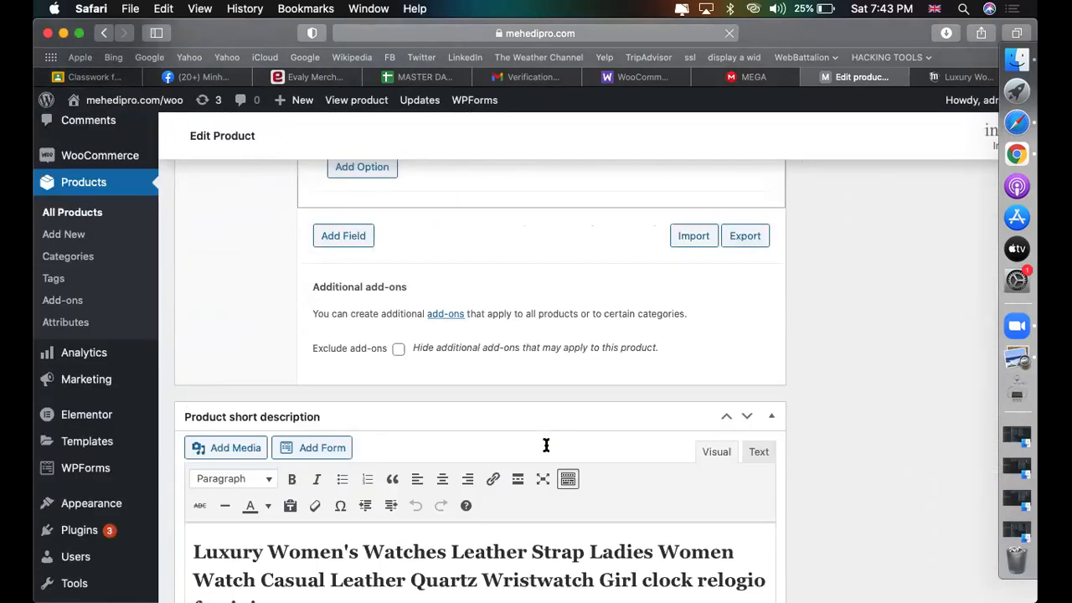
scroll(545, 451, up, 3)
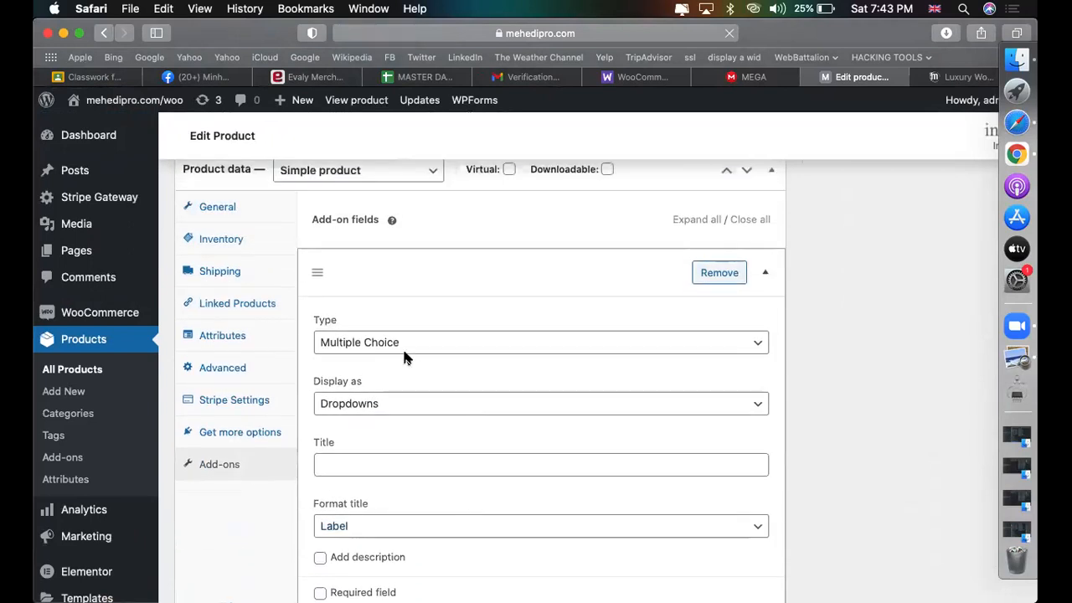
- Keep the new add-on field's type as Multiple Choice and display its options as Images
click(400, 343)
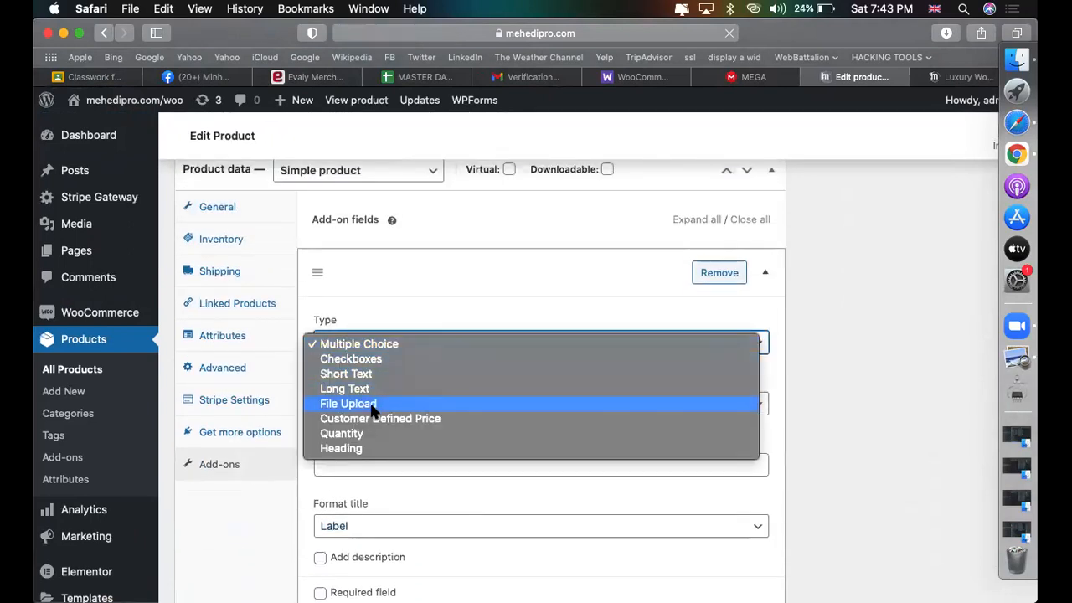
click(468, 303)
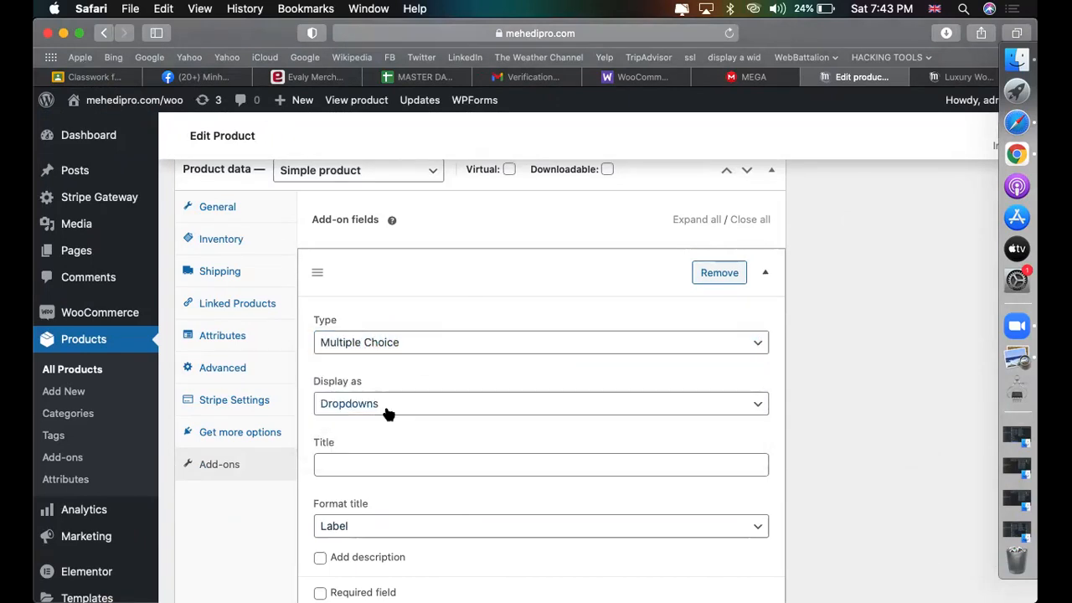
click(388, 413)
click(370, 436)
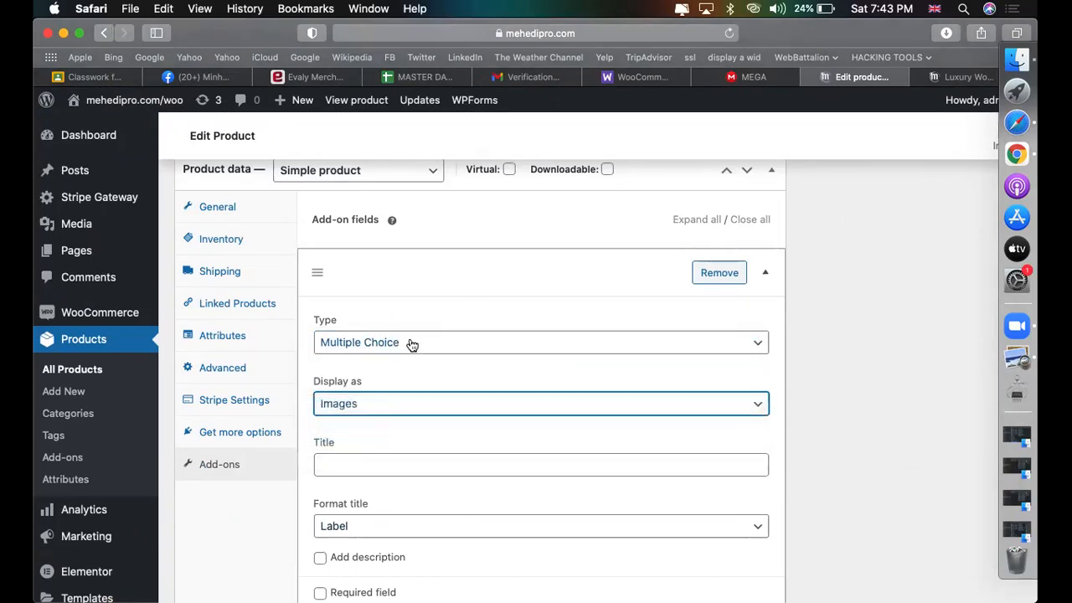
click(411, 345)
click(415, 343)
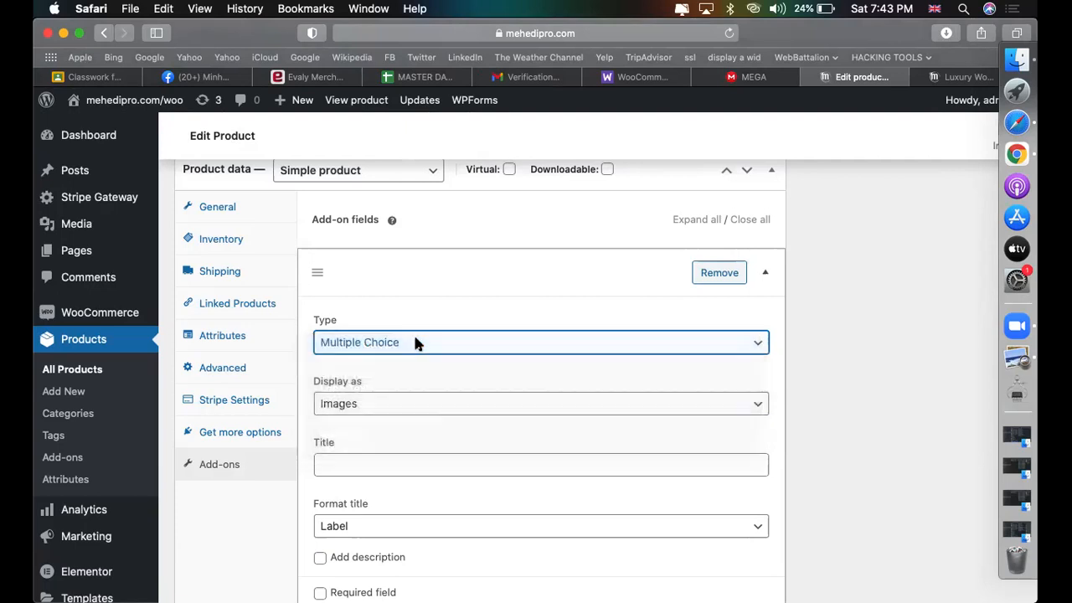
- Title the new add-on field "choose image"
scroll(397, 406, down, 2)
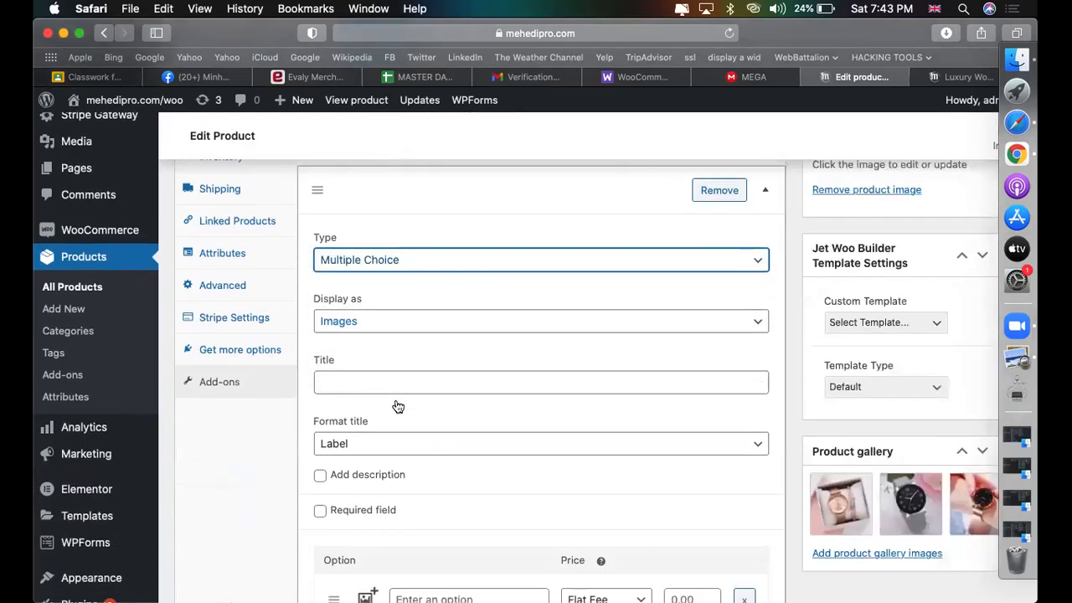
scroll(397, 407, up, 5)
click(342, 360)
text(choose )
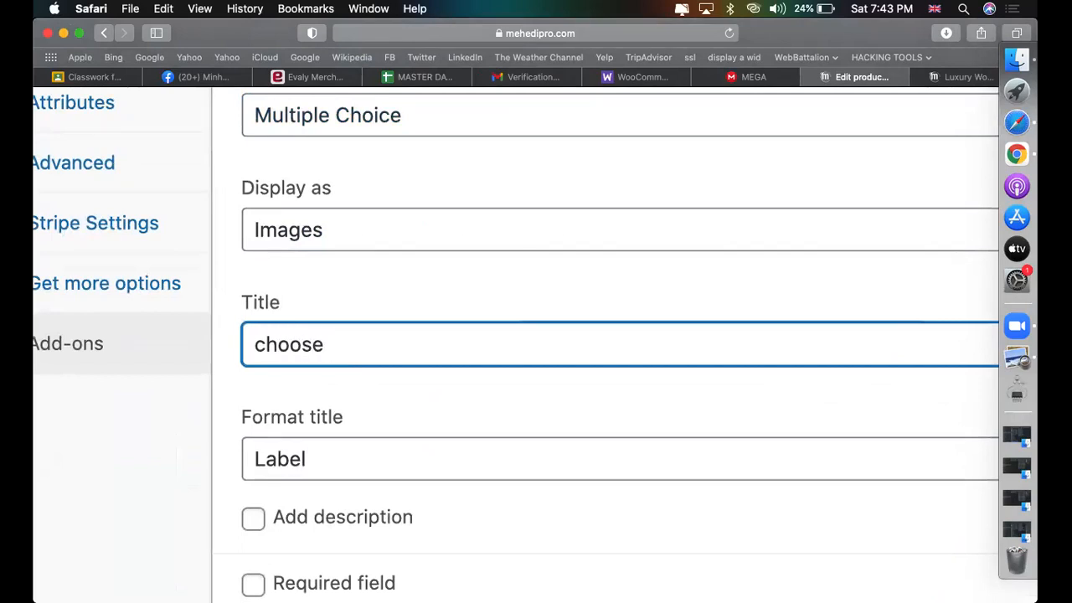
text(image)
- Open the media library to pick an image swatch for the first option of the "choose image" field
scroll(364, 377, down, 5)
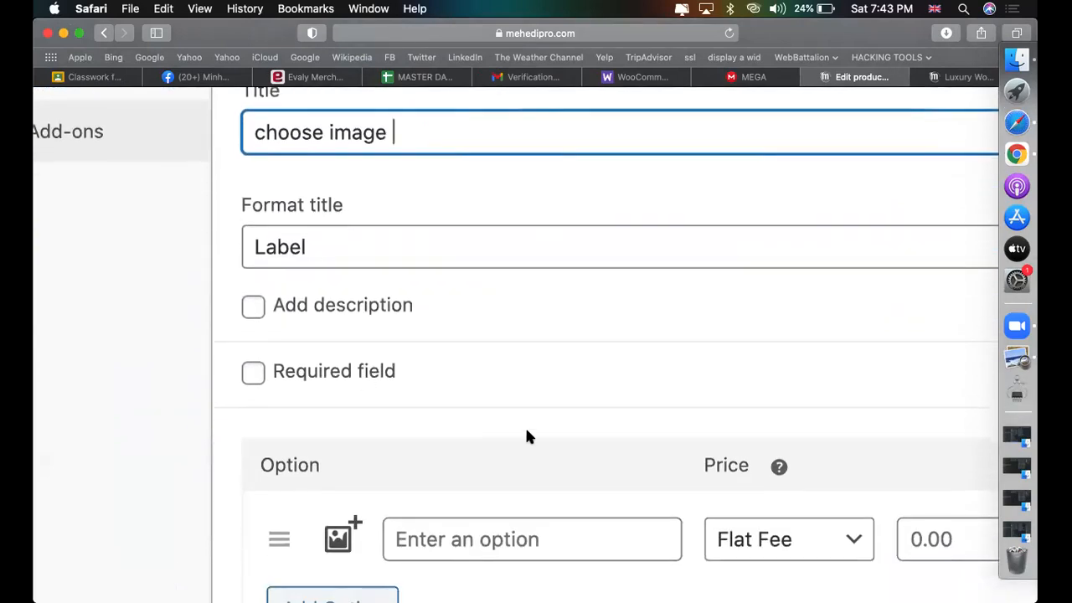
scroll(515, 433, down, 5)
click(339, 289)
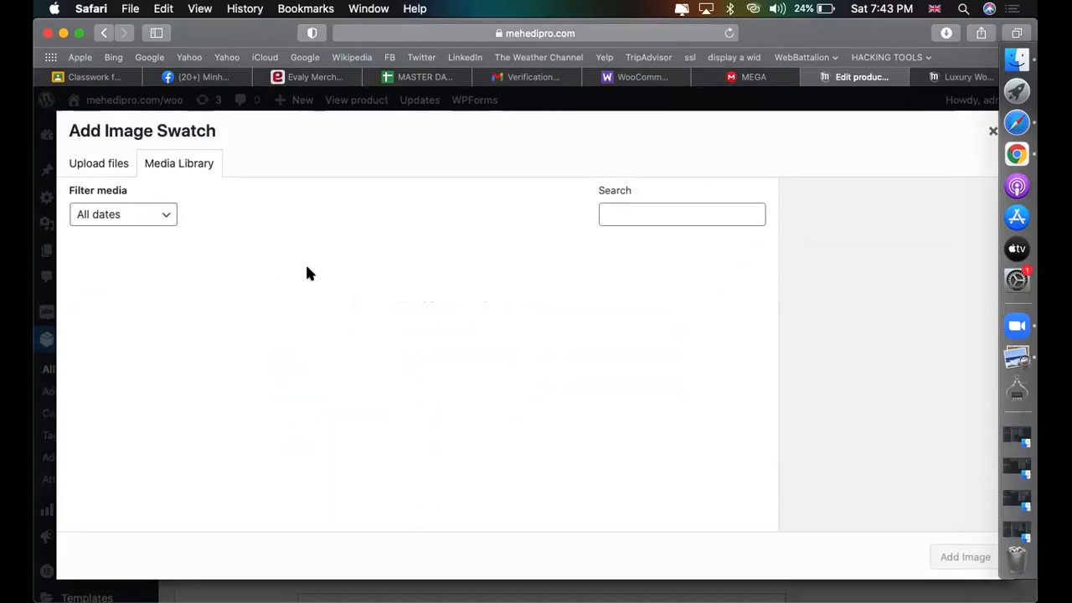
- Load codemanbd.com/woo/wp-admin/ in the WooCommerce tab and return to the product editor tab
click(668, 80)
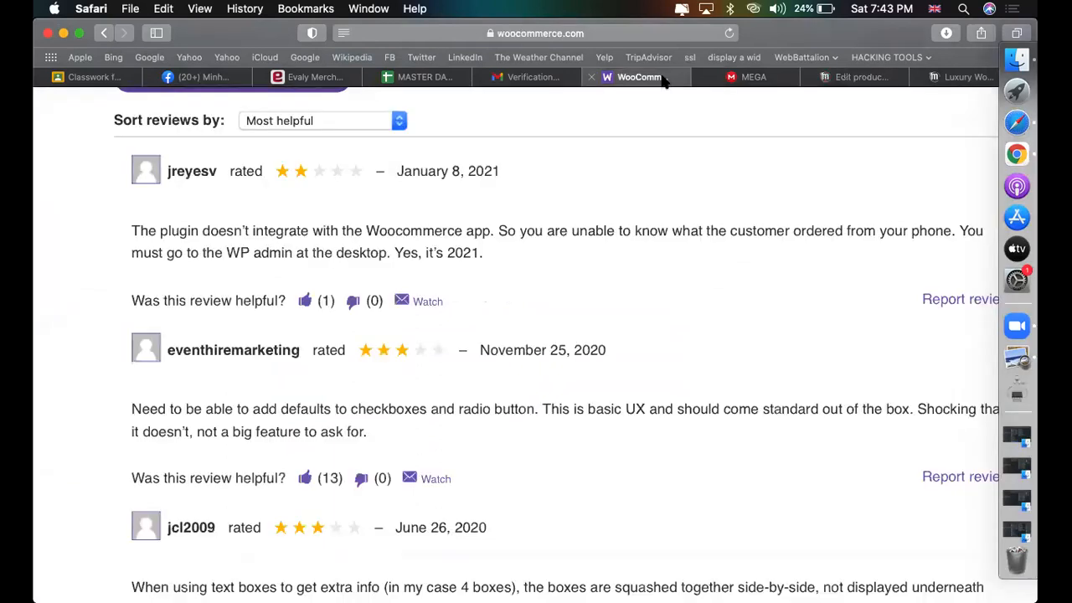
click(587, 30)
text(cod)
key(Right)
text(/)
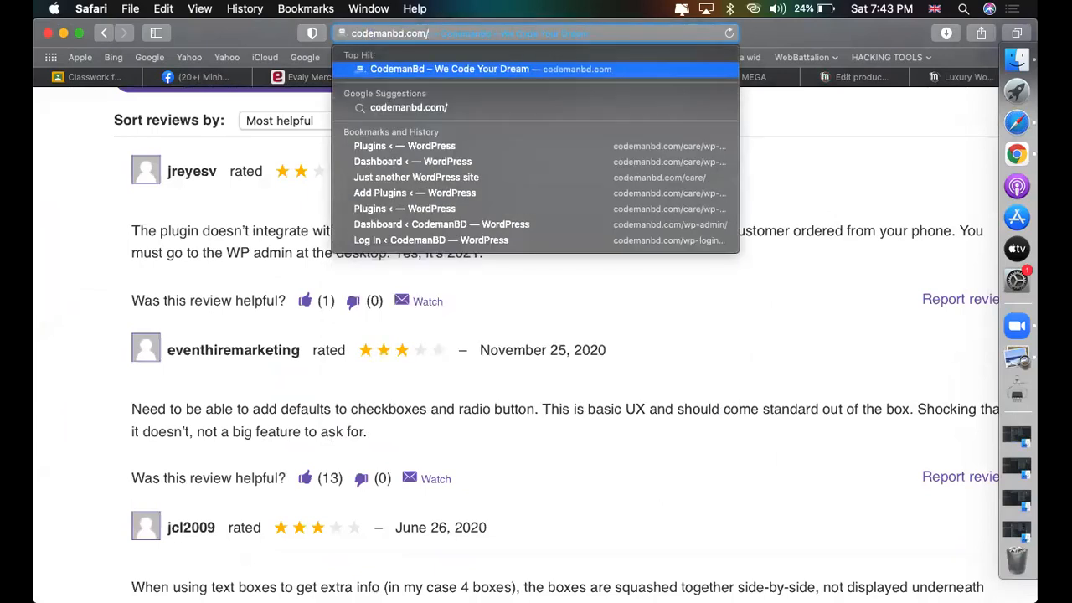
text(wo)
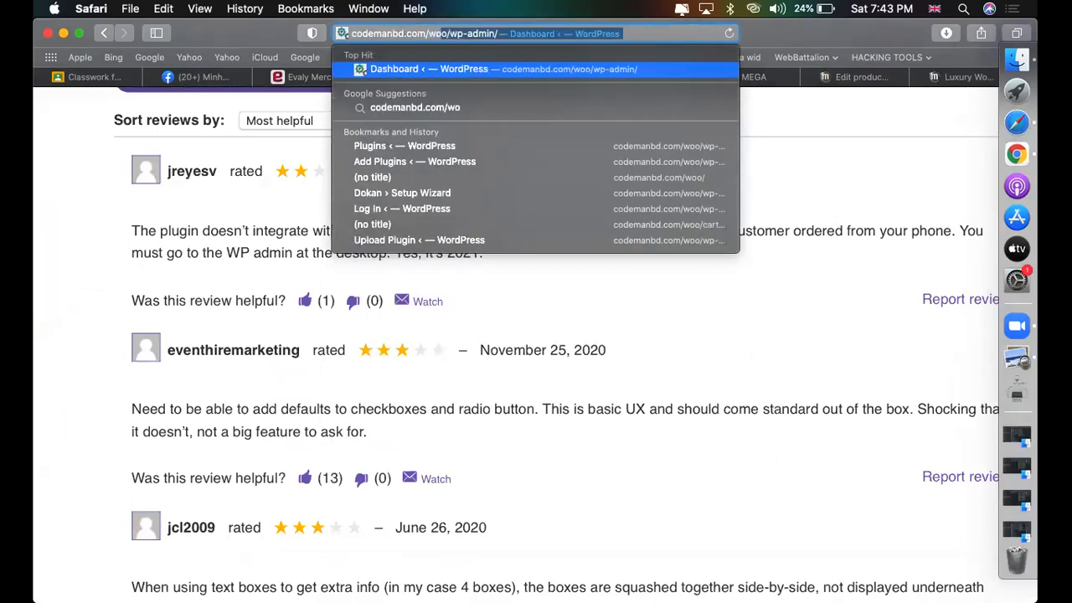
key(Return)
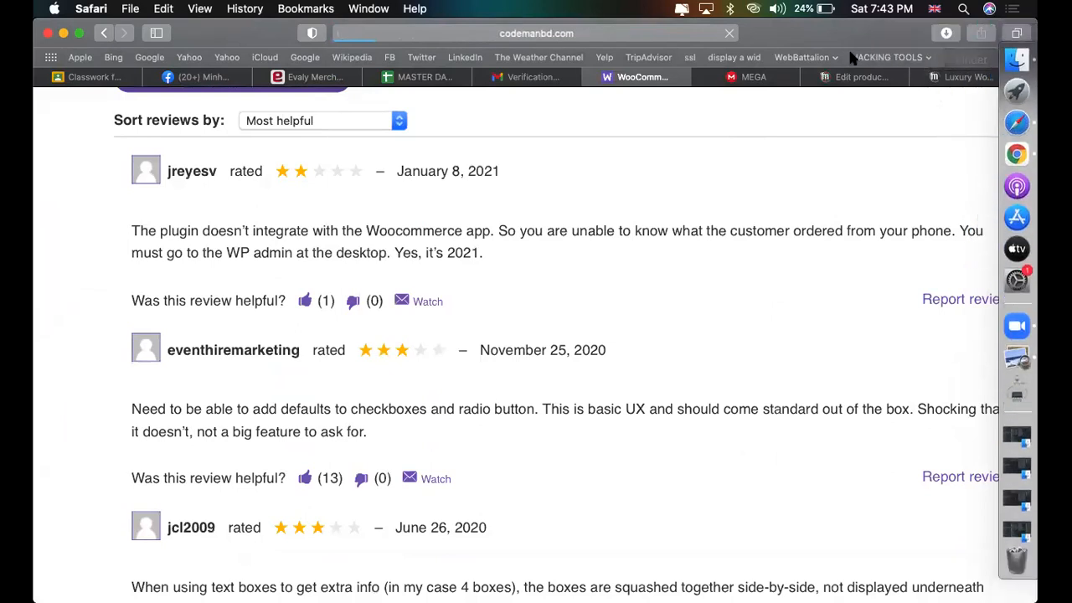
click(843, 82)
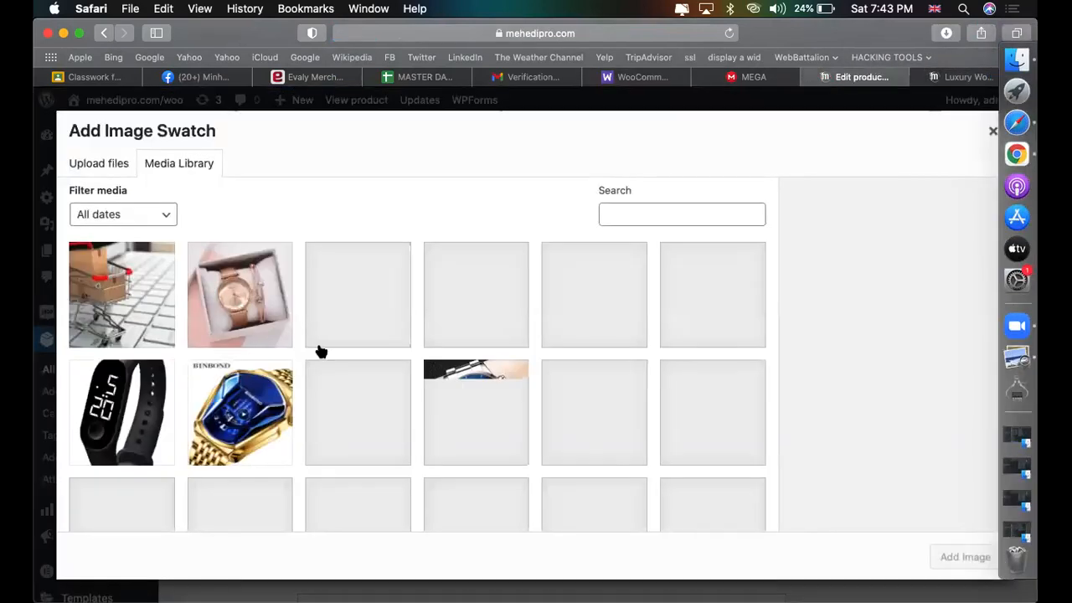
- Add the picture of the rose-gold watch in a box as the first option's image swatch
click(260, 307)
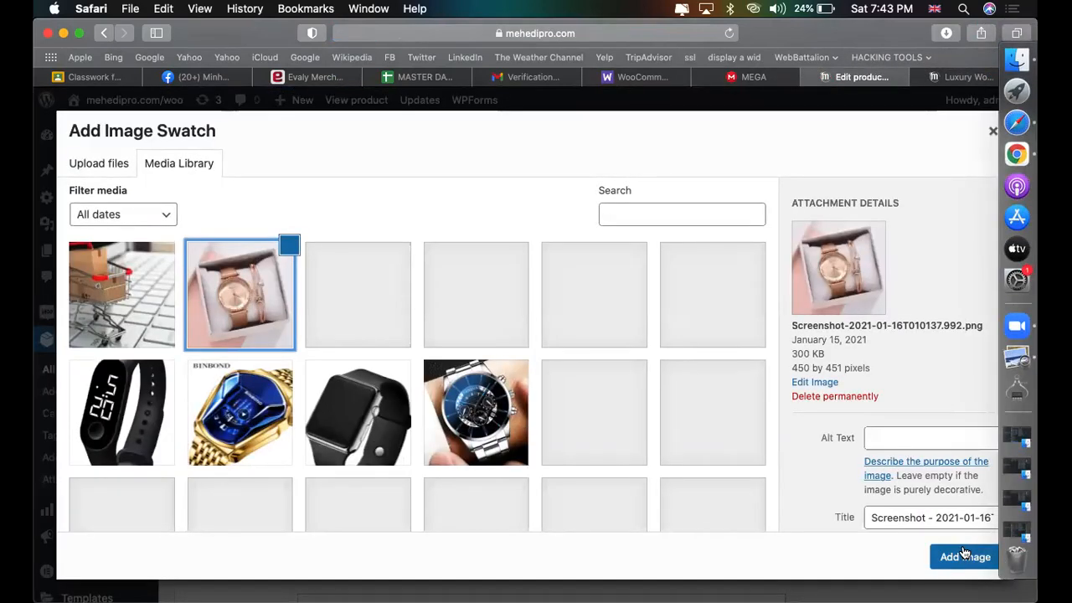
click(959, 557)
scroll(473, 409, down, 3)
scroll(466, 360, up, 5)
- Name the first option "Brown" and set its flat fee price to 0
click(465, 360)
text(Brown)
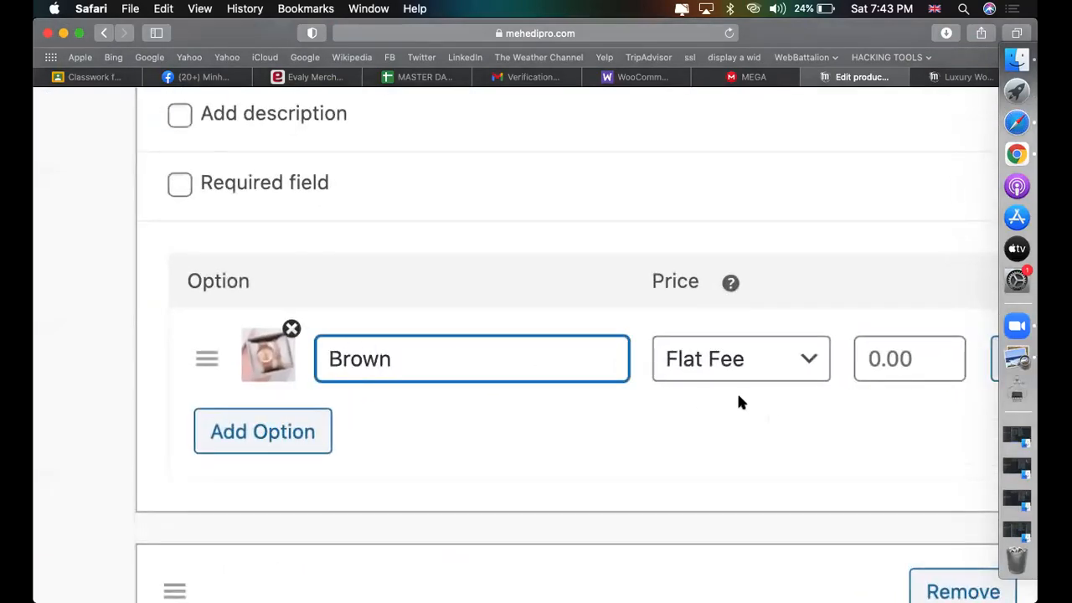
click(857, 354)
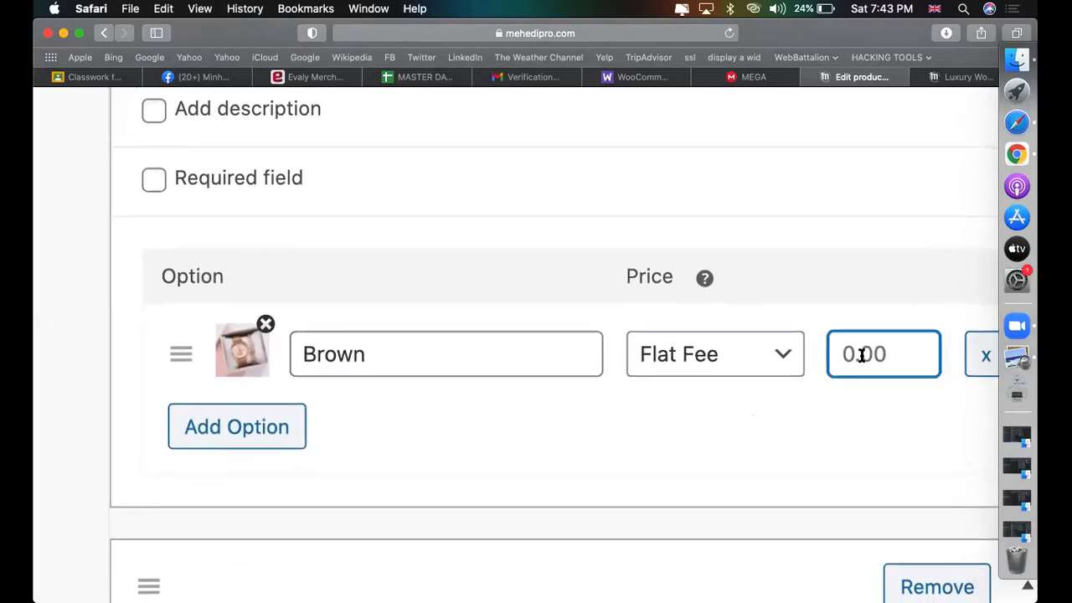
text(0)
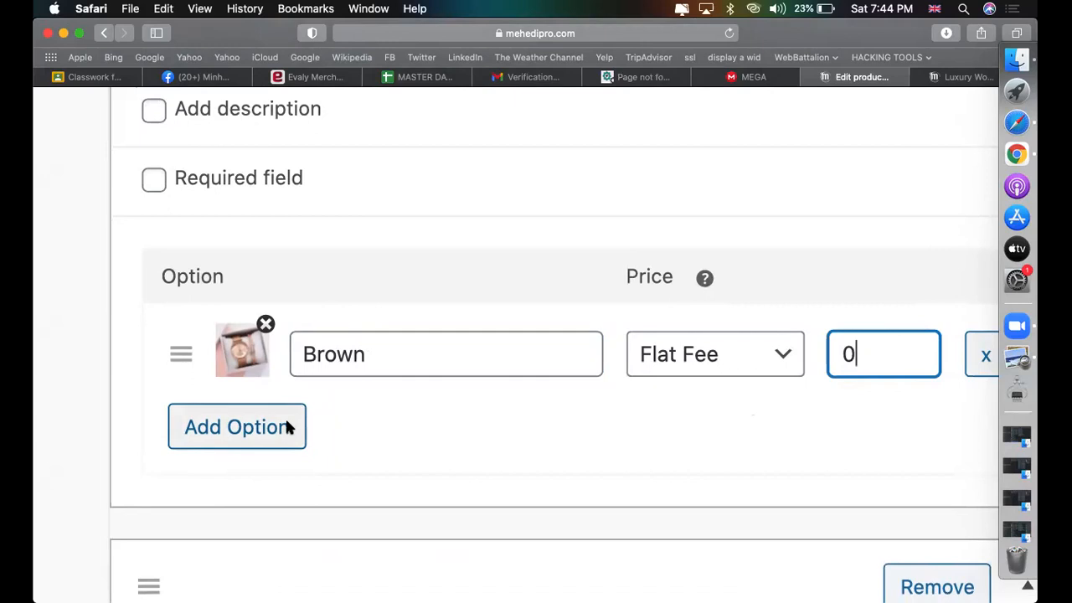
- Try to add another option below Brown in the "choose image" field
click(287, 422)
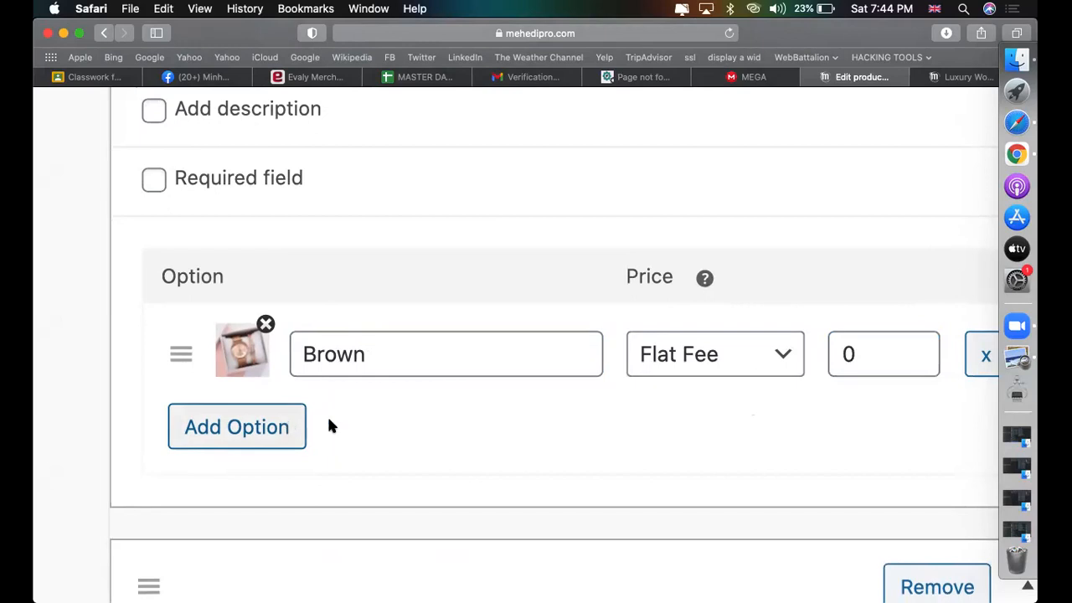
scroll(392, 417, down, 5)
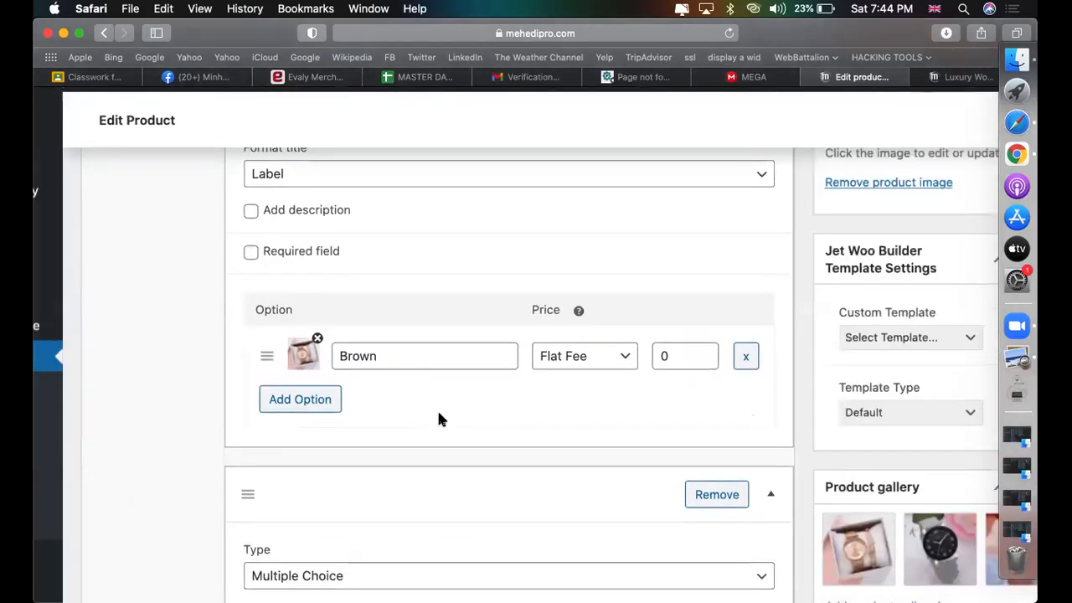
scroll(441, 416, up, 2)
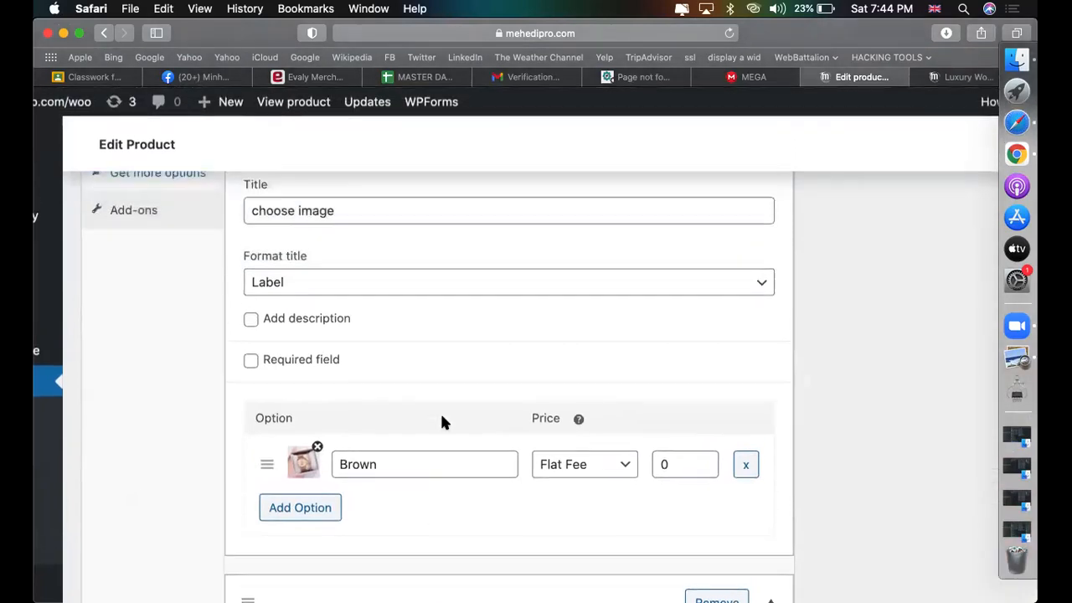
scroll(441, 416, down, 2)
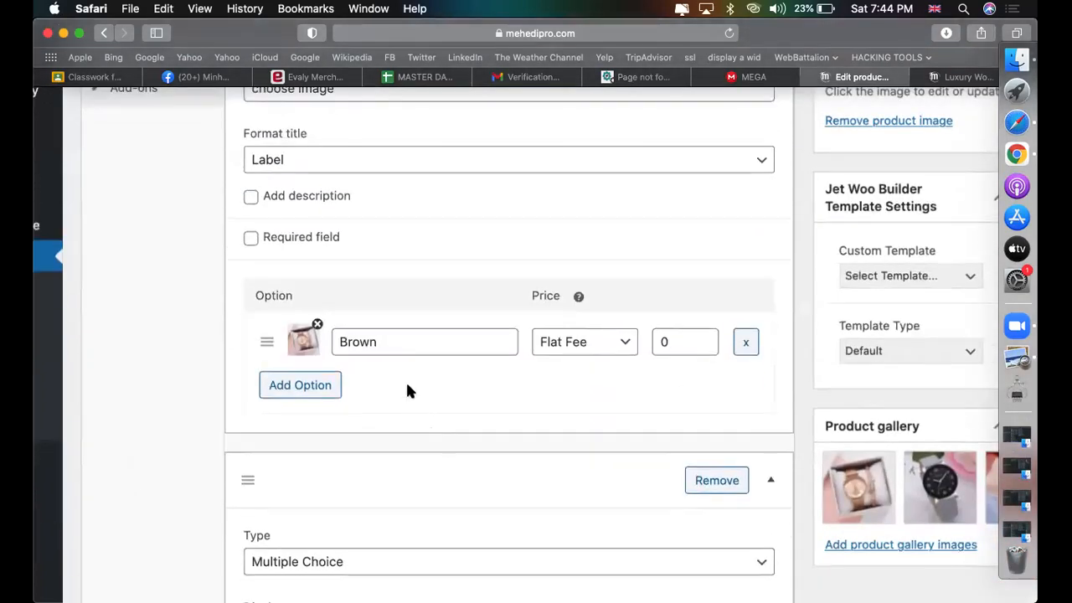
- Close the codemanbd.com tab and return to the product editor tab
click(640, 77)
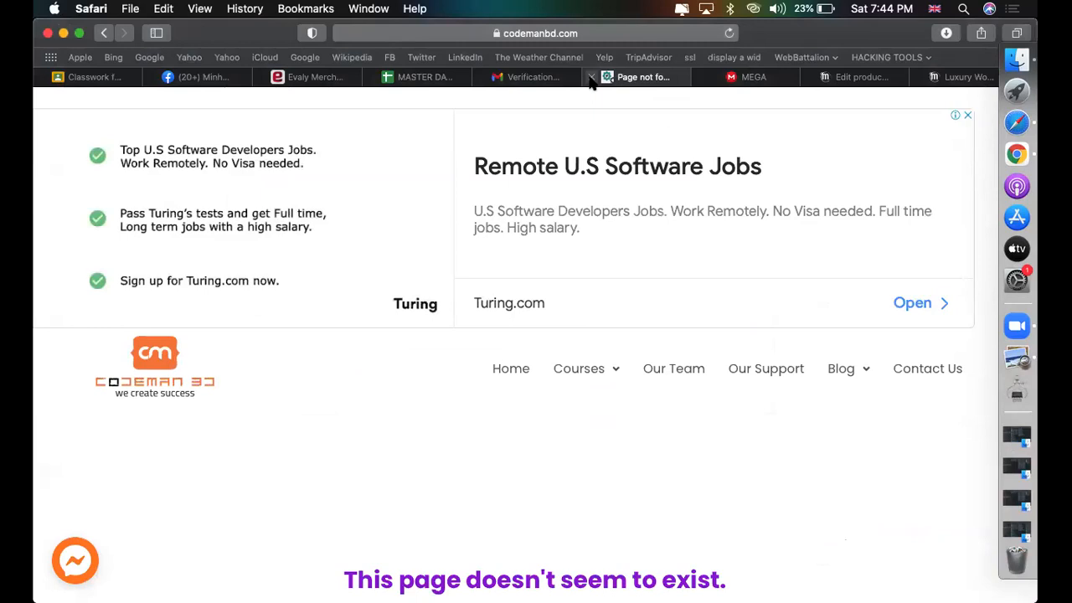
click(590, 77)
click(832, 79)
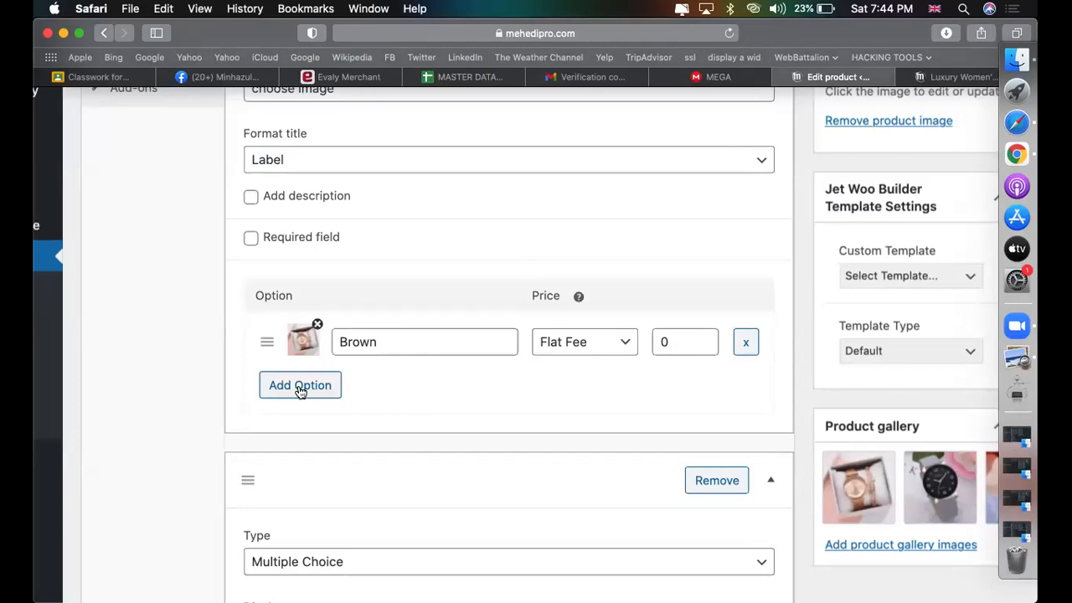
- Try to remove the untitled second add-on field below the "choose image" field
scroll(300, 392, up, 5)
scroll(300, 392, down, 7)
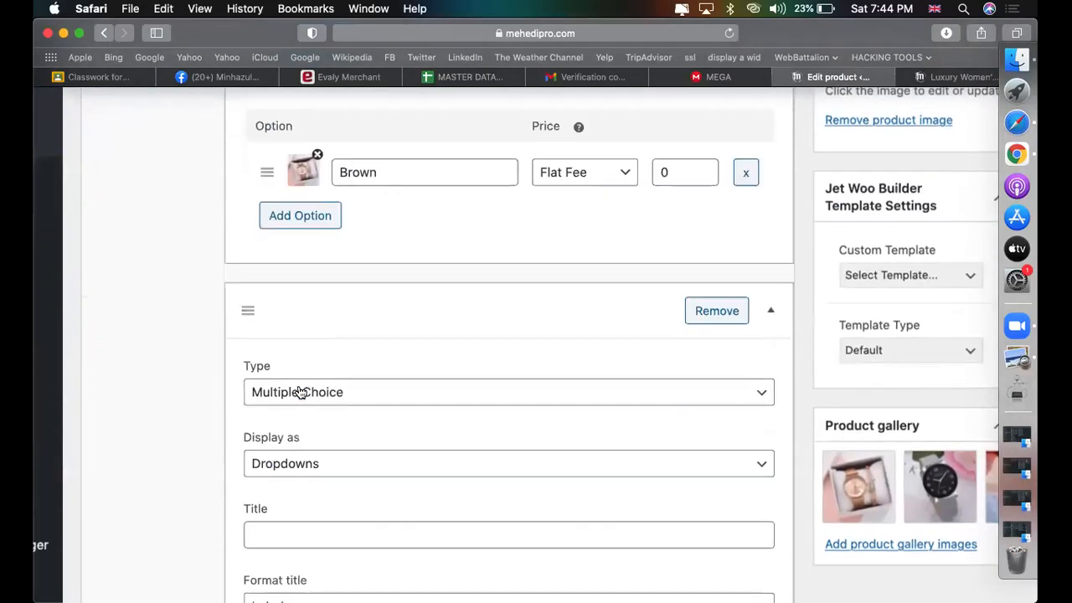
scroll(297, 390, down, 4)
scroll(297, 390, up, 5)
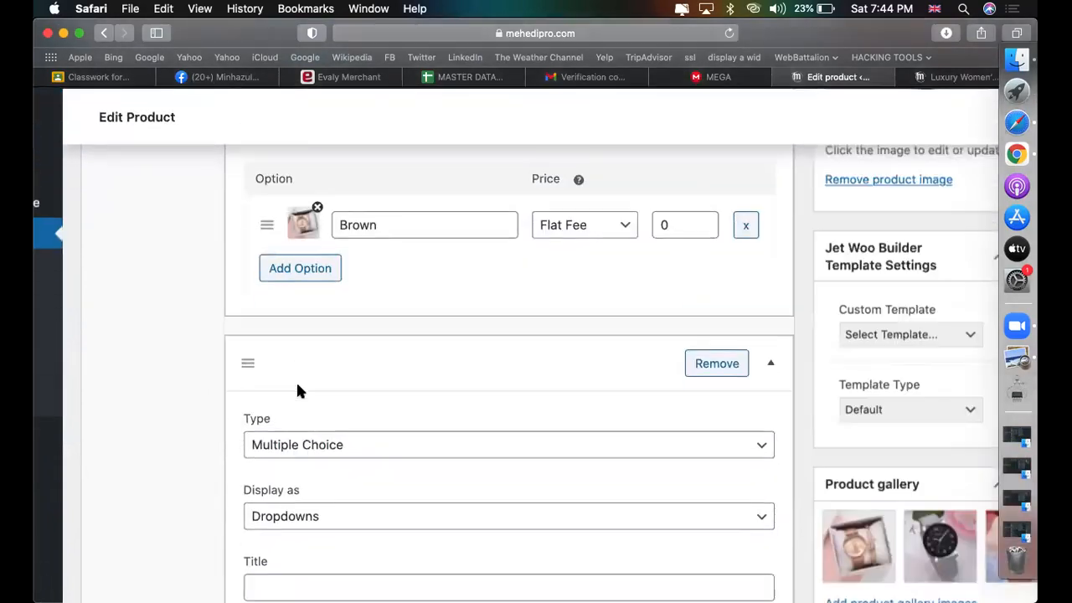
scroll(297, 390, down, 3)
click(713, 234)
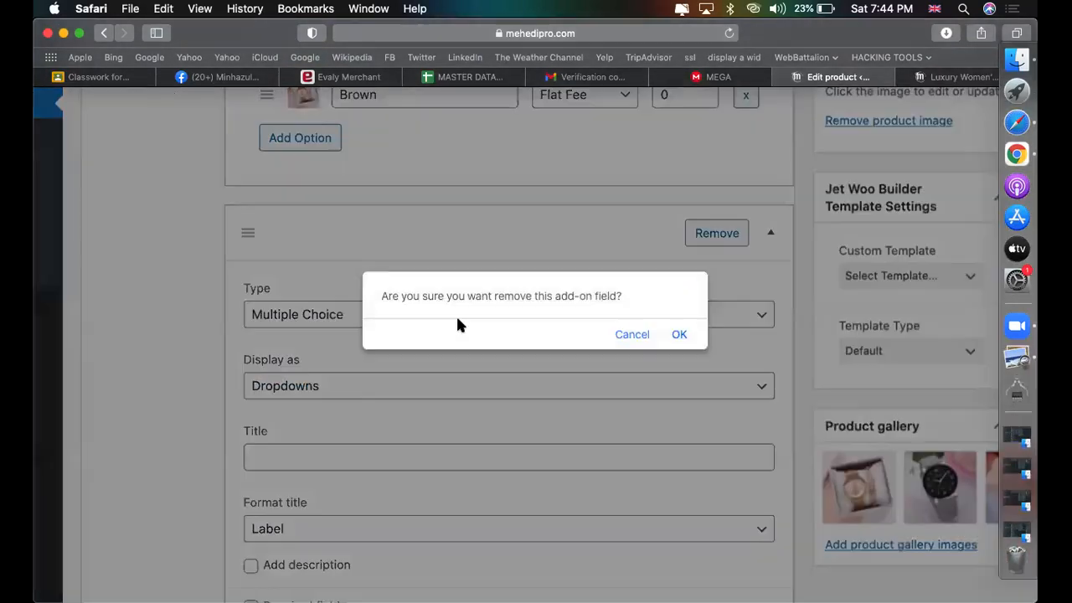
click(679, 337)
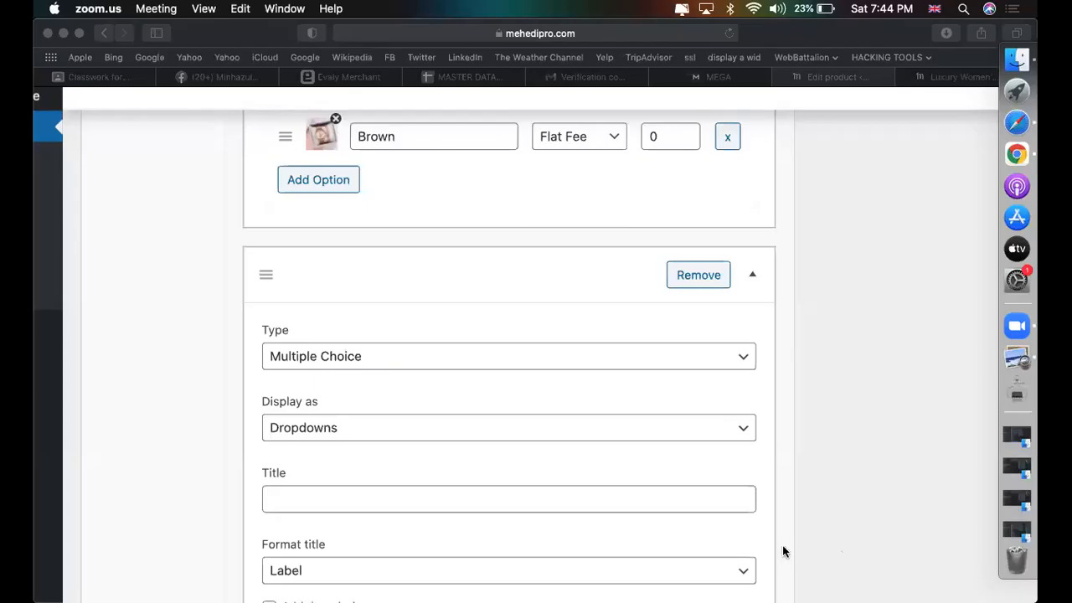
click(887, 427)
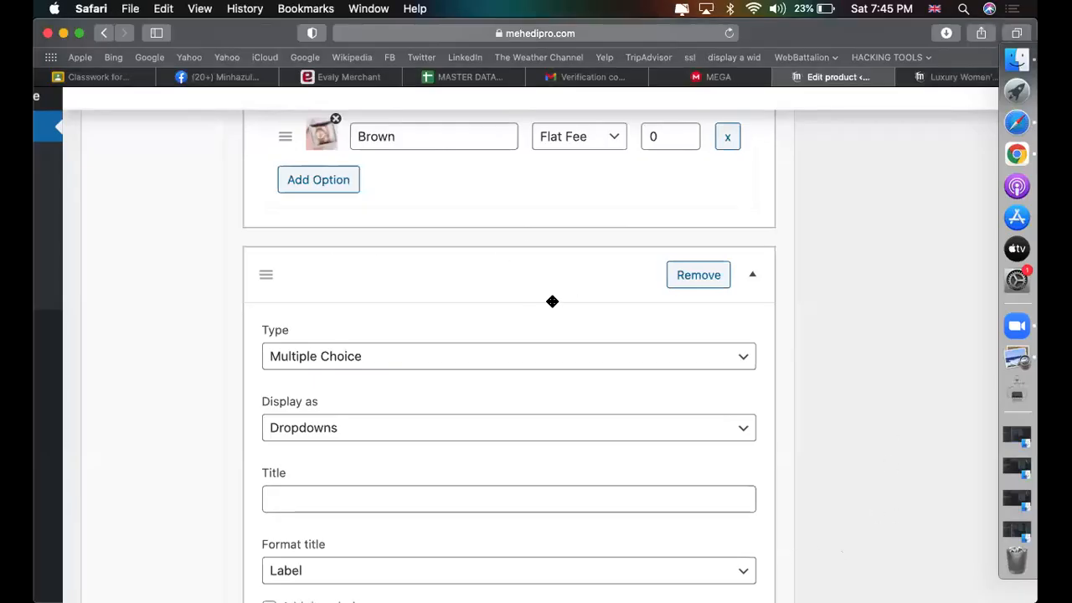
- Remove the untitled Multiple Choice add-on field displayed as Dropdowns, confirming its removal
click(704, 277)
click(679, 335)
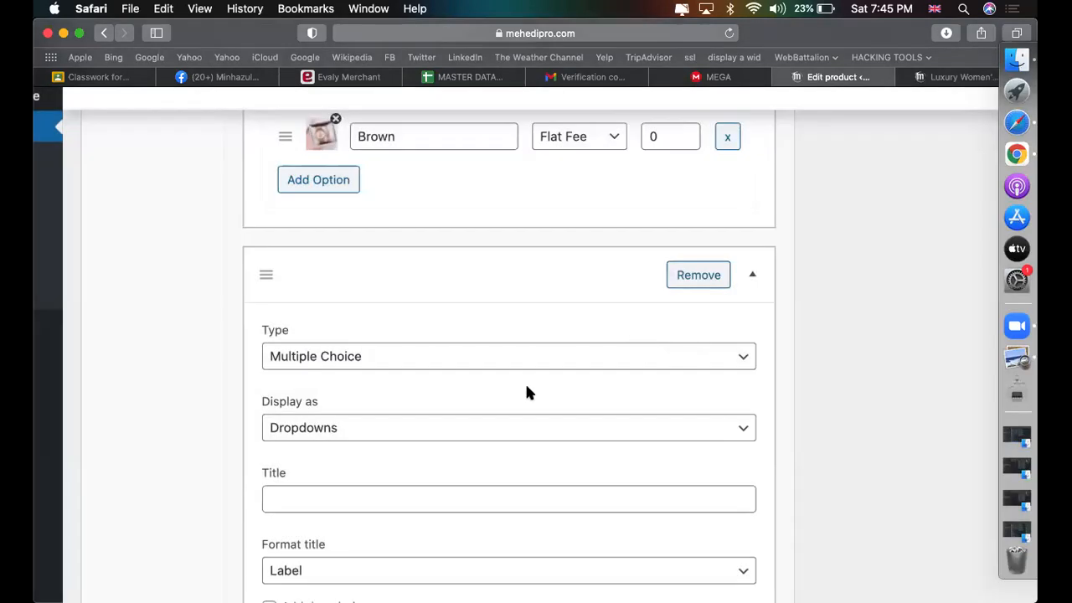
scroll(524, 380, down, 1)
click(688, 249)
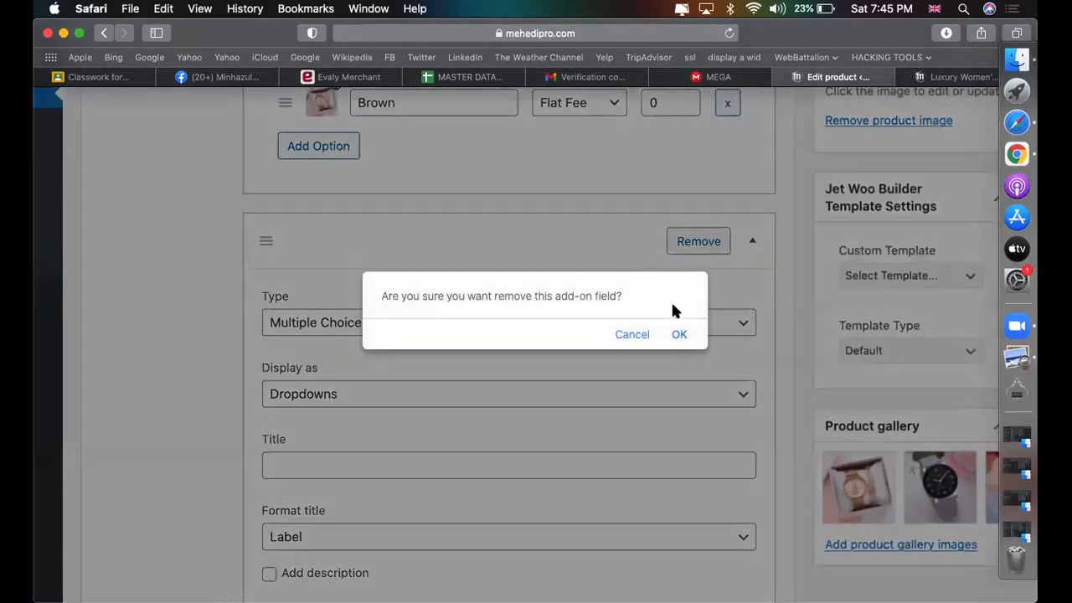
click(679, 337)
scroll(553, 352, up, 3)
scroll(553, 351, up, 1)
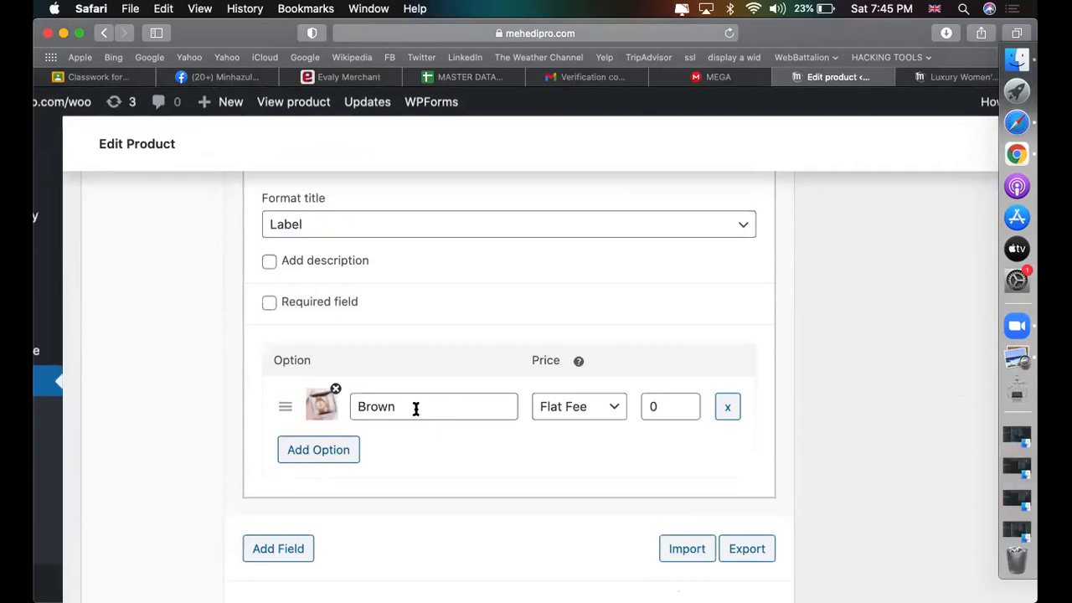
scroll(422, 420, down, 1)
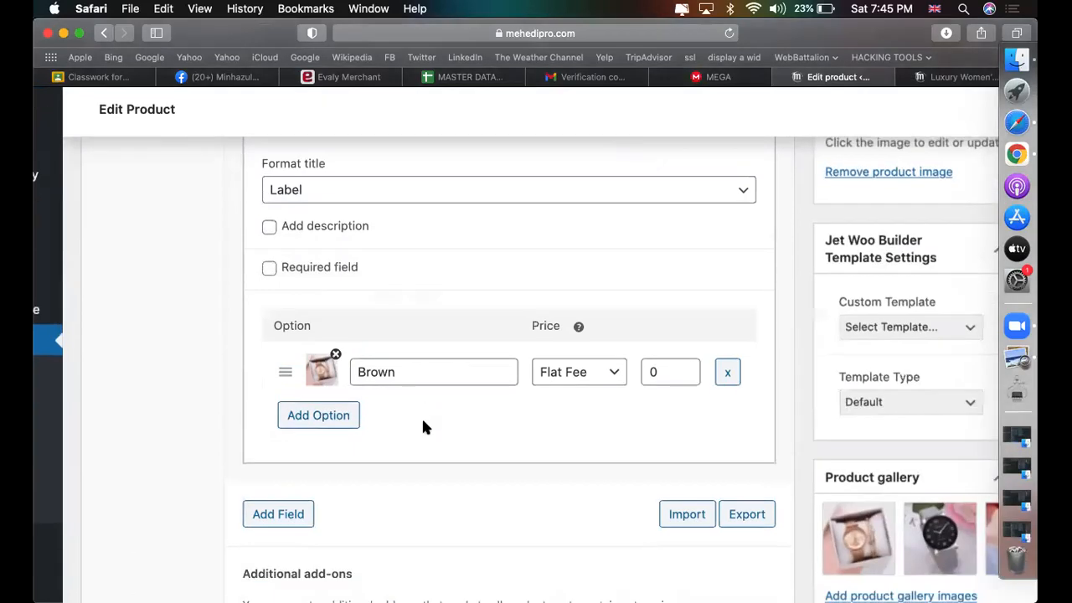
- Try adding a second option below Brown in the "choose image" field, and delete the blank option row
scroll(423, 420, down, 1)
scroll(423, 427, up, 4)
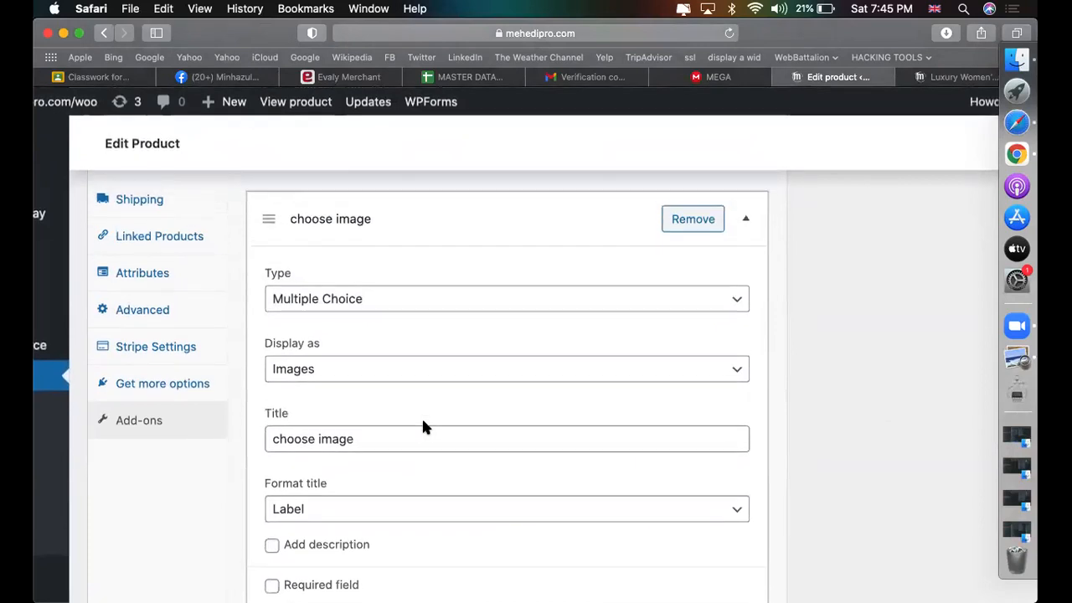
scroll(423, 427, down, 5)
scroll(422, 427, up, 2)
scroll(423, 427, down, 3)
scroll(423, 427, up, 4)
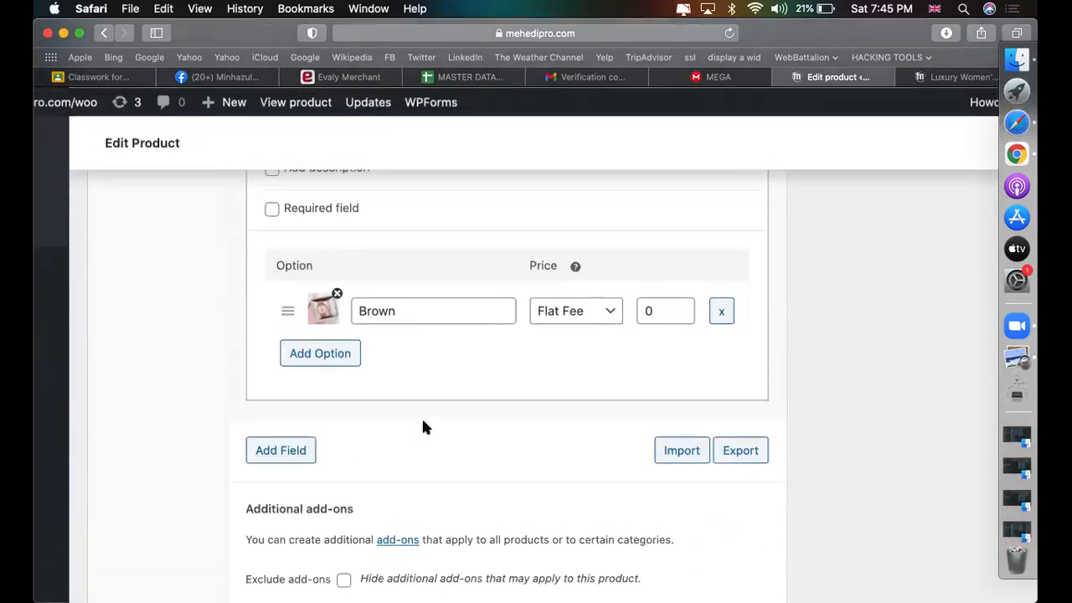
click(350, 448)
click(379, 447)
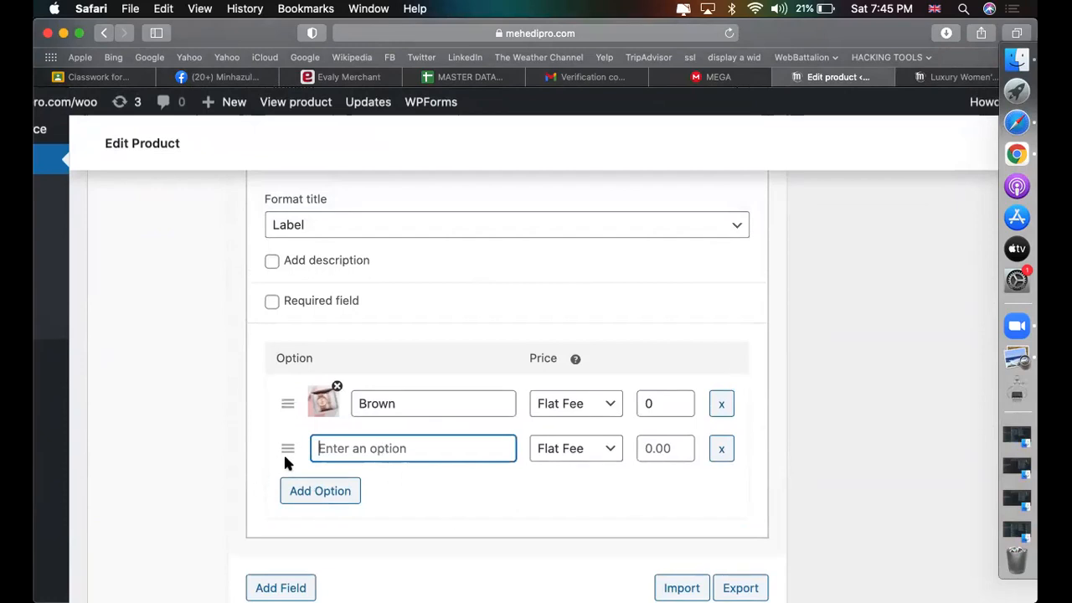
click(476, 503)
scroll(475, 514, down, 2)
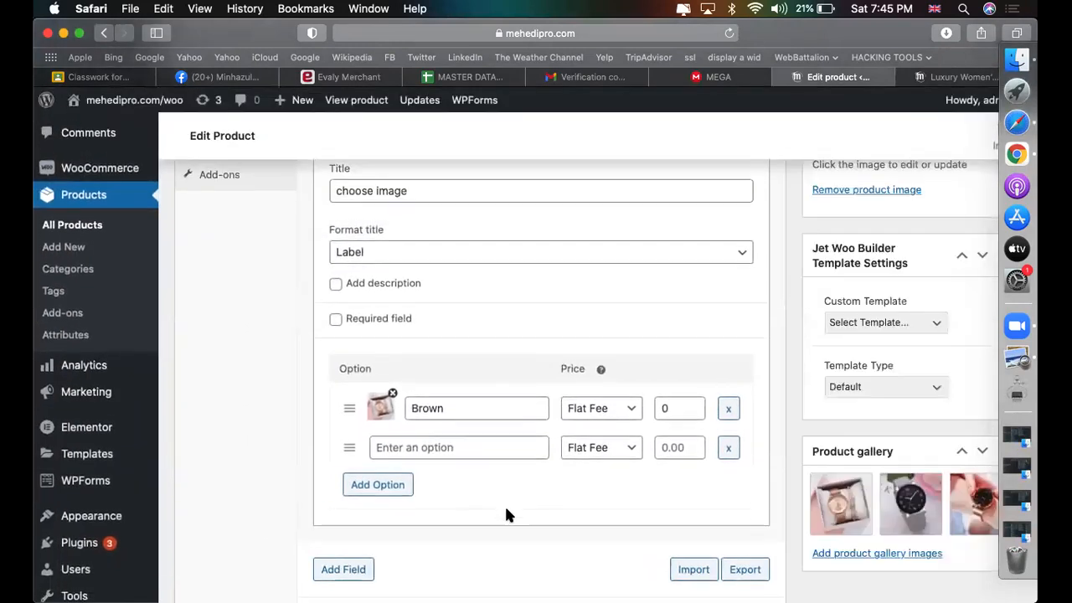
click(727, 430)
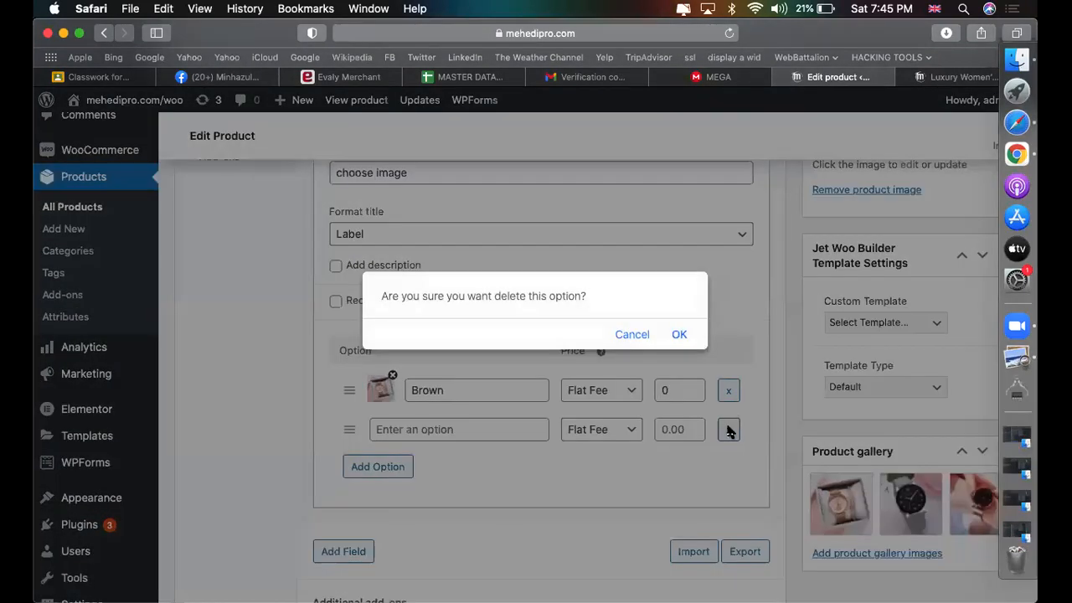
click(679, 333)
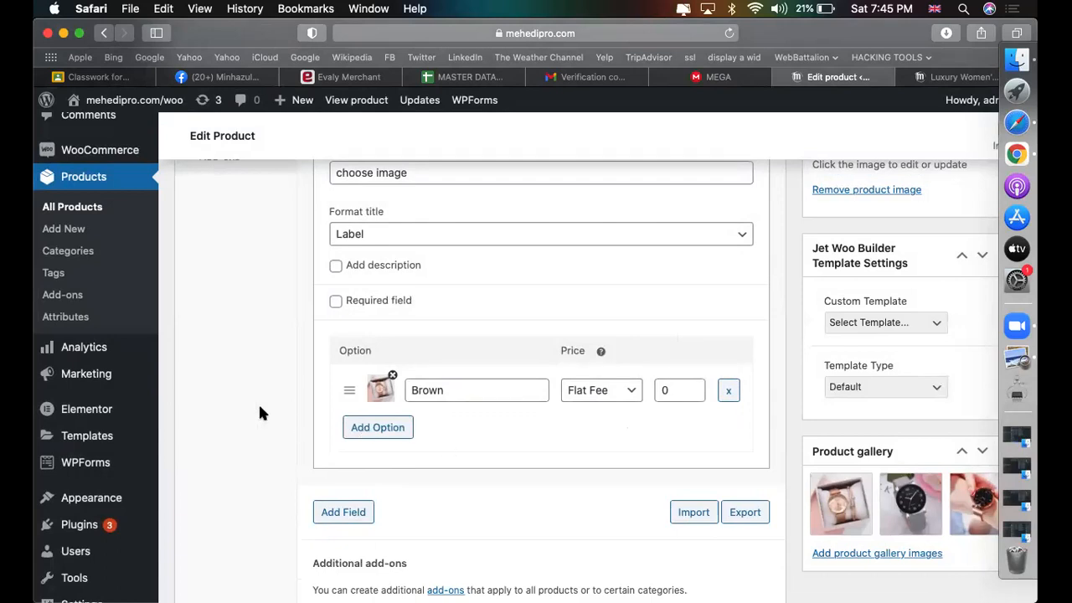
- Add another blank option row below Brown in the "choose image" field, keeping Flat Fee as its price type
scroll(248, 404, down, 3)
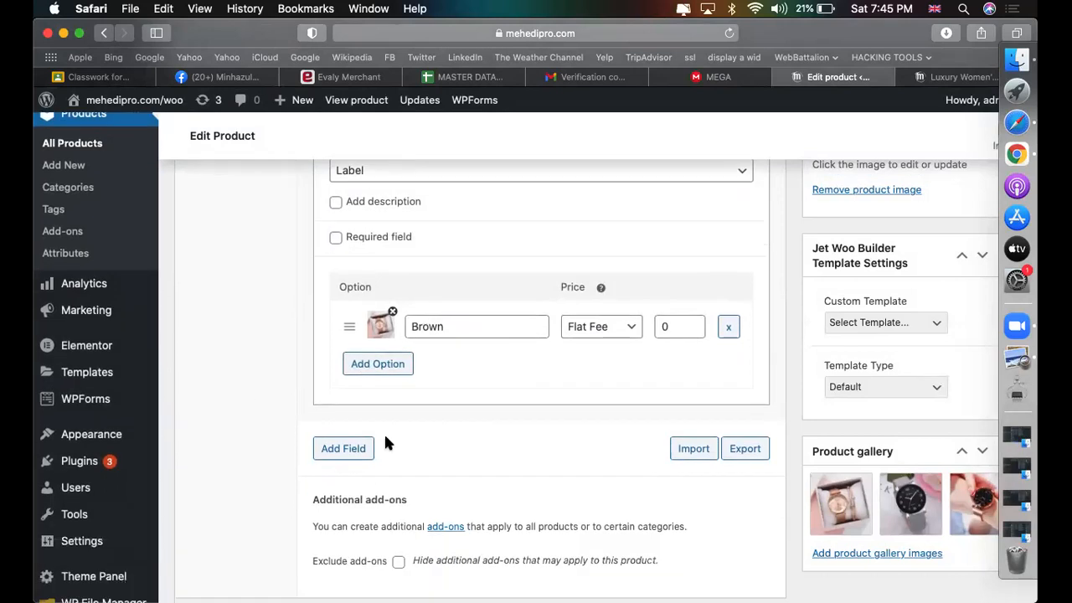
click(599, 368)
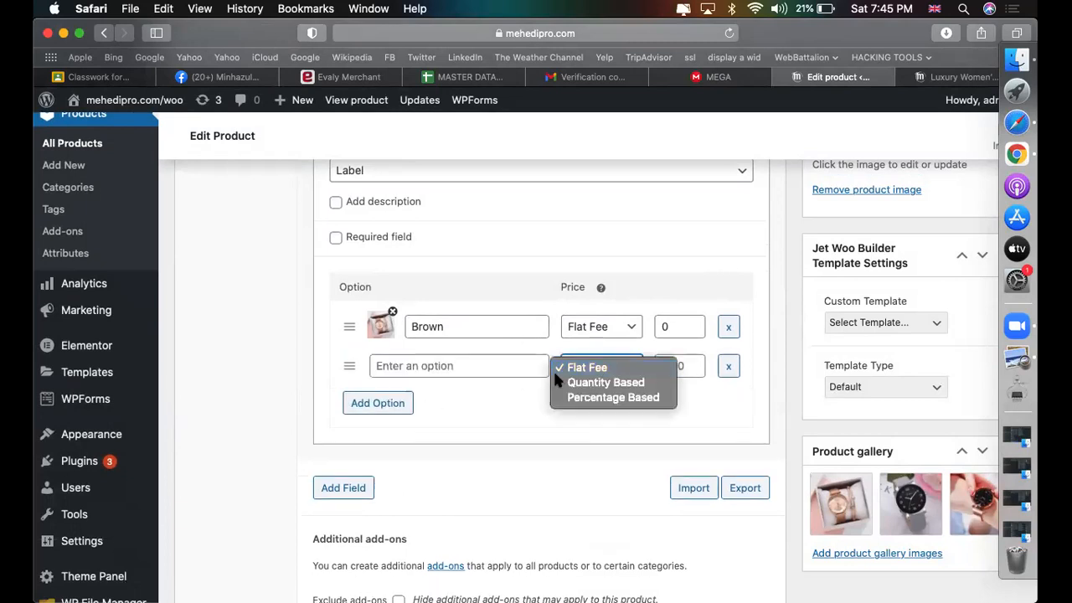
click(527, 366)
click(526, 366)
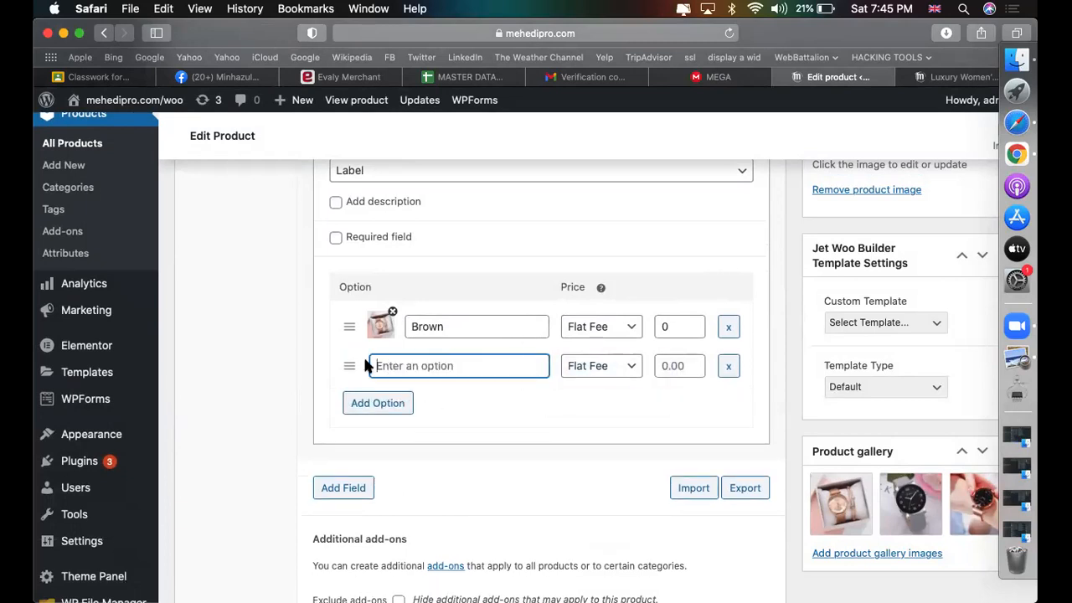
click(343, 366)
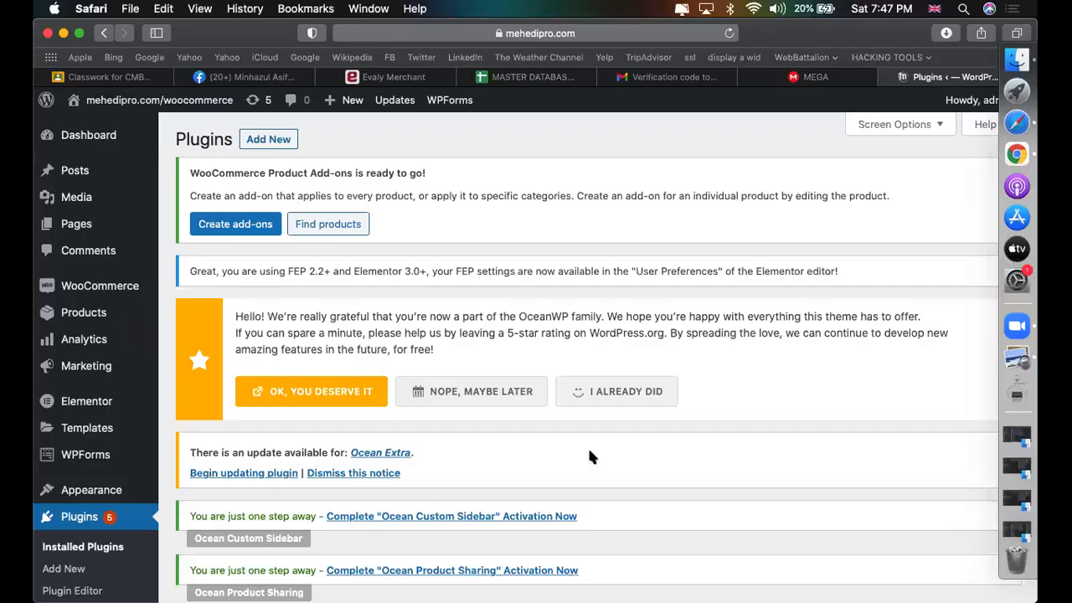
- Open the list of all products on the mehedipro.com/woocommerce site
scroll(589, 457, down, 5)
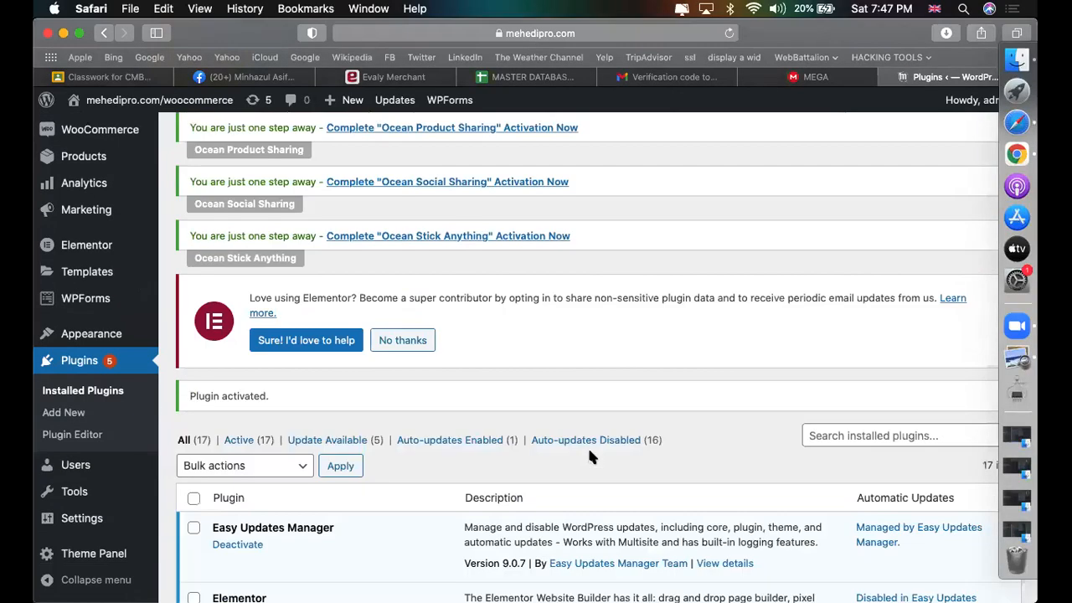
mouse_move(140, 334)
scroll(94, 444, down, 3)
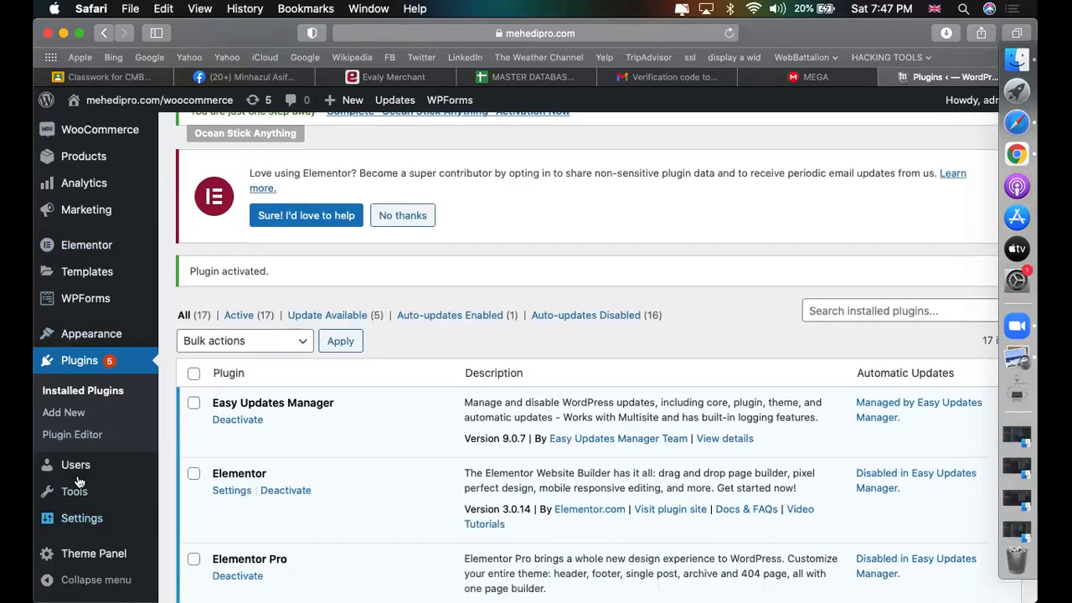
scroll(78, 434, up, 5)
mouse_move(74, 304)
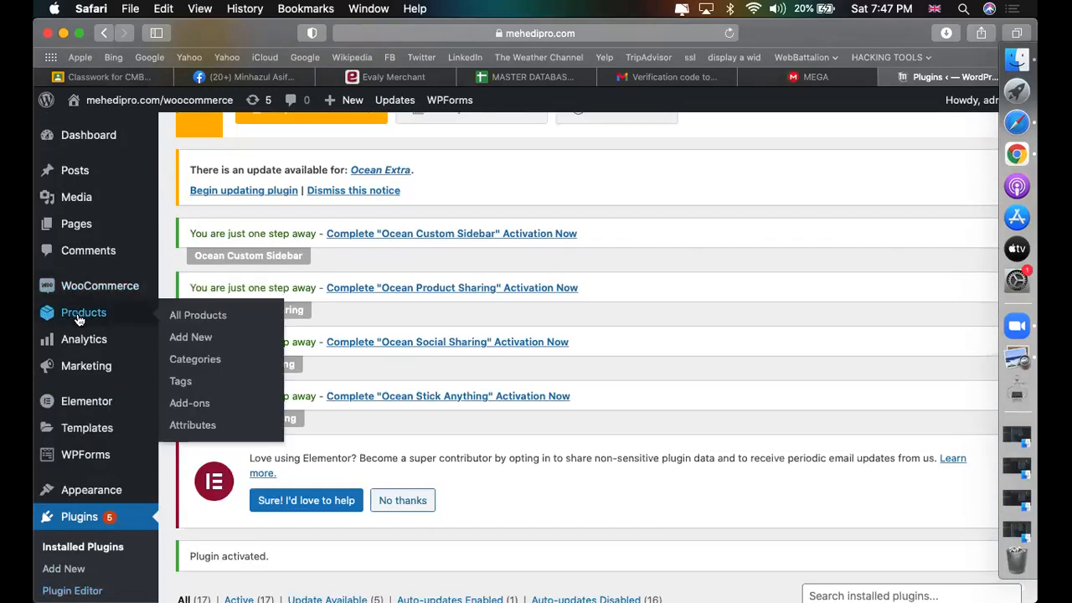
click(184, 314)
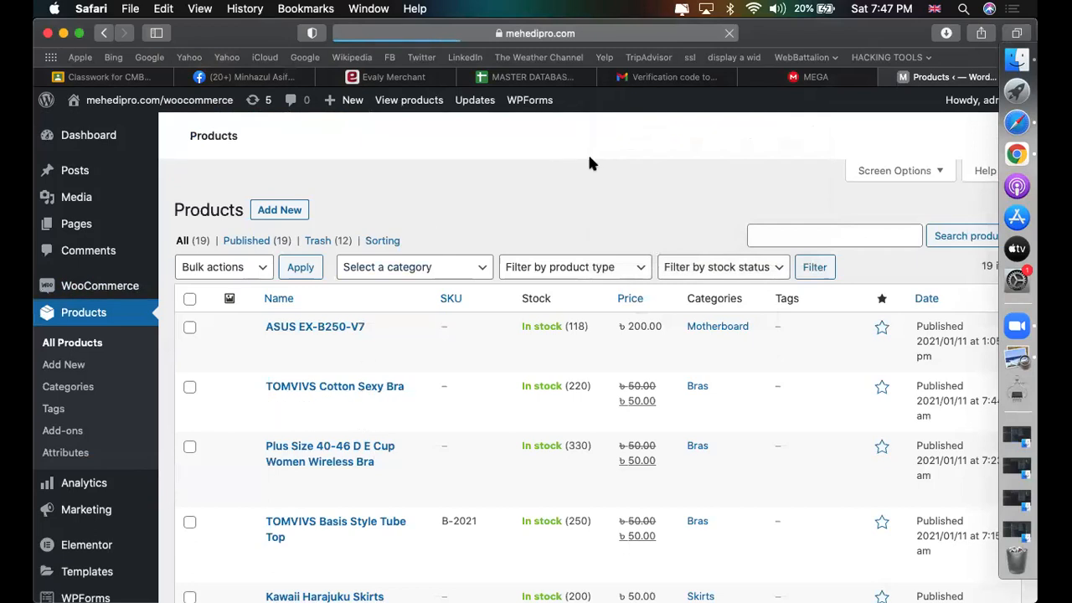
- Find Iphone 5 in the product list and view its product page in a new tab
scroll(473, 316, down, 5)
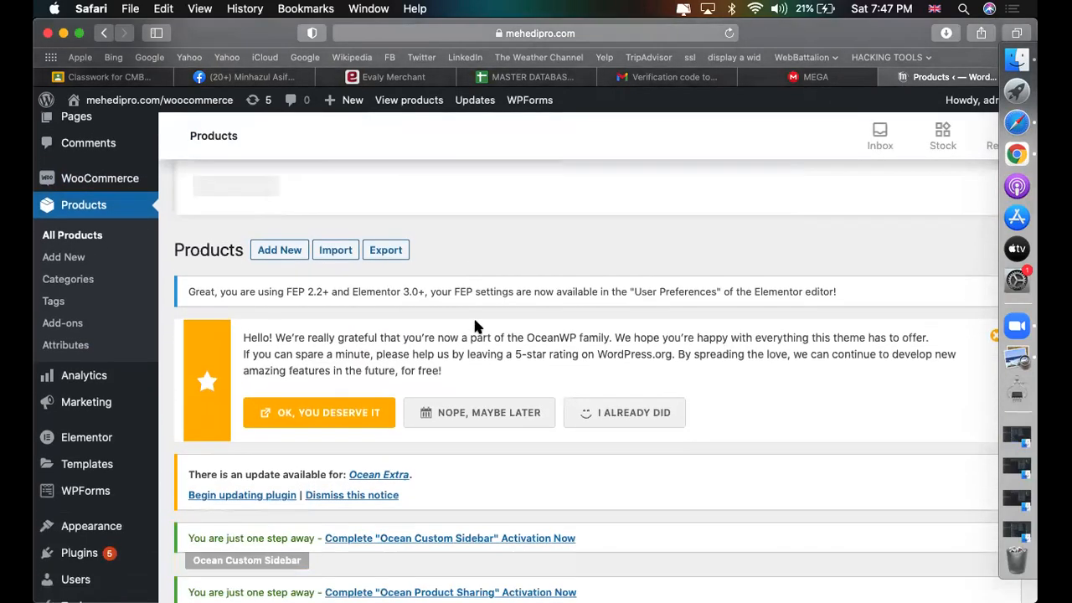
scroll(475, 320, down, 10)
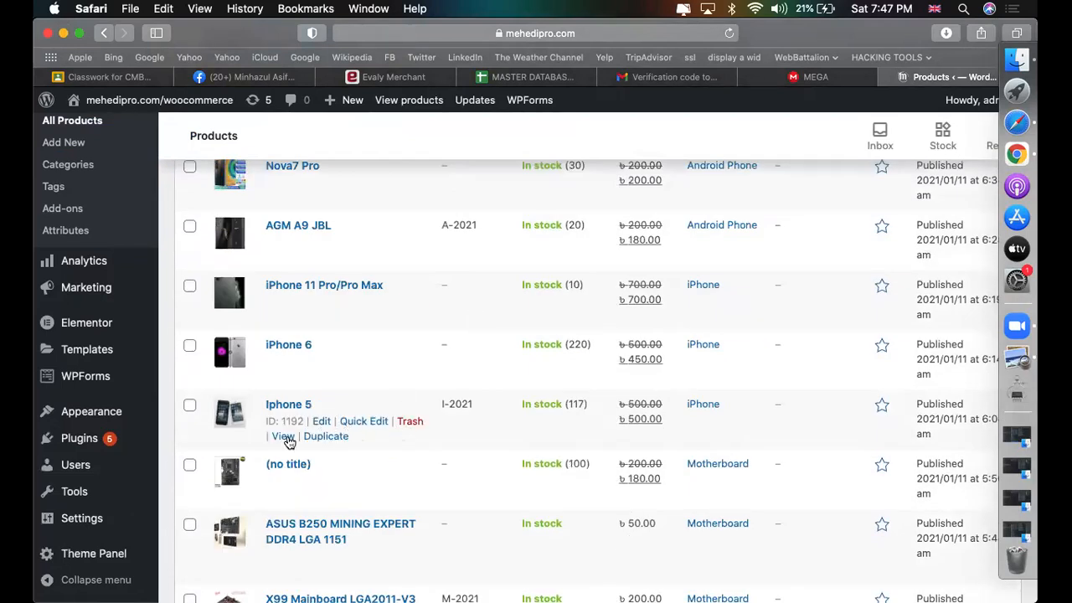
right_click(287, 441)
click(305, 438)
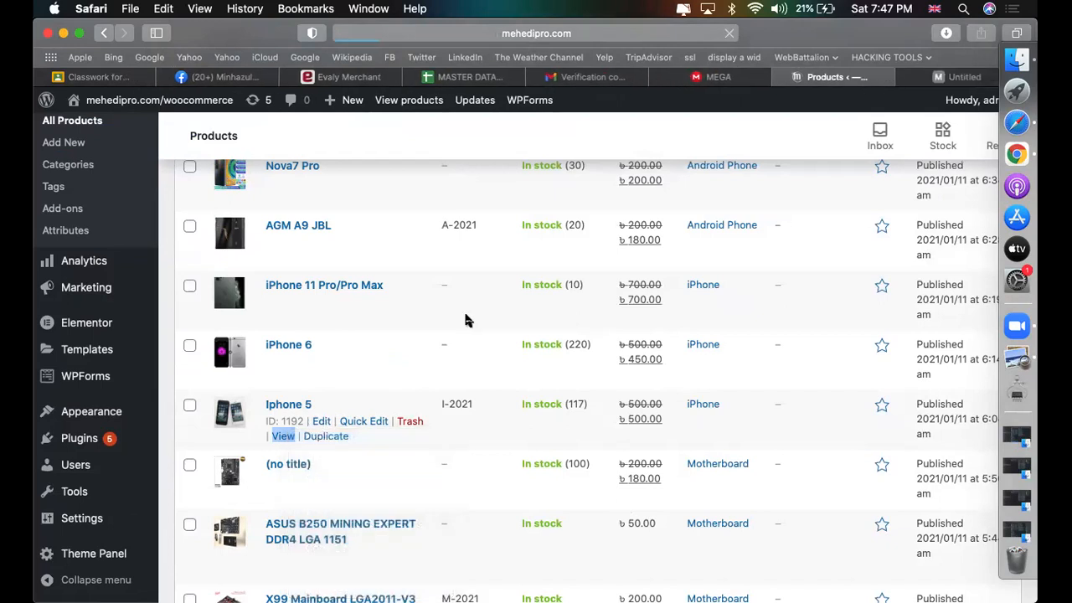
click(963, 76)
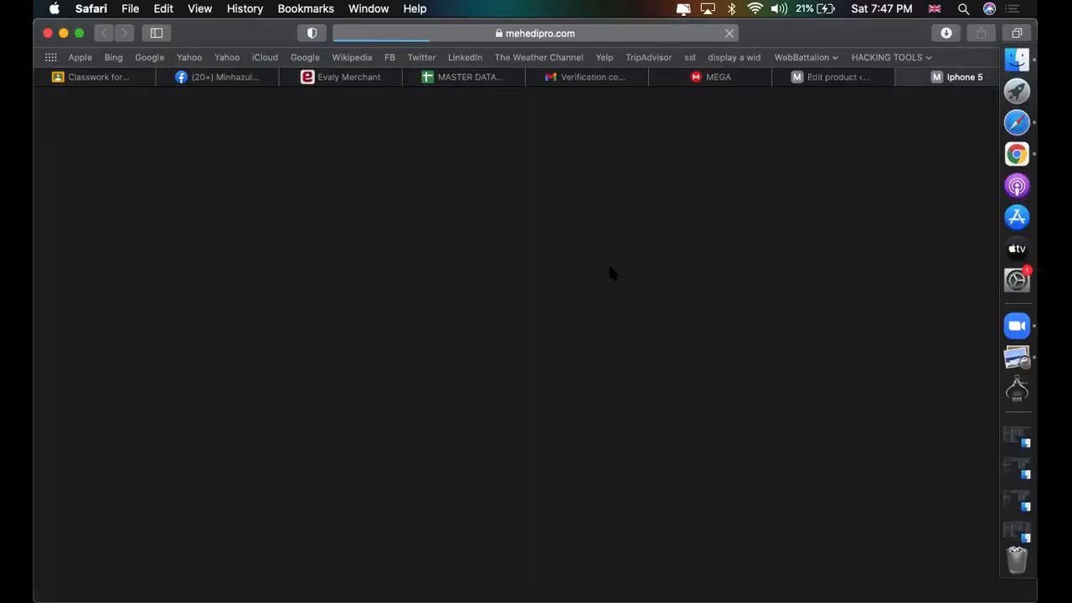
scroll(595, 309, down, 3)
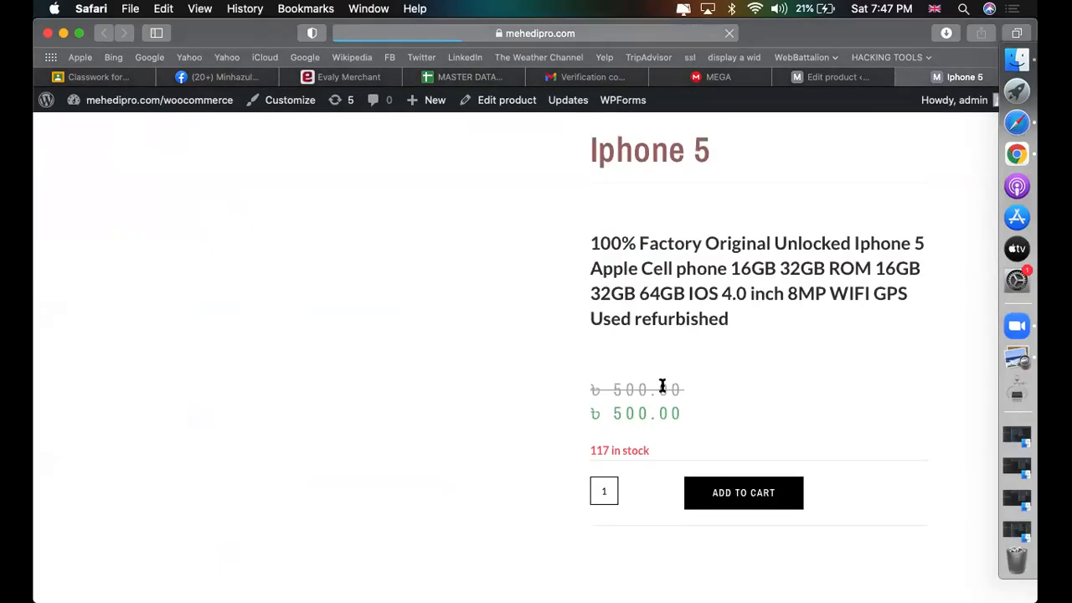
- Return to the Iphone 5 product editor and open the Add-ons settings in its product data
click(833, 77)
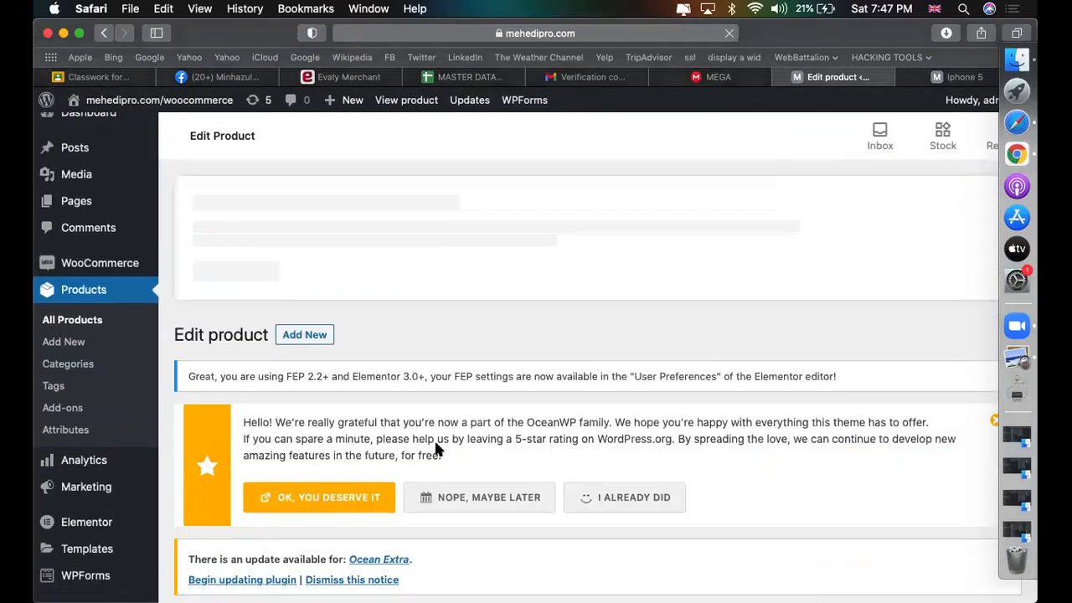
scroll(434, 450, down, 10)
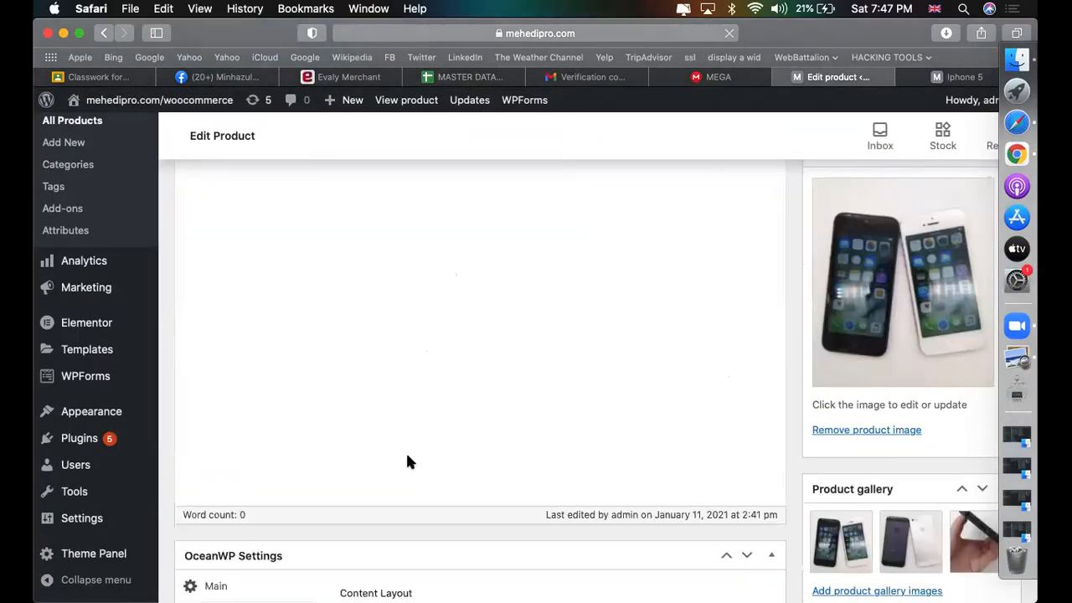
scroll(279, 534, down, 10)
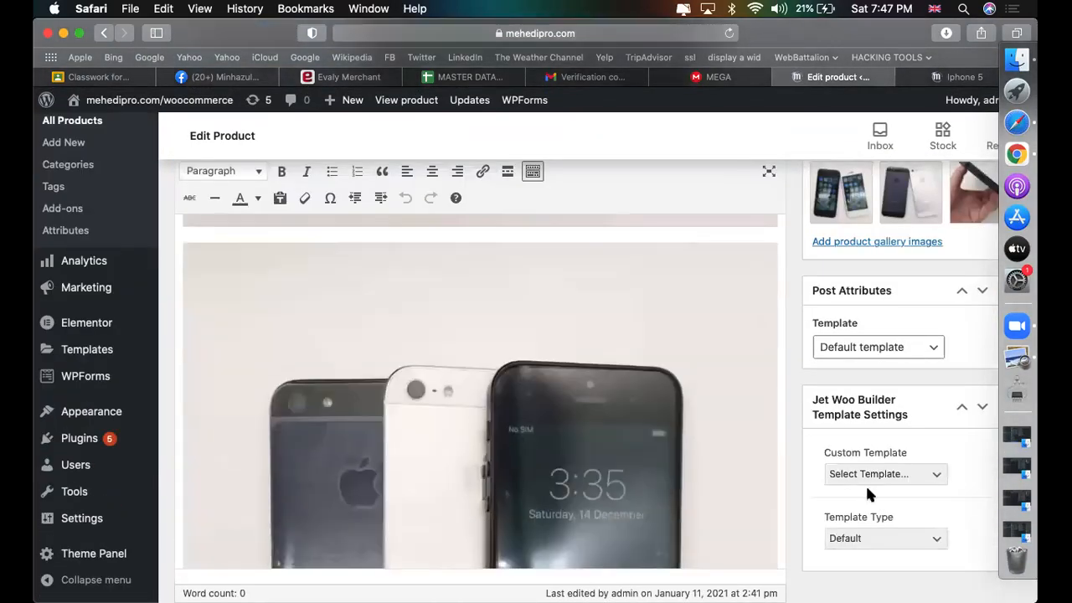
scroll(867, 494, down, 15)
scroll(866, 494, up, 6)
scroll(866, 494, down, 4)
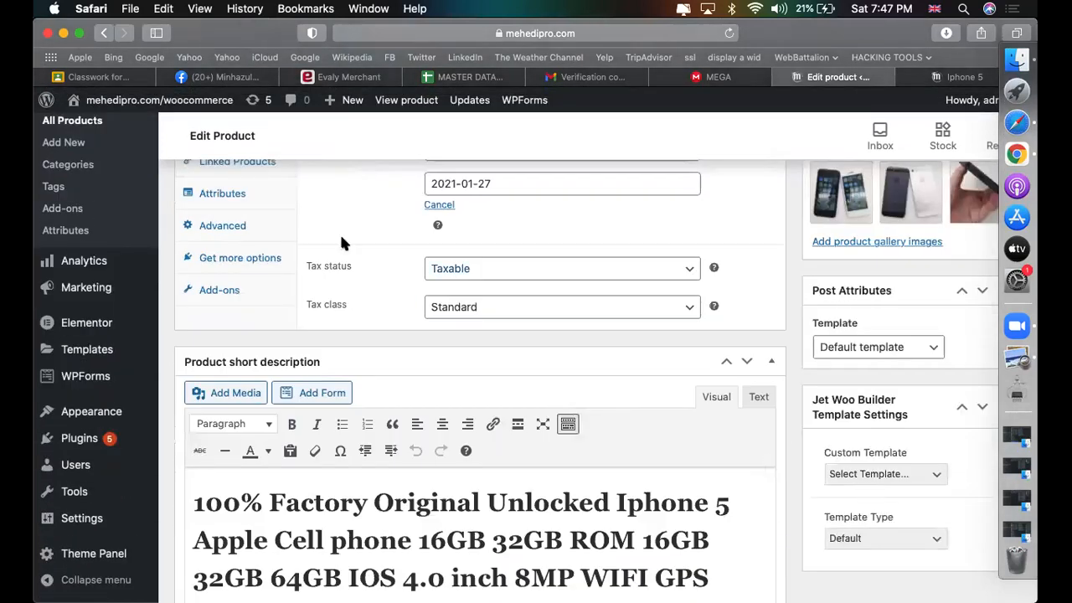
click(220, 292)
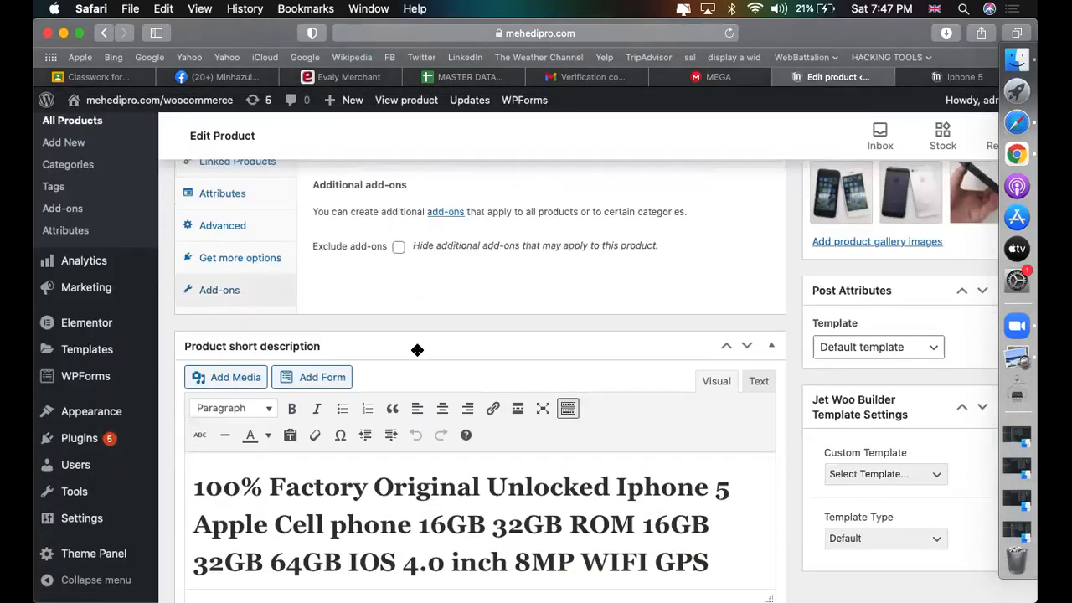
- Set up a Multiple Choice add-on field on Iphone 5, displayed as Images and titled "choose color"
scroll(417, 350, up, 3)
scroll(417, 352, up, 3)
scroll(417, 354, up, 4)
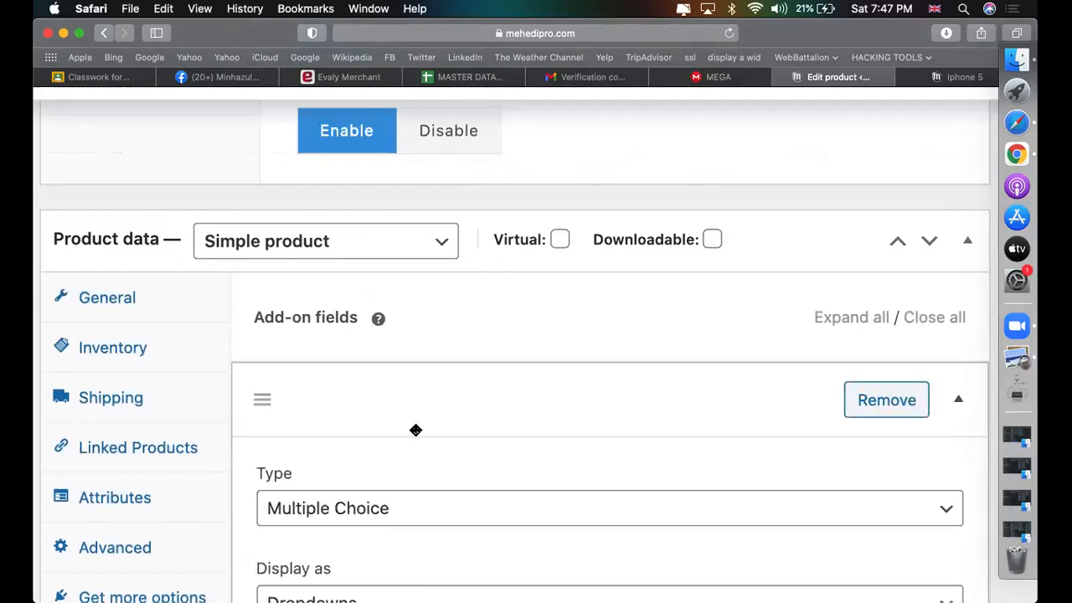
scroll(415, 430, down, 4)
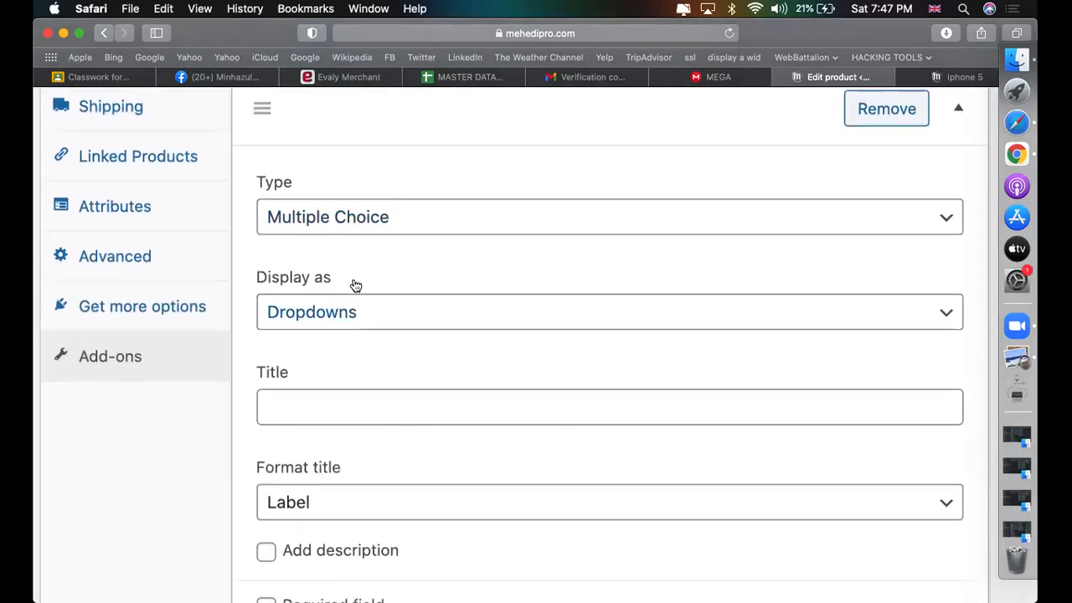
click(338, 311)
click(354, 356)
click(402, 394)
text(choose clo)
key(BackSpace)
key(BackSpace)
text(o)
scroll(424, 551, down, 5)
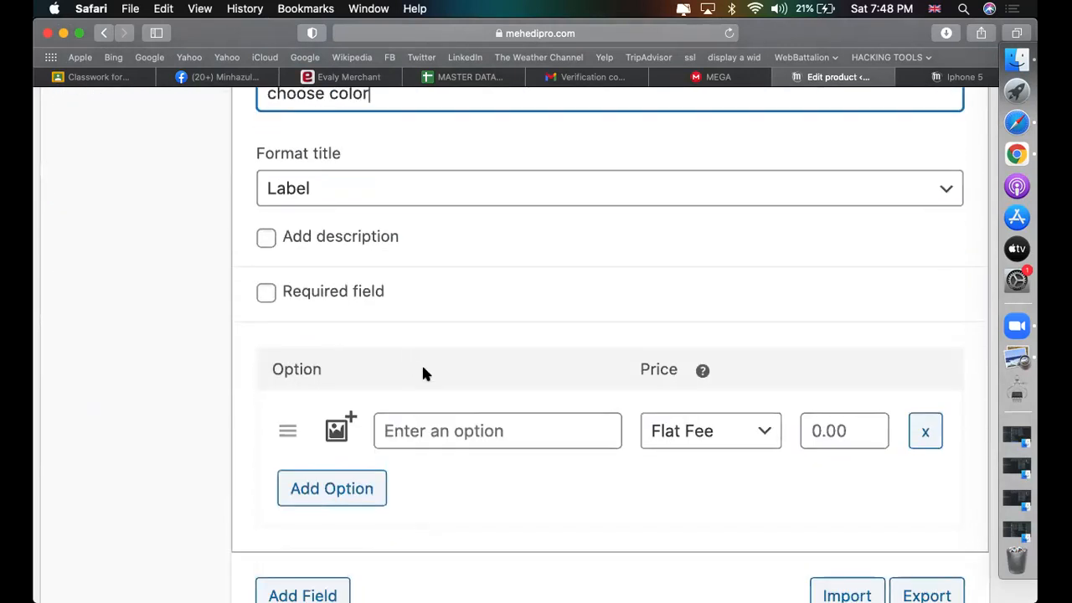
- Name the first option of the "choose color" field "red" and assign it the image Screenshot-43.png from the media library
click(507, 433)
text(red)
click(335, 427)
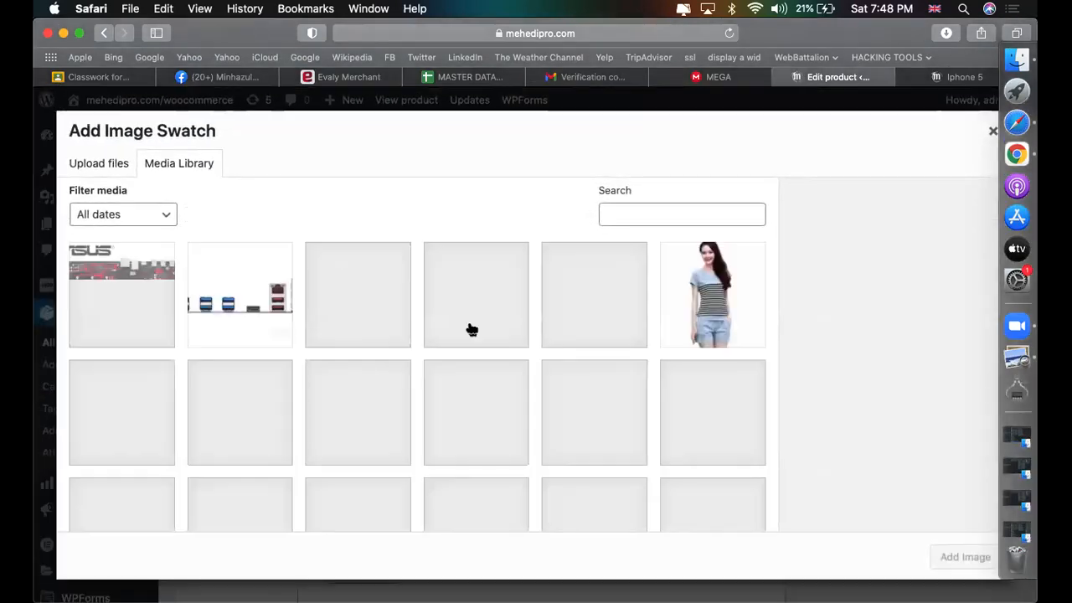
scroll(610, 370, down, 1)
scroll(609, 370, down, 5)
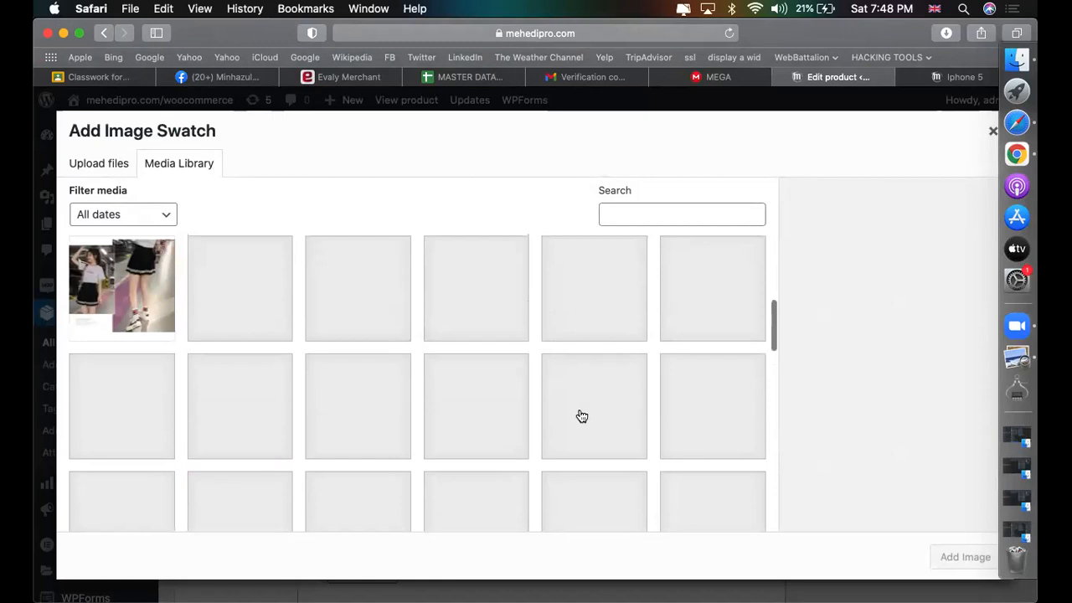
scroll(582, 416, down, 5)
scroll(581, 416, up, 3)
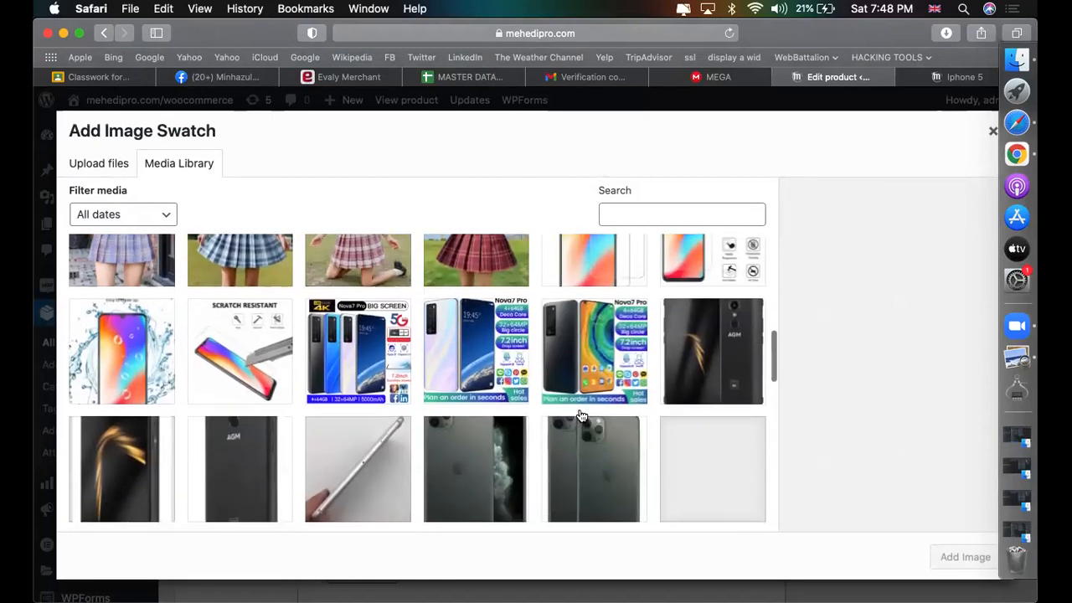
scroll(582, 416, down, 1)
click(113, 349)
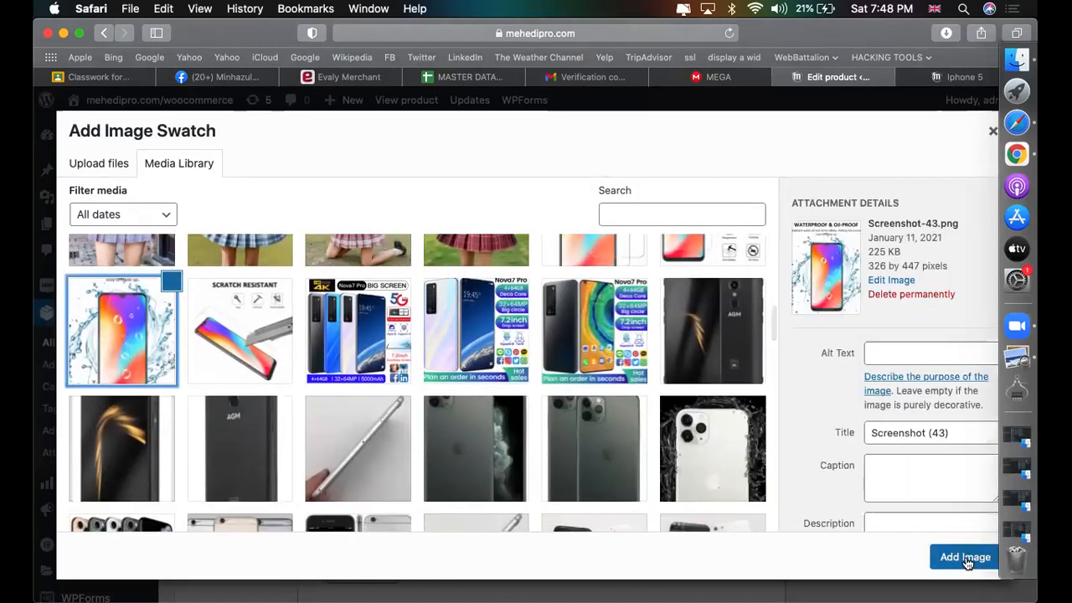
click(965, 561)
- Add a blank second option below red in the "choose color" field, leaving red's price empty
scroll(431, 414, down, 3)
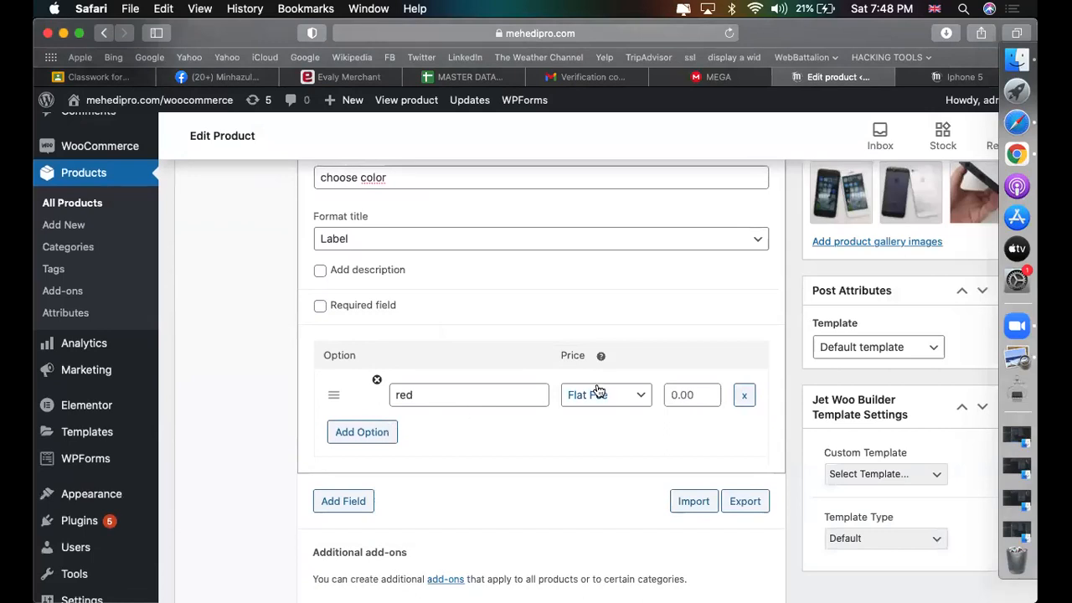
click(688, 387)
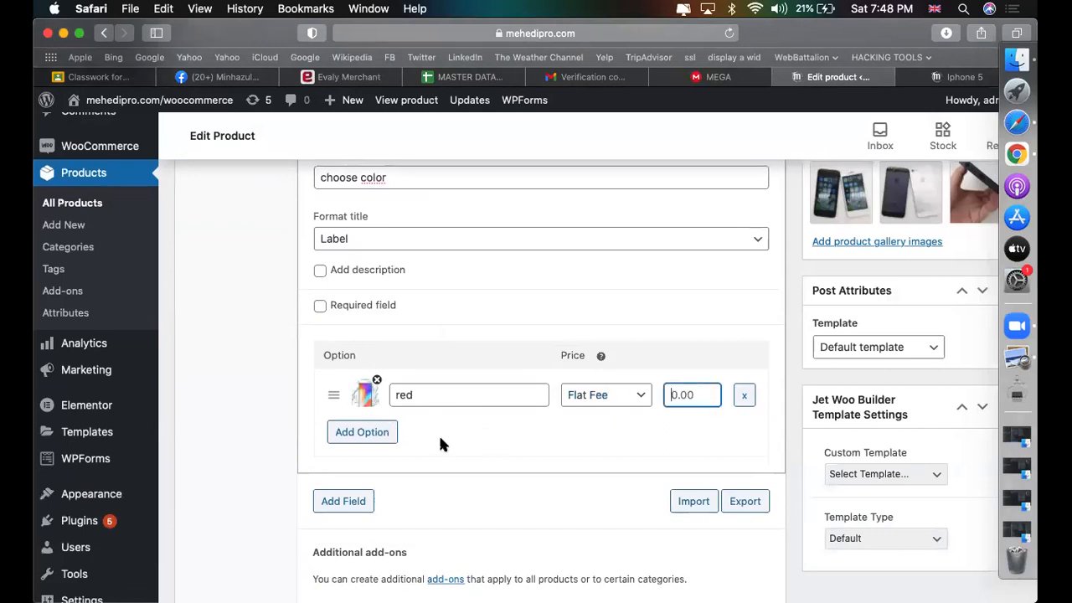
click(371, 437)
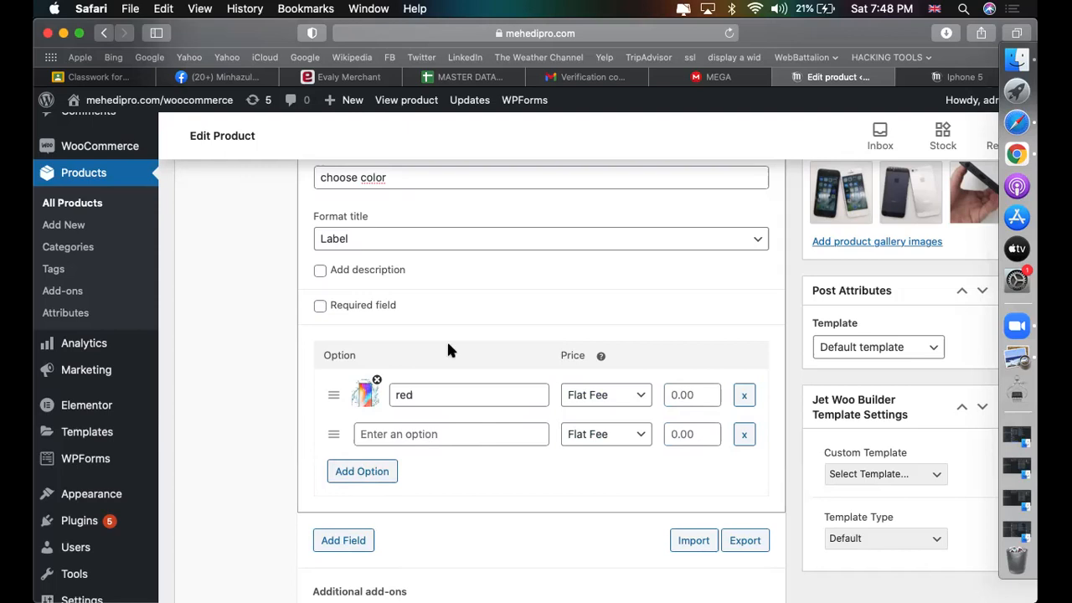
- Switch to MEGA and download woocommerce-product-addons.zip from the WooCommerce Enhancements Premium Features folder
click(713, 77)
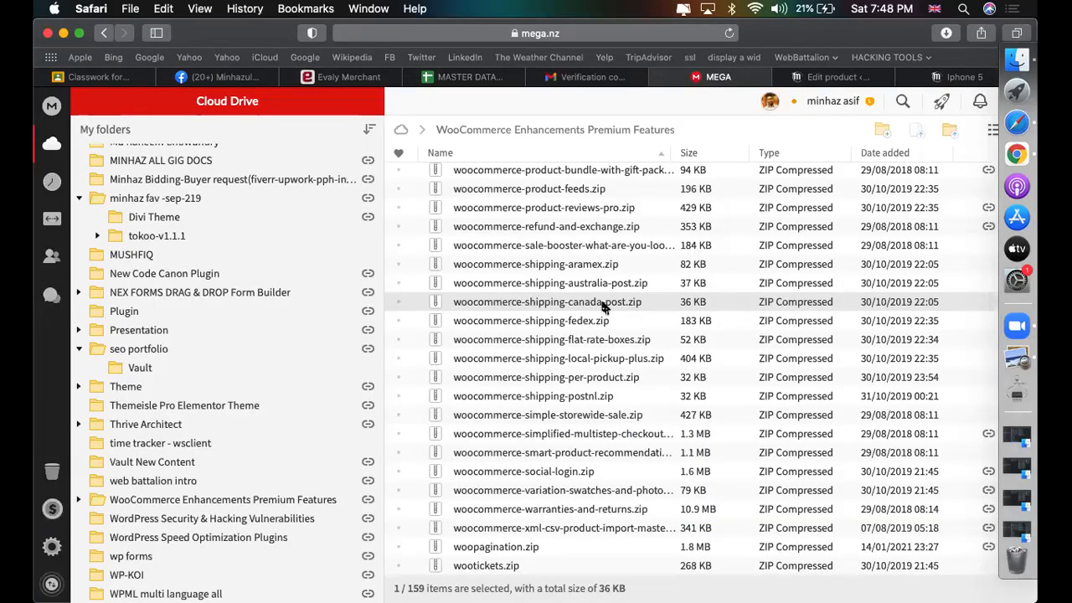
click(588, 398)
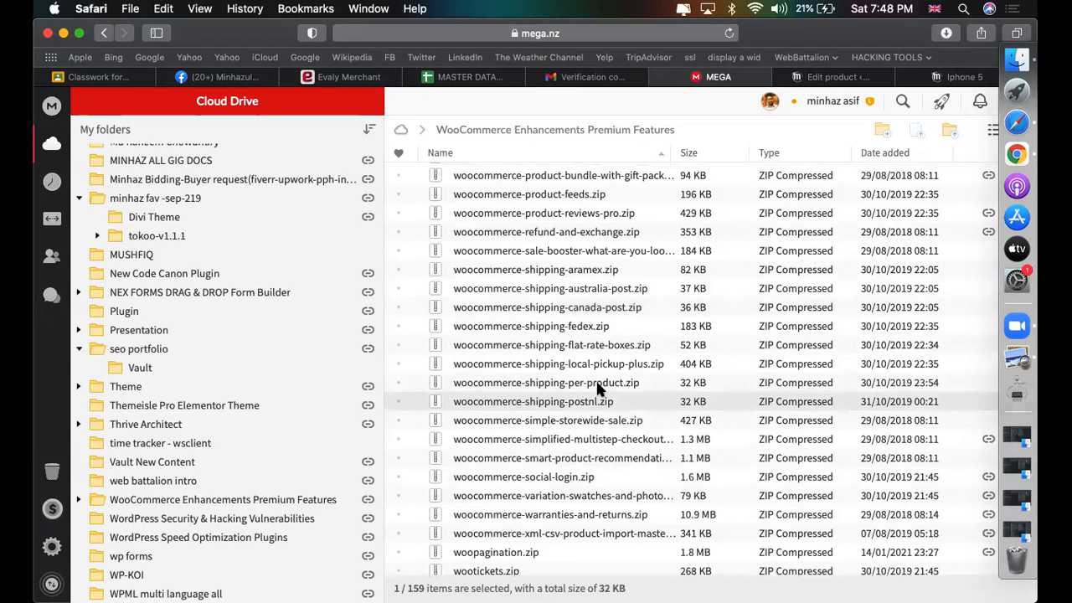
scroll(597, 383, up, 5)
click(564, 254)
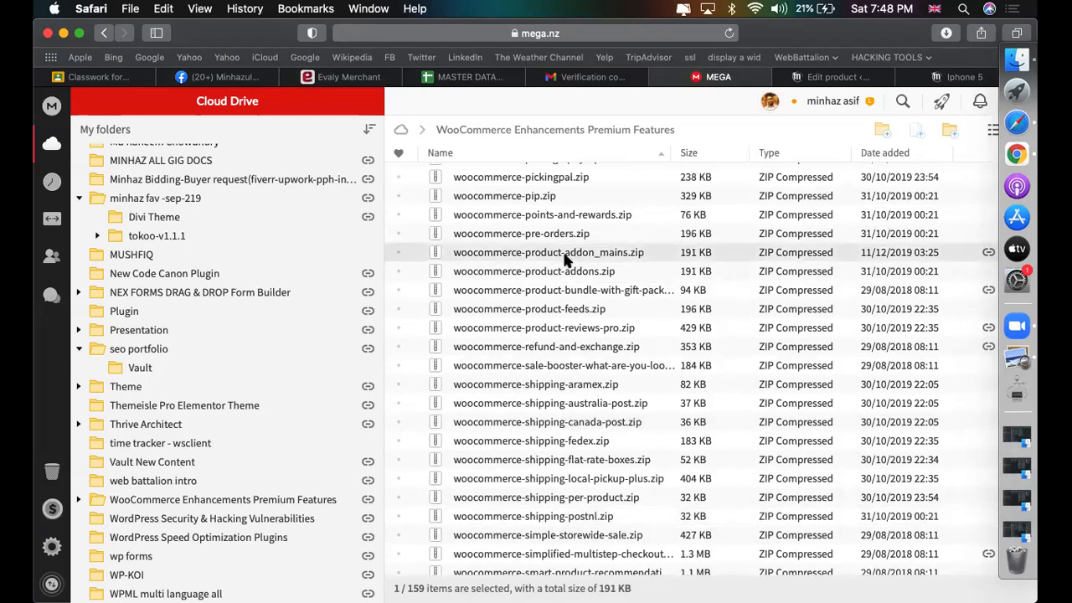
right_click(532, 270)
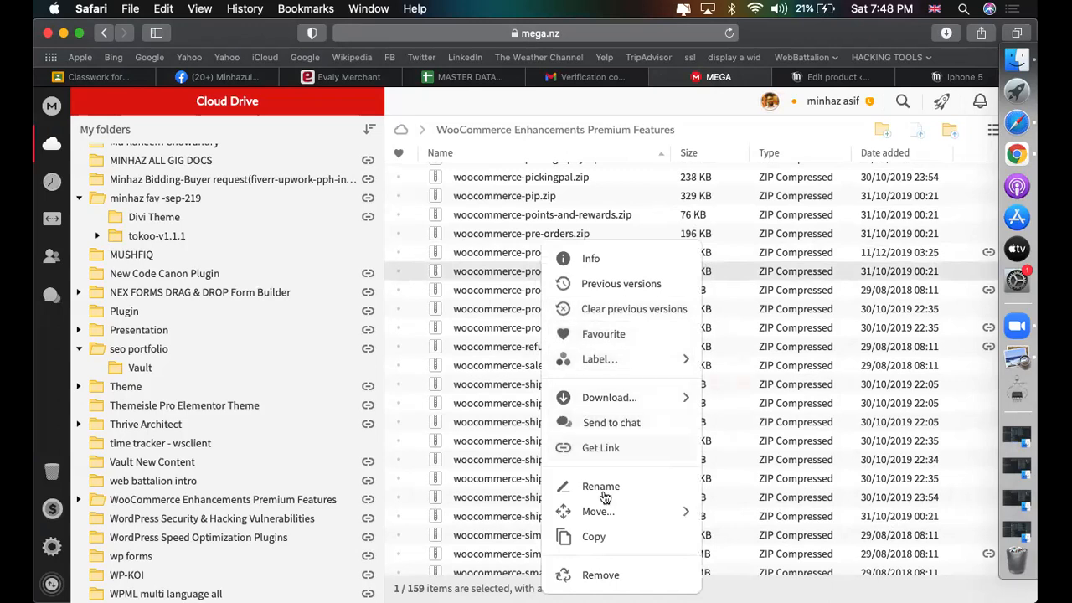
click(782, 400)
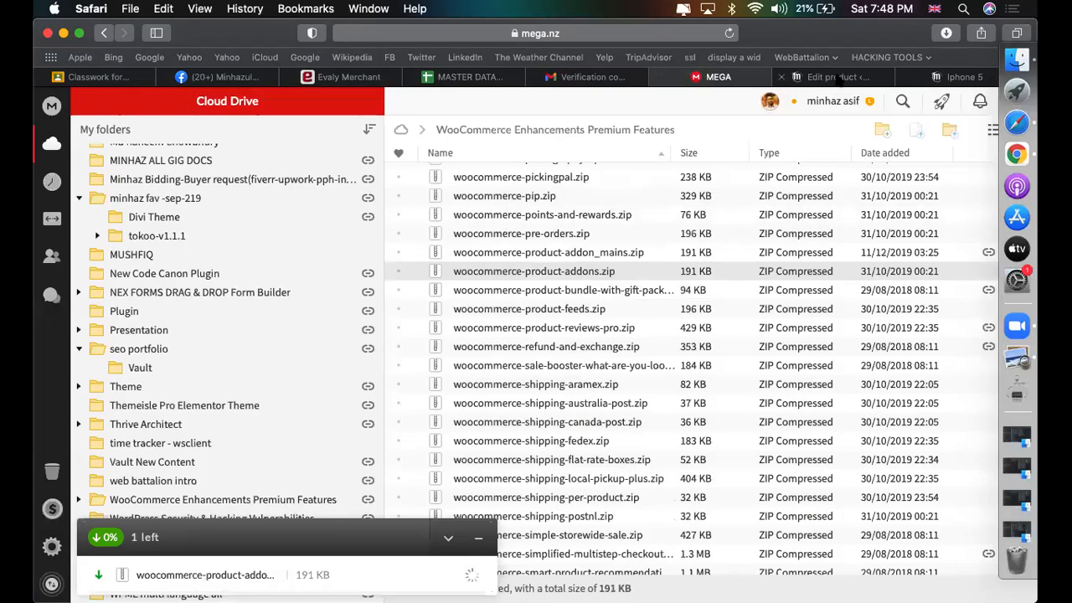
- Return to the Iphone 5 product editor and try to update the product with the "choose color" add-on field
click(839, 78)
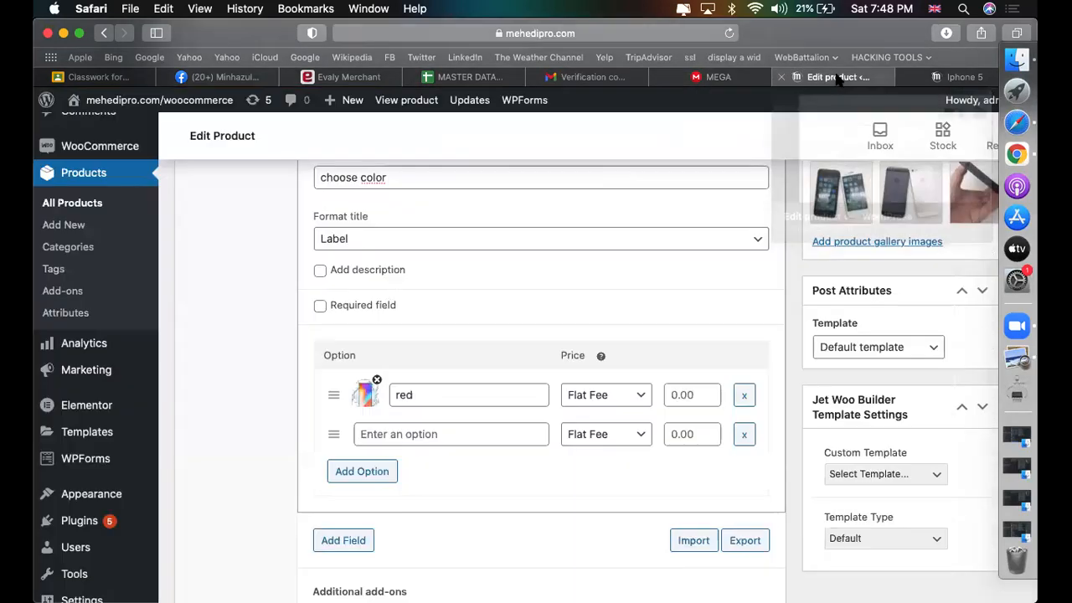
scroll(687, 239, down, 5)
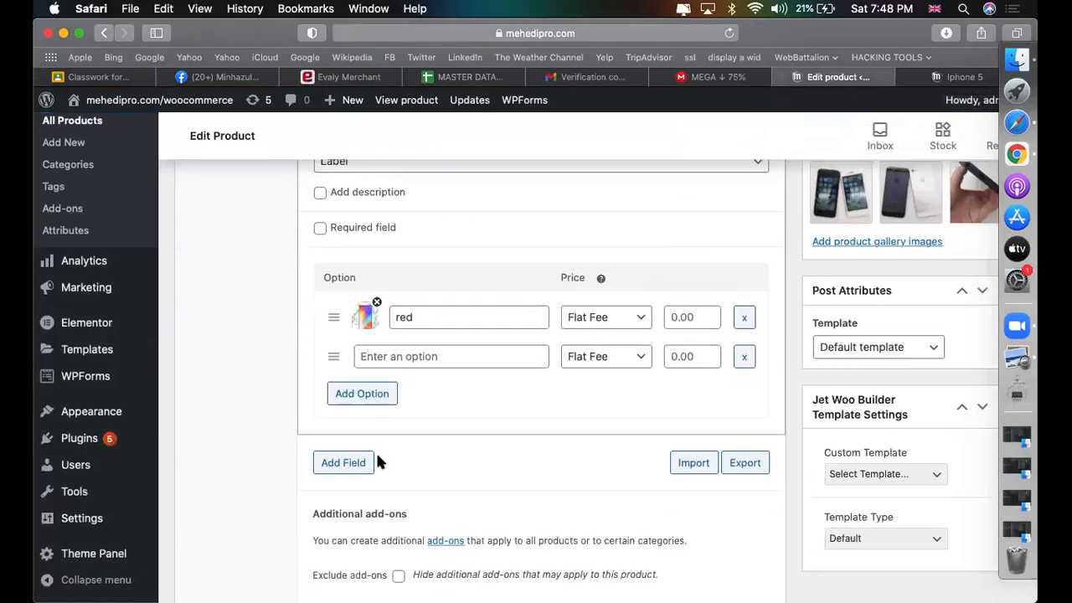
scroll(964, 366, up, 15)
scroll(897, 281, up, 10)
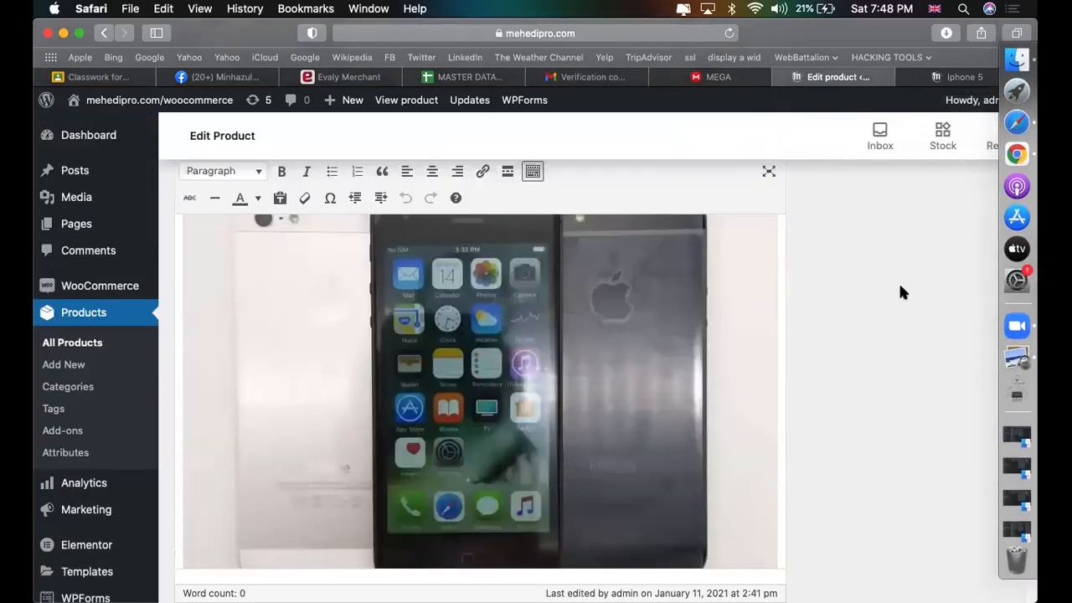
scroll(932, 407, down, 10)
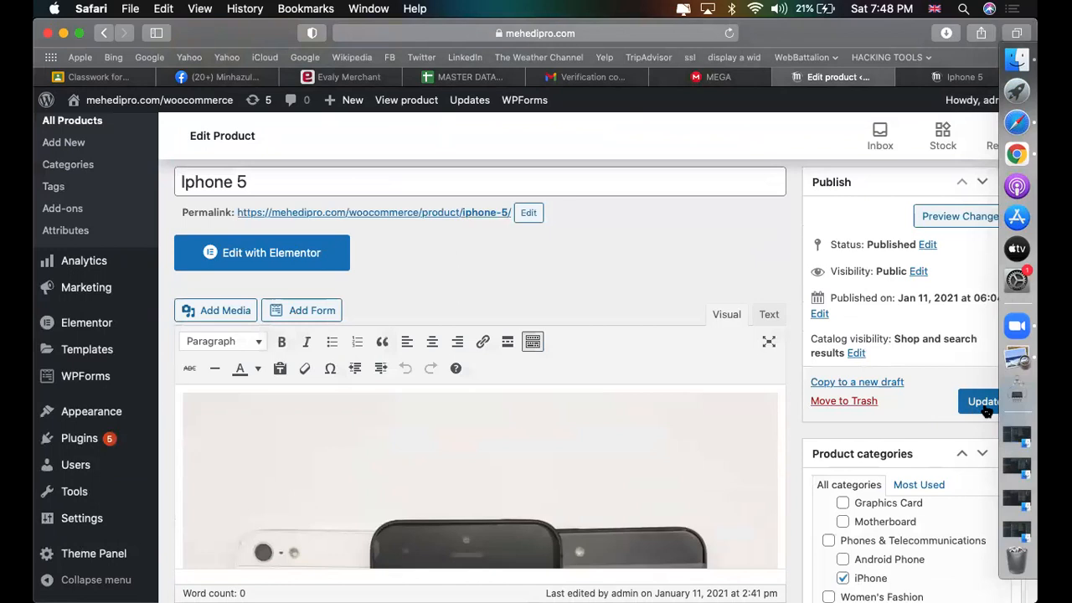
scroll(932, 407, down, 10)
scroll(823, 407, up, 8)
scroll(823, 407, down, 8)
scroll(507, 402, down, 3)
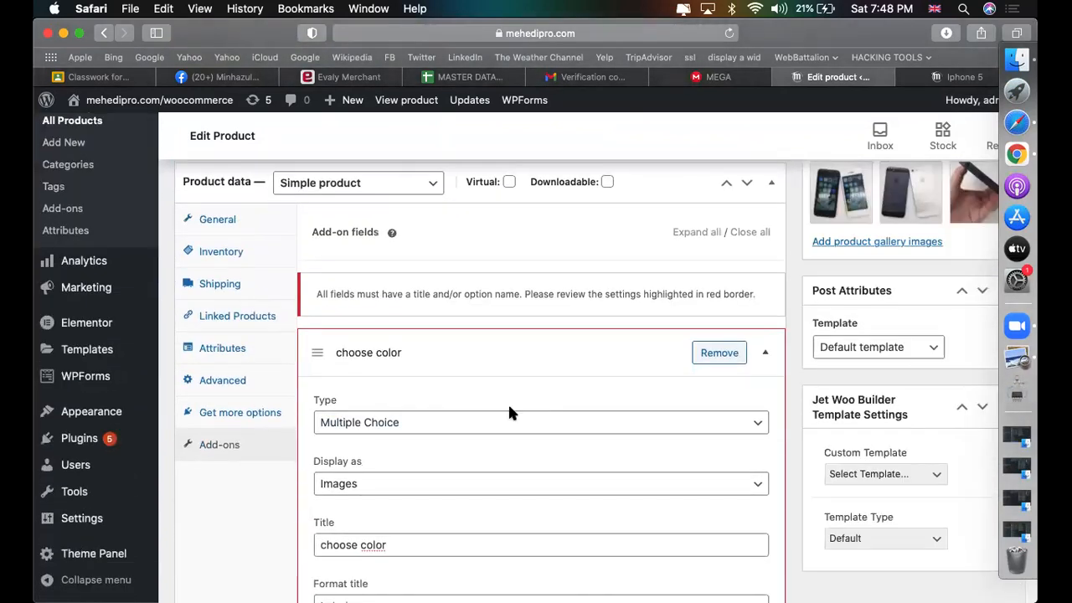
- Try to remove the blank second option below red in the "choose color" field
scroll(401, 394, down, 5)
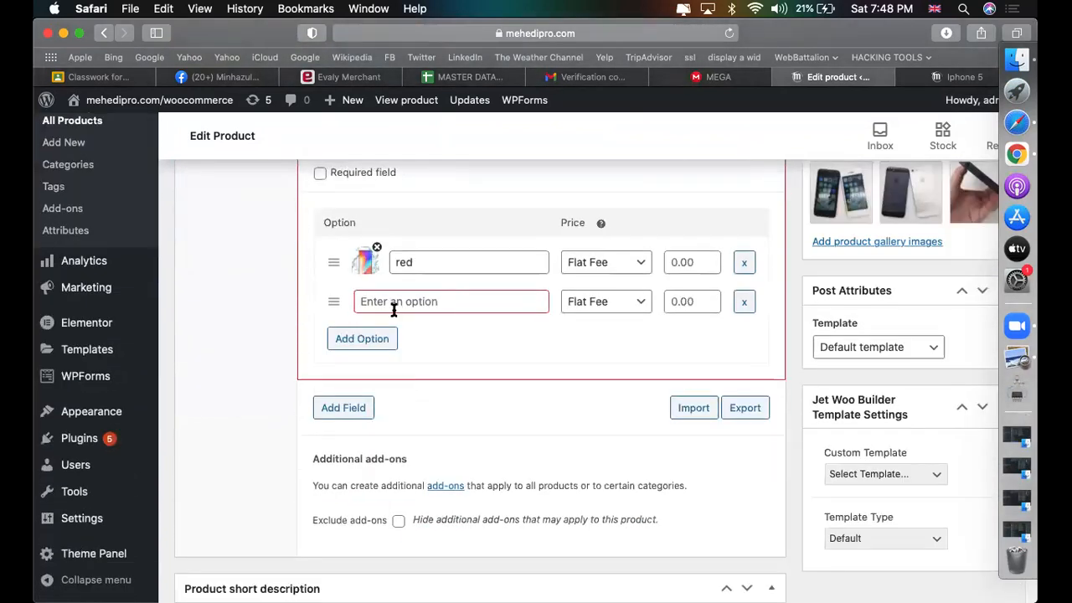
click(748, 305)
click(683, 337)
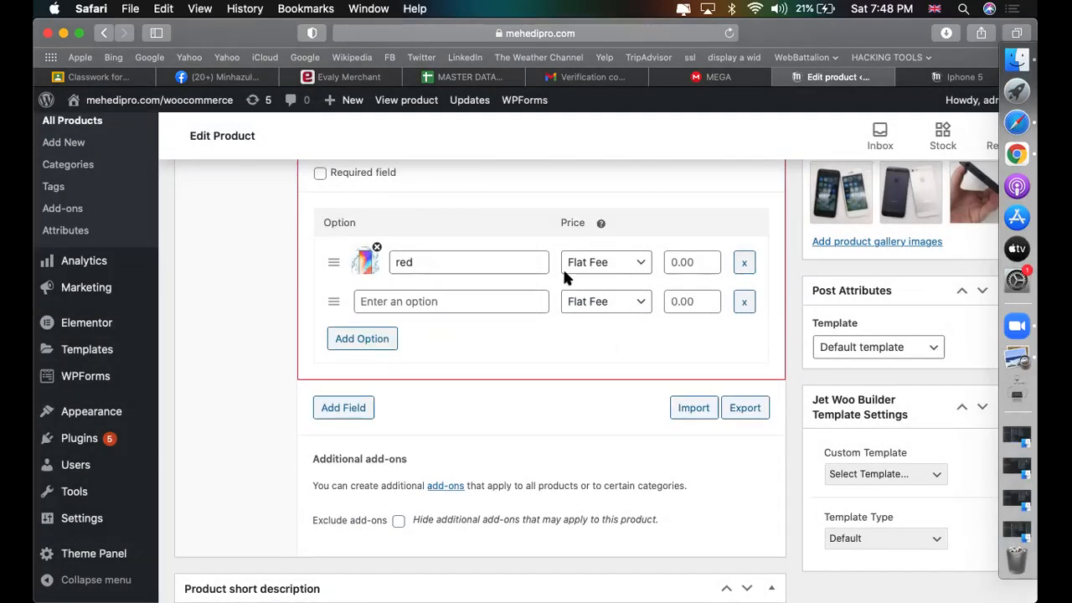
- Open the list of installed plugins and deactivate WooCommerce Product Add-ons
scroll(562, 266, up, 15)
scroll(107, 405, down, 5)
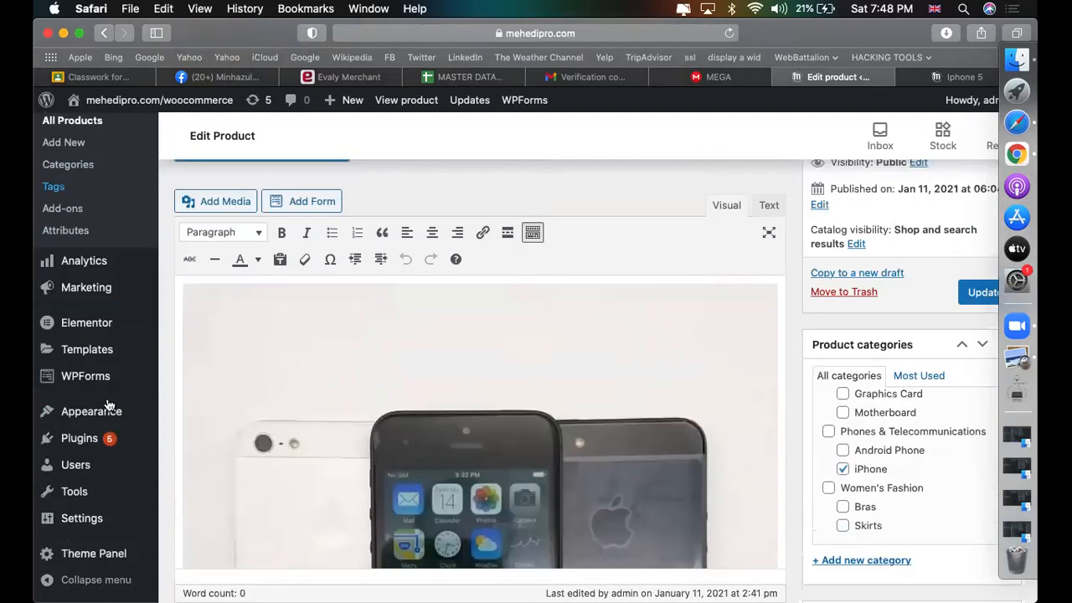
click(209, 444)
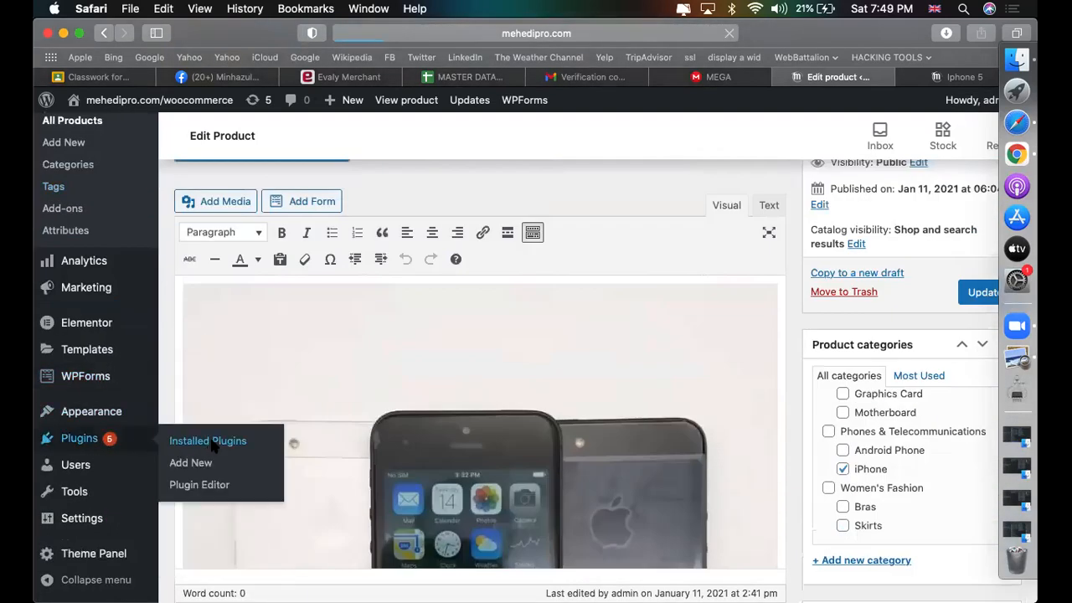
scroll(653, 315, down, 10)
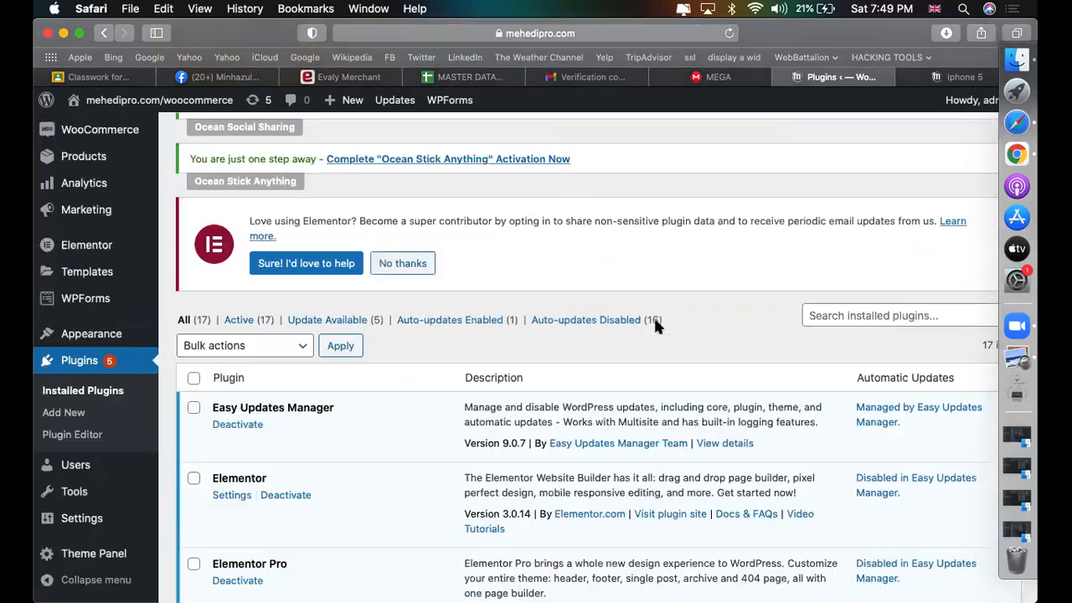
scroll(474, 401, down, 10)
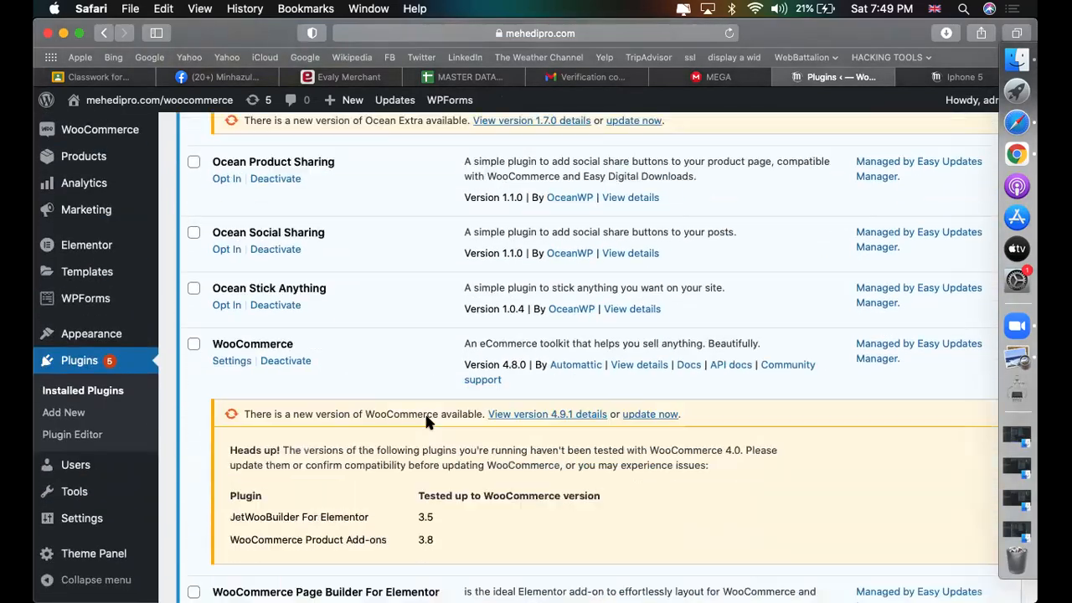
scroll(341, 429, down, 5)
click(365, 289)
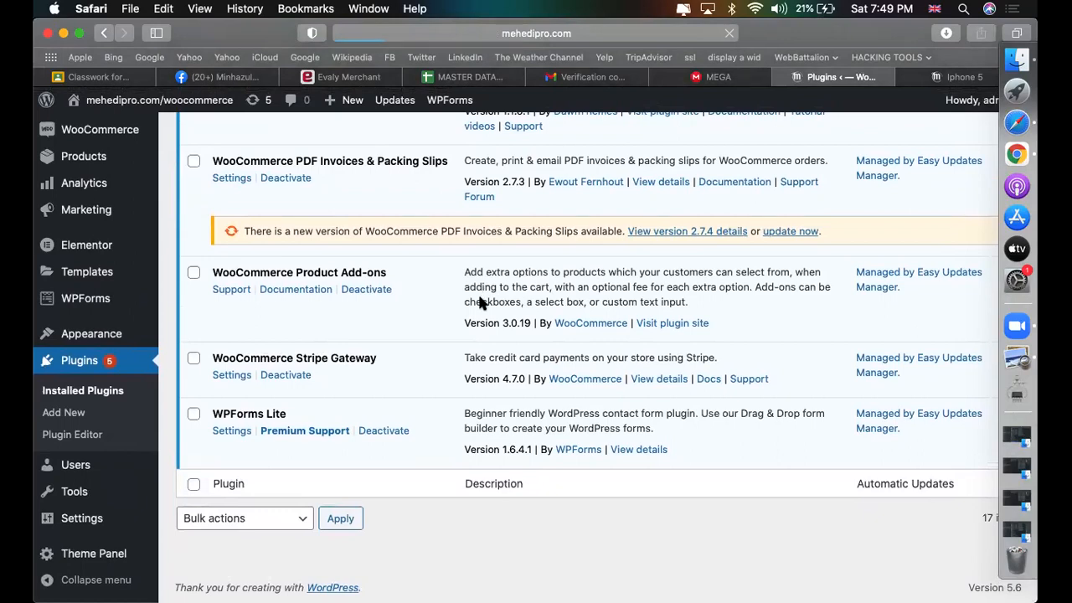
- Delete the deactivated WooCommerce Product Add-ons plugin and confirm its removal
scroll(478, 303, down, 15)
scroll(402, 461, down, 10)
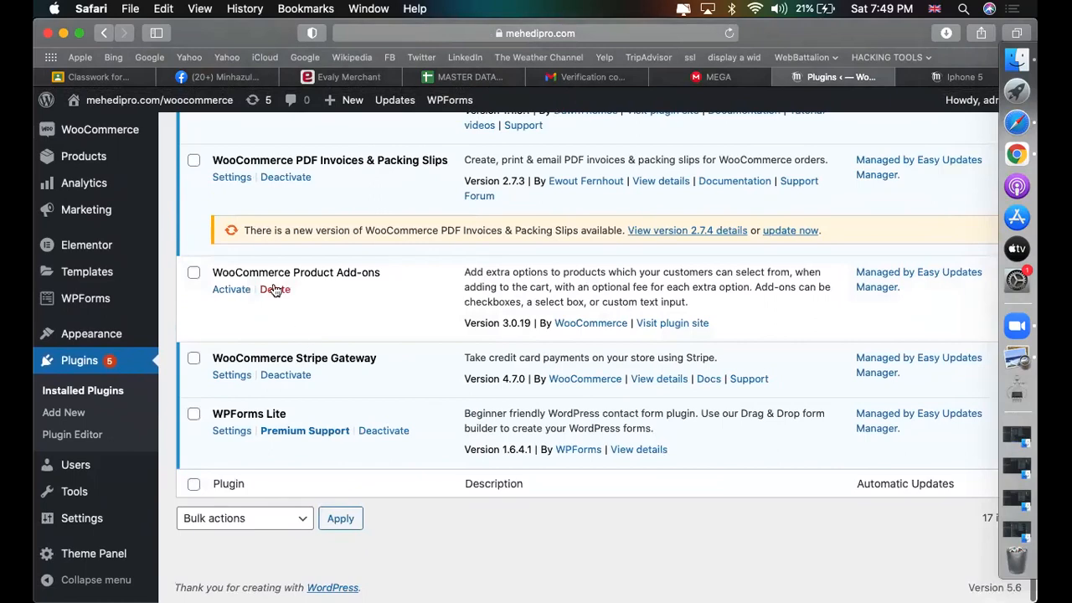
click(274, 288)
click(679, 343)
- Open the form for uploading a plugin zip file when adding a new plugin
scroll(524, 278, up, 20)
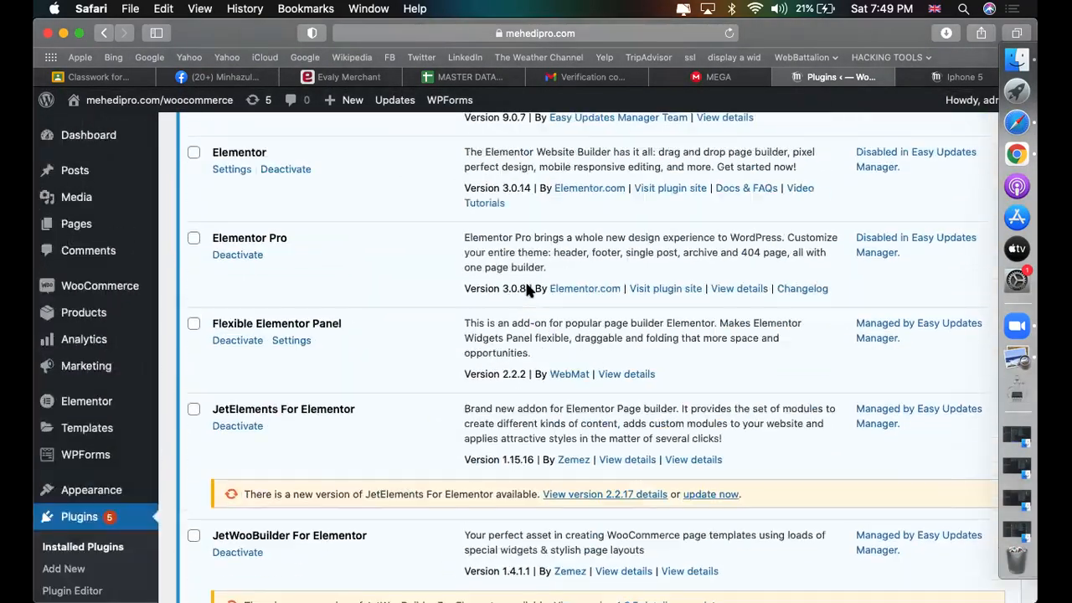
scroll(469, 327, down, 1)
scroll(423, 362, up, 1)
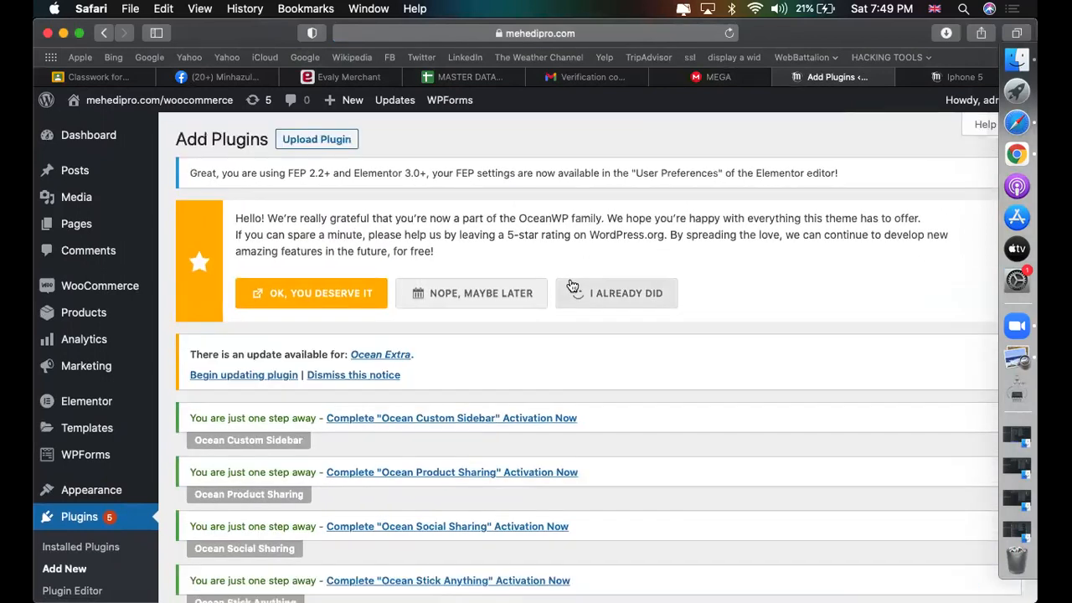
click(343, 141)
scroll(474, 399, down, 10)
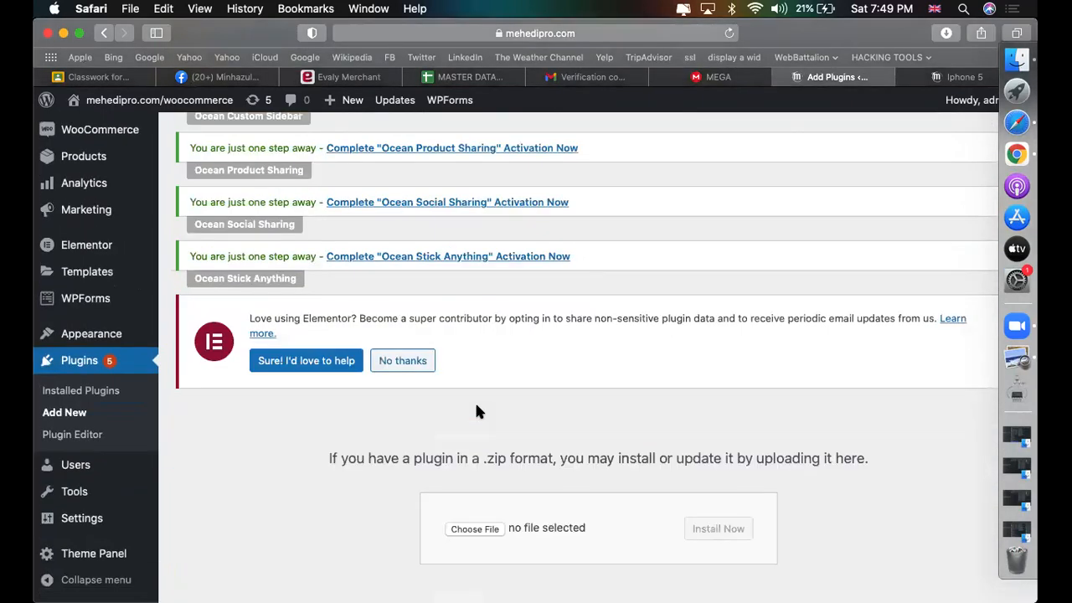
- Choose woocommerce-product-addons.zip from the Downloads folder as the plugin file to upload
click(469, 352)
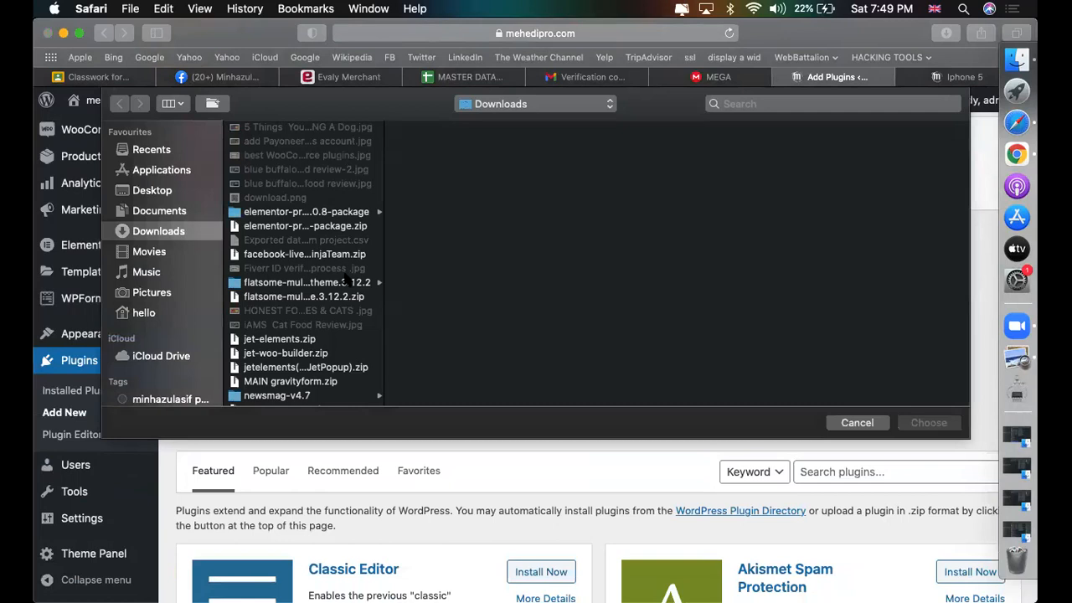
key(w)
scroll(346, 279, down, 4)
scroll(346, 283, down, 2)
click(357, 339)
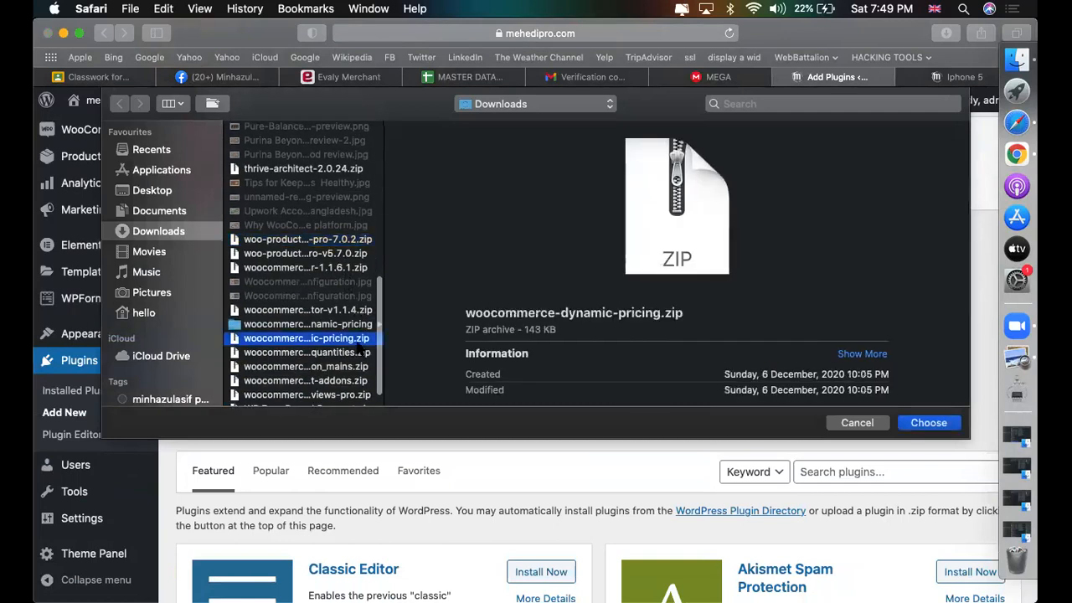
key(Down)
key(Down)
key(Down)
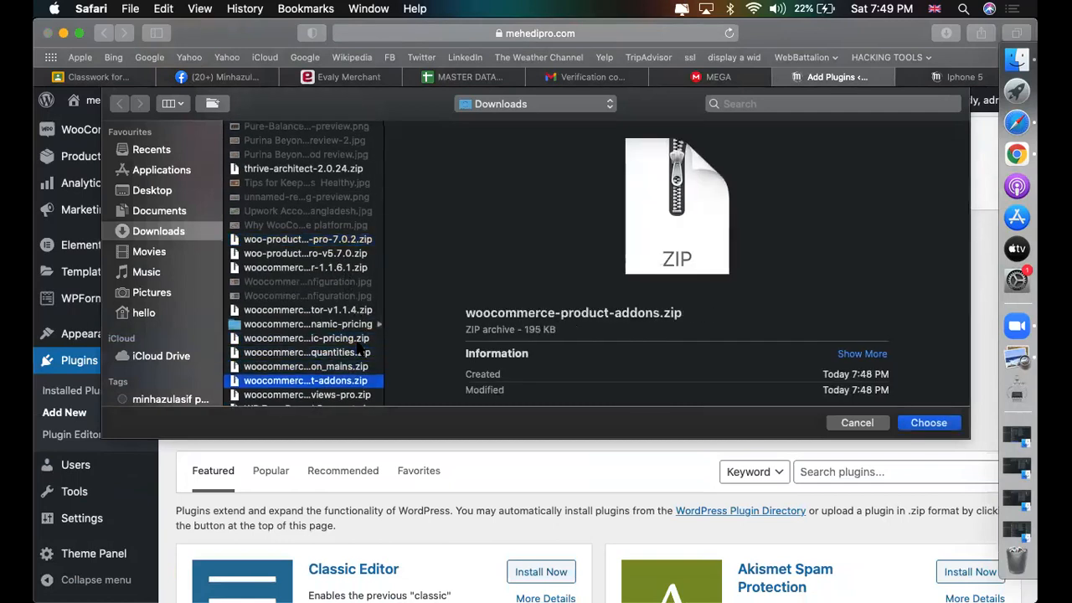
key(Return)
- Install the uploaded WooCommerce Product Add-ons package and activate the plugin
click(718, 350)
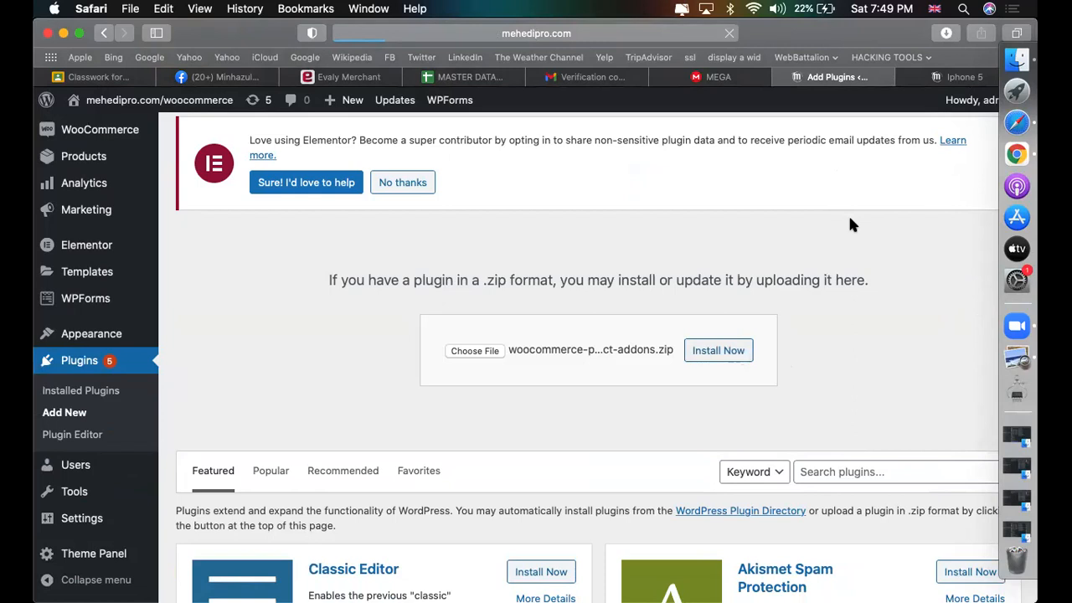
scroll(796, 262, down, 10)
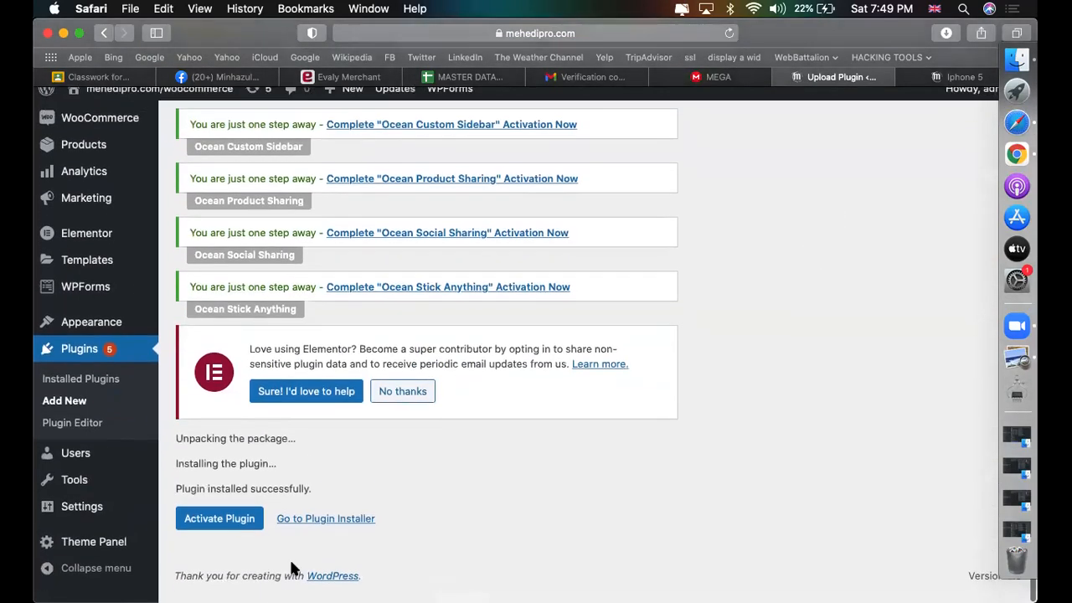
click(215, 541)
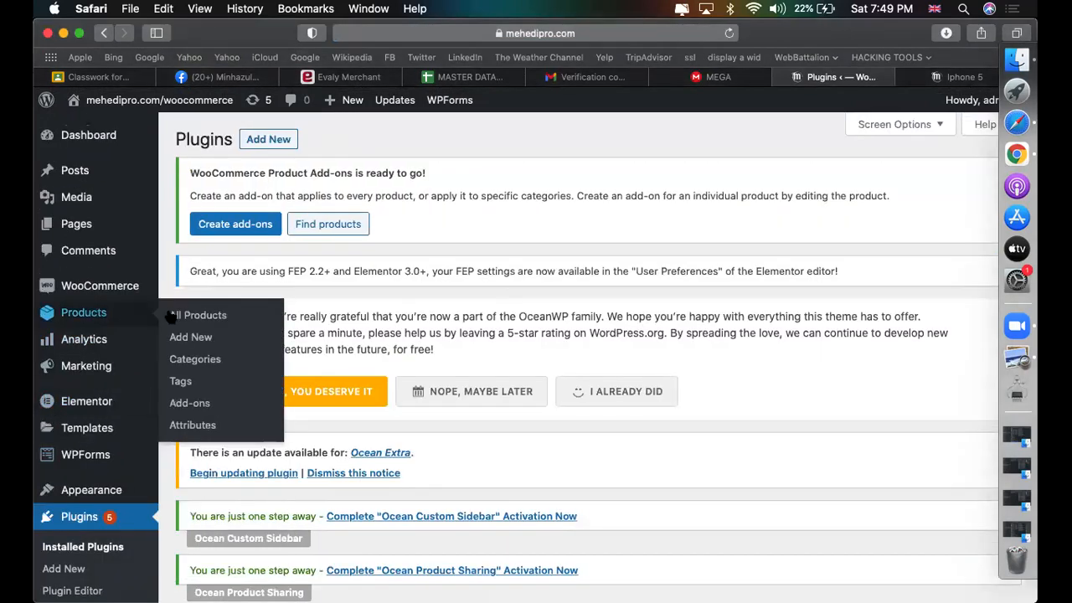
- Open the Iphone 5 product for editing from the list of all products
click(198, 319)
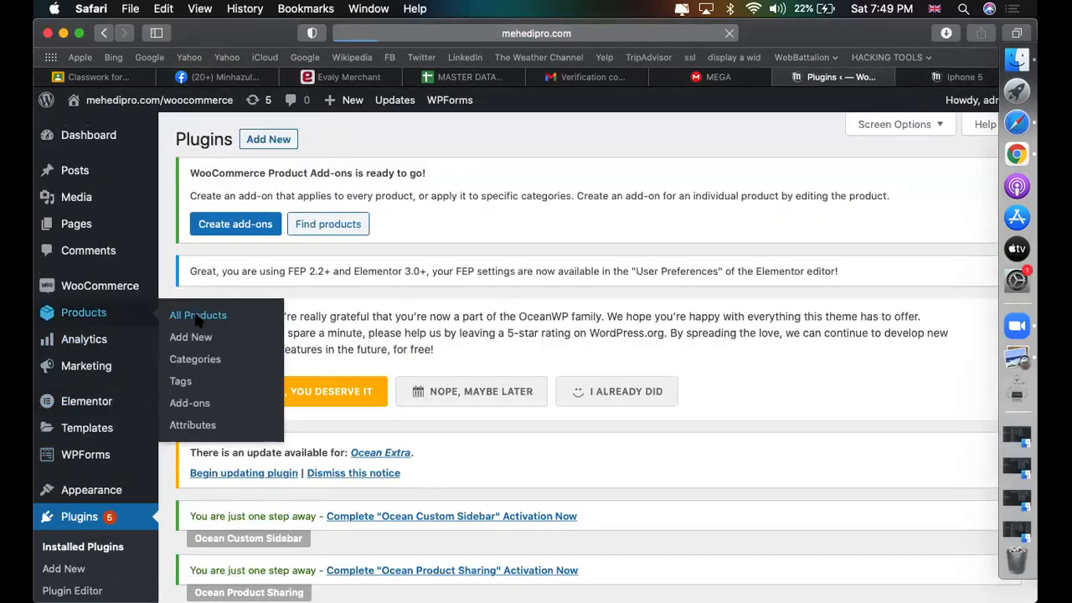
scroll(394, 299, down, 10)
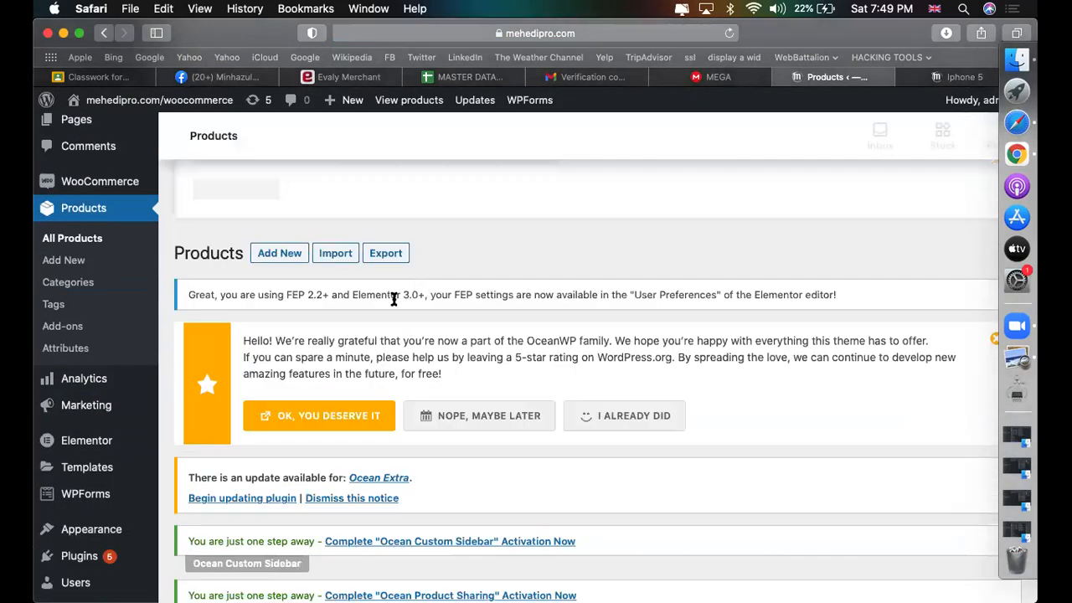
scroll(308, 441, down, 6)
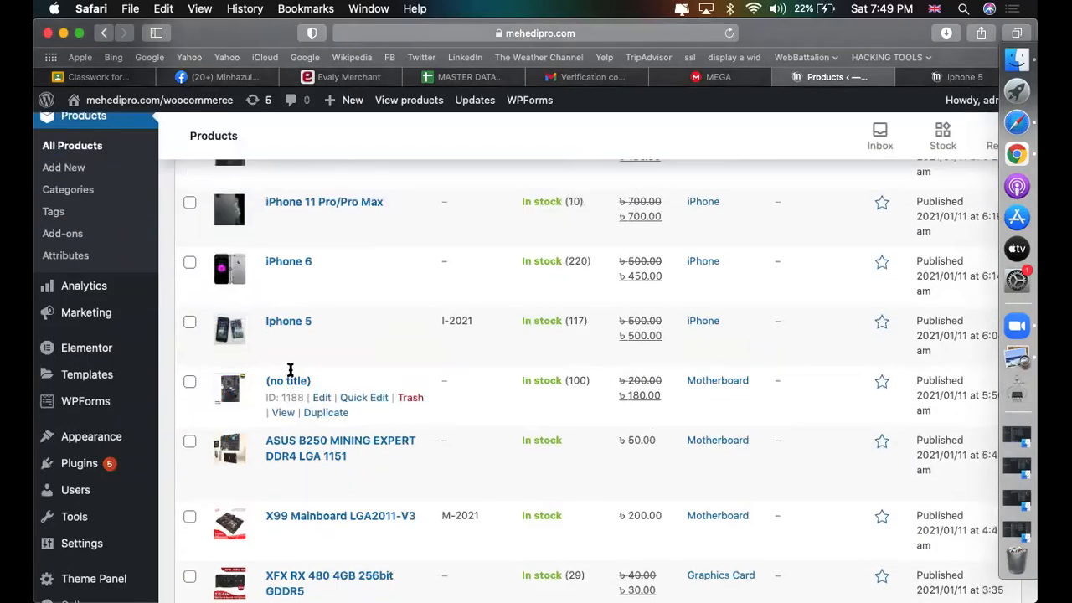
click(322, 339)
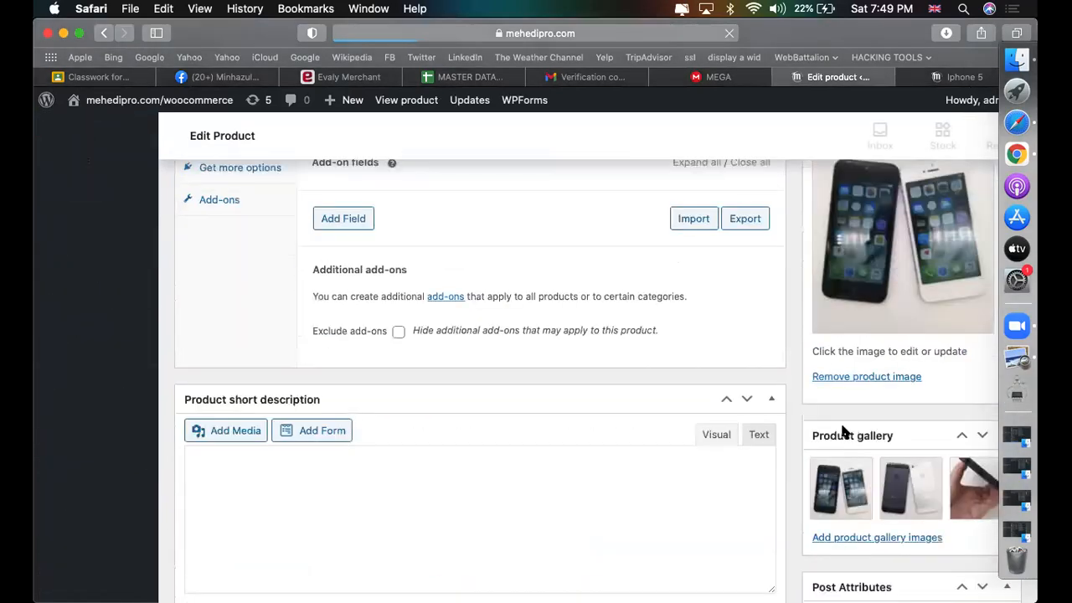
- Open the Add-ons settings in Iphone 5's product data and add a new add-on field
scroll(840, 420, down, 15)
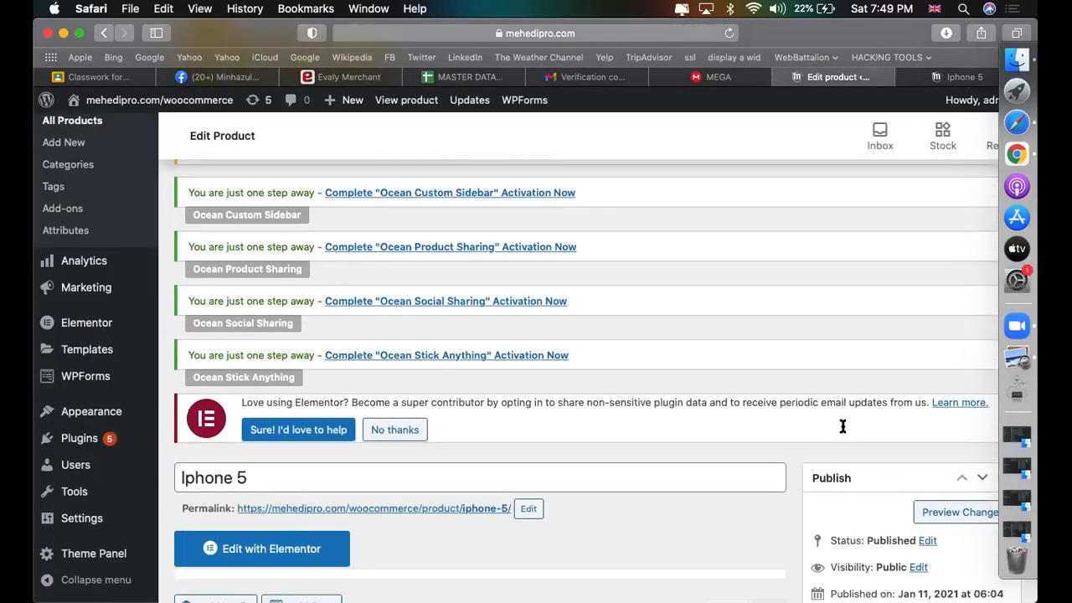
scroll(382, 341, down, 10)
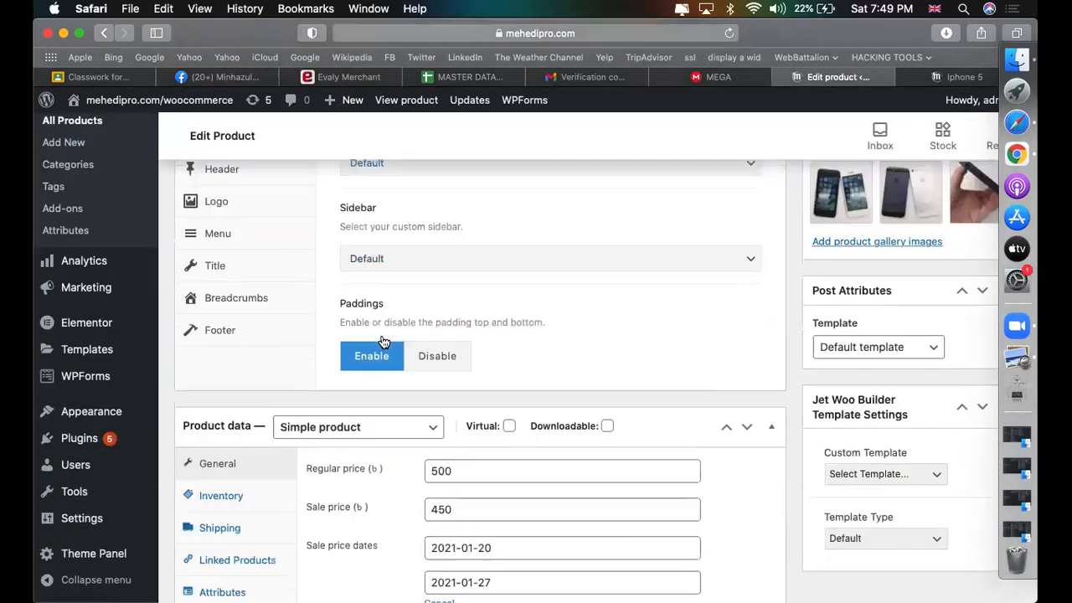
click(221, 293)
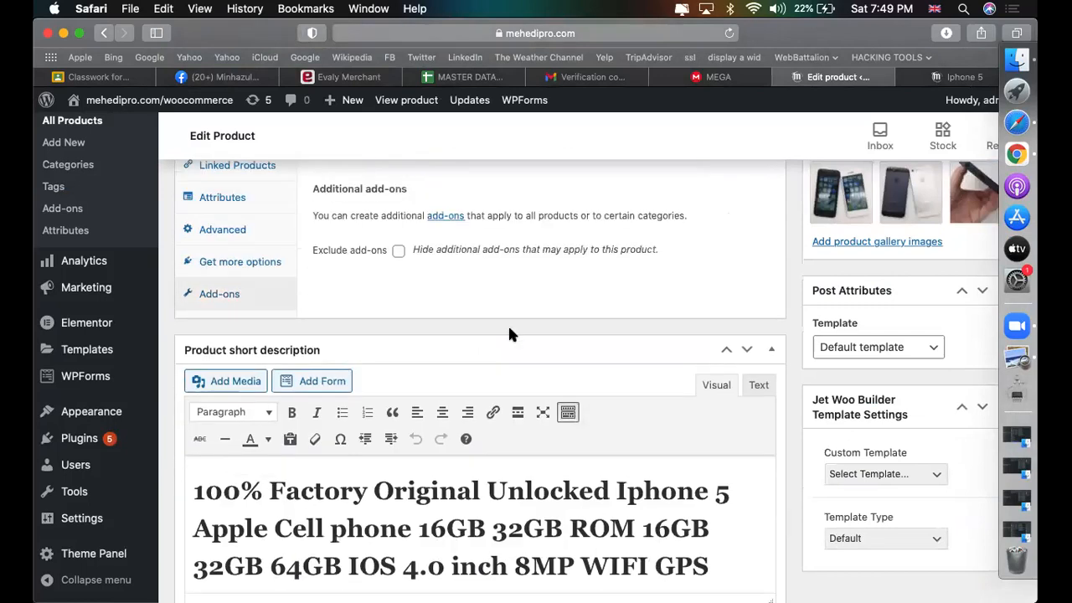
scroll(507, 330, up, 3)
scroll(433, 274, up, 3)
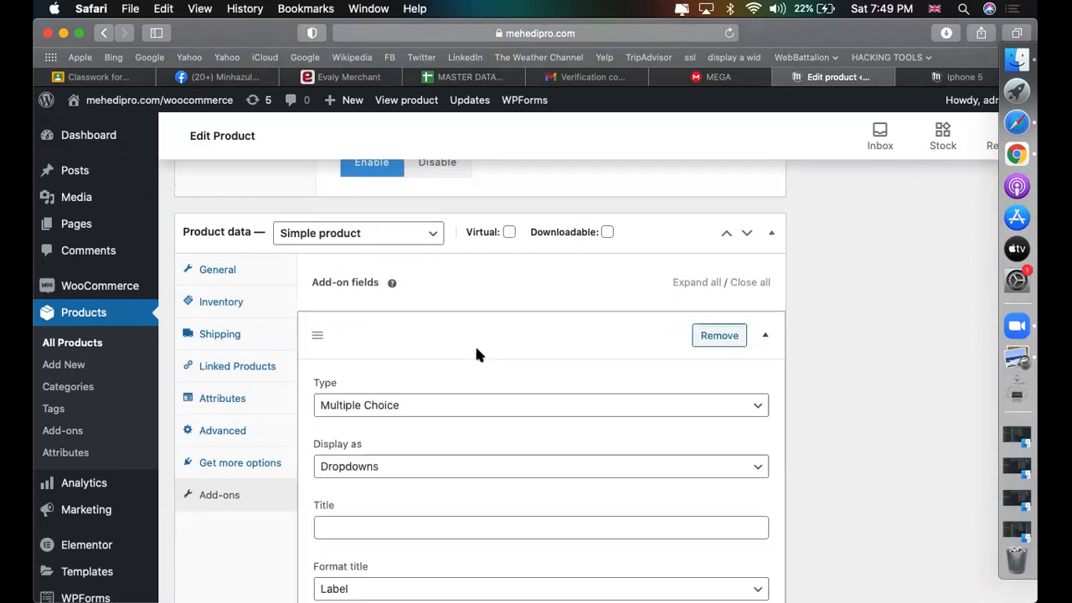
- Display the multiple-choice add-on field as Images and add a second option row to it
click(376, 475)
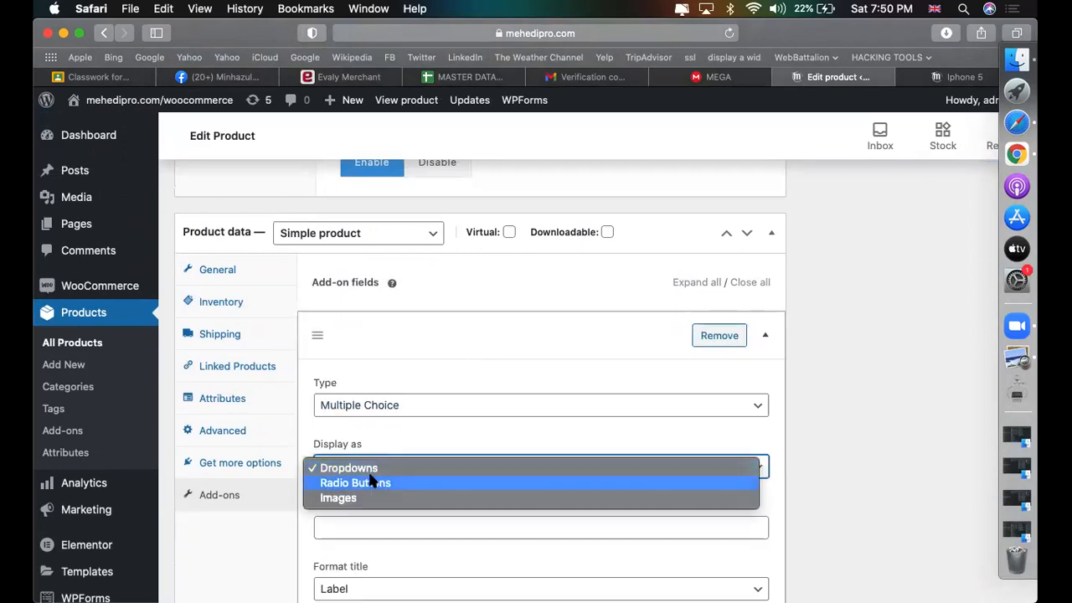
click(356, 496)
scroll(444, 414, down, 5)
click(451, 473)
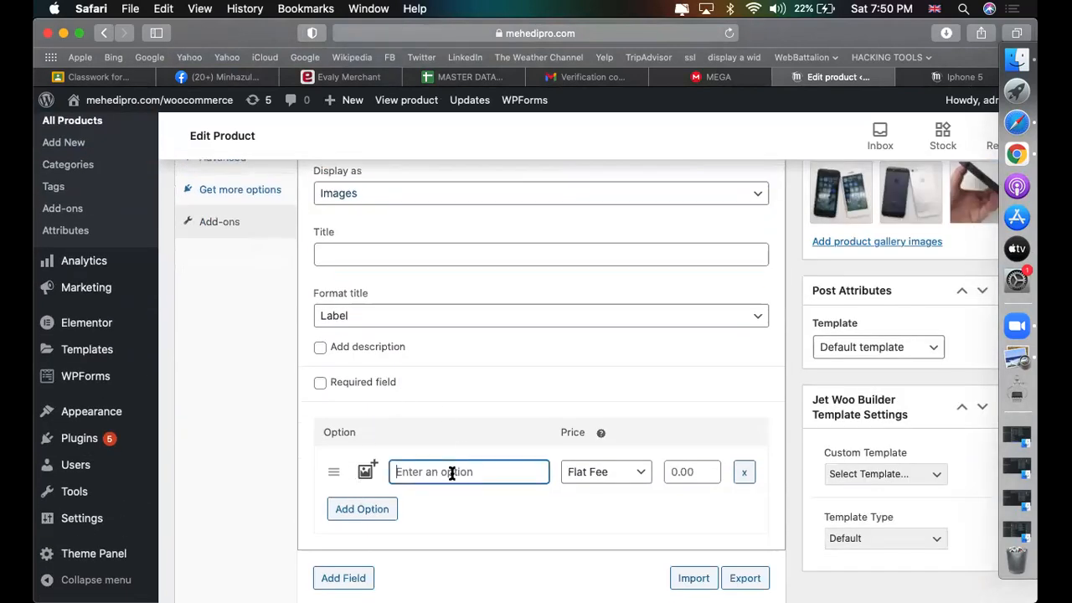
click(372, 510)
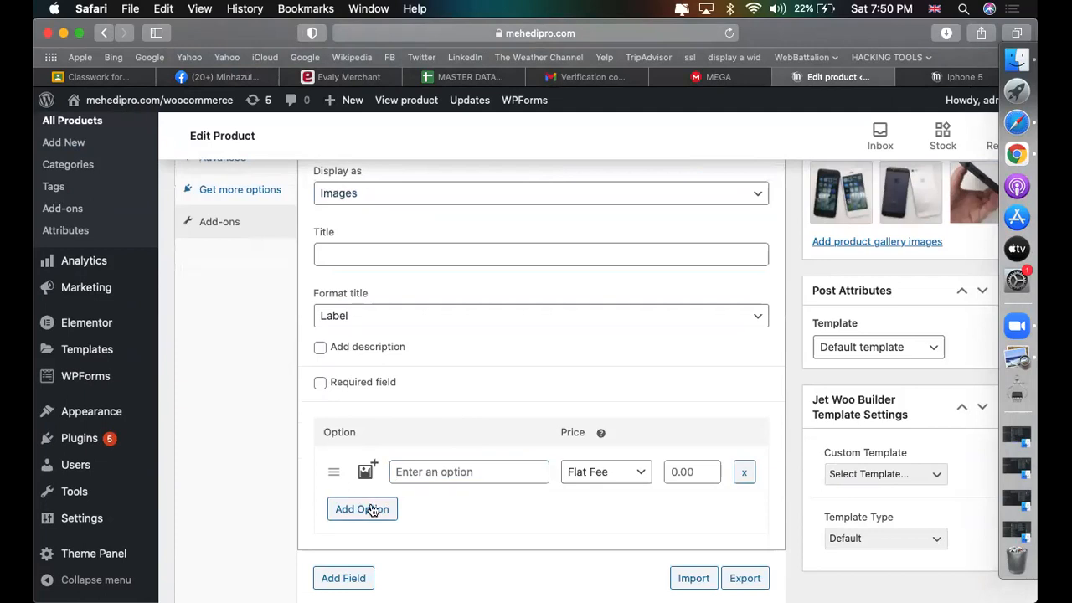
click(468, 509)
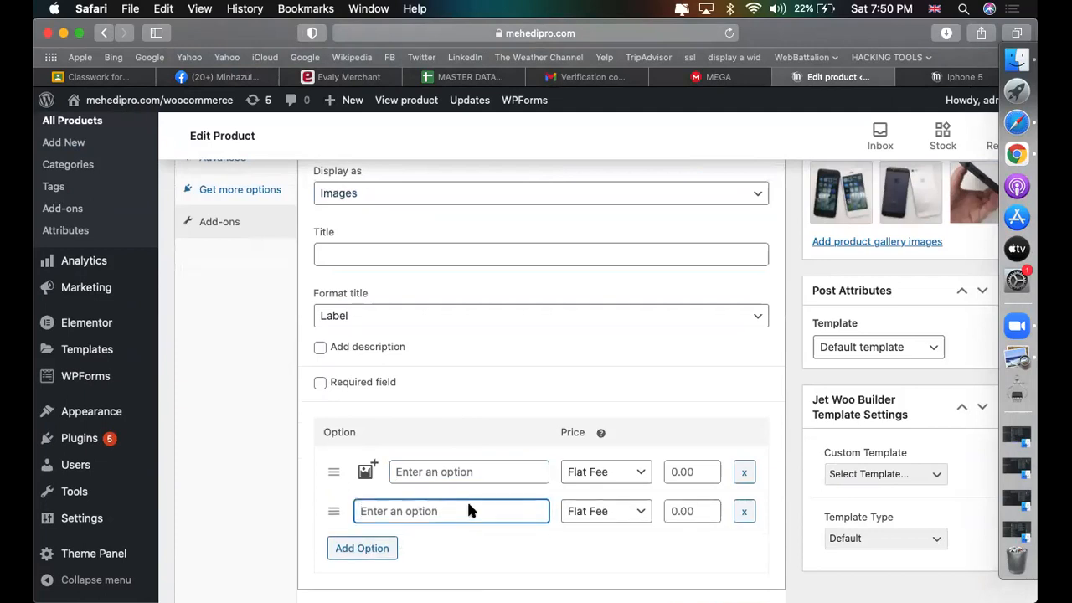
- Switch to MEGA and download woocommerce-min-max-quantities.zip from the WooCommerce Enhancements Premium Features folder
scroll(467, 499, up, 20)
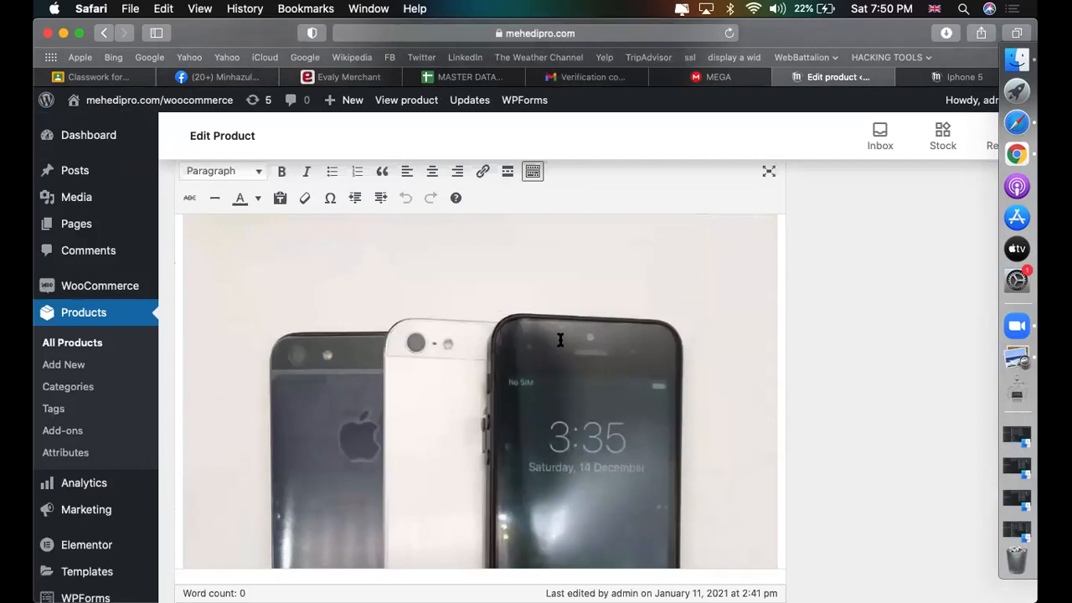
click(729, 77)
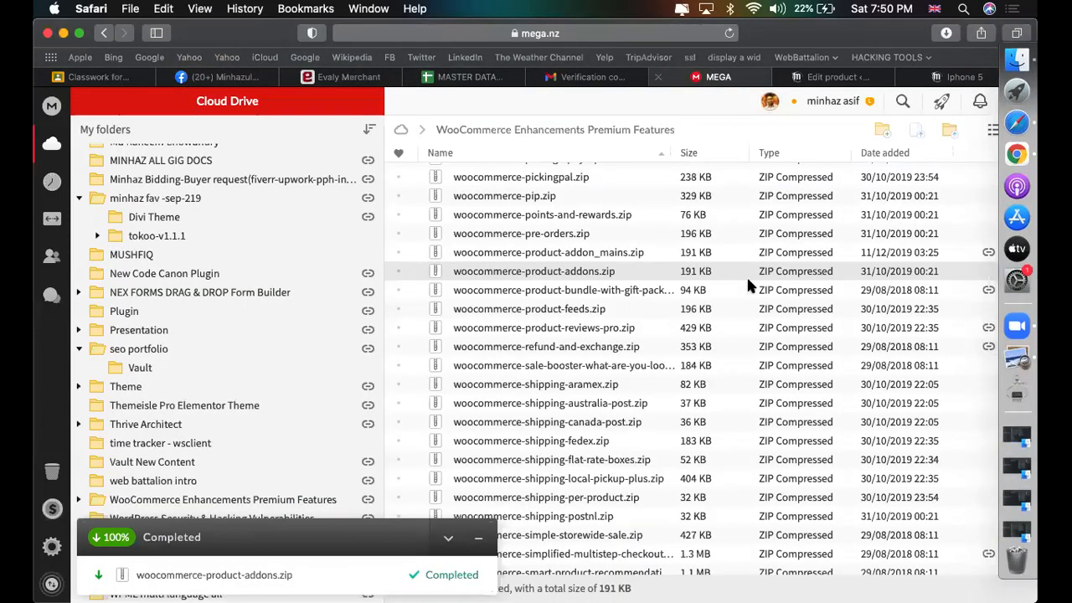
click(606, 331)
scroll(591, 370, up, 2)
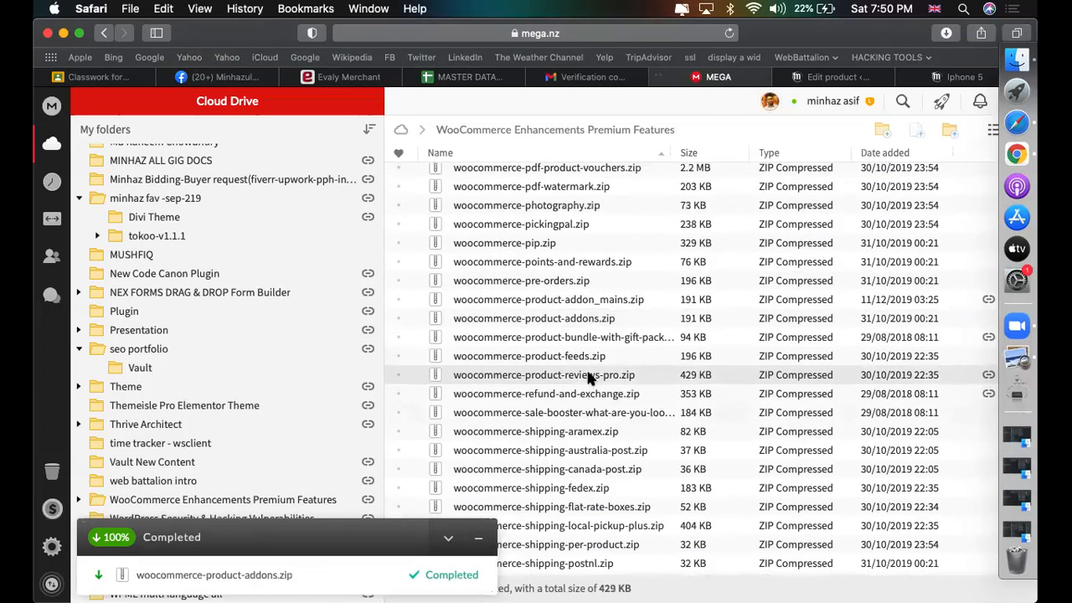
scroll(567, 290, up, 5)
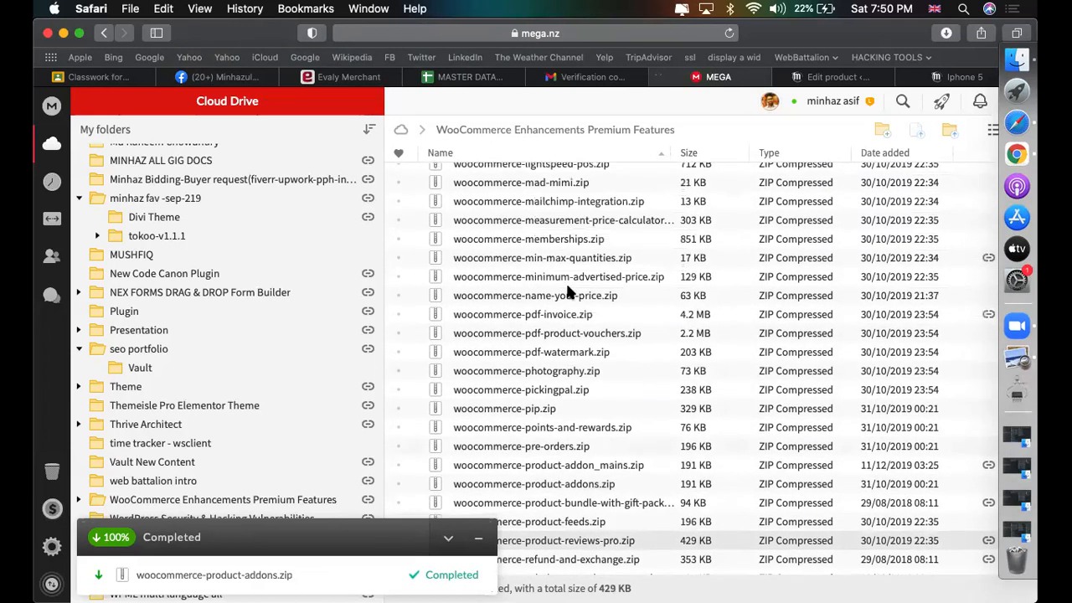
click(542, 263)
right_click(545, 262)
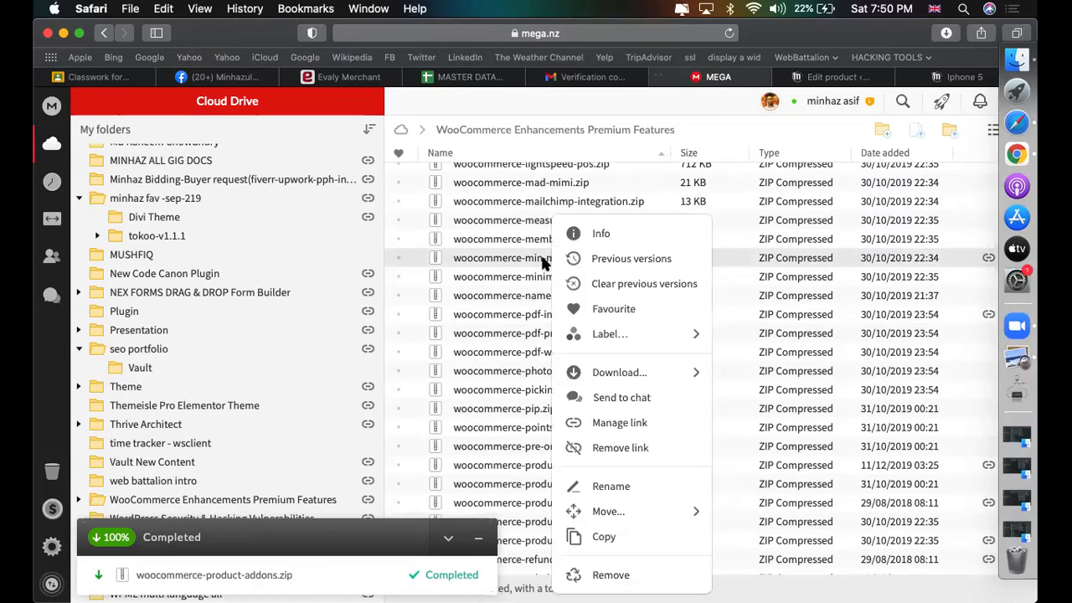
click(615, 373)
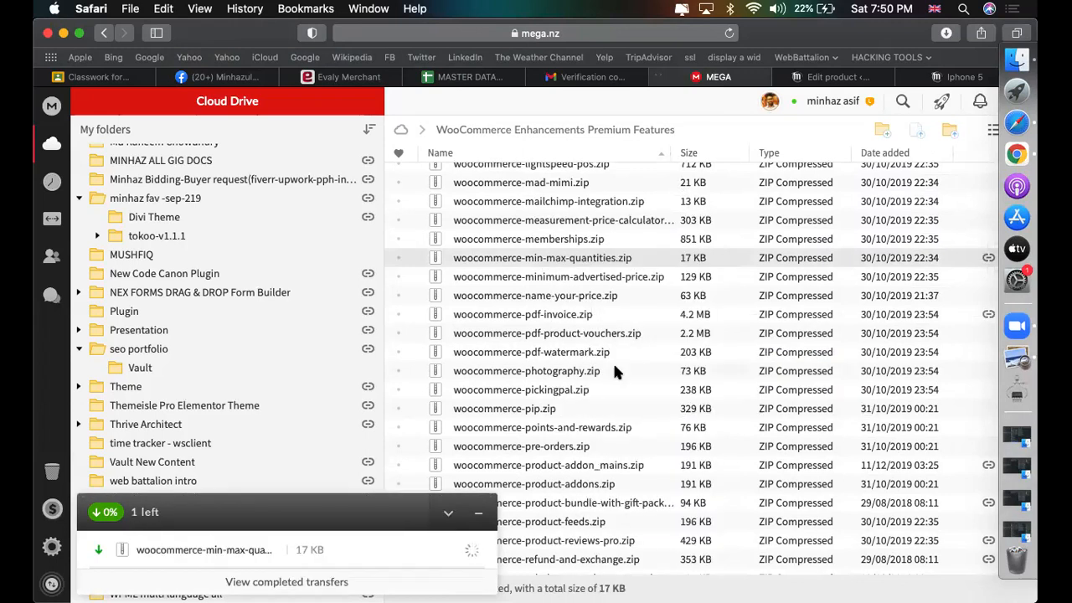
- Return to the WordPress admin, close the Iphone 5 page, and open the upload form for adding a new plugin
click(836, 77)
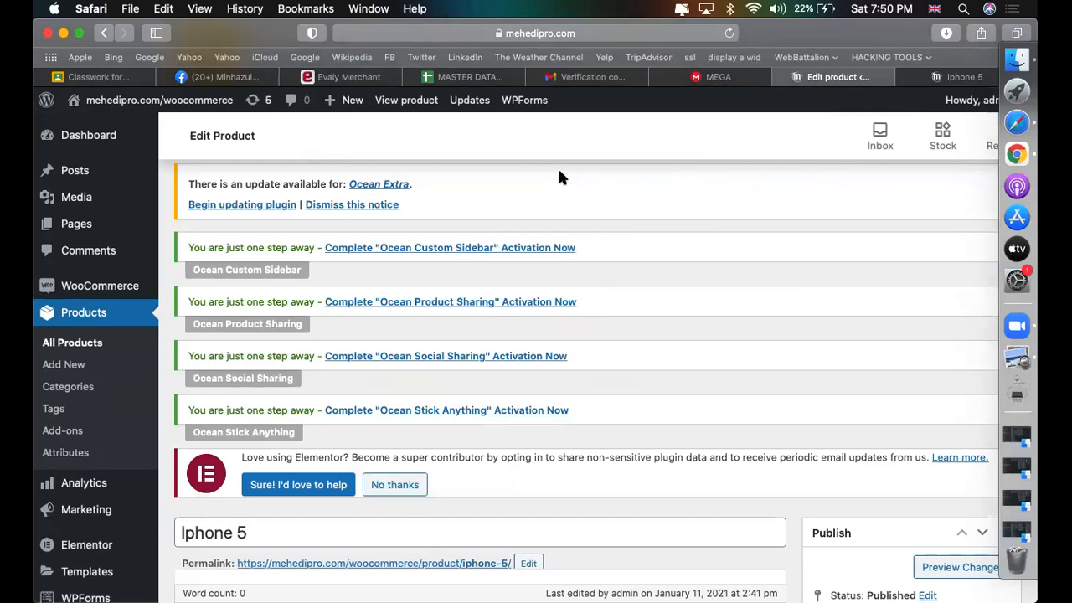
scroll(559, 172, down, 5)
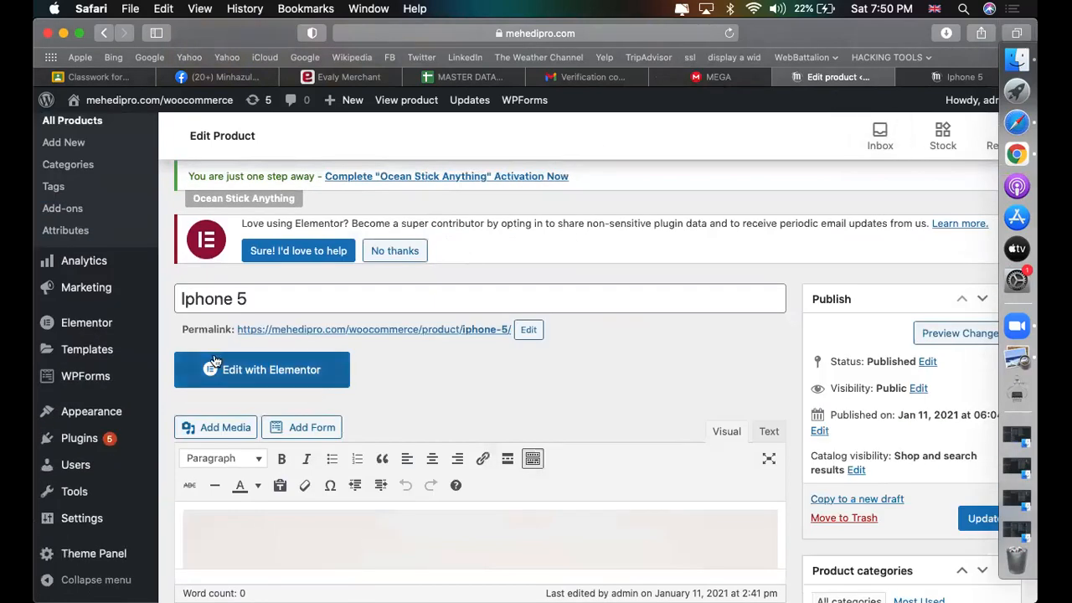
mouse_move(79, 438)
click(208, 463)
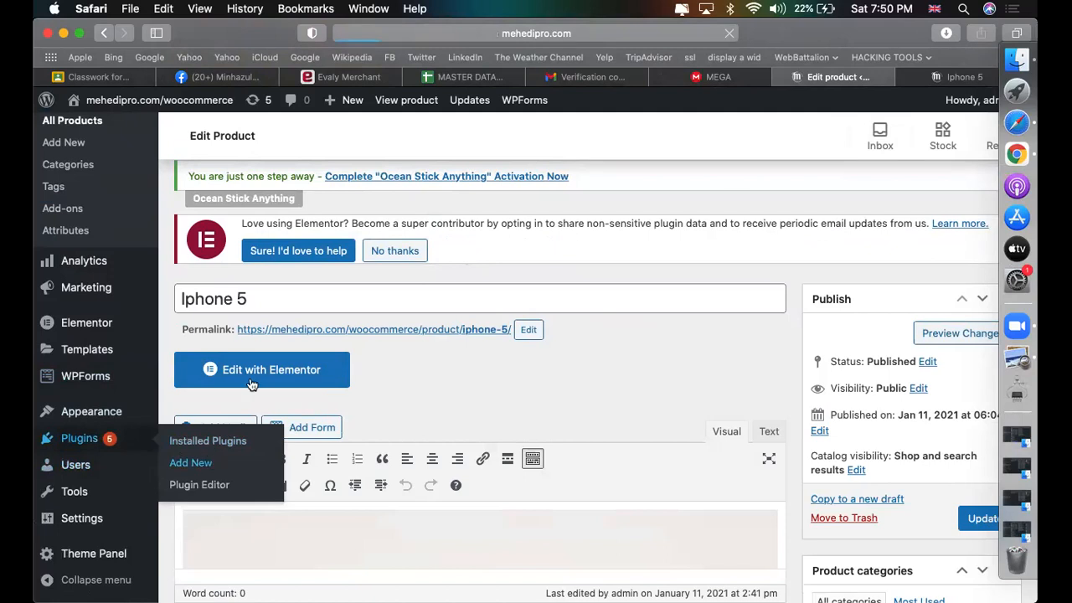
click(905, 78)
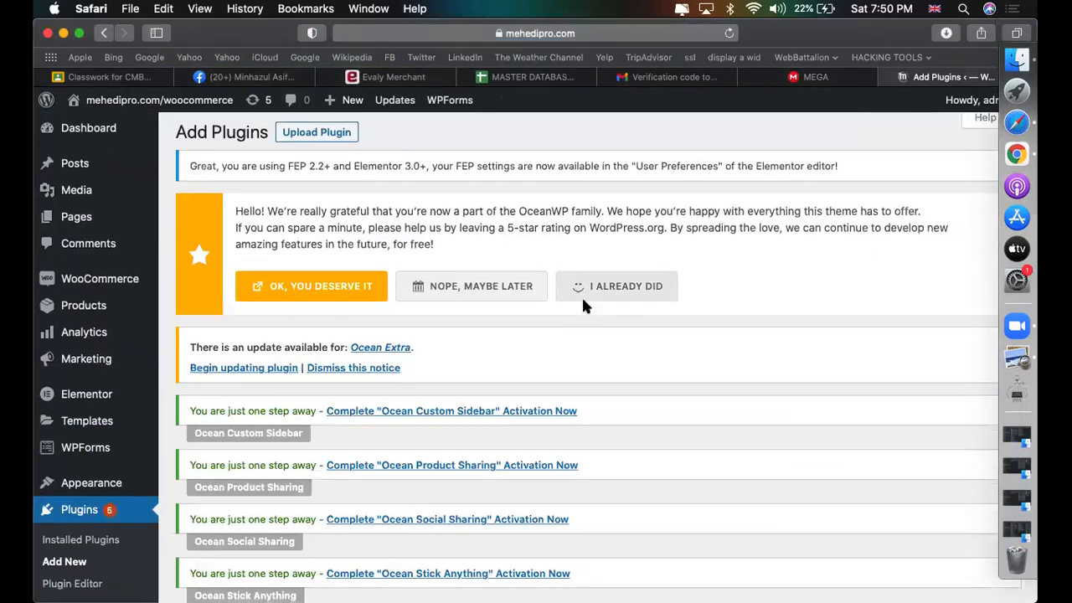
click(317, 132)
scroll(479, 333, down, 5)
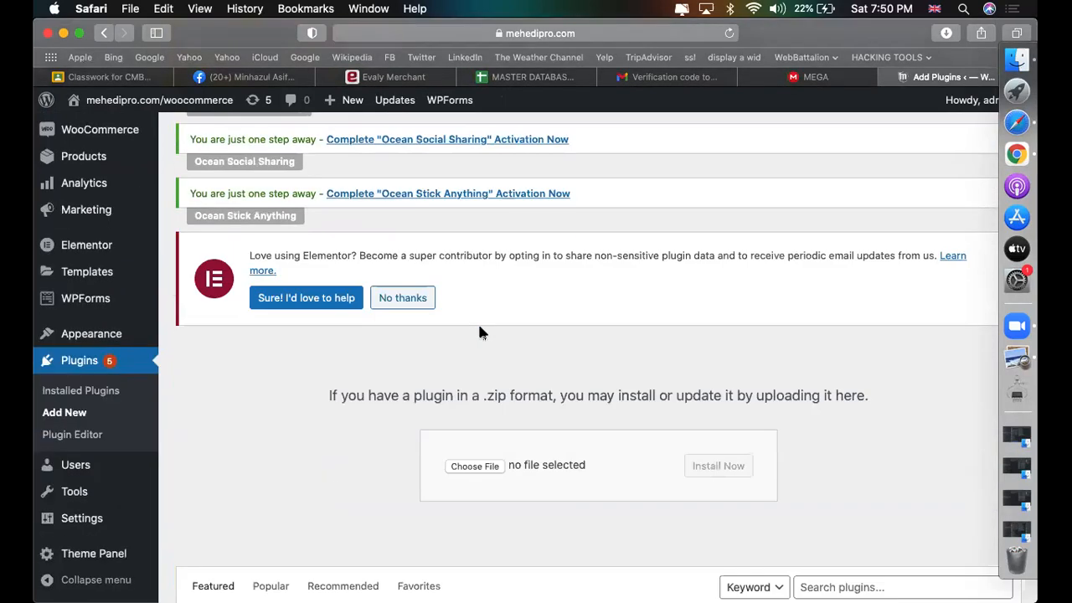
- Choose woocommerce-min-max-quantities.zip from the Downloads folder as the plugin file to upload
click(474, 466)
click(320, 210)
key(p)
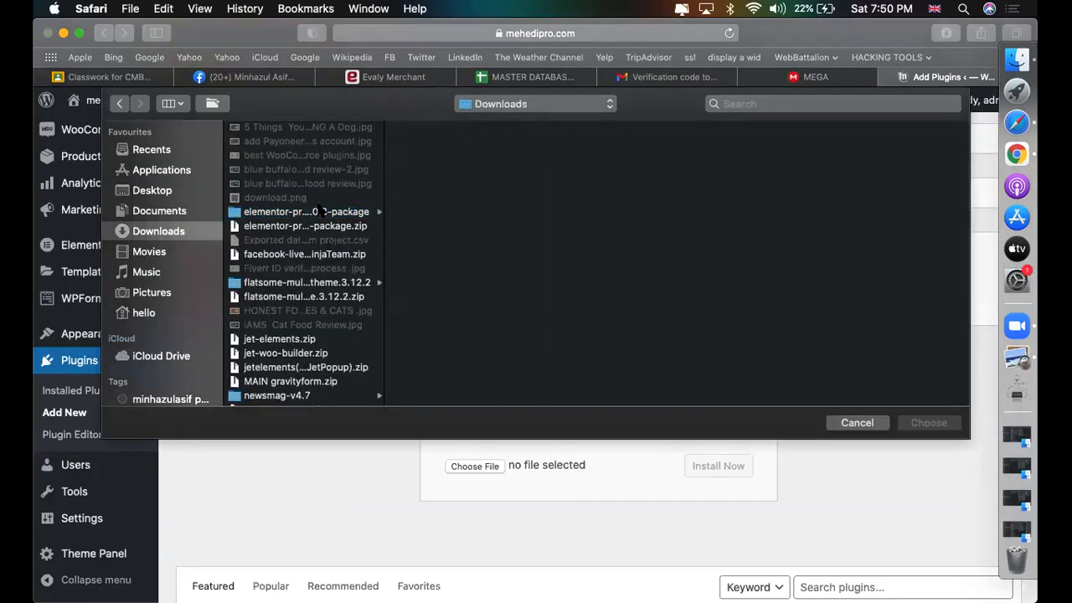
scroll(320, 211, down, 2)
key(w)
scroll(320, 335, down, 5)
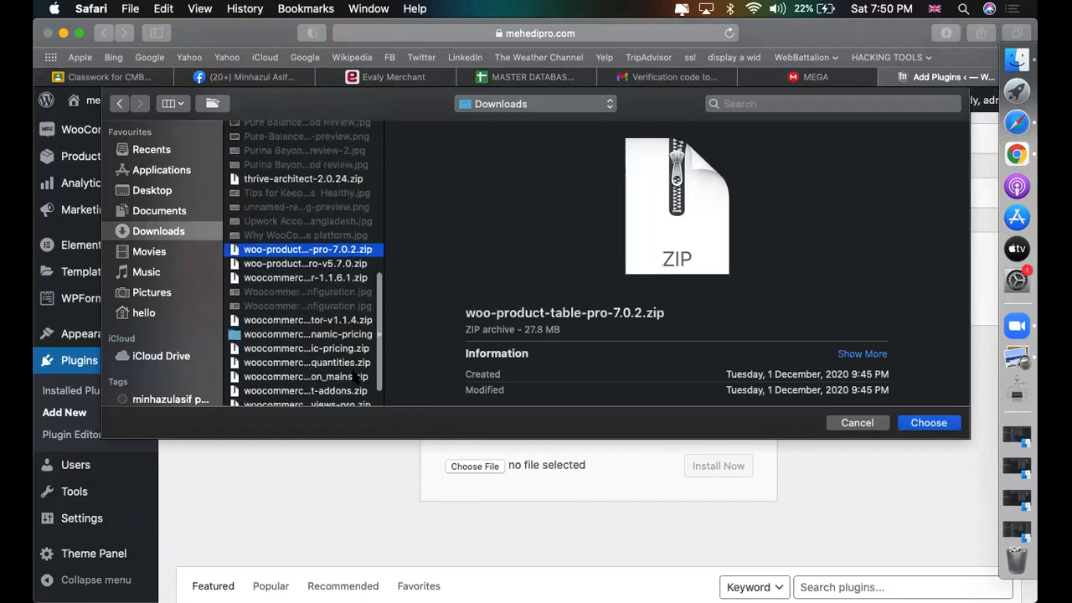
click(316, 329)
double_click(316, 329)
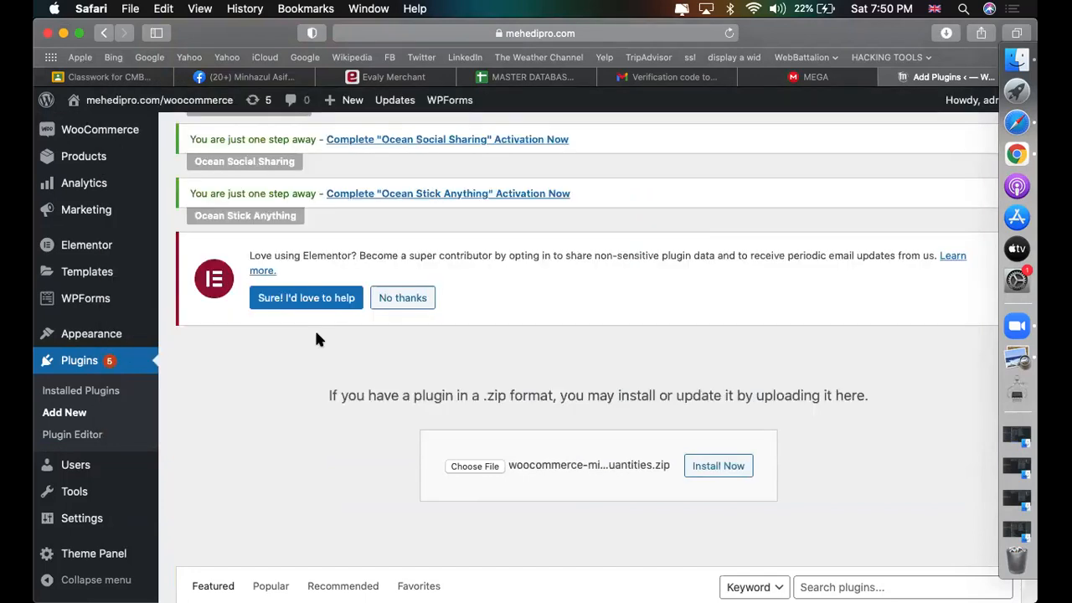
- Install the uploaded WooCommerce min-max quantities package and activate the plugin
click(741, 466)
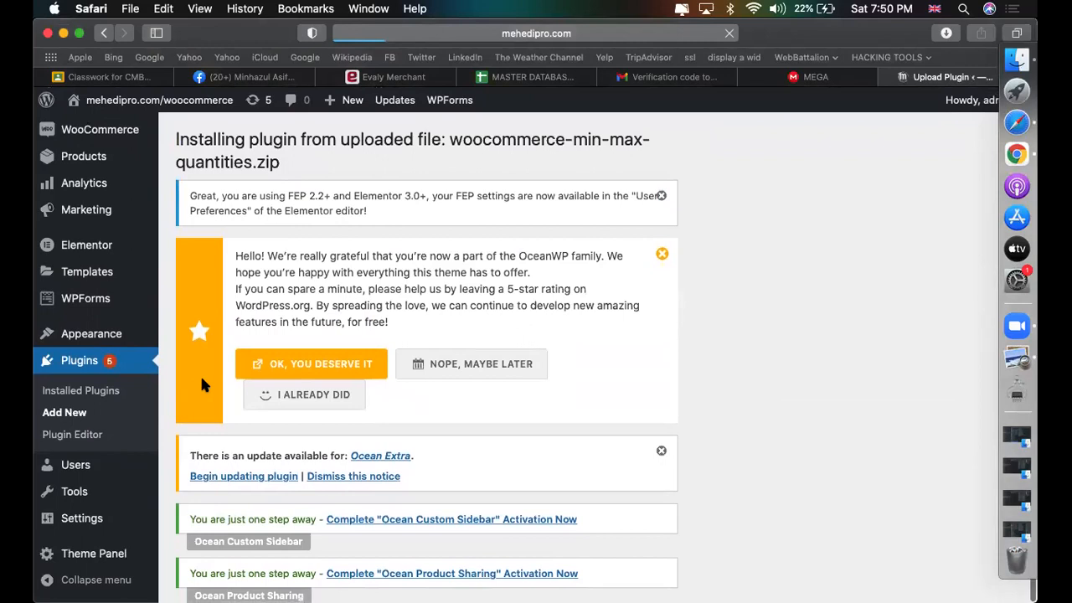
scroll(118, 439, down, 4)
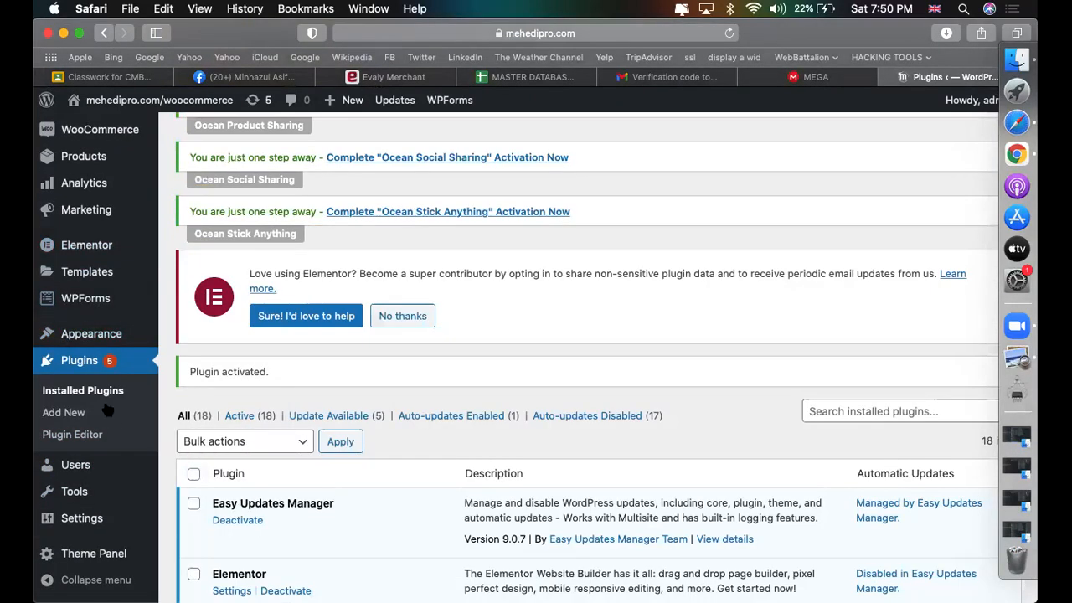
scroll(97, 368, up, 5)
- Open the ASUS EX-B250-V7 product for editing from the list of all products
click(77, 314)
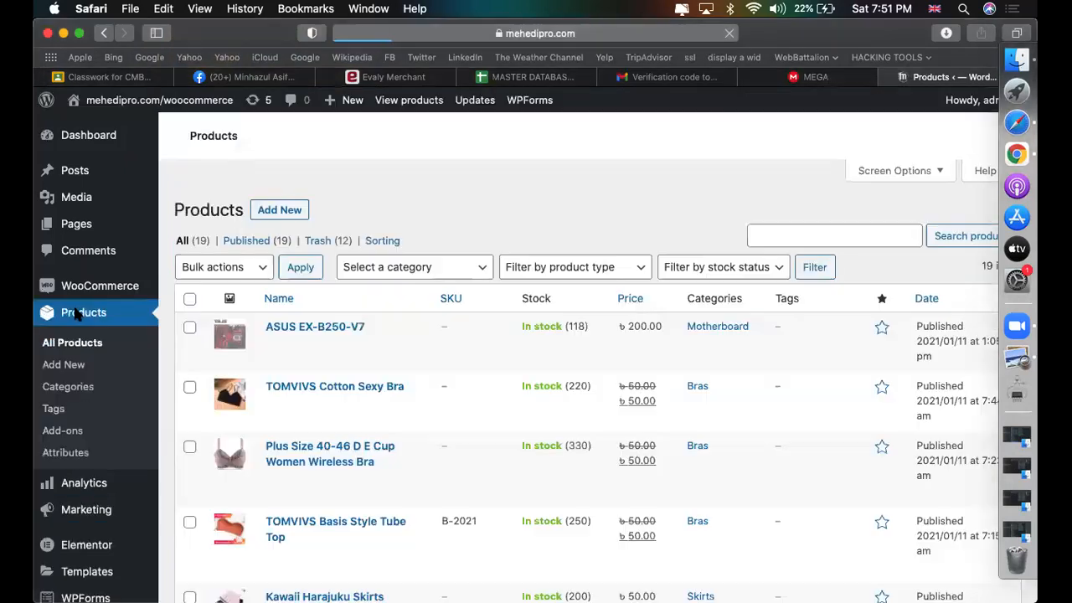
scroll(502, 440, down, 5)
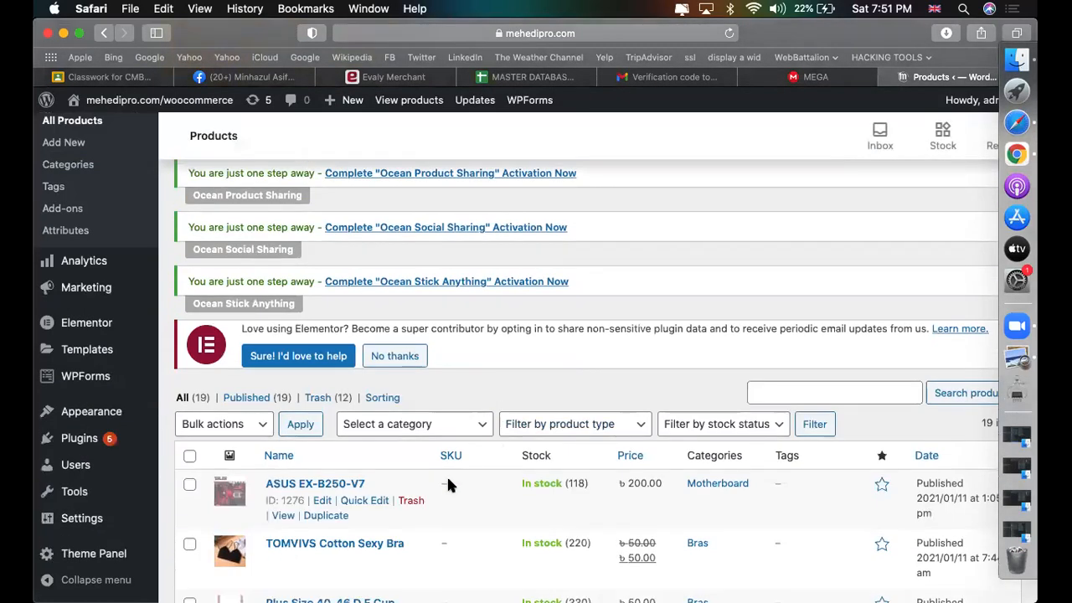
scroll(446, 474, down, 5)
click(322, 302)
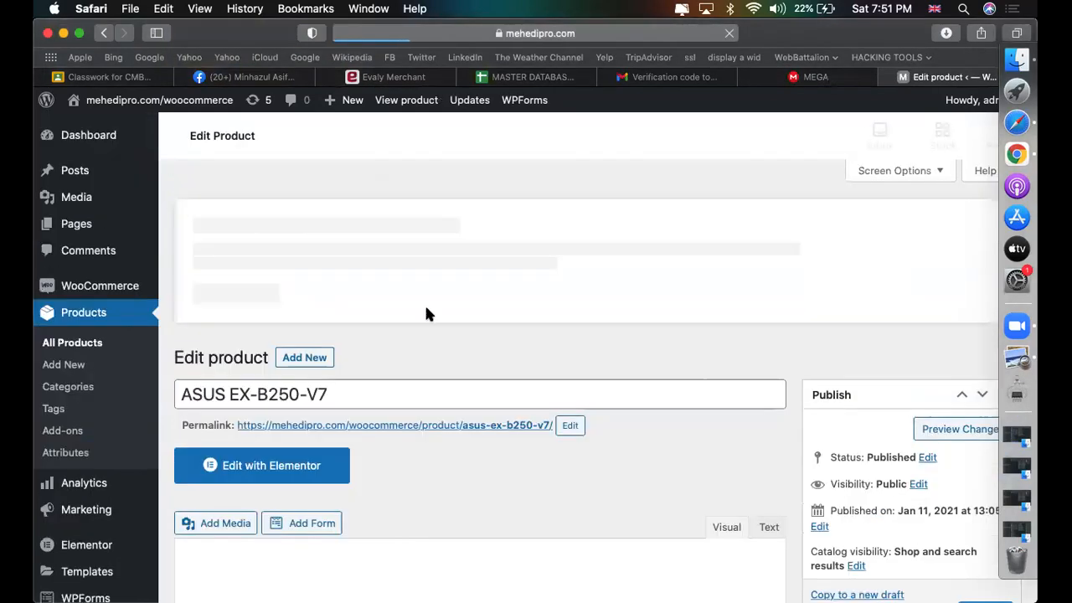
- Set the minimum quantity to 50 in the General product data of ASUS EX-B250-V7
scroll(775, 382, down, 15)
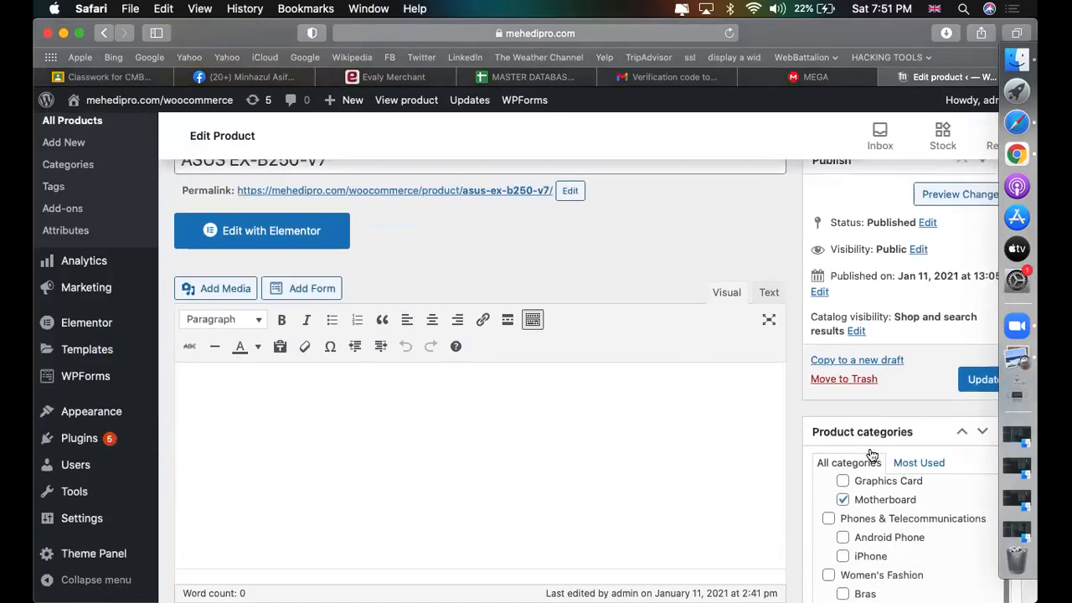
scroll(277, 267, down, 5)
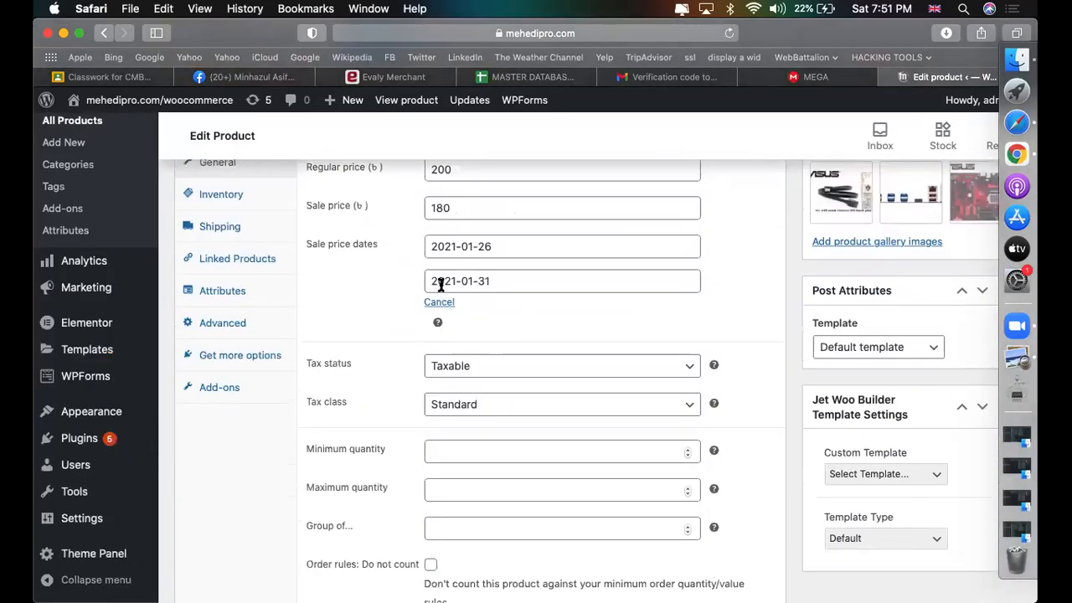
scroll(304, 269, up, 2)
scroll(409, 379, down, 2)
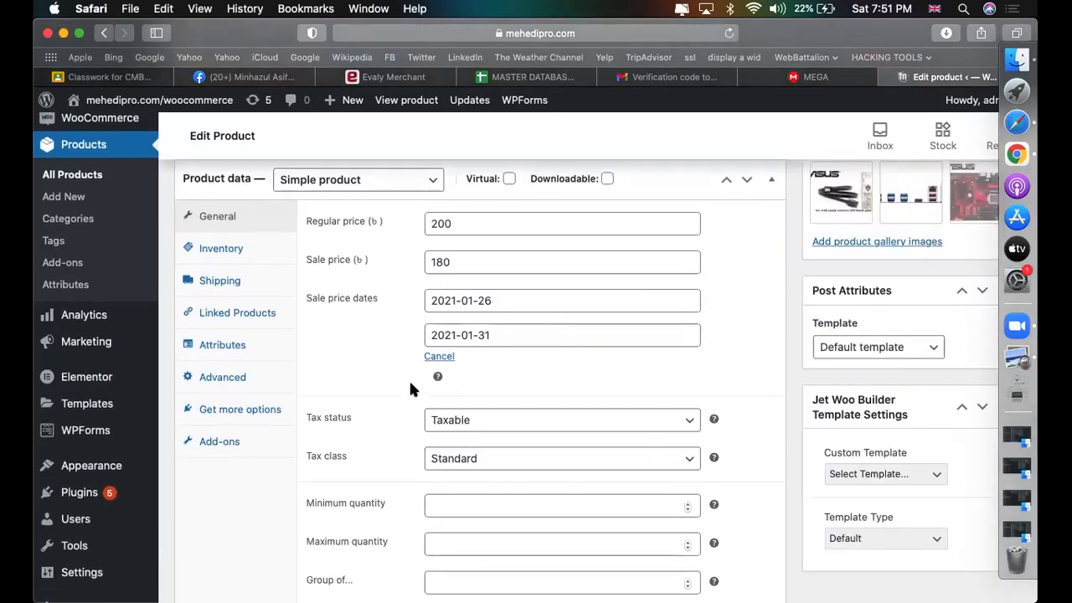
scroll(377, 300, up, 1)
scroll(474, 251, up, 5)
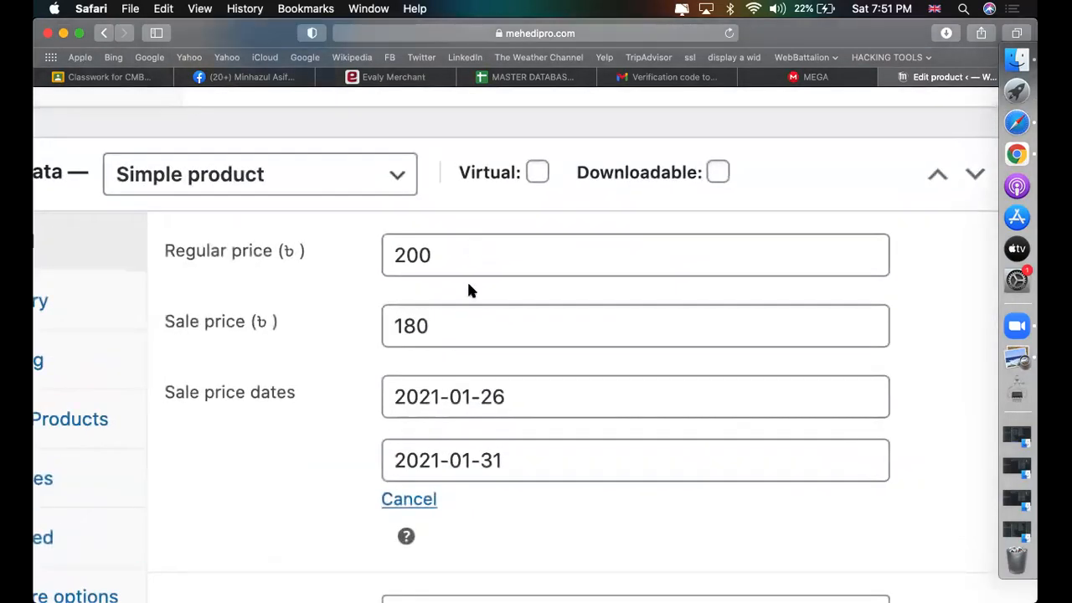
scroll(466, 289, down, 5)
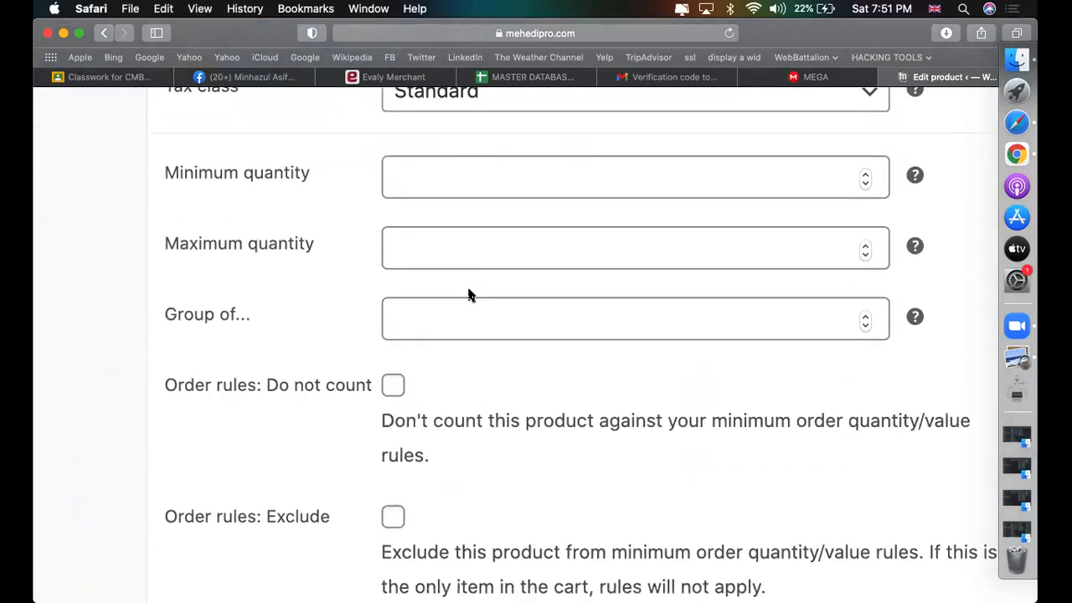
scroll(436, 260, up, 1)
click(419, 245)
click(428, 305)
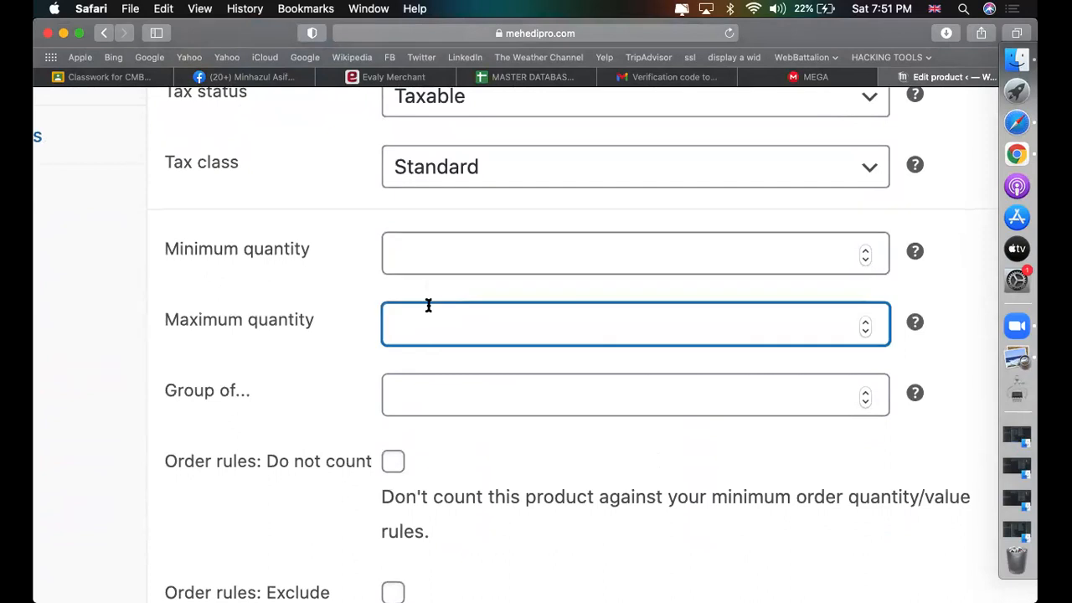
click(445, 256)
text(50)
scroll(445, 258, down, 5)
scroll(447, 284, down, 2)
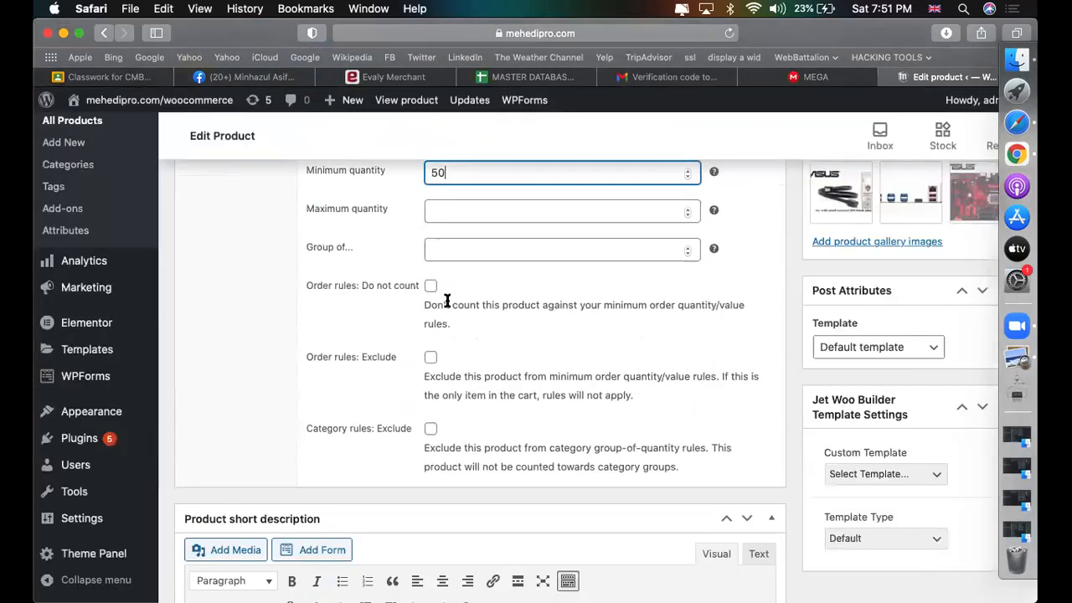
- Update the ASUS EX-B250-V7 product to save its quantity rule
scroll(448, 299, up, 15)
scroll(887, 342, down, 5)
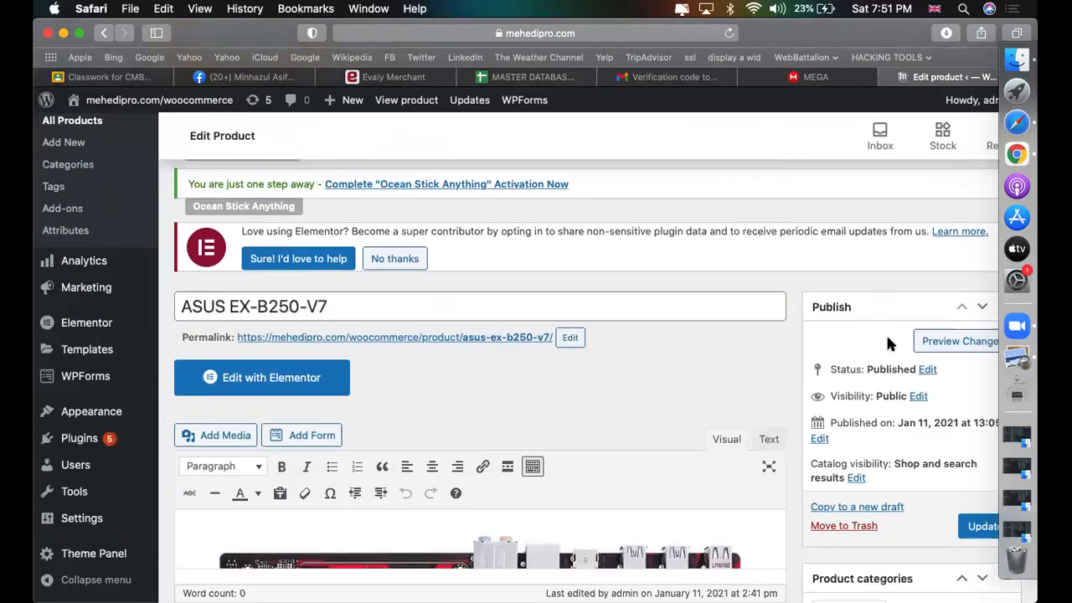
click(983, 463)
- Open the updated product's store page in a new tab and examine its quantity selector
scroll(983, 468, down, 4)
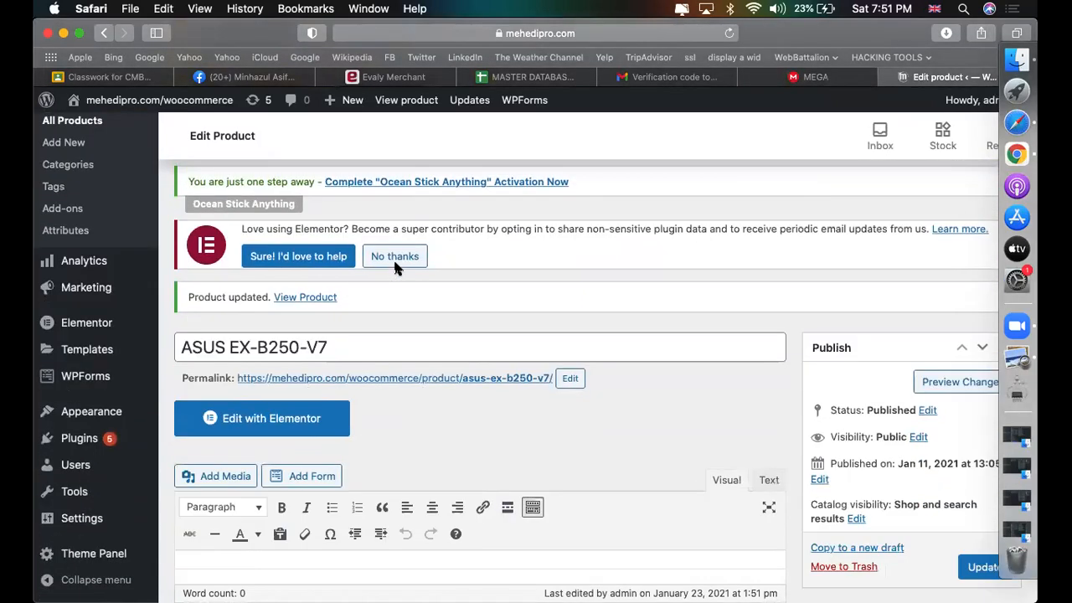
right_click(319, 298)
click(352, 304)
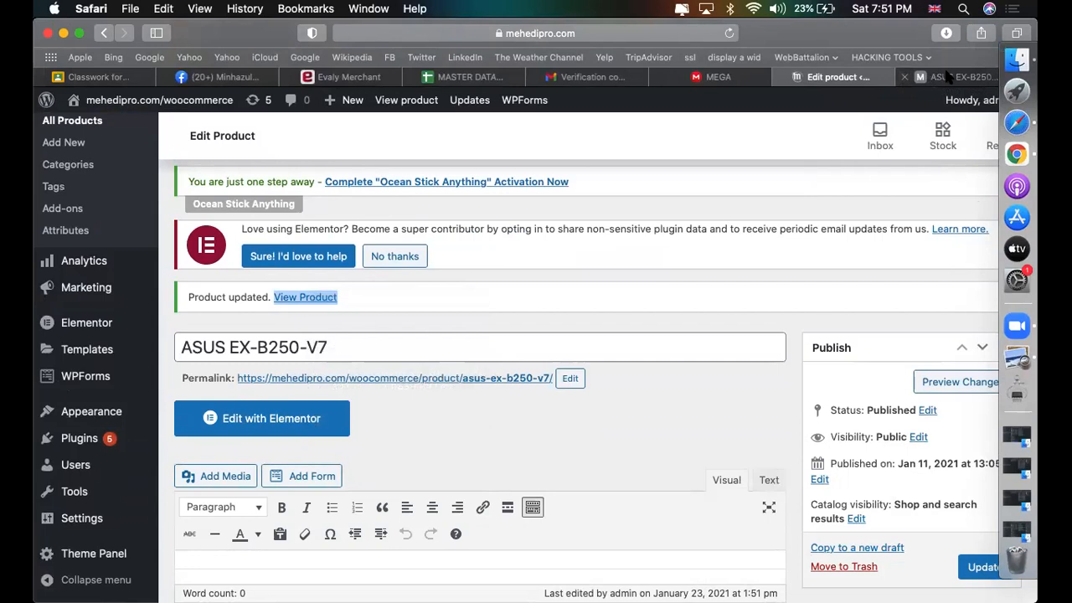
key(super+shift+bracketright)
scroll(360, 475, down, 5)
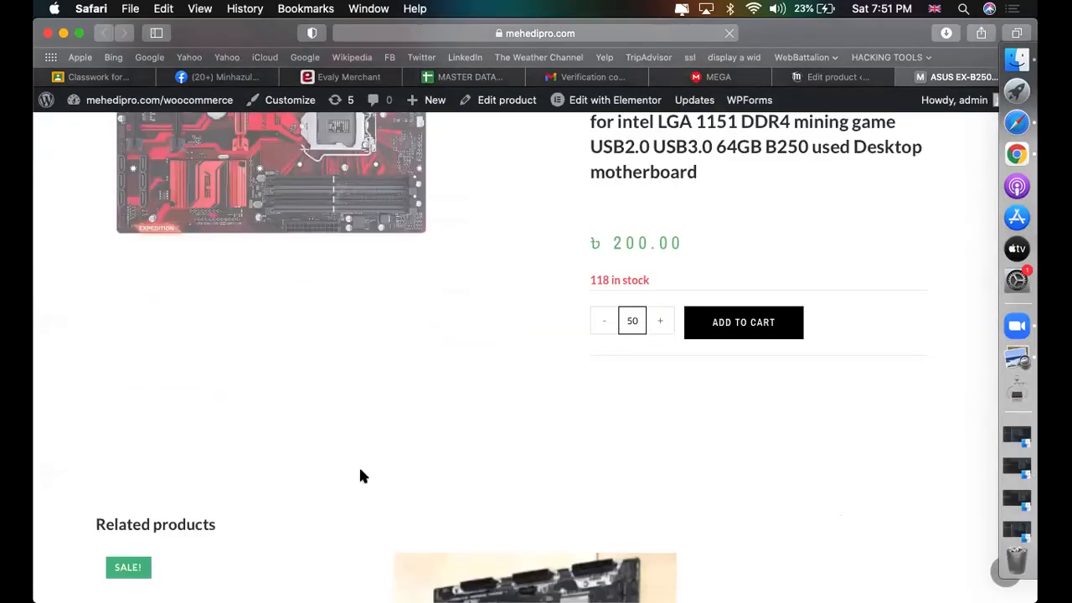
scroll(633, 348, up, 5)
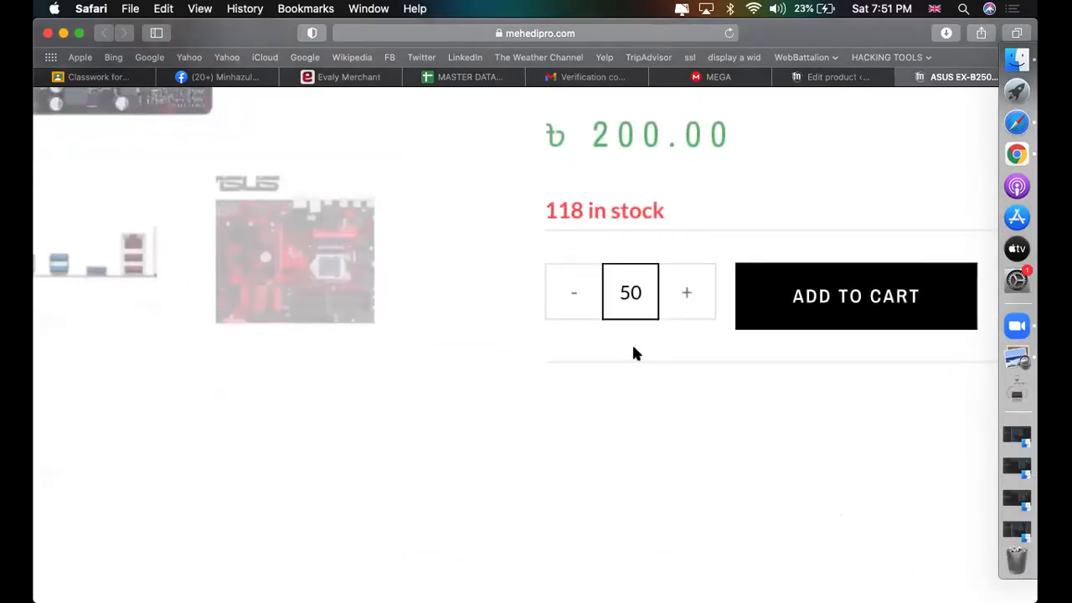
- Test the minimum quantity rule by trying to add 1 ASUS EX-B250-V7 to the cart, and clear the quantity
double_click(629, 293)
text(1)
click(756, 307)
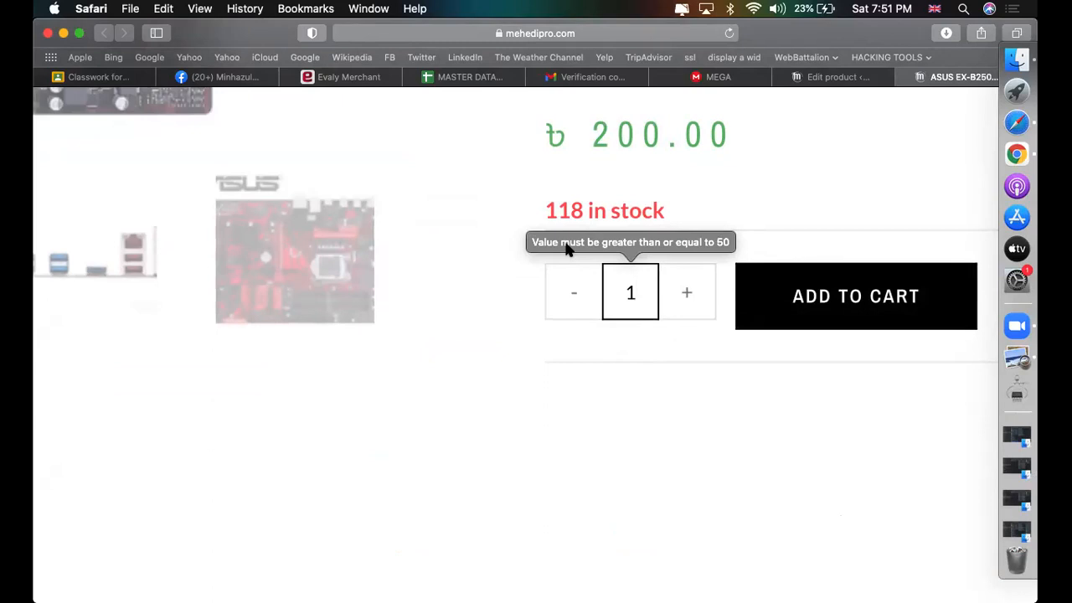
key(BackSpace)
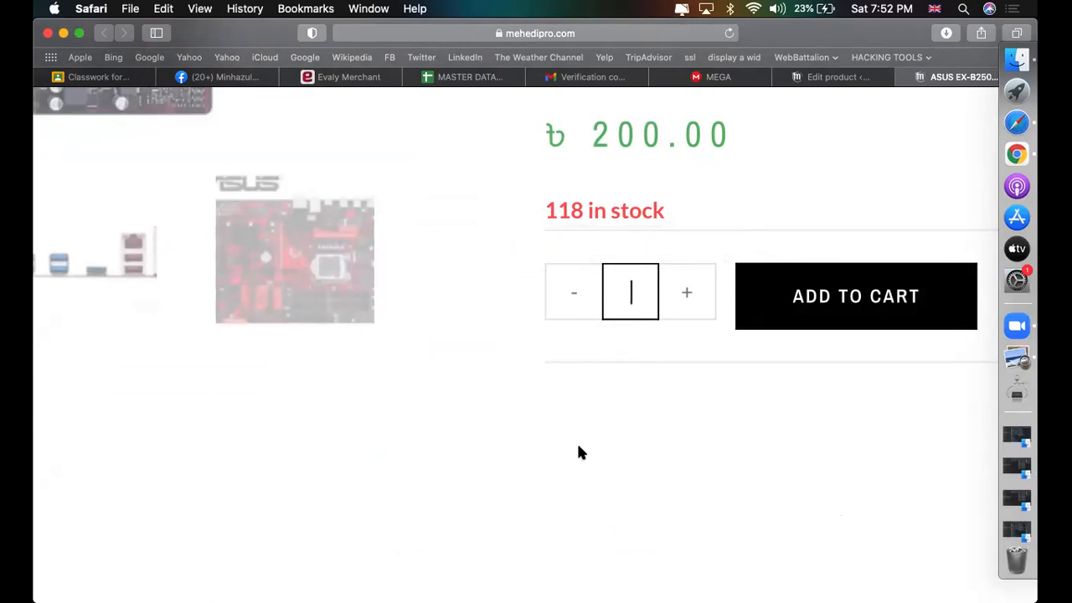
scroll(577, 447, down, 5)
scroll(578, 446, up, 5)
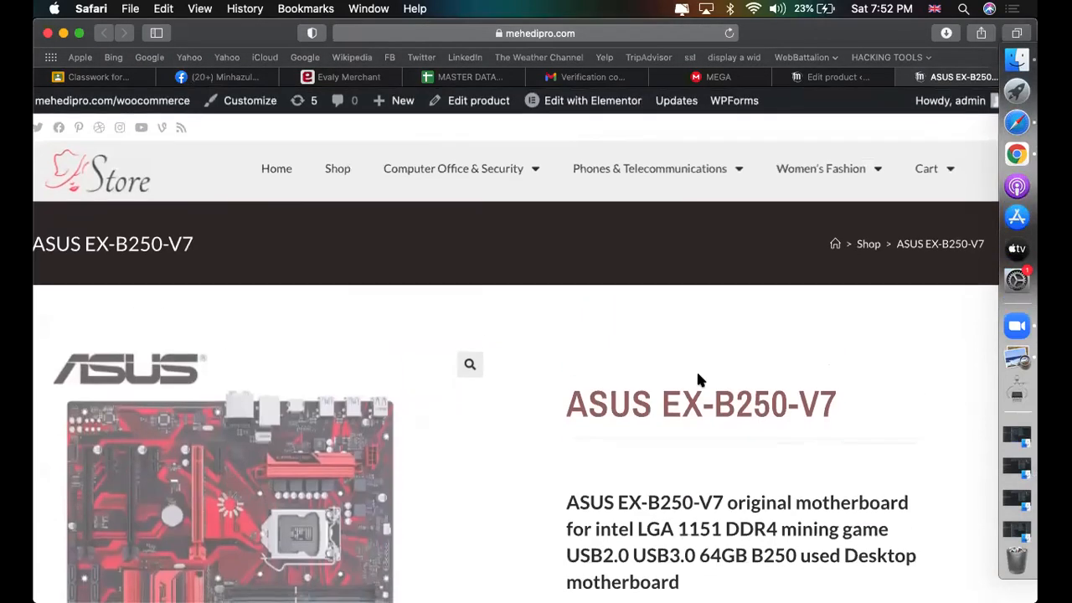
scroll(699, 380, down, 5)
- Load the Add Plugins page from the product editor, and browse the WooCommerce Enhancements Premium Features folder in MEGA meanwhile
click(827, 76)
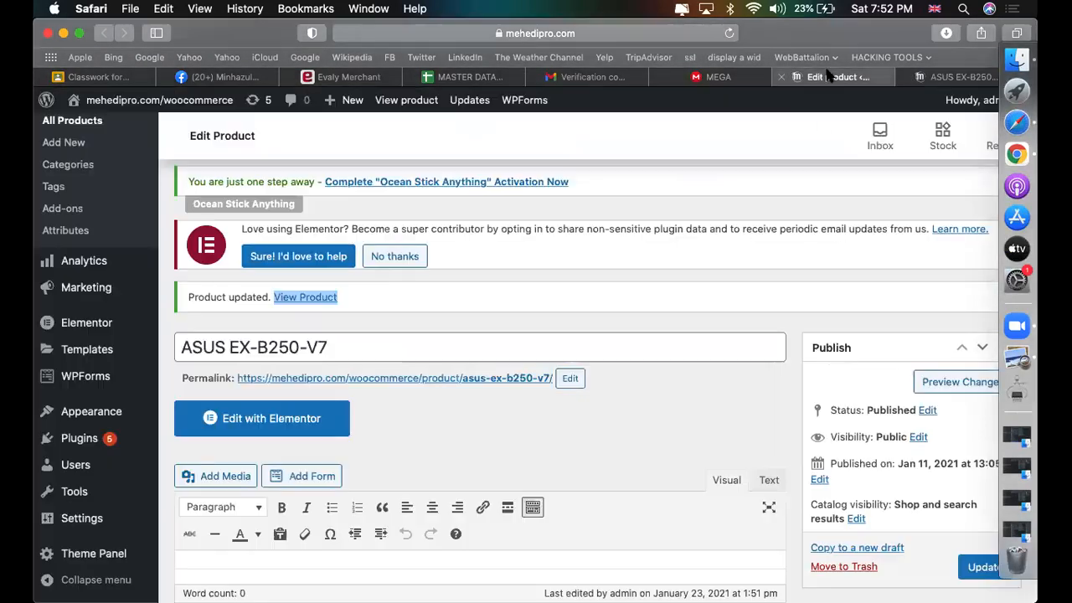
scroll(388, 455, down, 5)
mouse_move(117, 444)
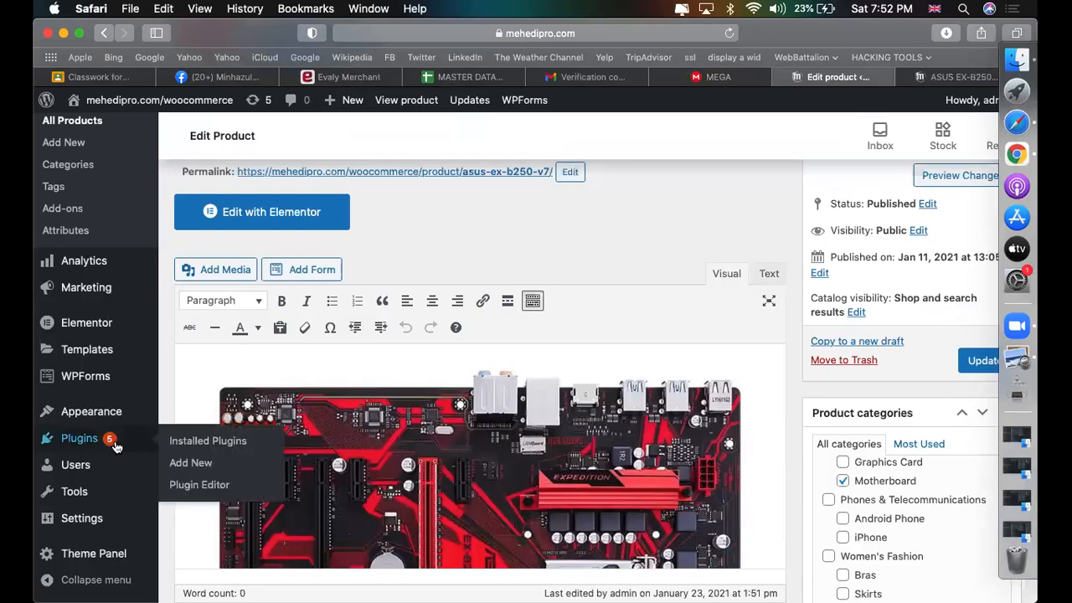
click(707, 77)
scroll(609, 311, down, 1)
click(586, 355)
scroll(583, 340, down, 5)
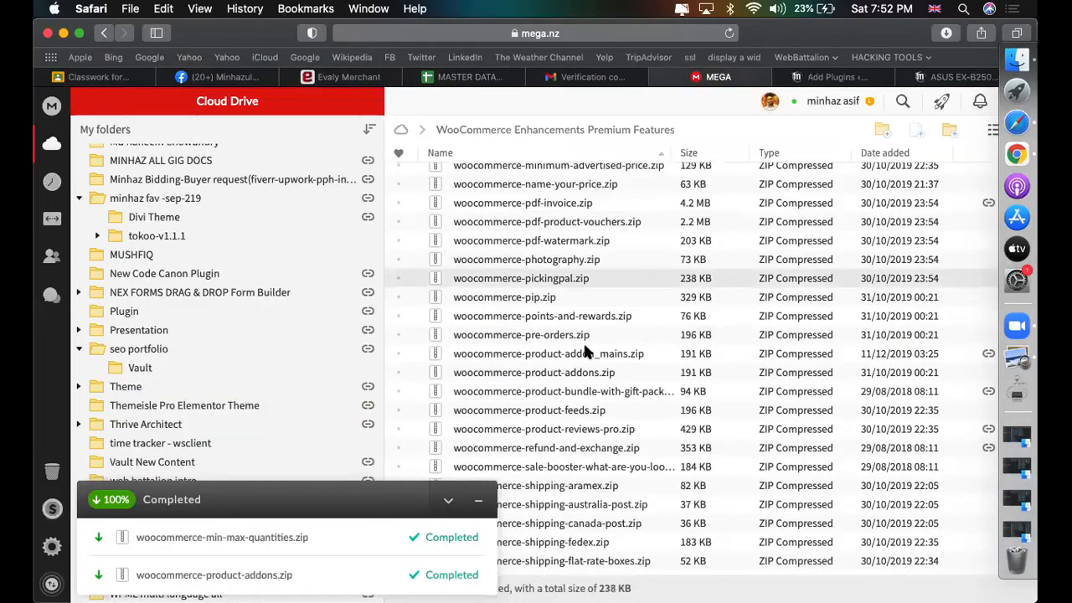
- Return to the Add Plugins page and open the form for uploading a plugin in .zip format
click(833, 77)
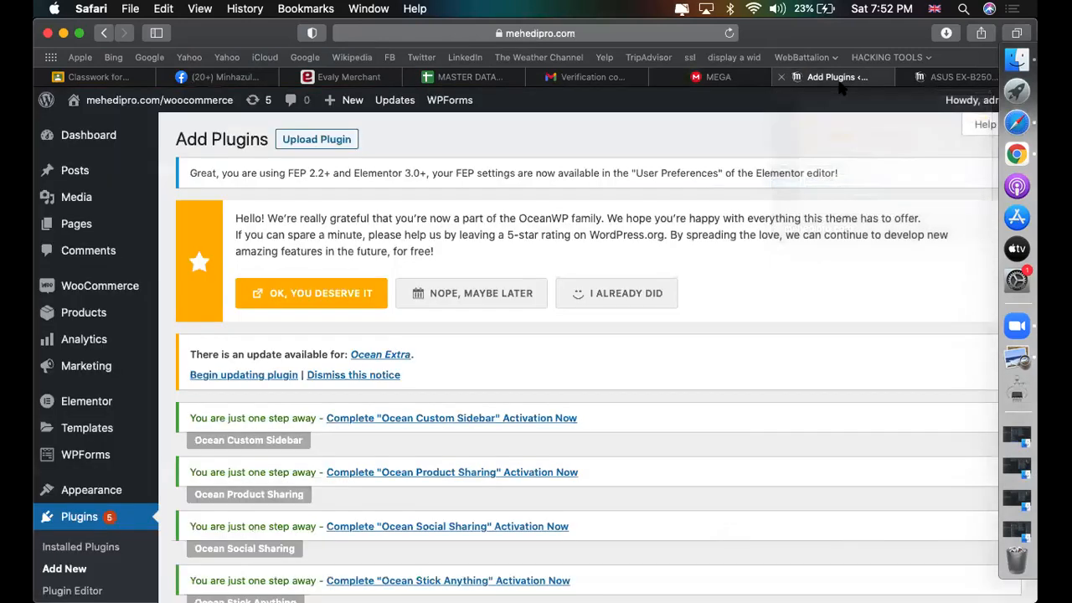
scroll(612, 351, down, 8)
click(816, 393)
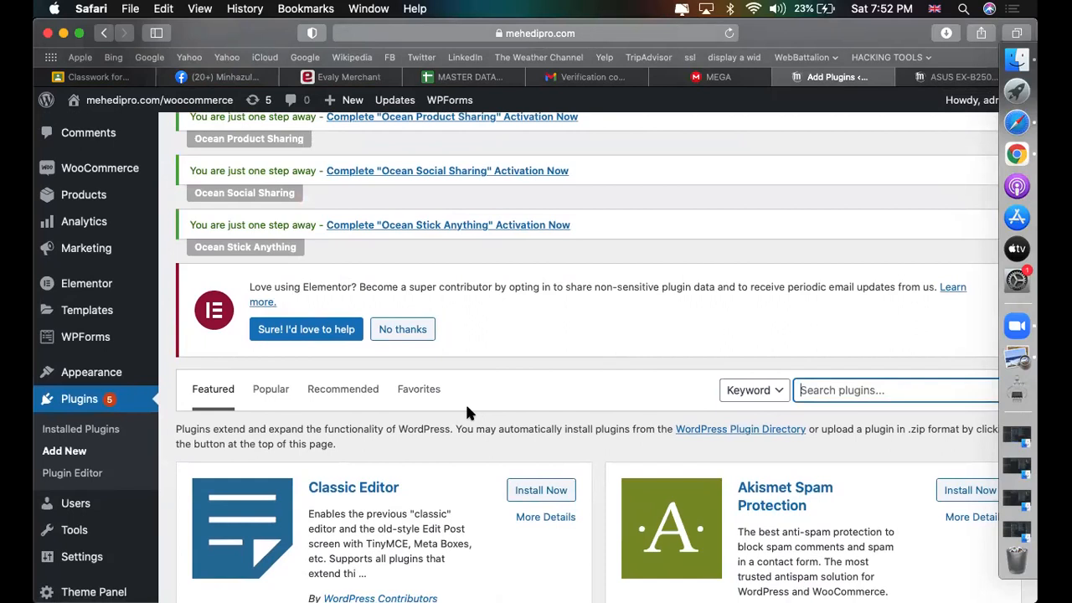
scroll(352, 394, up, 5)
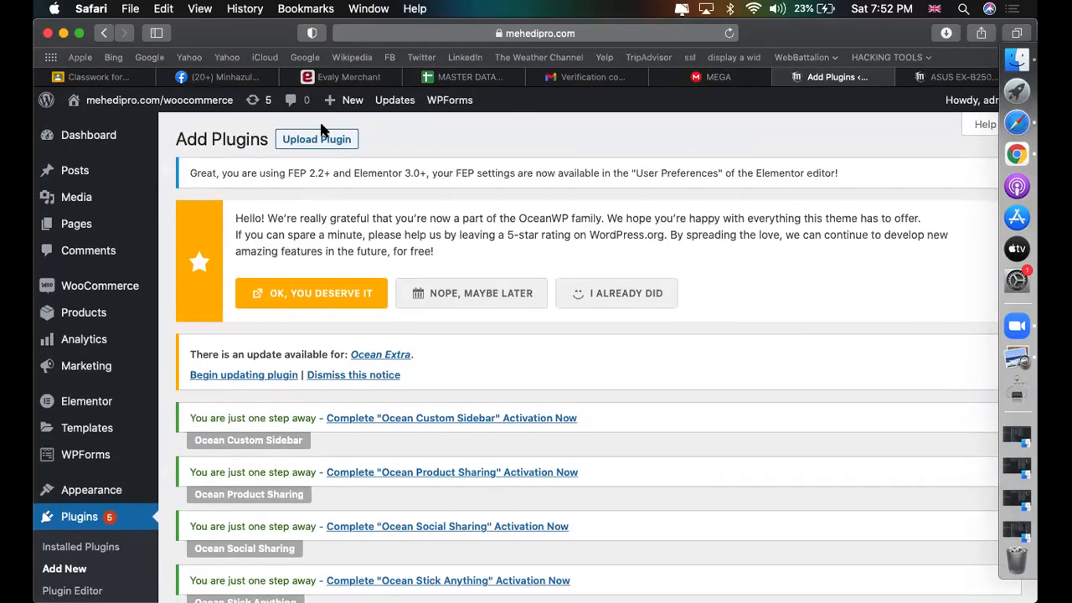
triple_click(322, 125)
scroll(416, 167, down, 5)
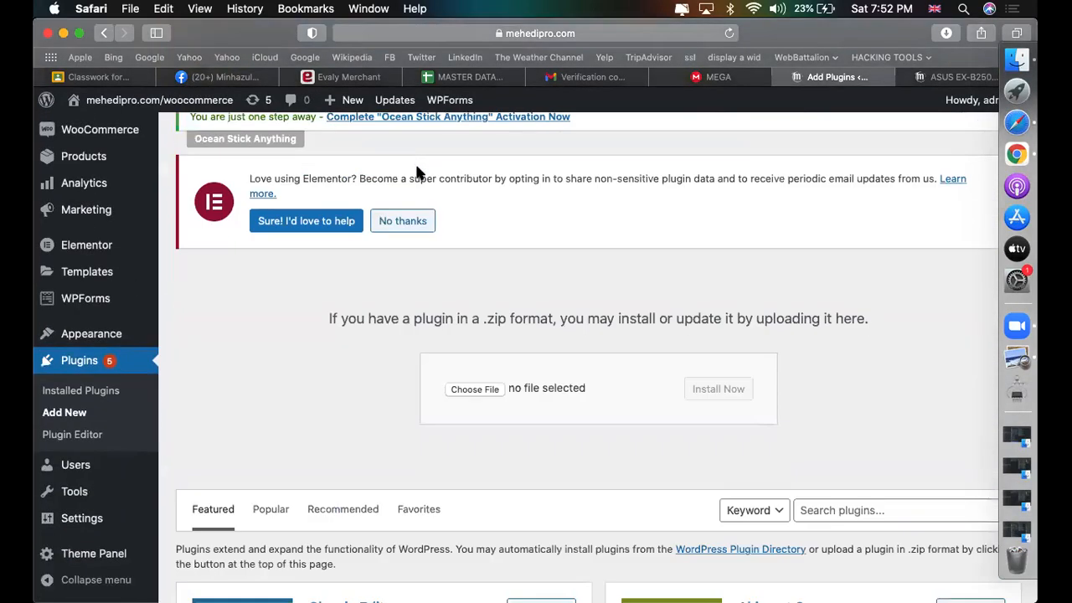
- Try to install the plugin from woo-product-table-pro-7.0.2.zip in the Downloads folder
click(470, 388)
click(343, 278)
scroll(342, 278, down, 2)
scroll(342, 280, down, 2)
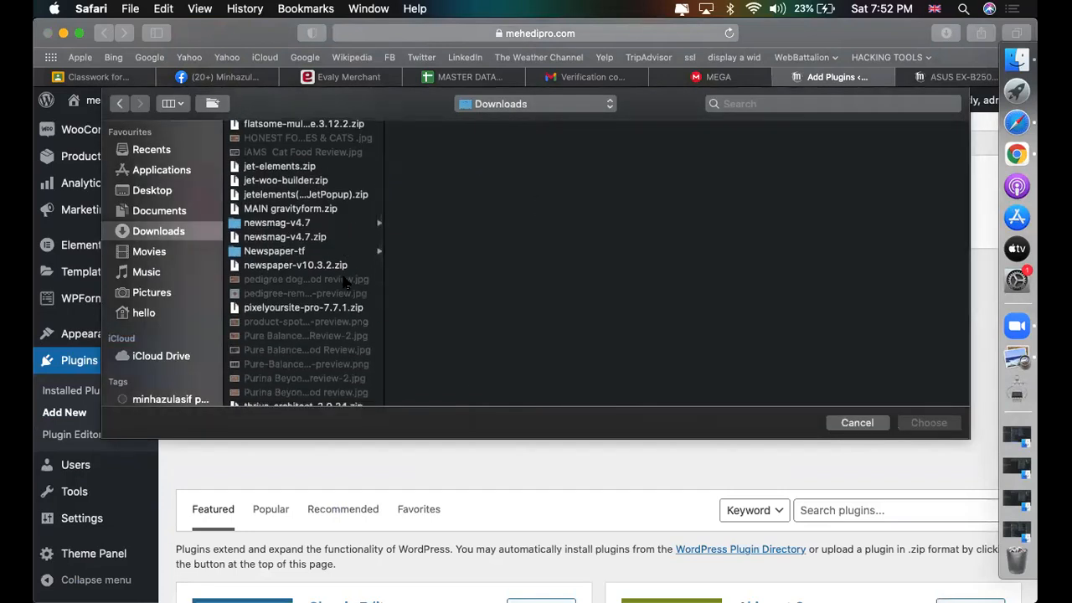
key(w)
scroll(308, 380, down, 1)
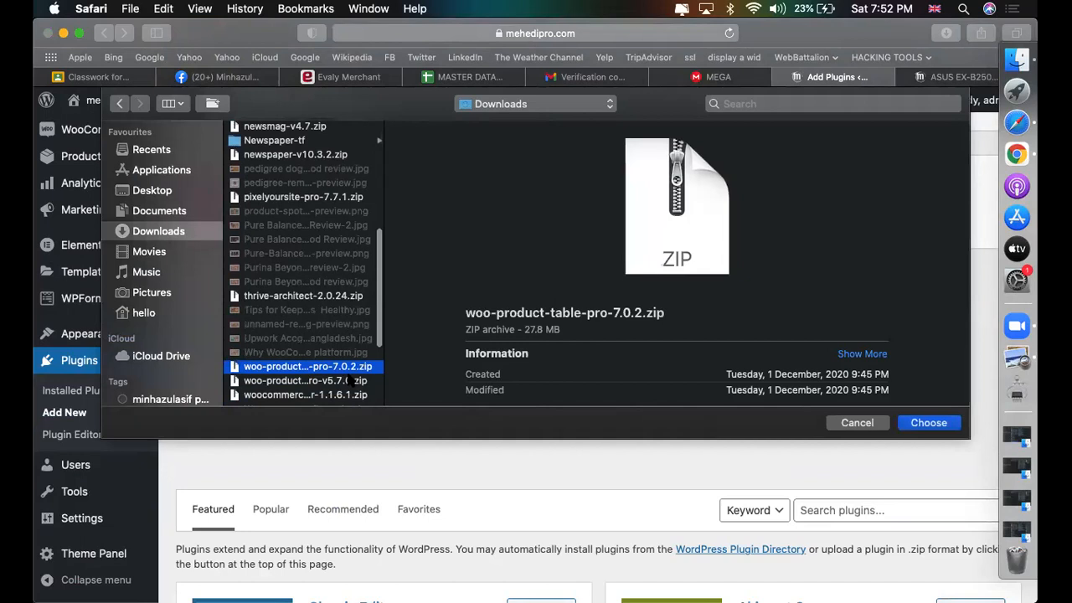
key(Return)
click(734, 391)
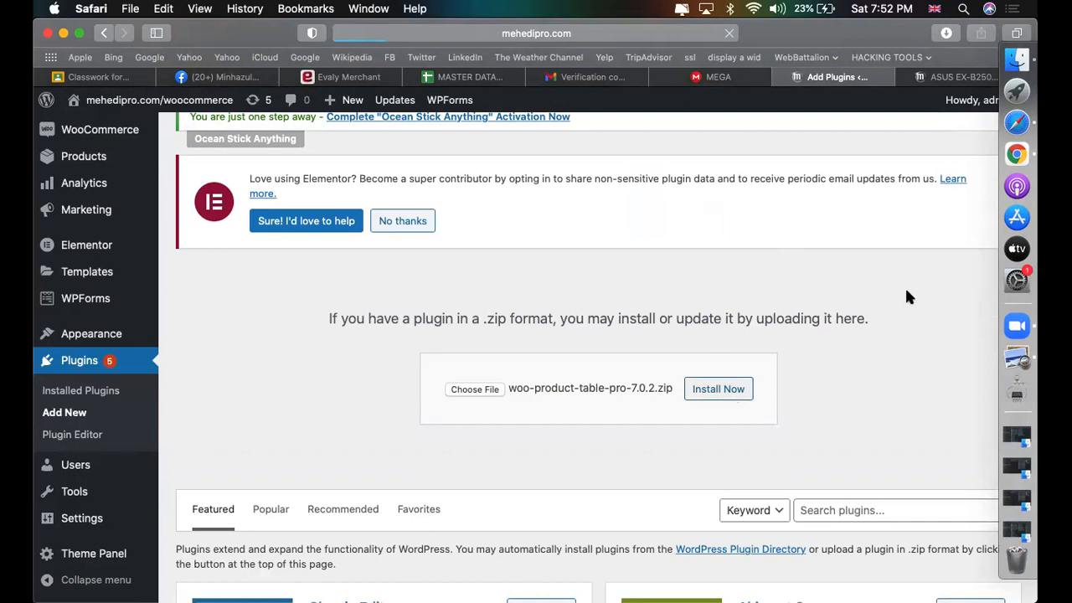
- Look through the plugin archives in MEGA's WooCommerce Enhancements Premium Features folder, collapsing the list of completed transfers
click(716, 77)
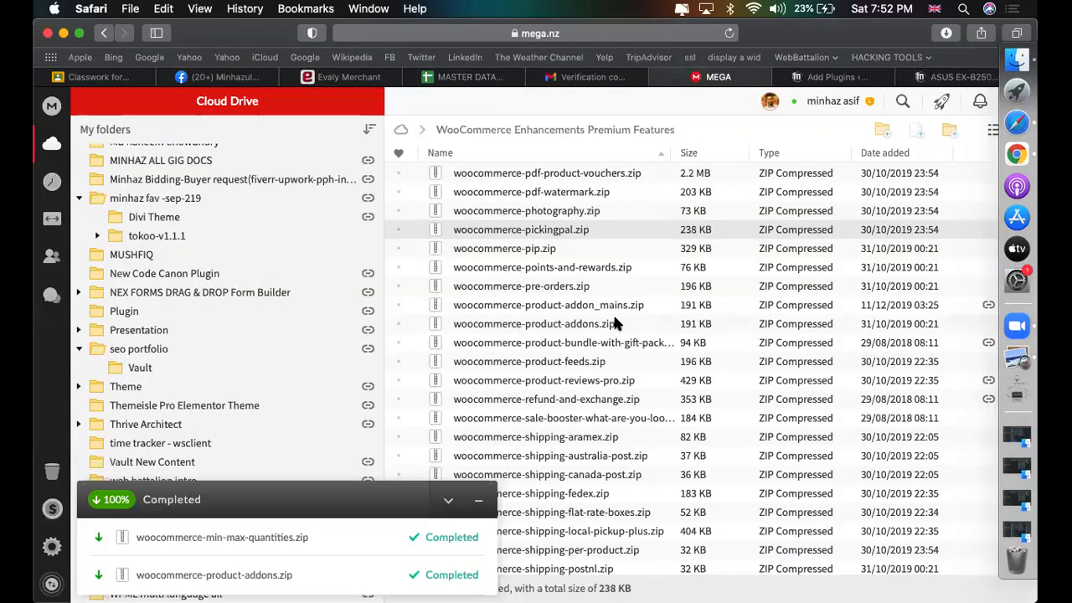
scroll(614, 317, down, 3)
scroll(613, 322, down, 5)
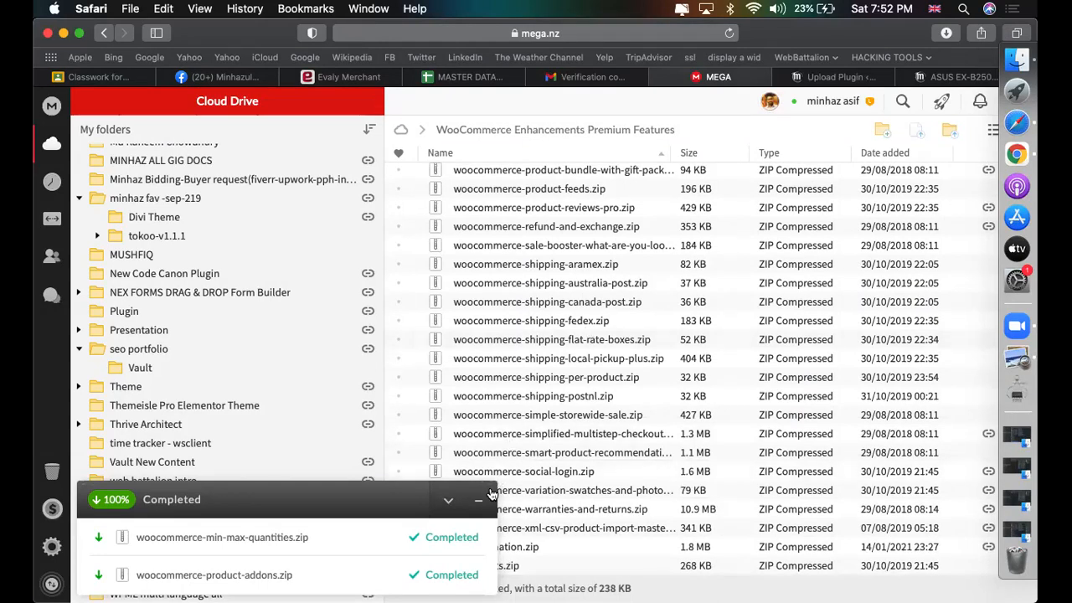
click(448, 500)
click(553, 527)
scroll(494, 458, up, 8)
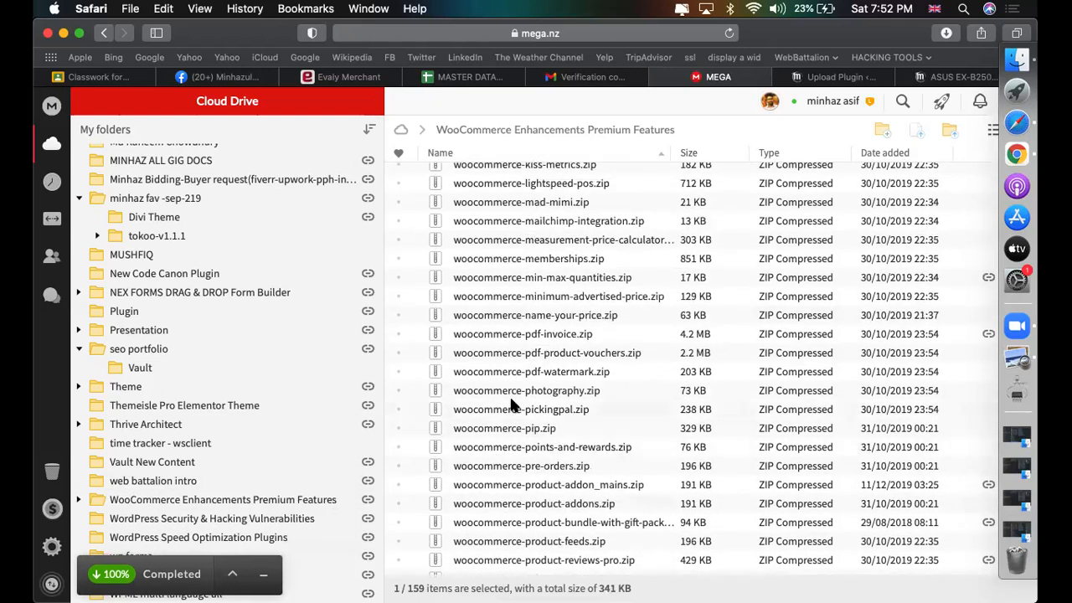
scroll(603, 340, up, 7)
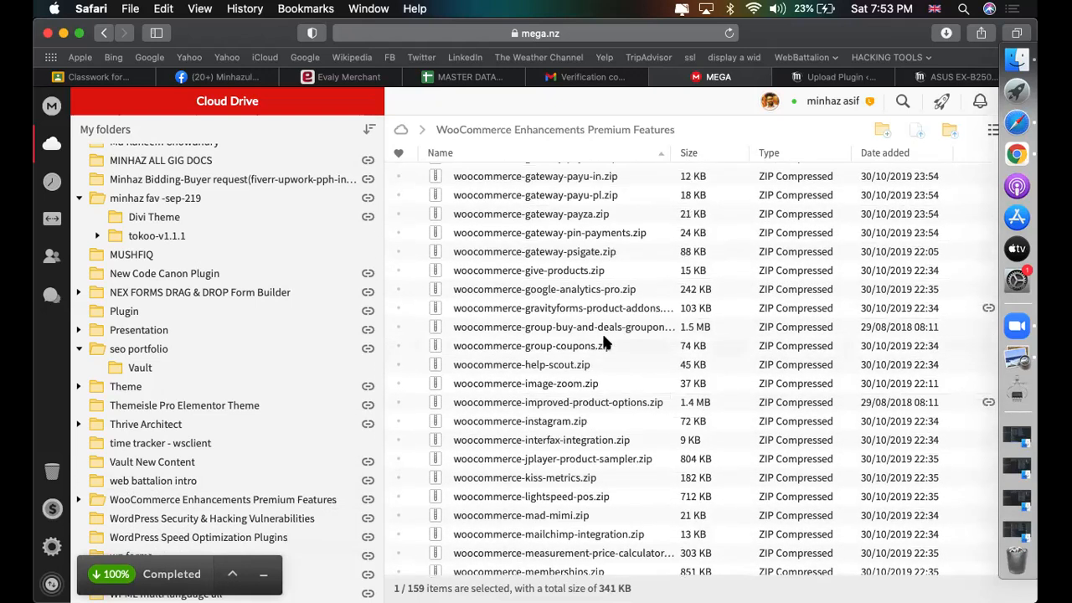
scroll(602, 341, up, 3)
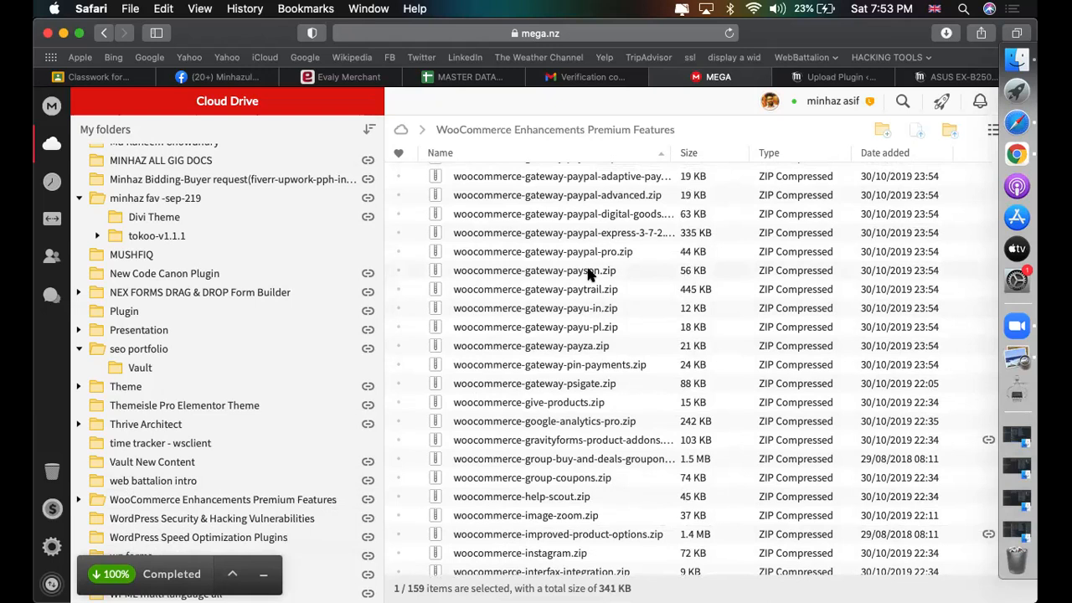
- Examine the WooCommerce payment gateway archives in the folder, including the PayPal, PayU, Payza and Psigate plugins
click(589, 274)
key(Down)
key(Down)
key(Down)
key(Down)
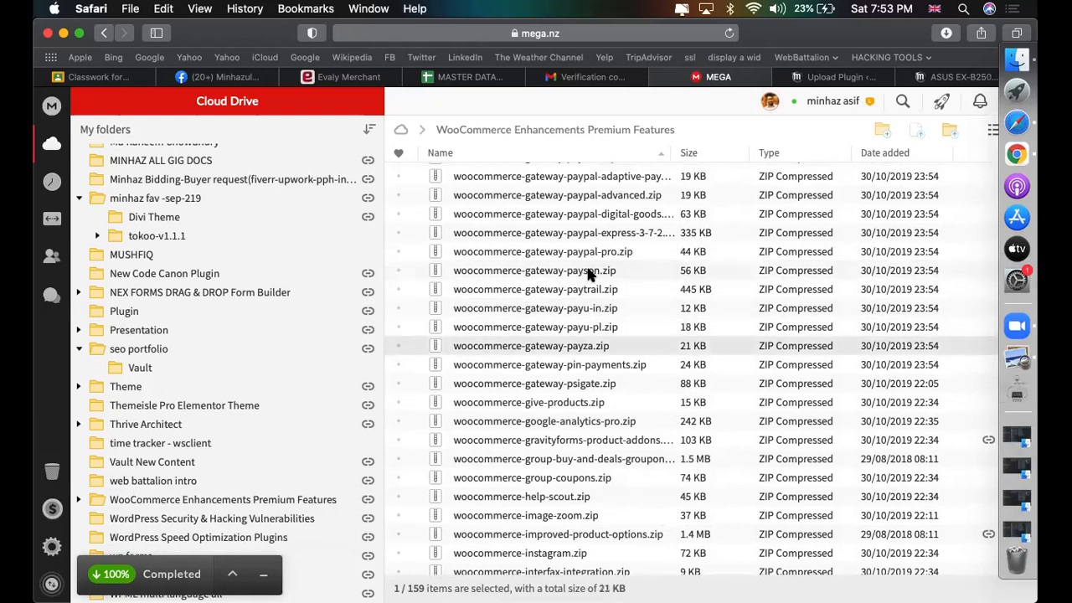
key(Down)
key(Down)
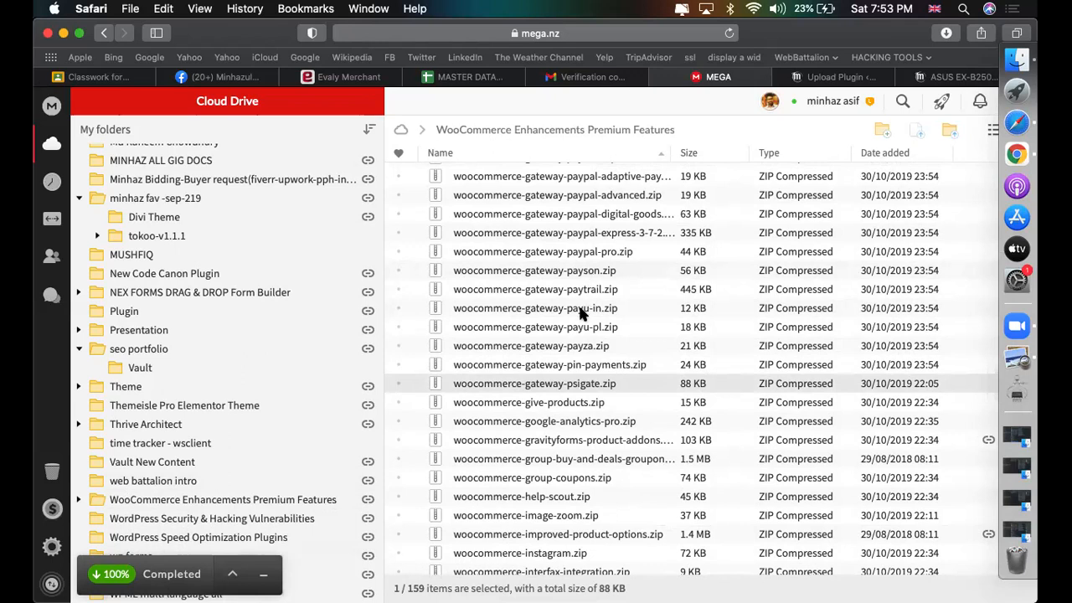
click(577, 307)
click(602, 328)
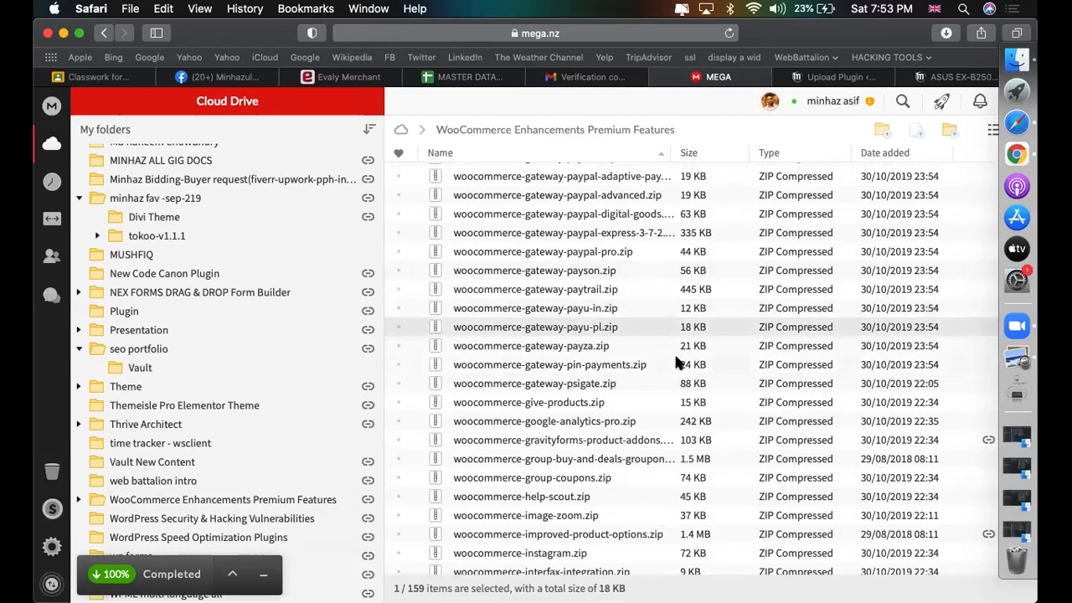
click(604, 252)
click(606, 234)
scroll(605, 233, up, 3)
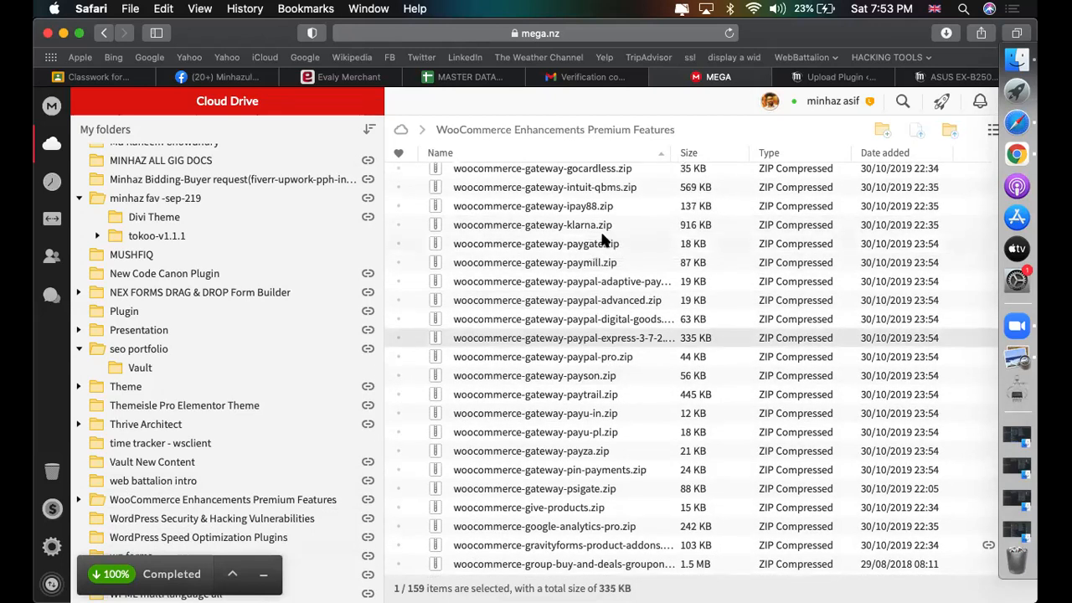
scroll(595, 231, up, 2)
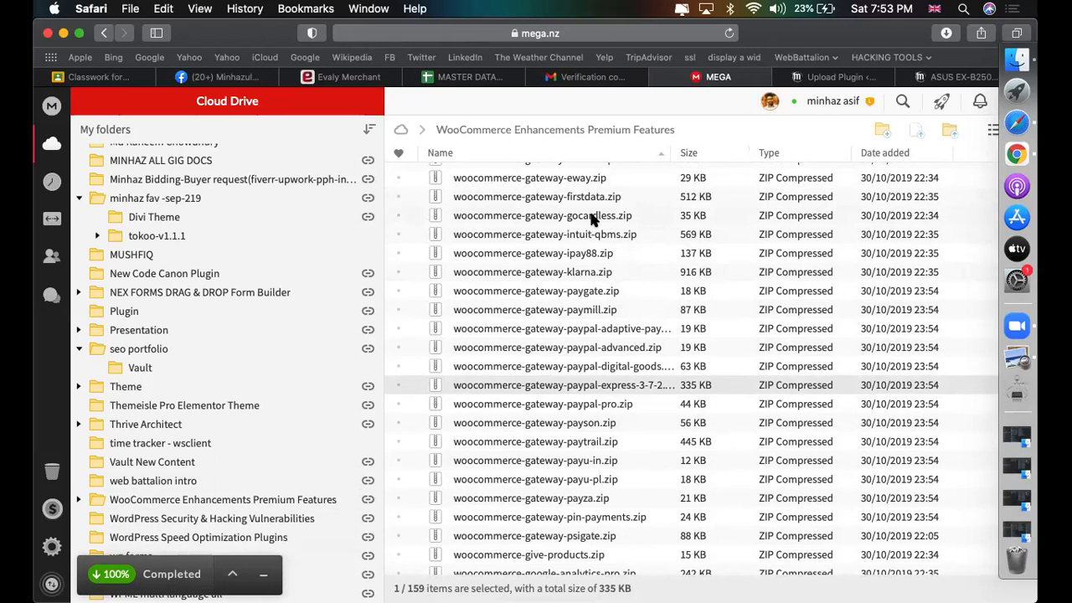
- Check the outcome of the plugin installation, and open the Downloads folder in Finder
click(878, 77)
scroll(708, 320, down, 10)
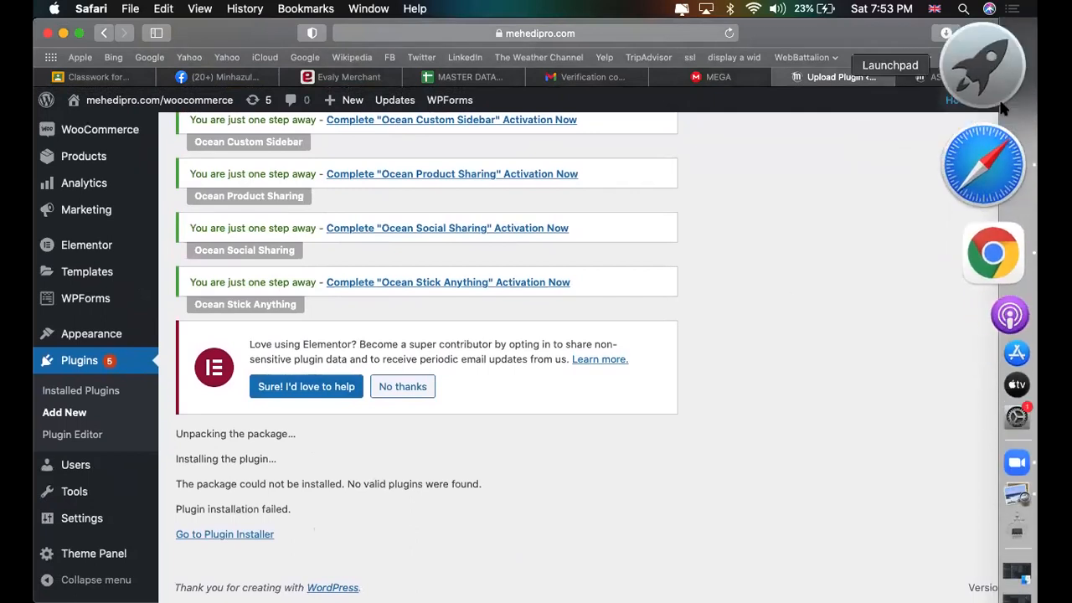
click(995, 71)
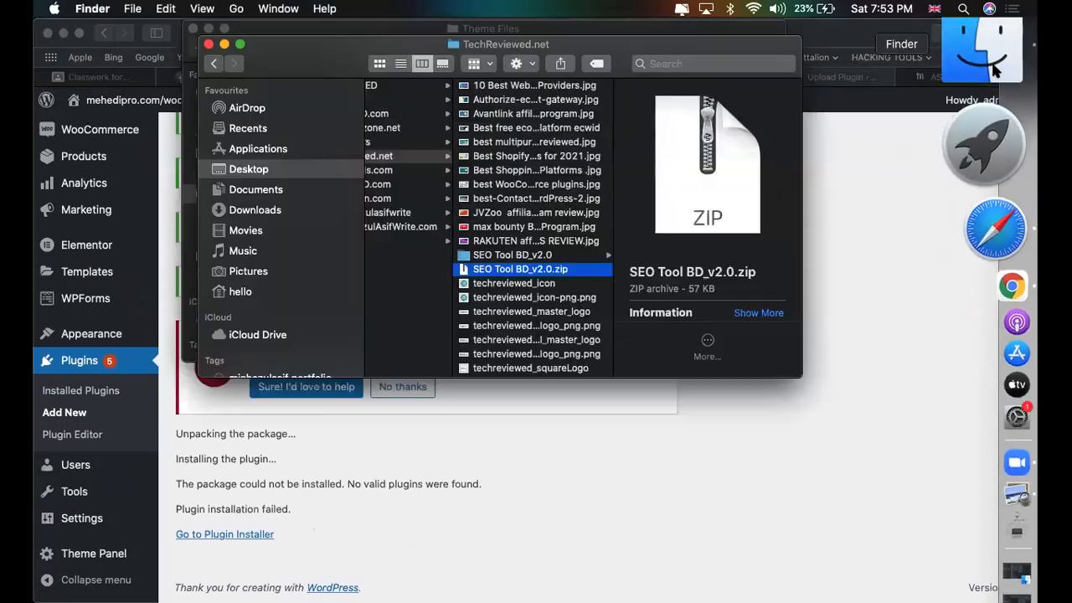
click(272, 211)
scroll(430, 243, down, 5)
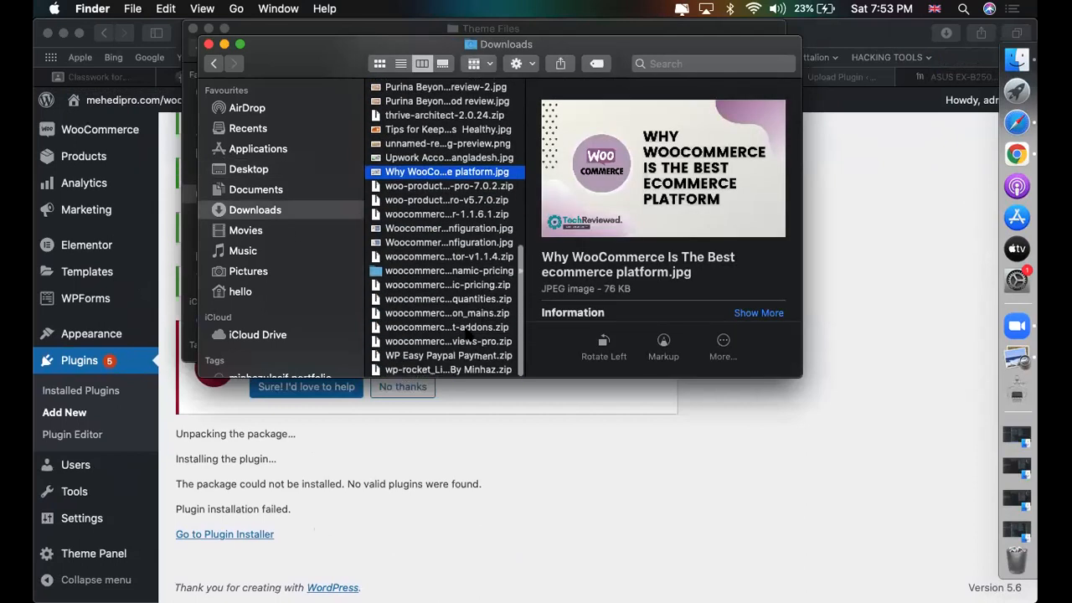
- Examine the downloaded WooCommerce items one by one, from the dynamic pricing folder to the product add-ons and reviews archives
click(441, 273)
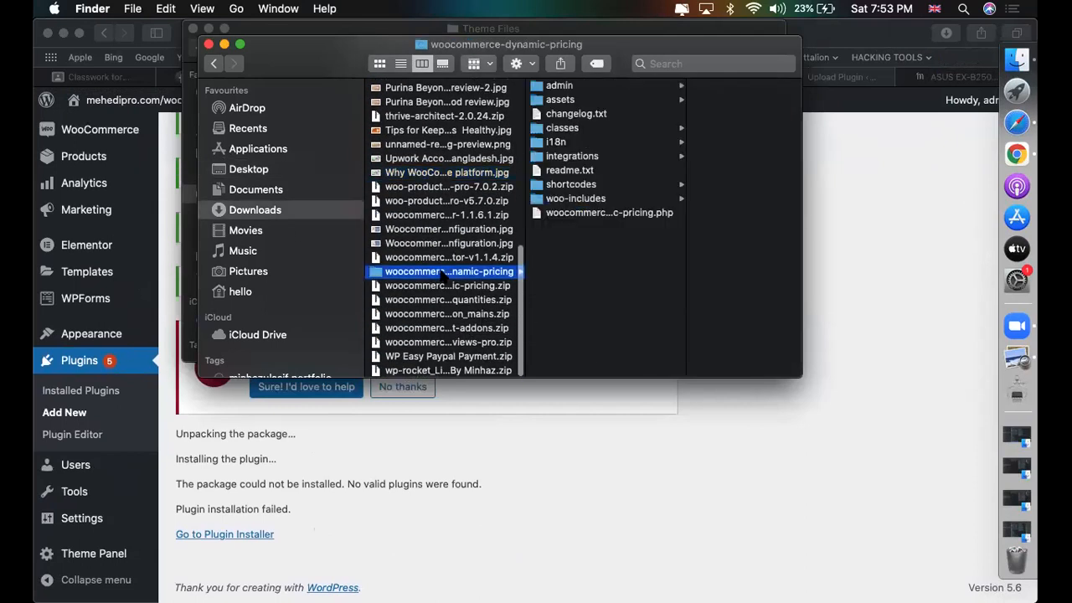
click(460, 328)
key(Up)
key(Up)
key(Up)
key(Up)
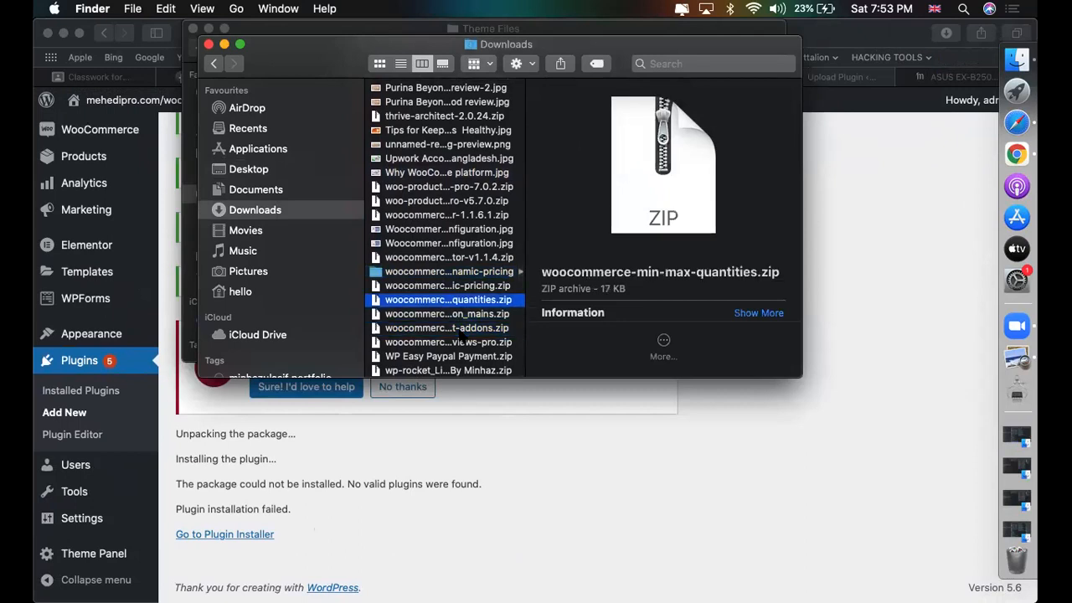
key(Down)
key(Down)
key(Down)
key(Down)
key(Down)
key(Down)
key(Up)
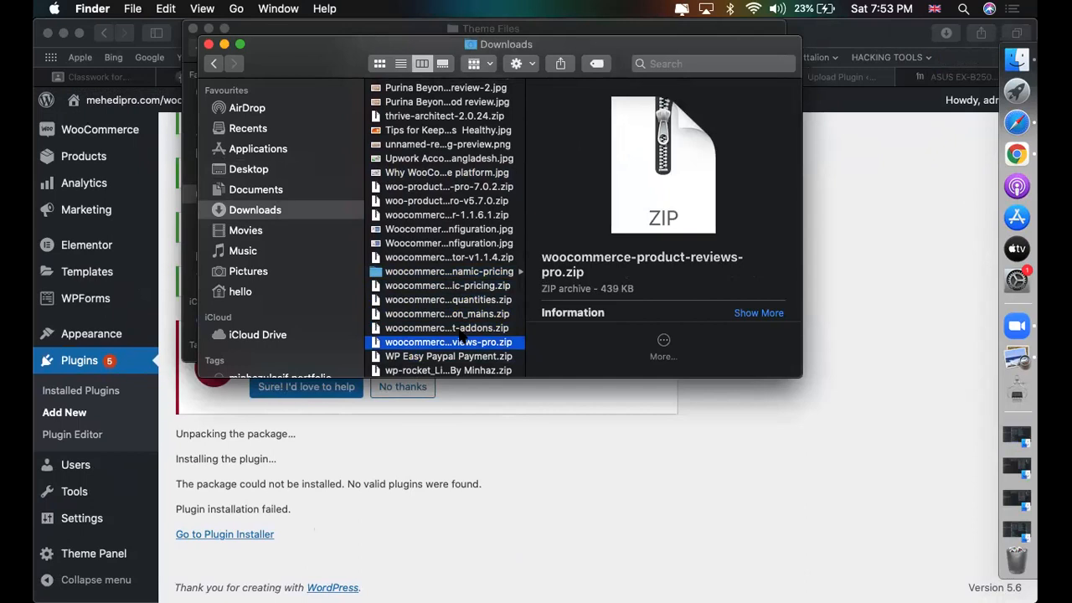
key(Up)
click(460, 332)
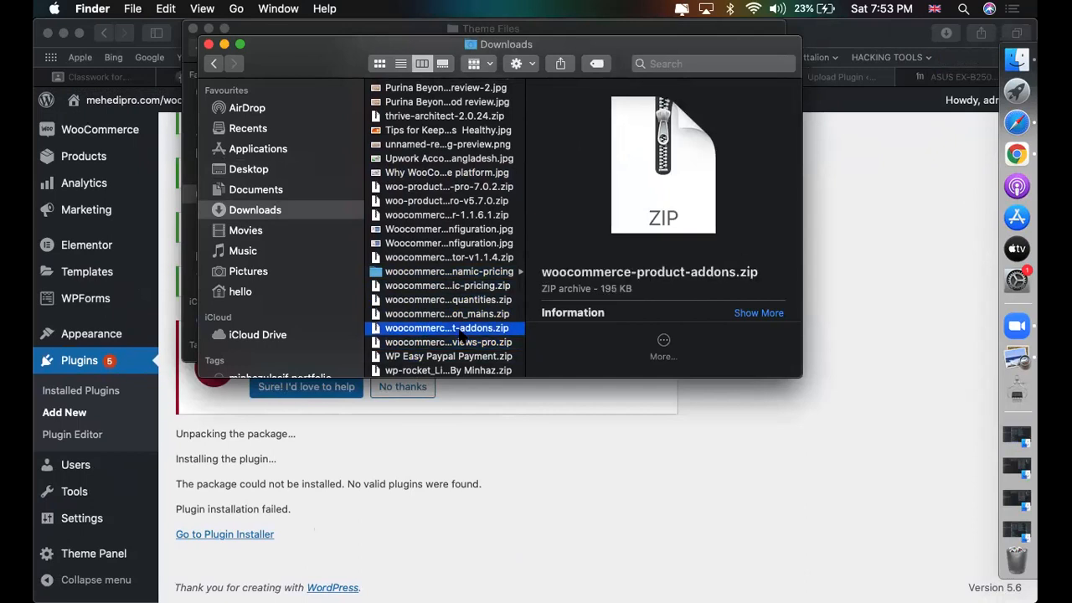
key(Up)
key(Up)
key(Up)
key(Up)
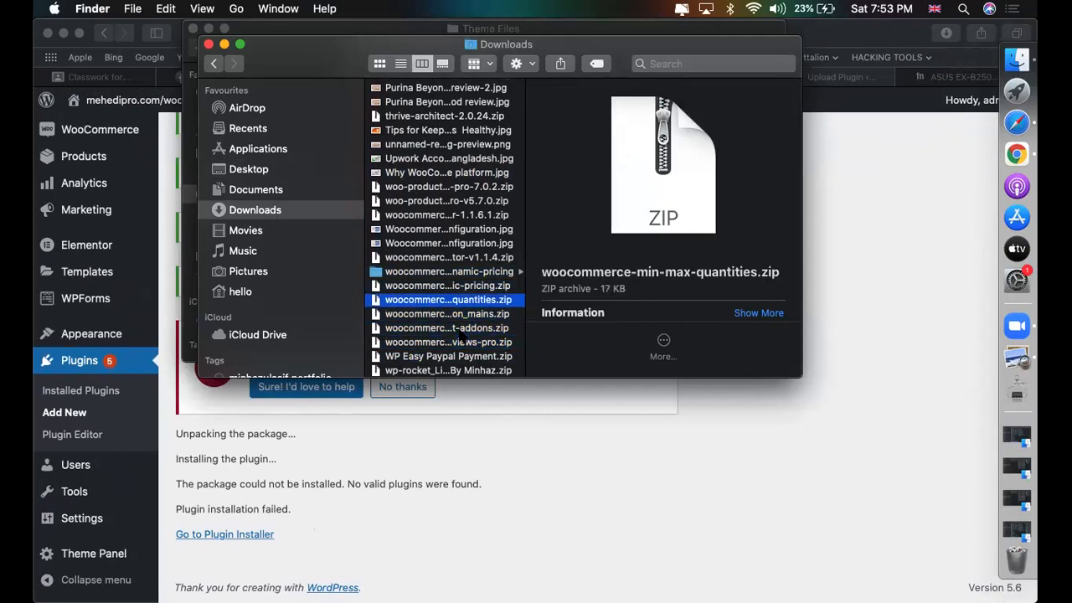
key(Up)
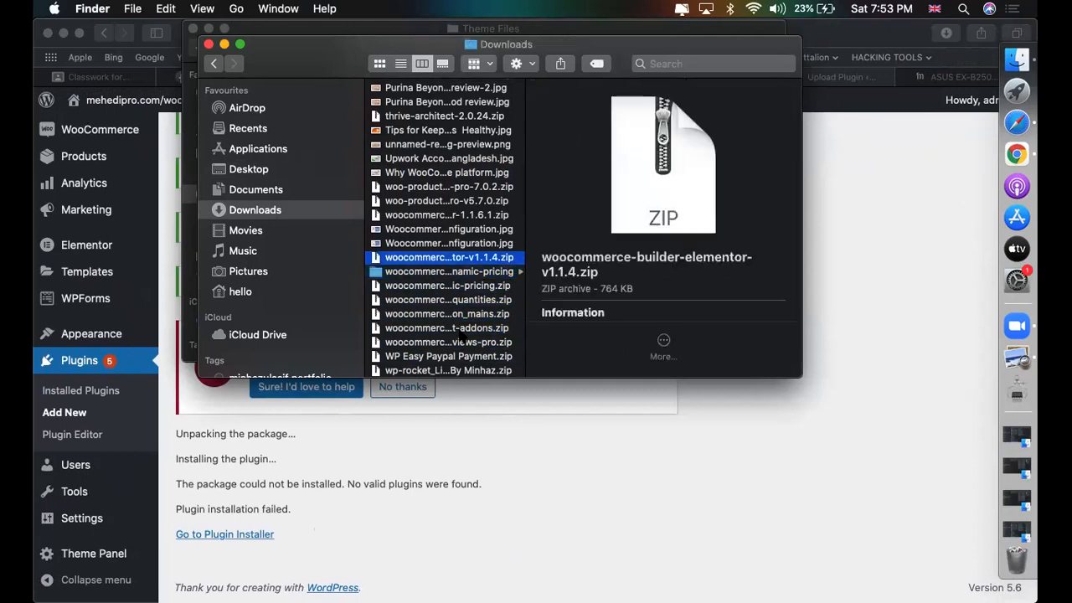
key(Up)
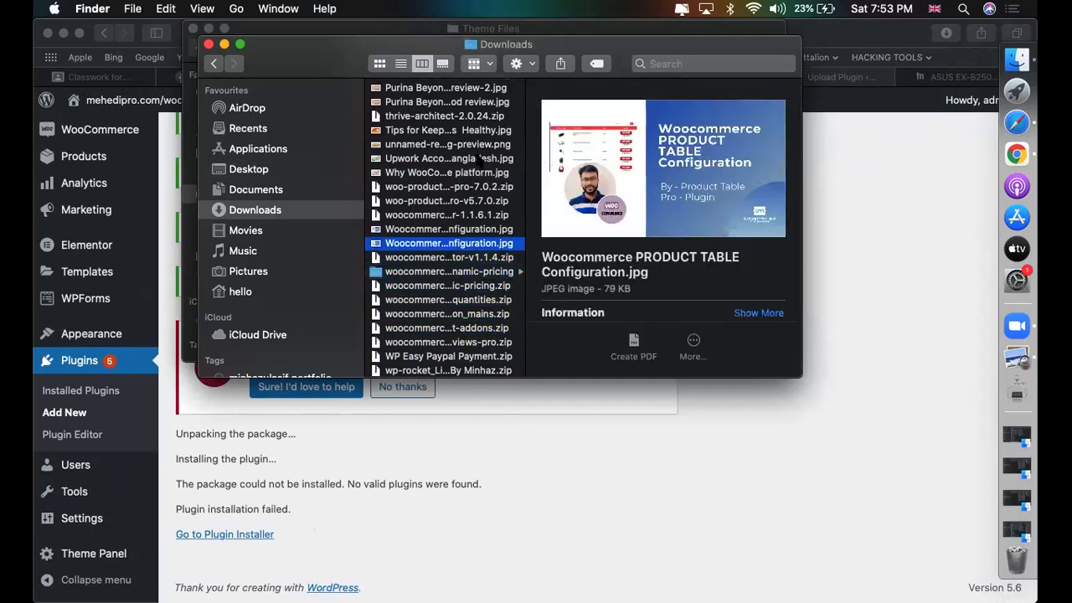
- Unpack woo-product-table-pro-7.0.2.zip in Downloads, and look for its contents there and on the Desktop
double_click(470, 189)
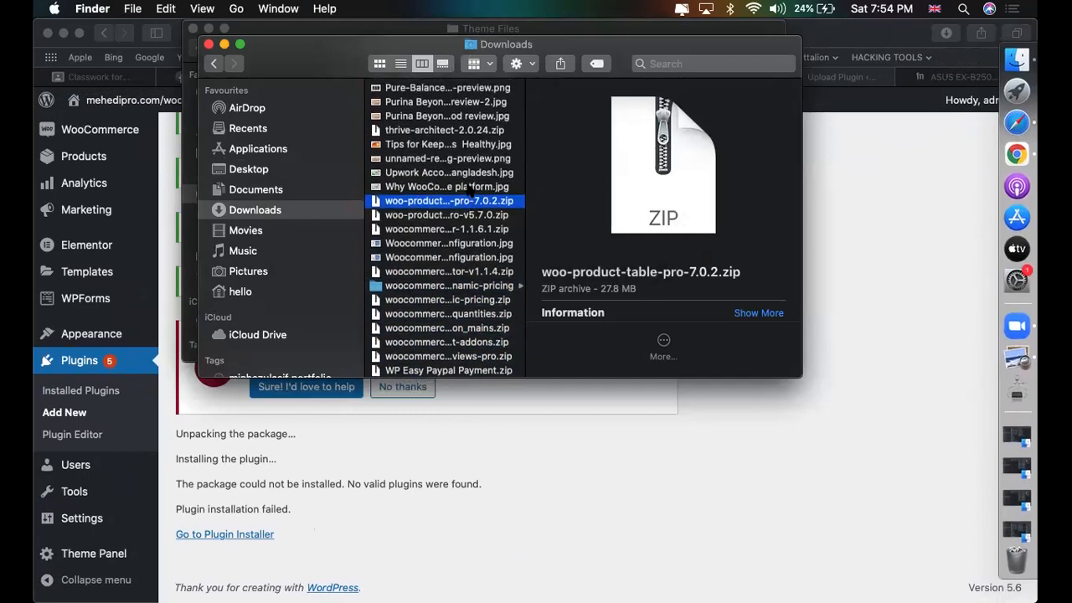
scroll(471, 190, up, 8)
scroll(470, 189, down, 8)
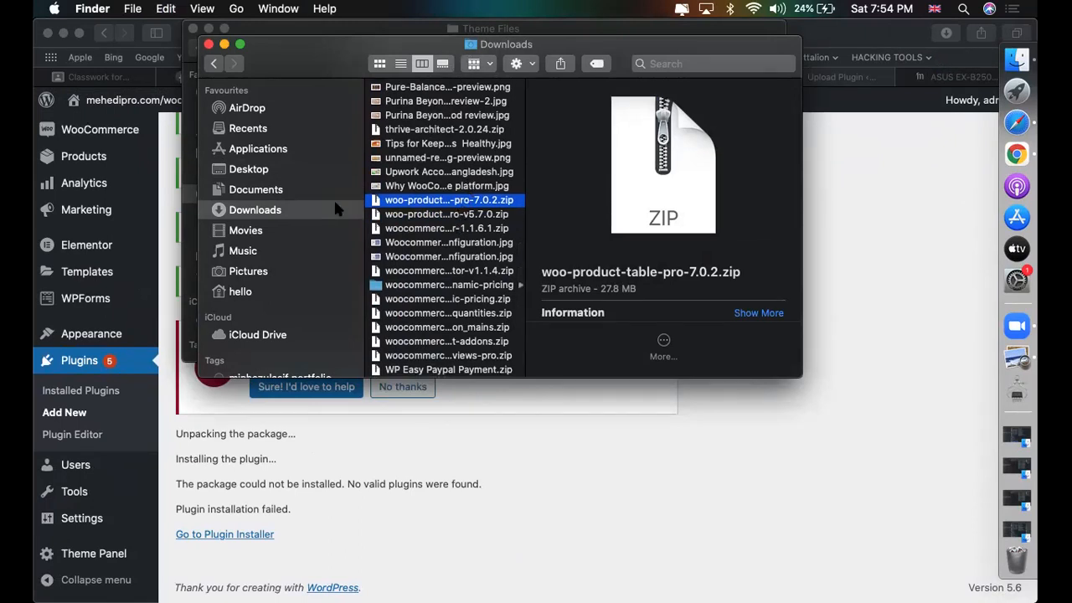
scroll(394, 235, down, 2)
click(255, 169)
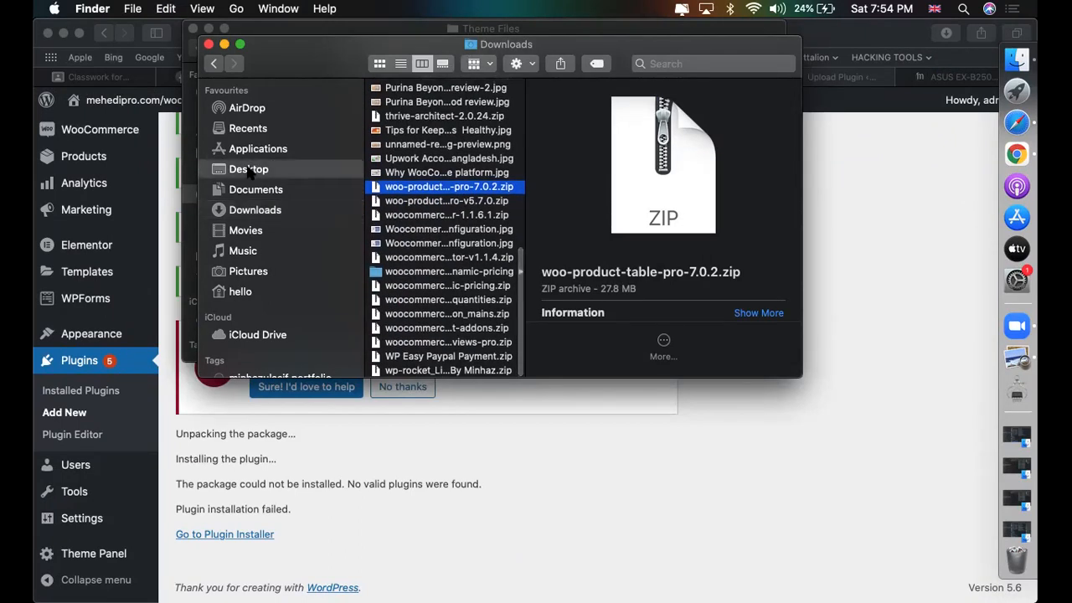
scroll(417, 287, down, 10)
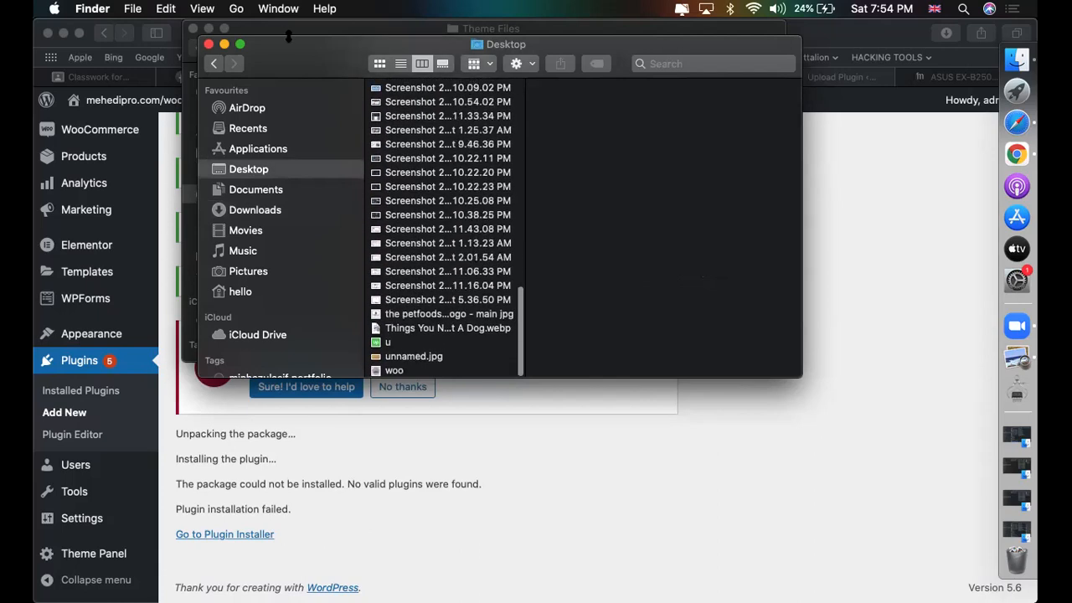
- Create a folder named 1 on the Desktop and paste the copied Woo Product Table Pro archive into it
click(379, 64)
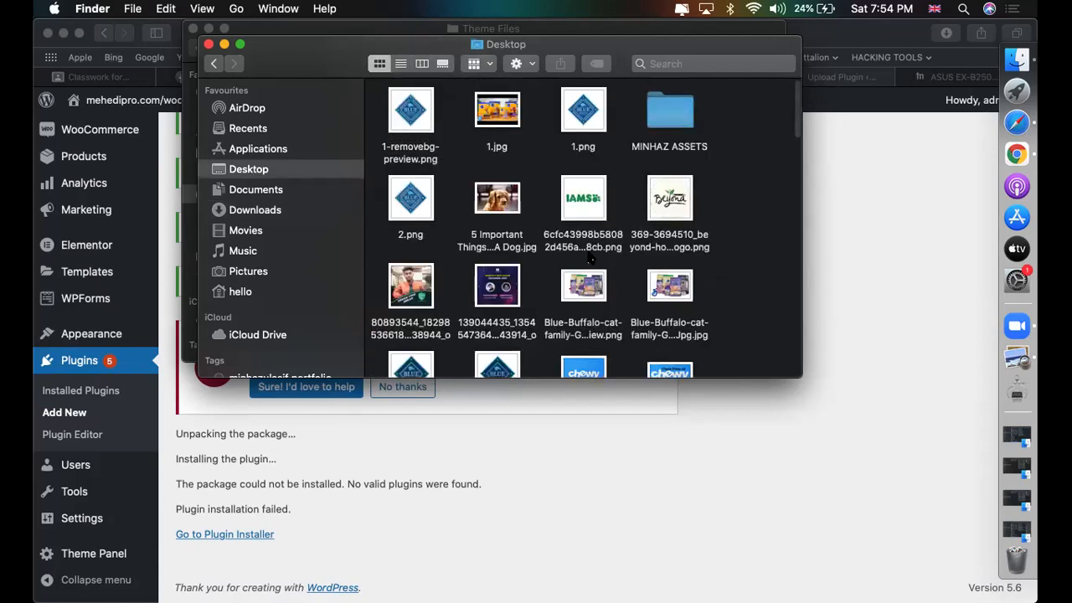
right_click(792, 300)
click(799, 306)
text(1)
double_click(767, 302)
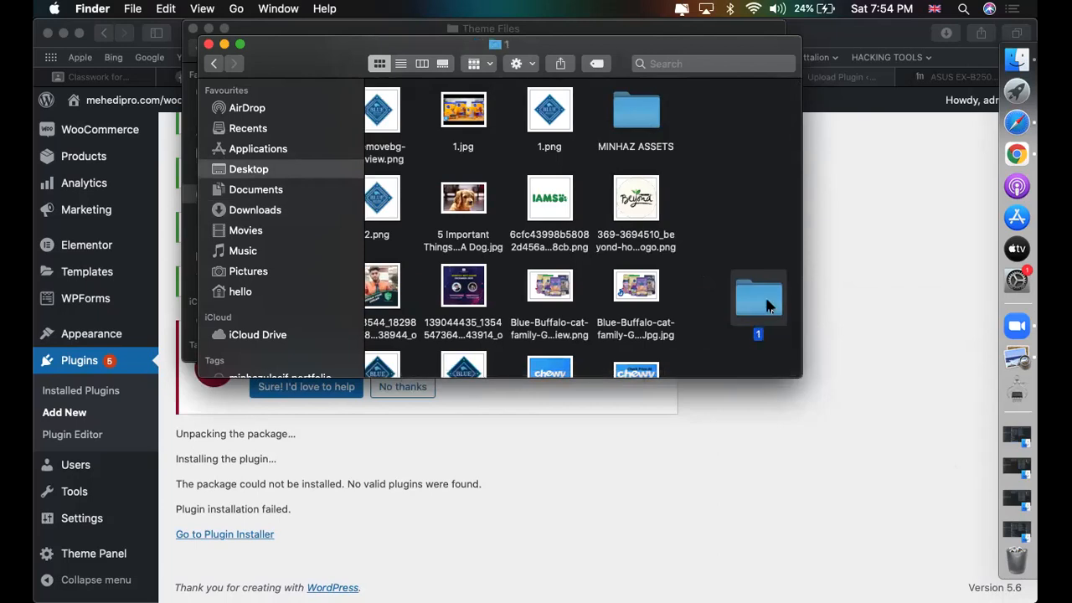
key(super+v)
- Extract the pasted archive and select woo-product-table-pro_V7.0.2_25.8.2020.zip inside its Main Files folder
double_click(412, 117)
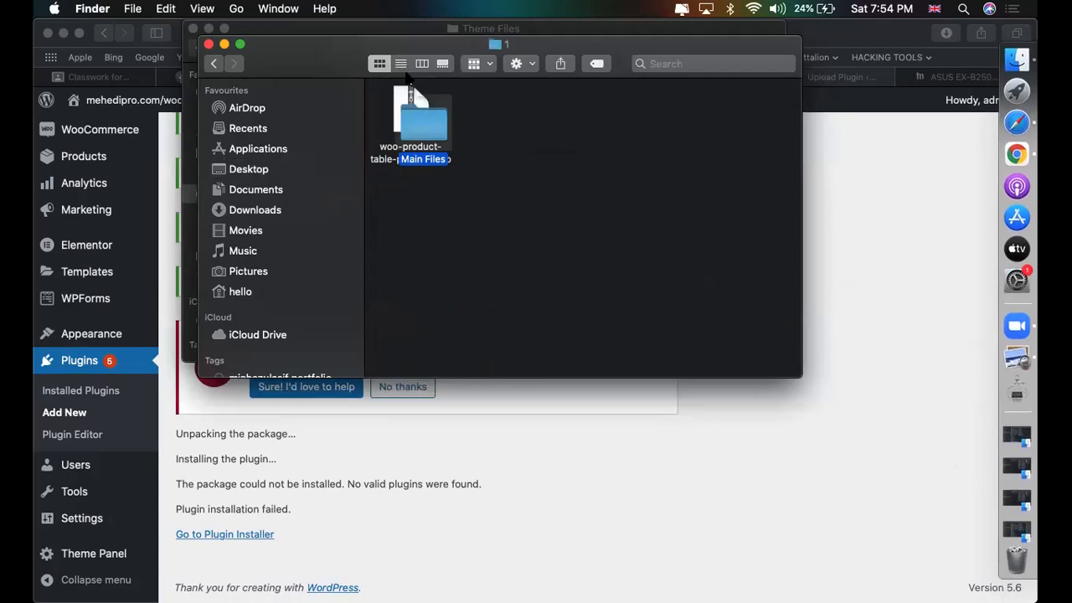
click(422, 64)
click(712, 158)
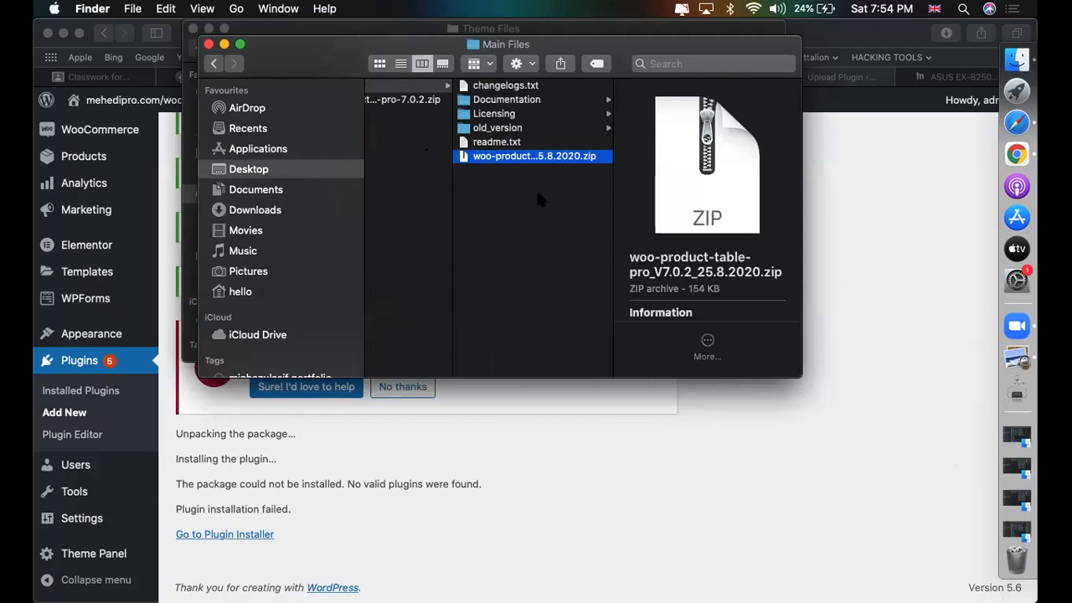
scroll(534, 173, left, 3)
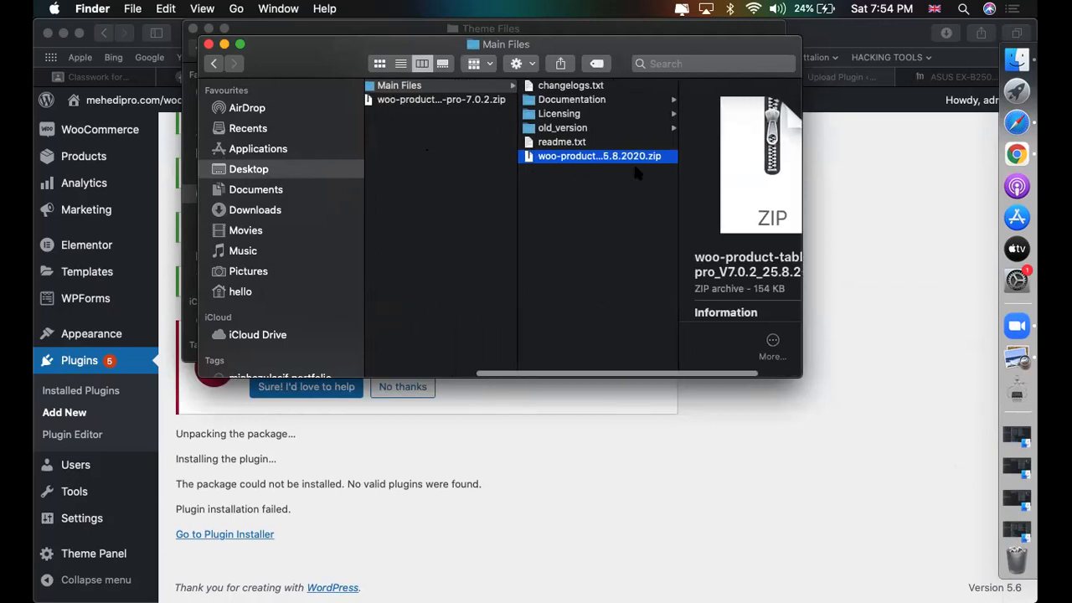
- Switch back to WordPress in Safari and open the plugin upload form on the Add Plugins page
click(903, 266)
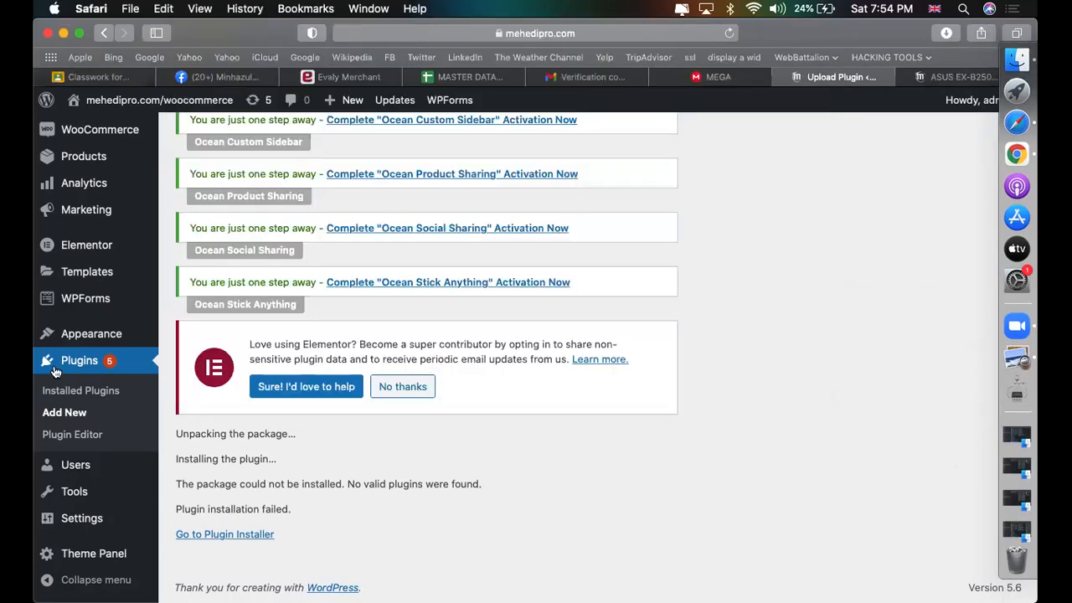
scroll(186, 311, up, 10)
scroll(186, 312, down, 10)
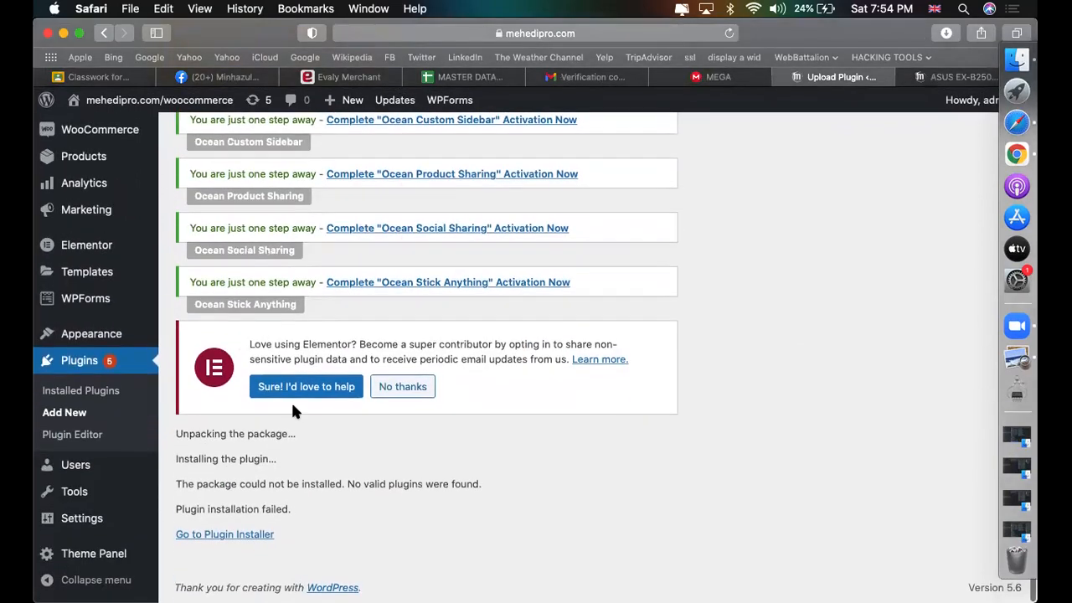
scroll(334, 460, up, 2)
click(64, 476)
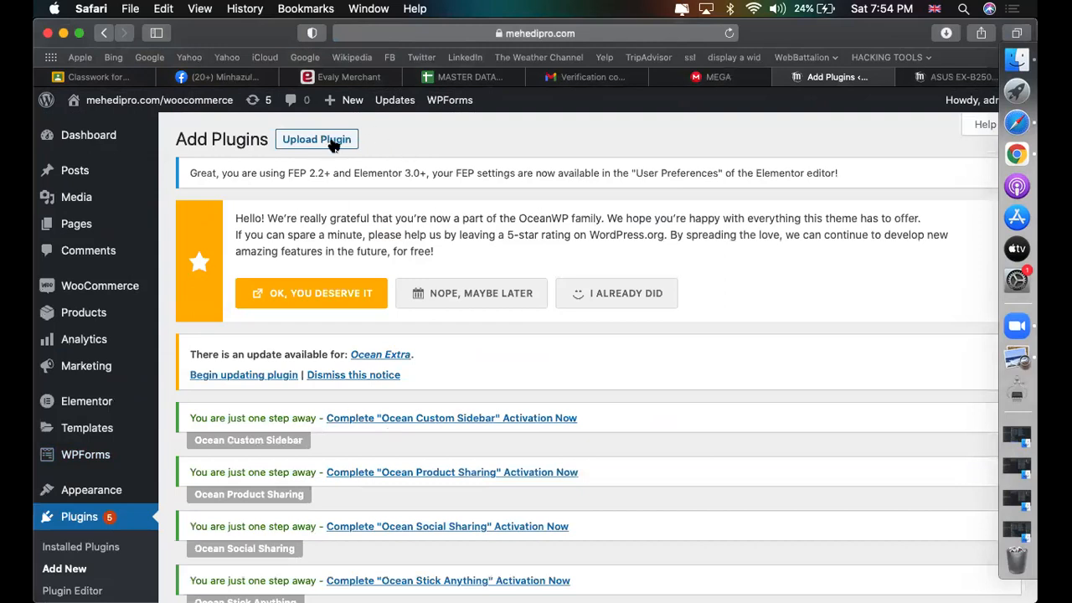
scroll(430, 314, down, 10)
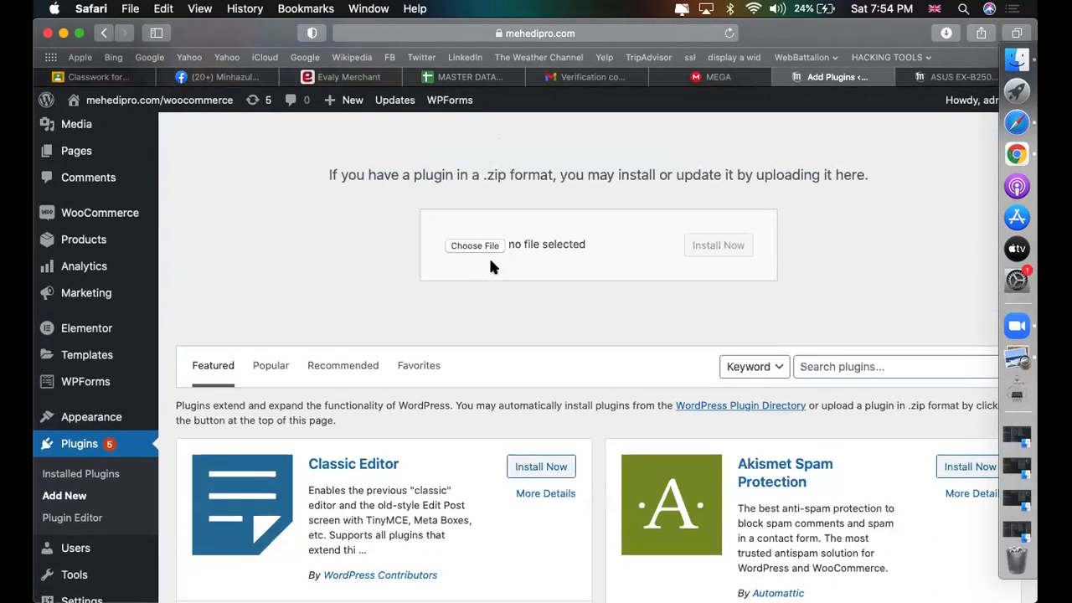
- Upload woo-product-table-pro_V7.0.2_25.8.2020.zip from the Main Files folder inside Desktop folder 1 and install it
click(475, 246)
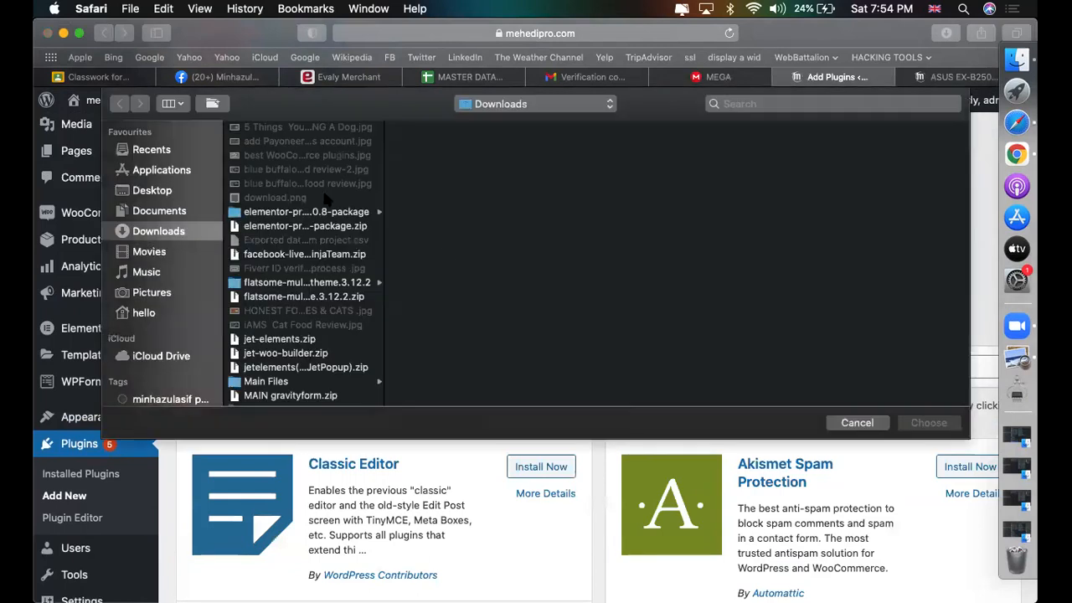
click(152, 190)
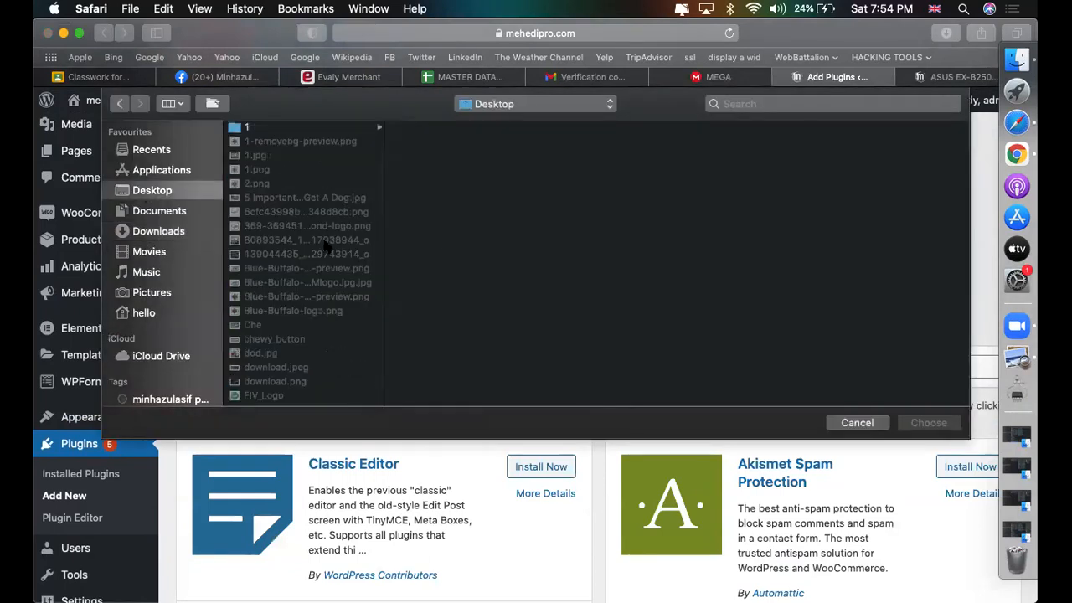
click(351, 130)
click(459, 130)
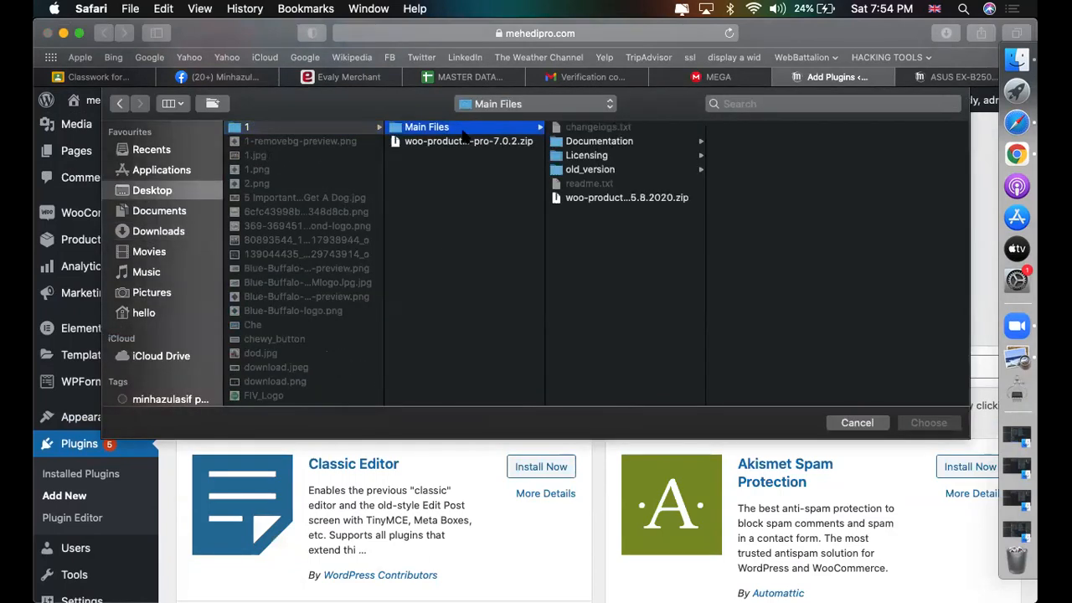
click(591, 201)
double_click(590, 201)
click(693, 246)
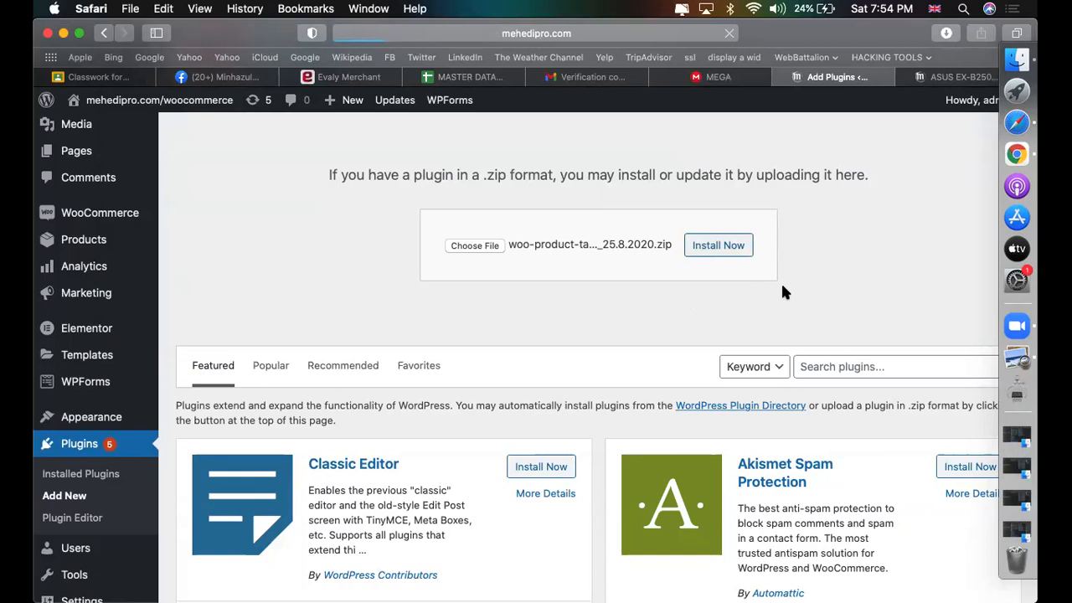
- Activate the Woo Product Table Pro plugin and look through the installed plugins list
scroll(784, 292, down, 5)
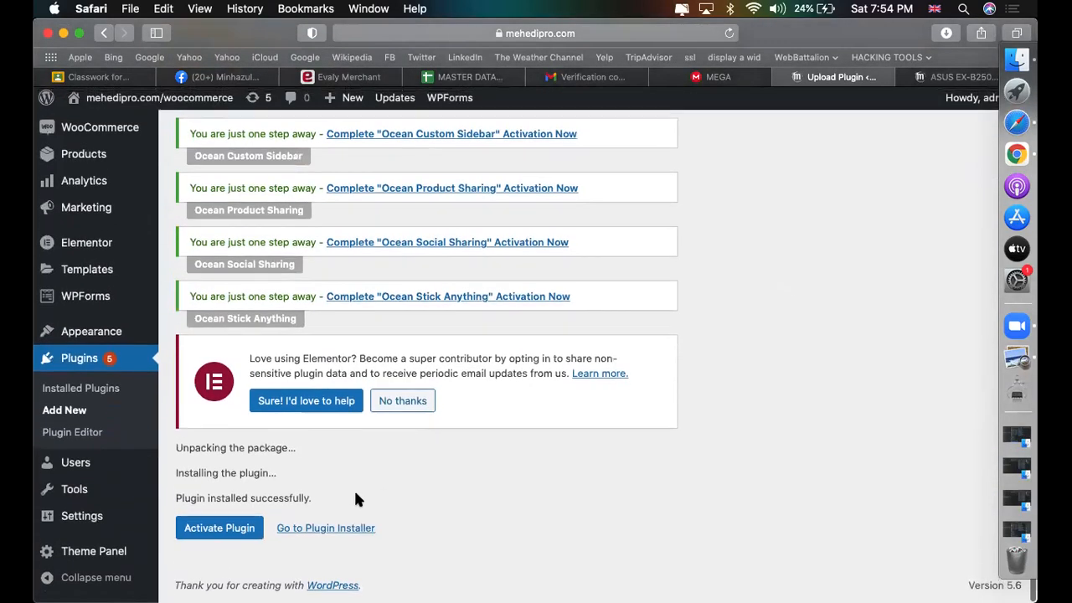
click(244, 534)
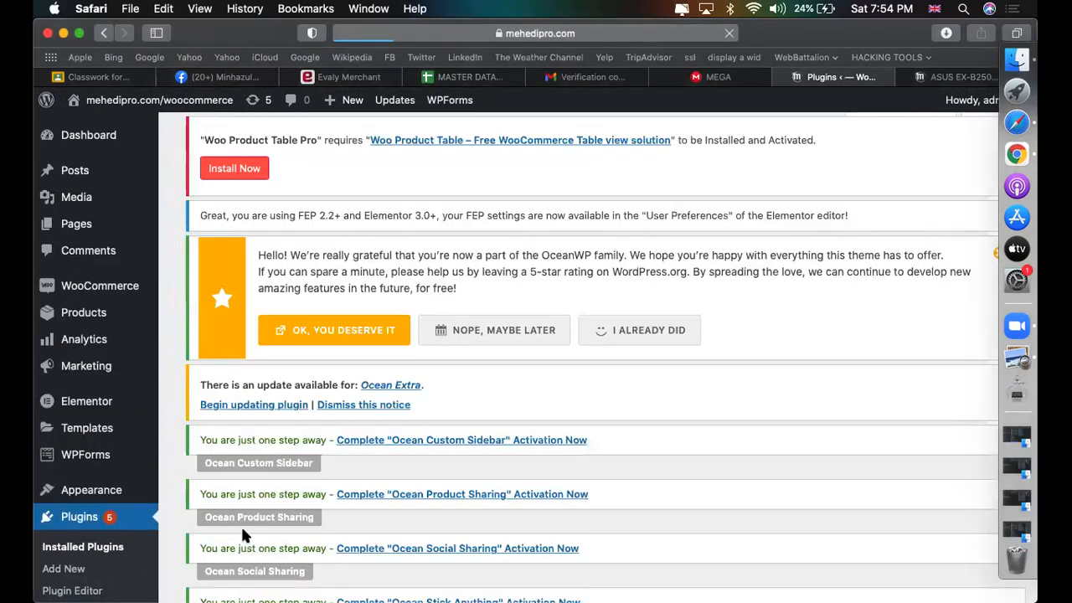
scroll(244, 533, down, 1)
scroll(240, 524, down, 5)
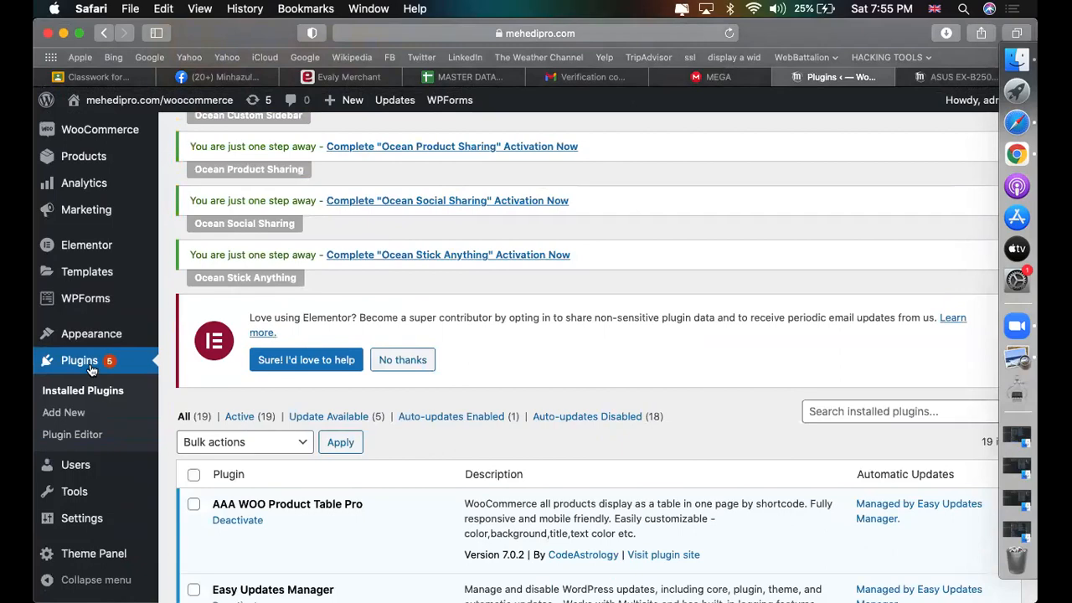
scroll(117, 379, up, 6)
scroll(107, 378, down, 10)
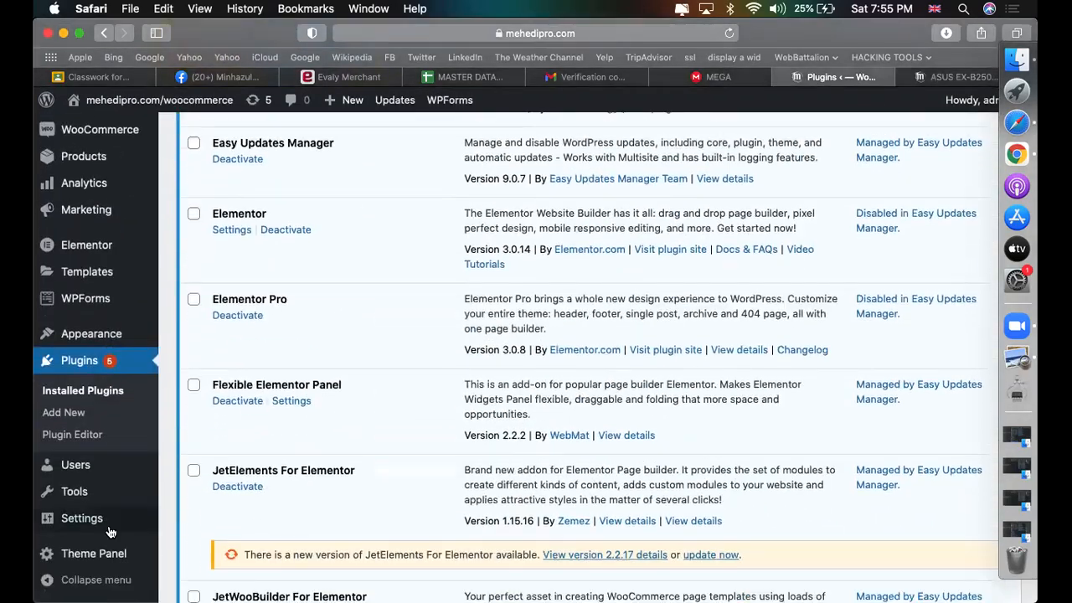
scroll(108, 528, up, 10)
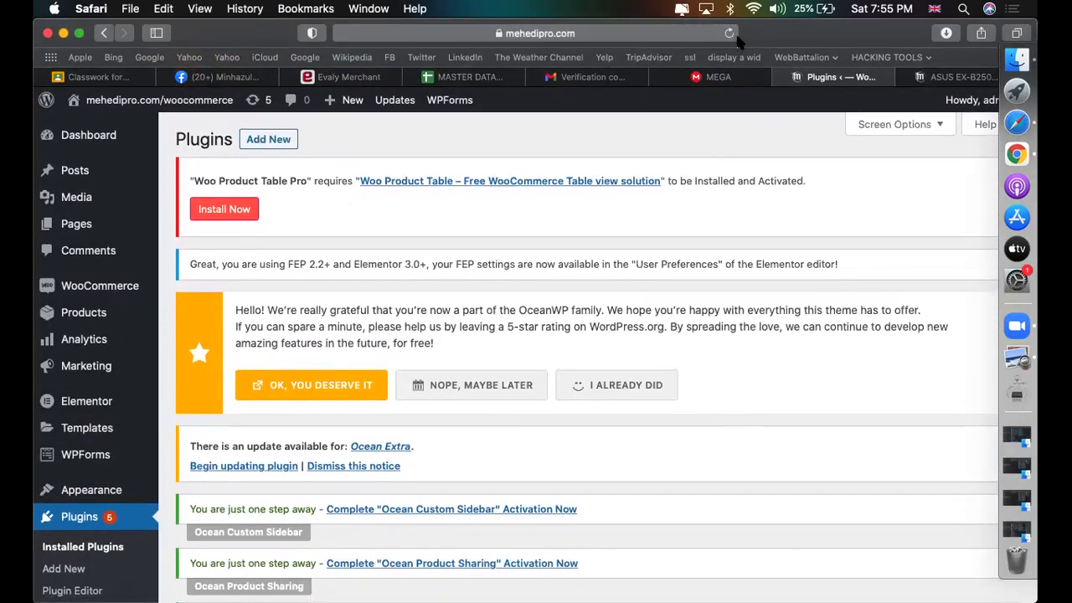
- Reload the plugins page, then install and activate the required Woo Product Table – Free WooCommerce Table view solution plugin
click(731, 33)
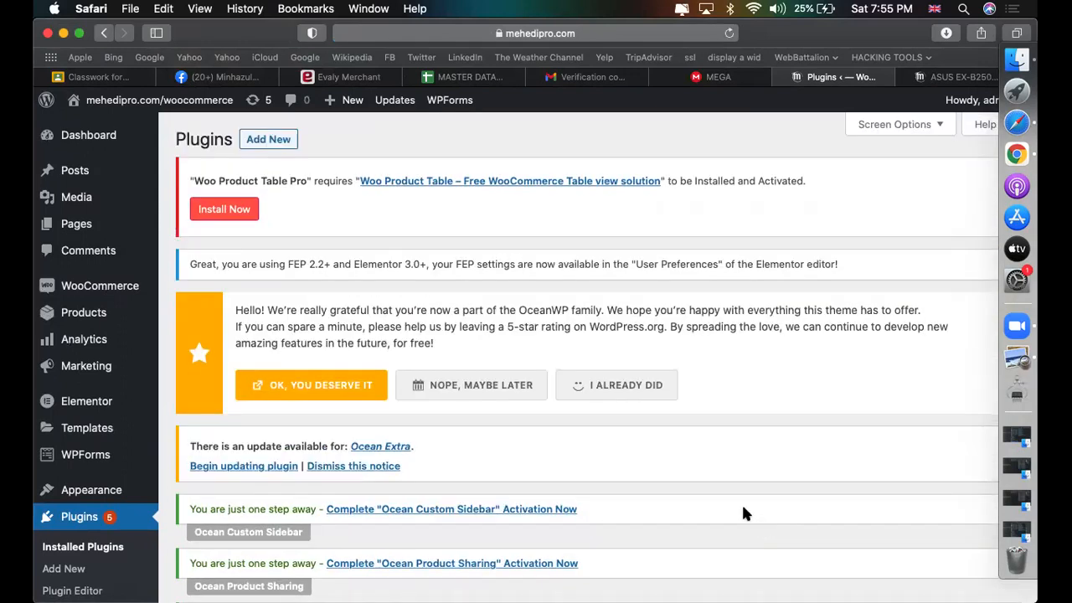
click(243, 210)
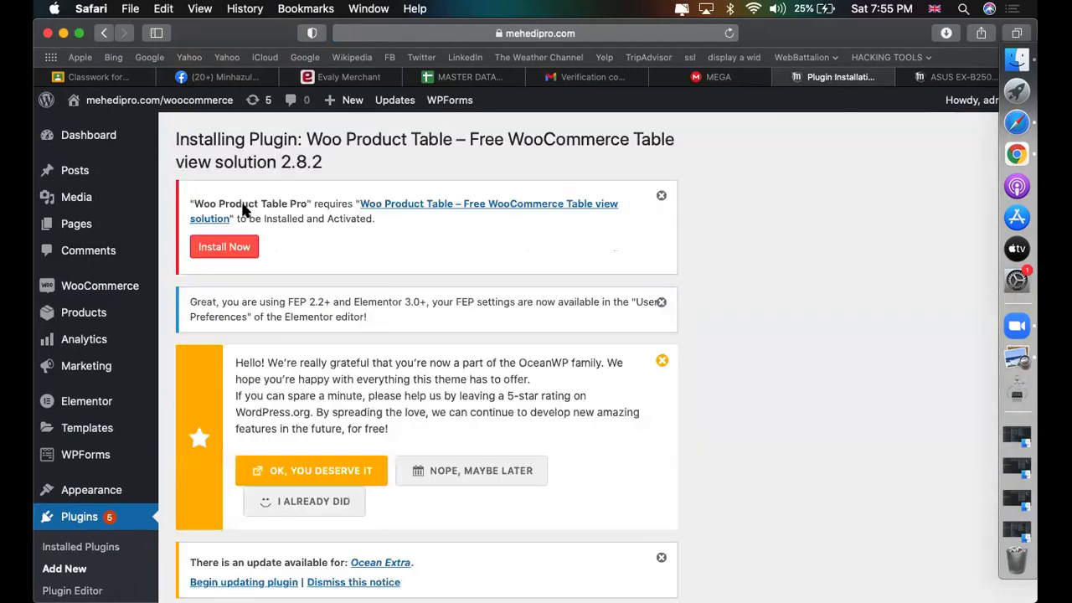
scroll(670, 393, down, 10)
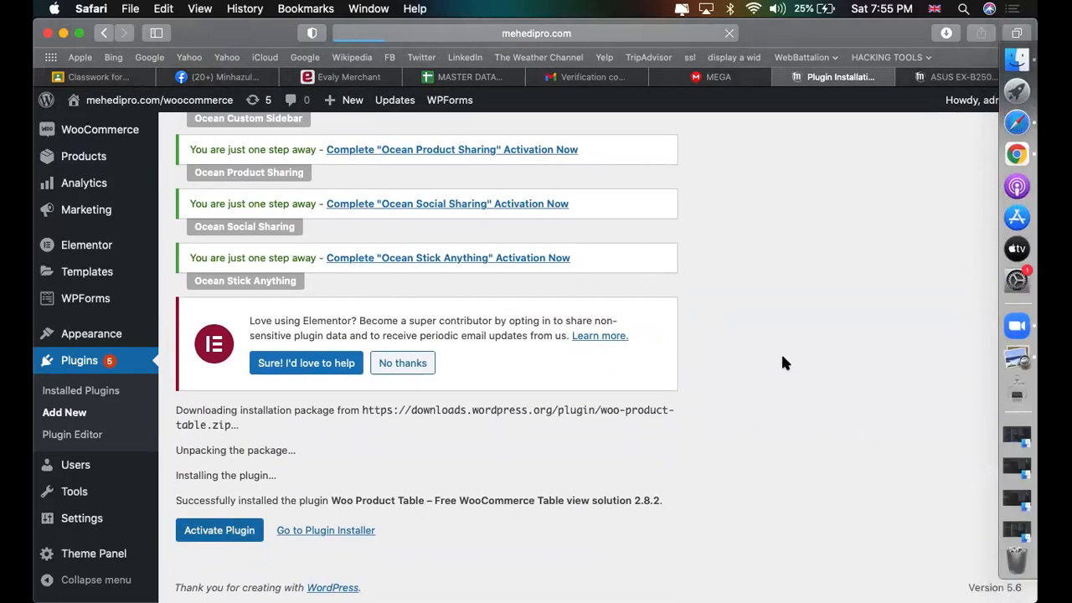
scroll(780, 363, up, 10)
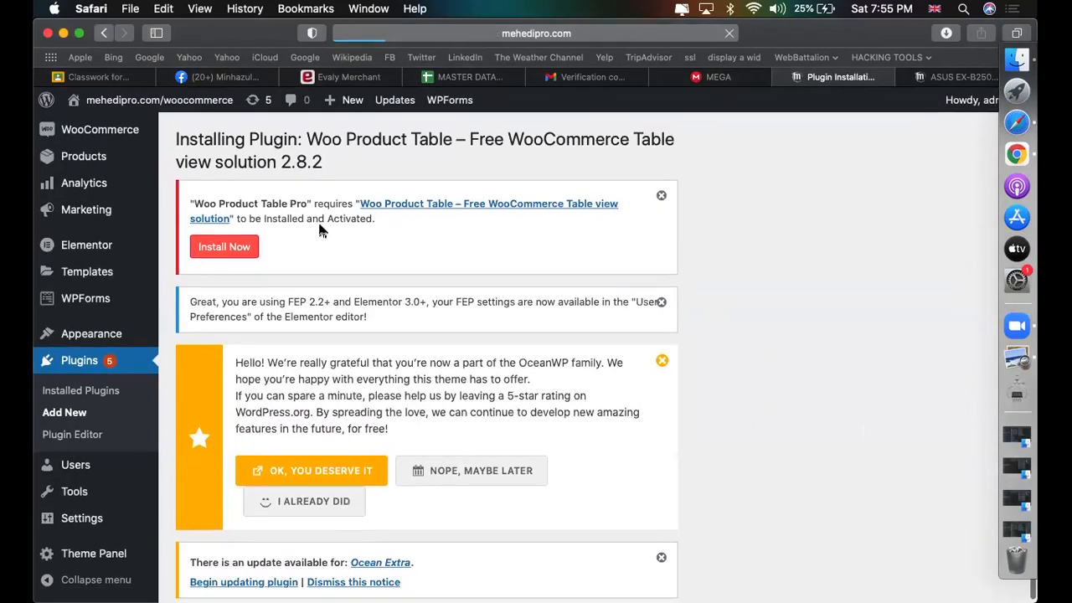
scroll(718, 252, down, 10)
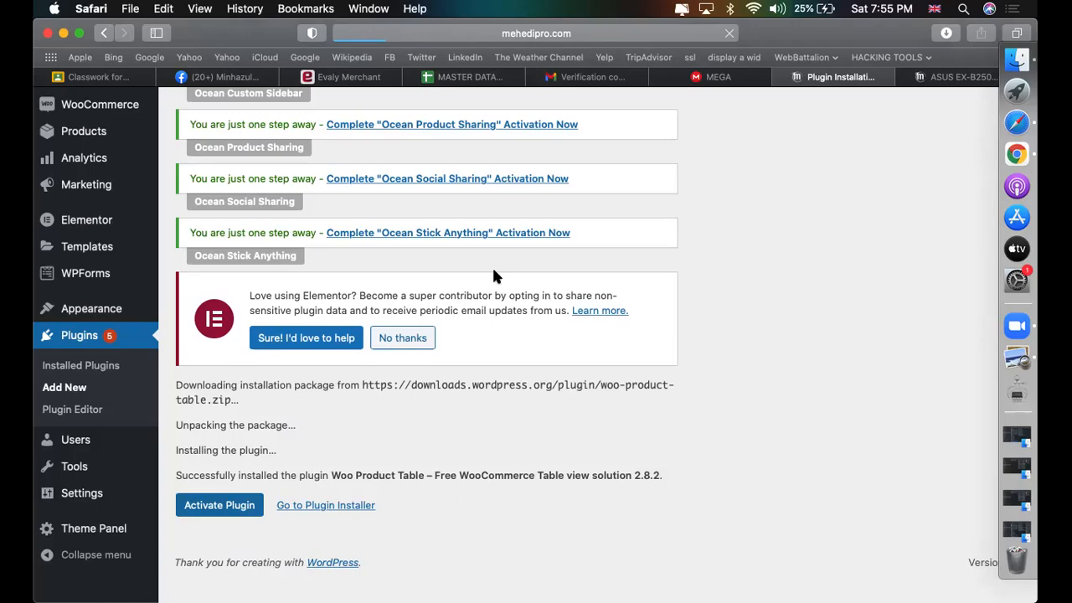
scroll(796, 420, up, 1)
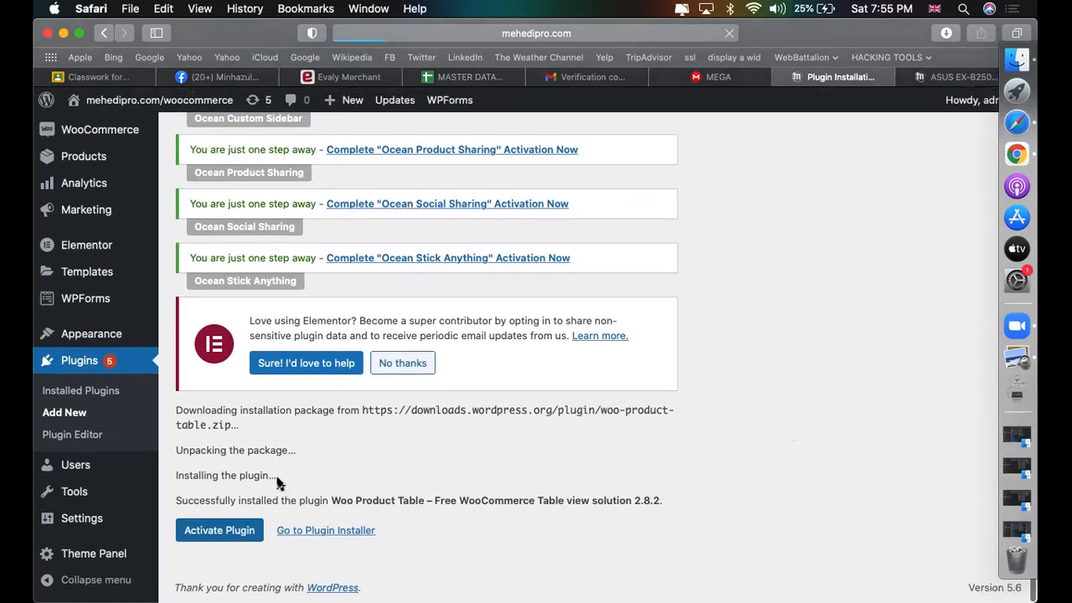
scroll(206, 311, up, 5)
scroll(206, 310, down, 5)
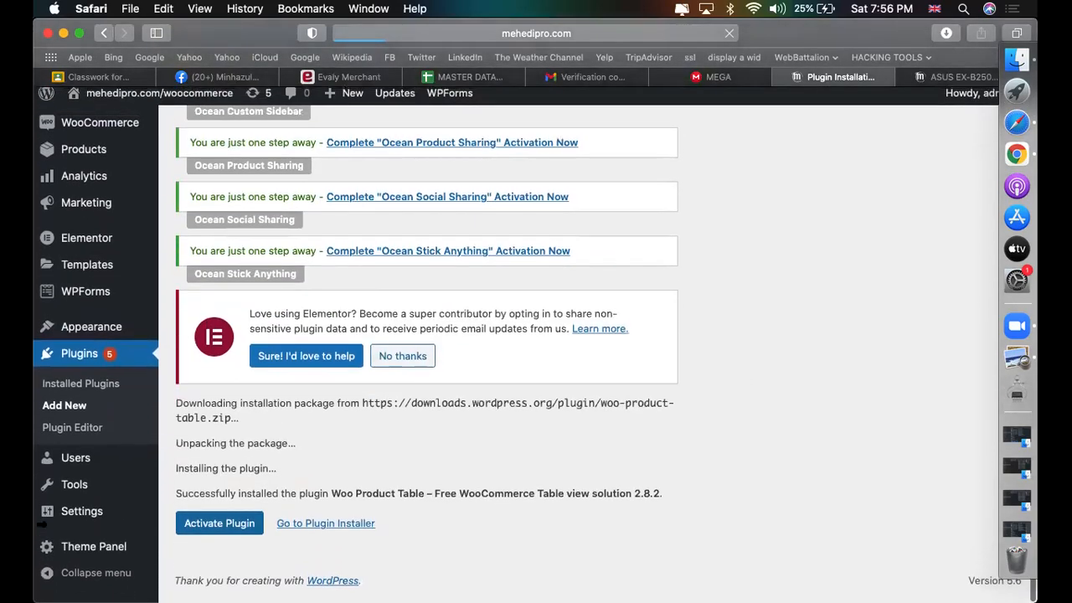
scroll(586, 497, up, 5)
scroll(586, 497, down, 5)
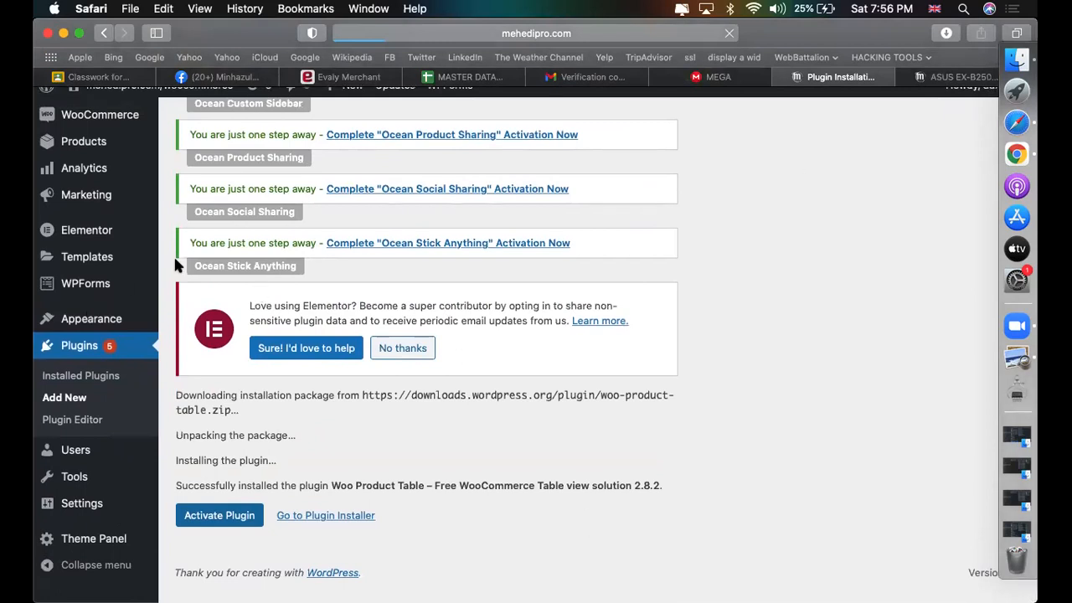
scroll(173, 254, up, 3)
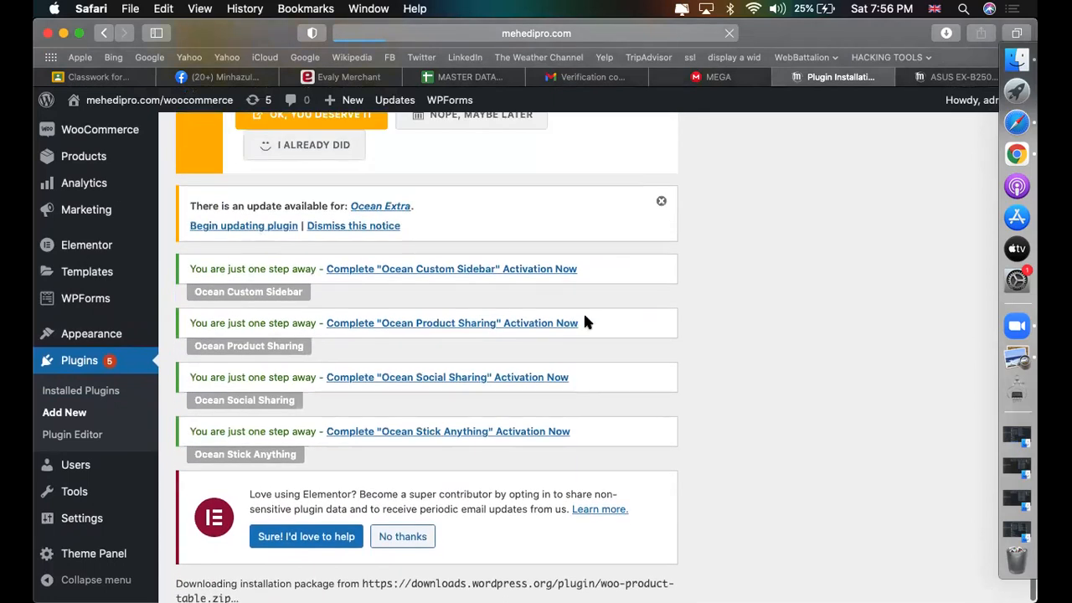
- Open the WooCommerce Products page in a new tab and view it alongside the ASUS EX-B250-V7 product tab
right_click(95, 157)
click(163, 163)
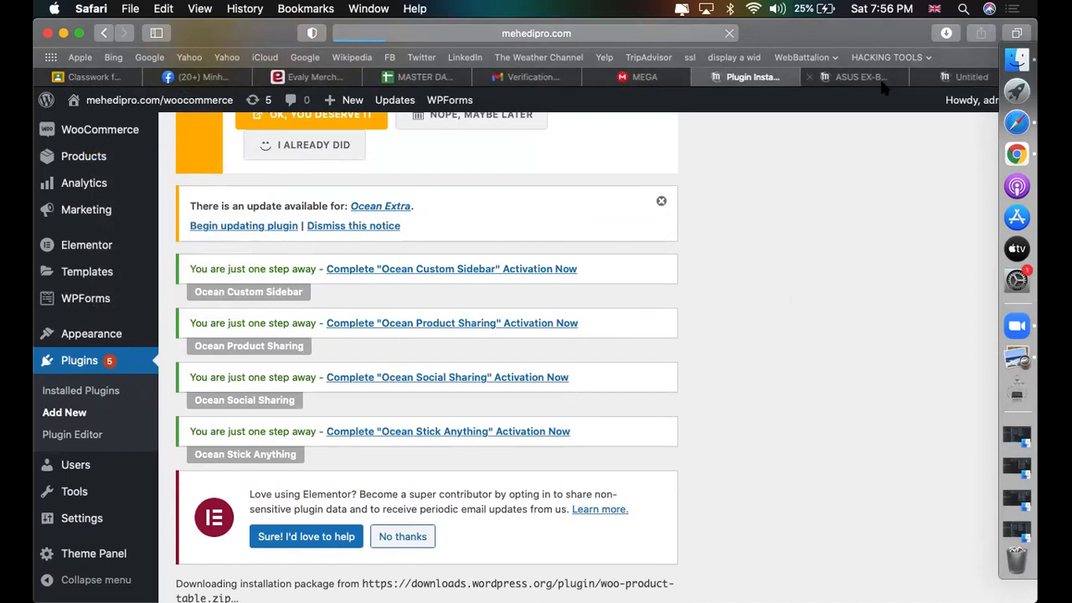
click(952, 81)
click(875, 80)
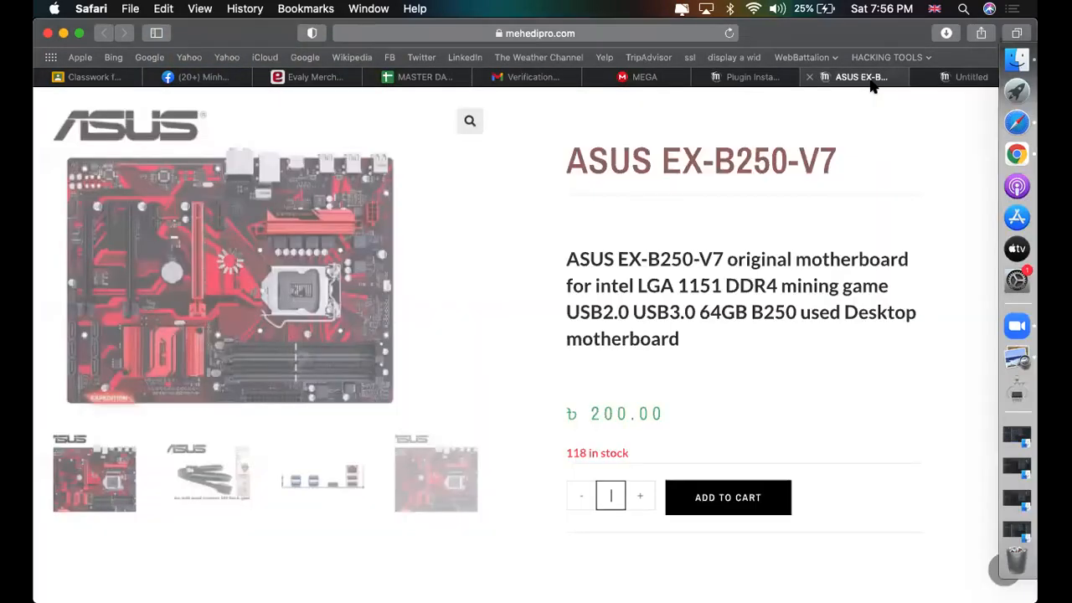
click(945, 82)
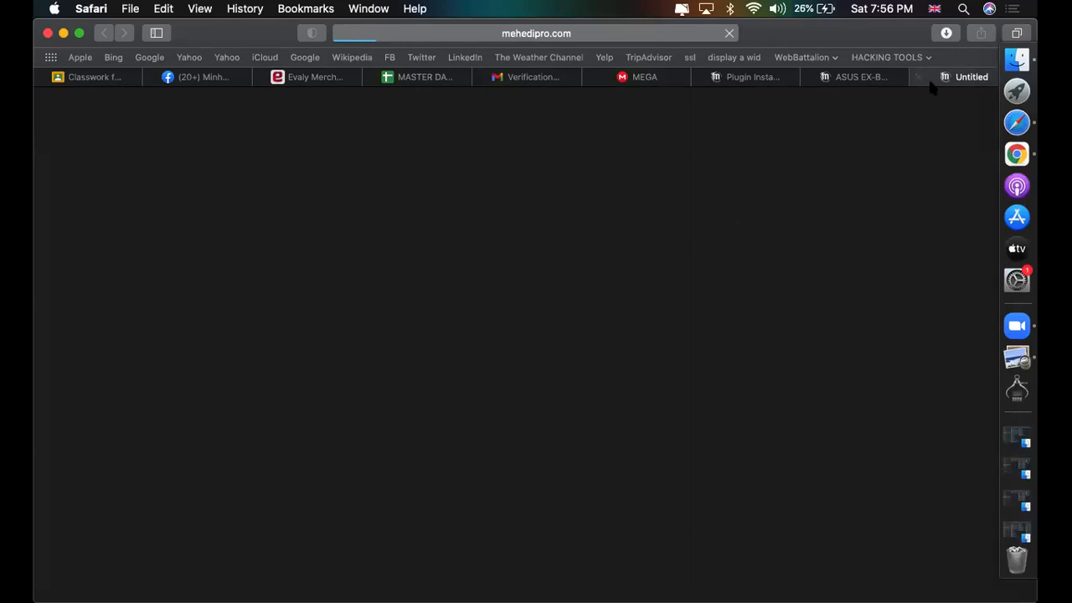
- Return to the plugin installation tab and switch the Wi-Fi connection to the iPhone personal hotspot
click(759, 77)
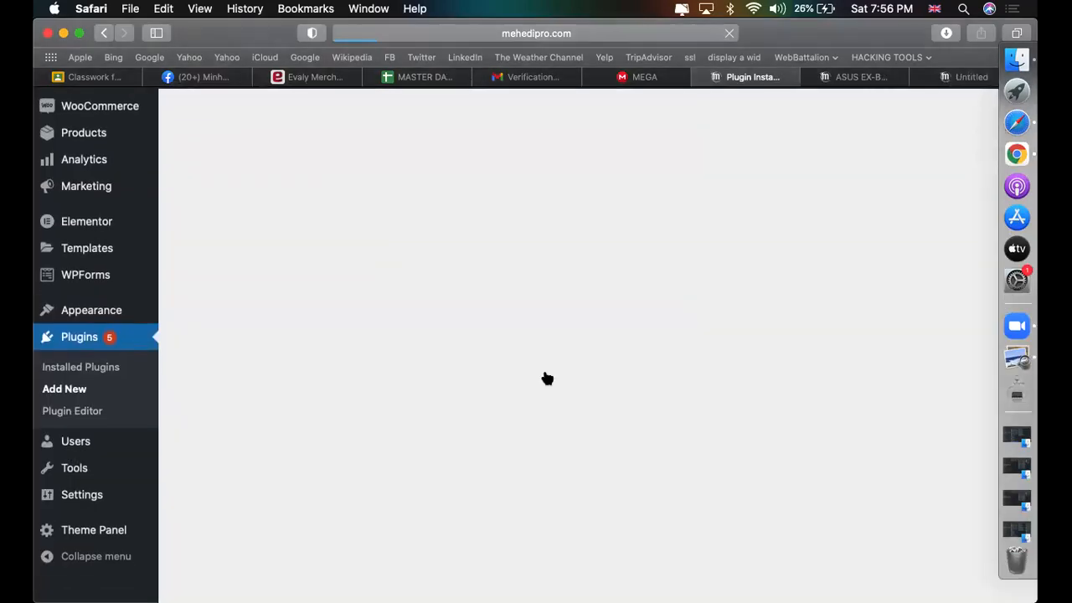
click(574, 34)
key(Escape)
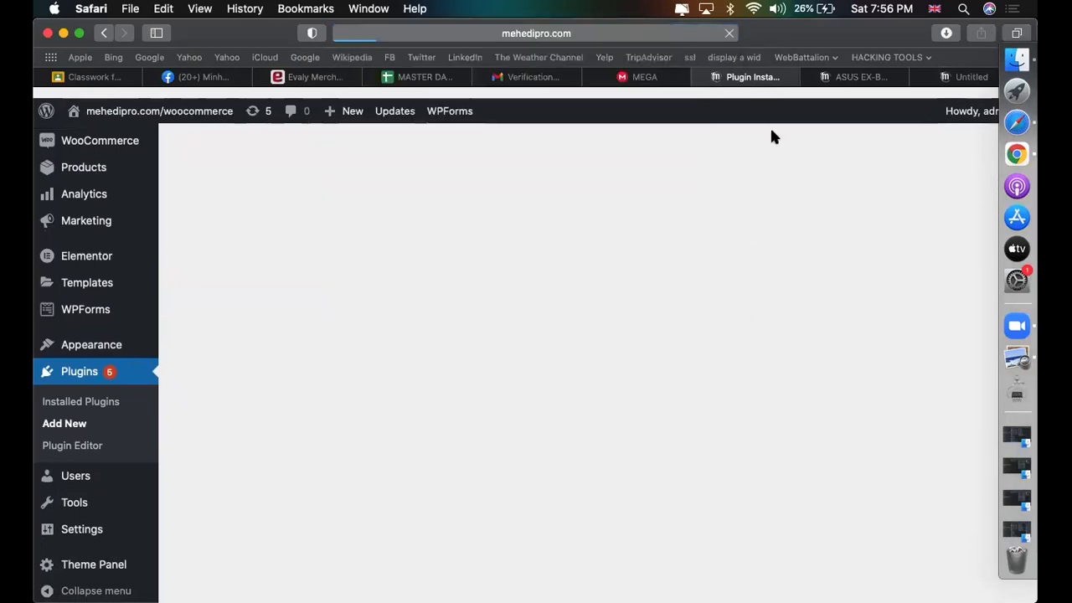
click(752, 8)
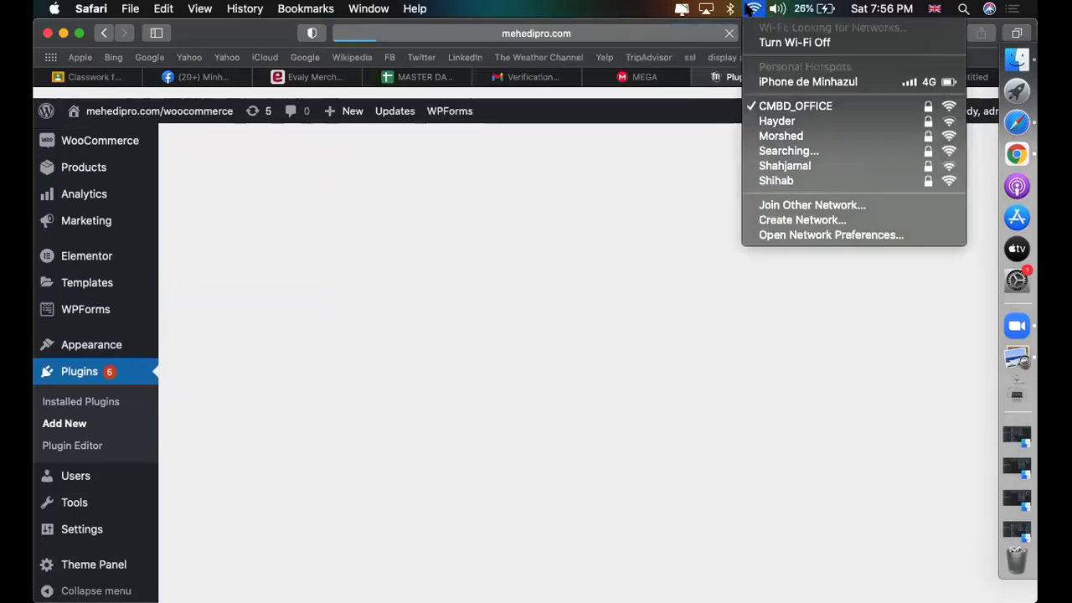
click(786, 84)
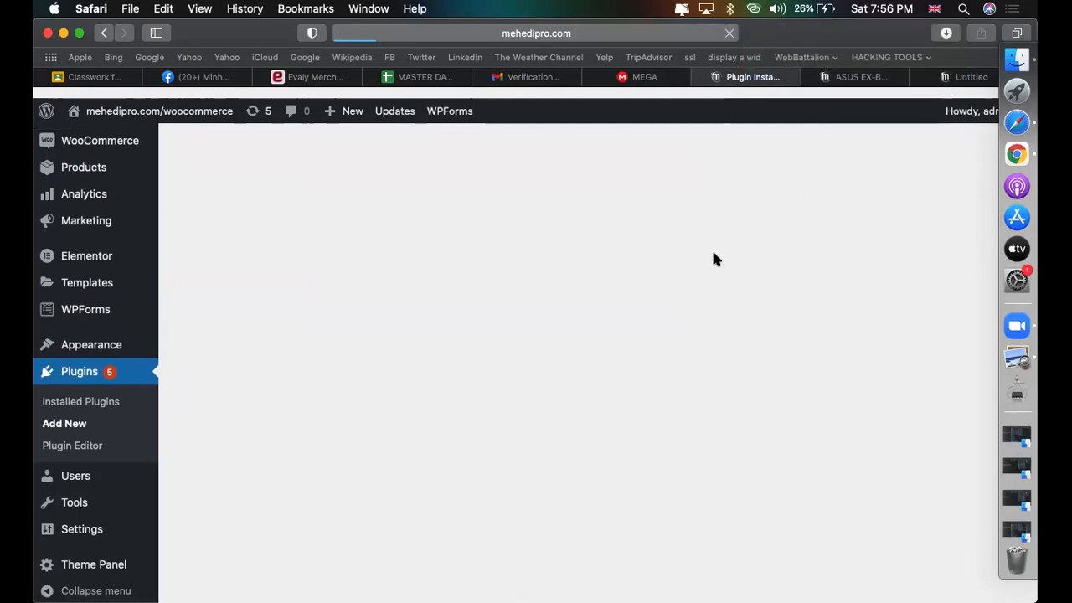
- Retry loading the WooCommerce Products page in its tab and return to the plugin installation page
click(943, 77)
click(629, 29)
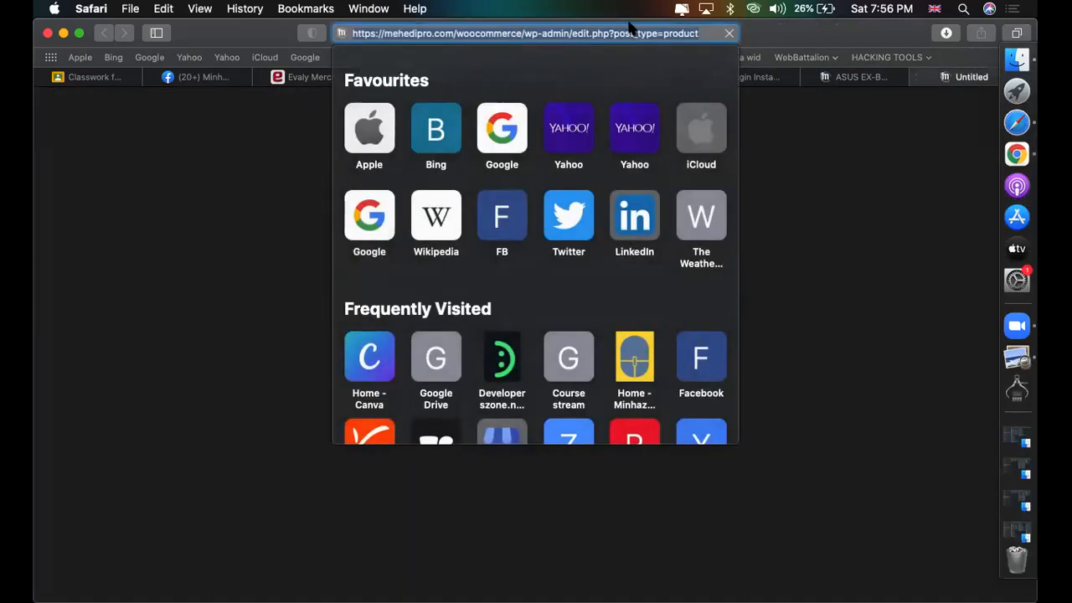
key(Return)
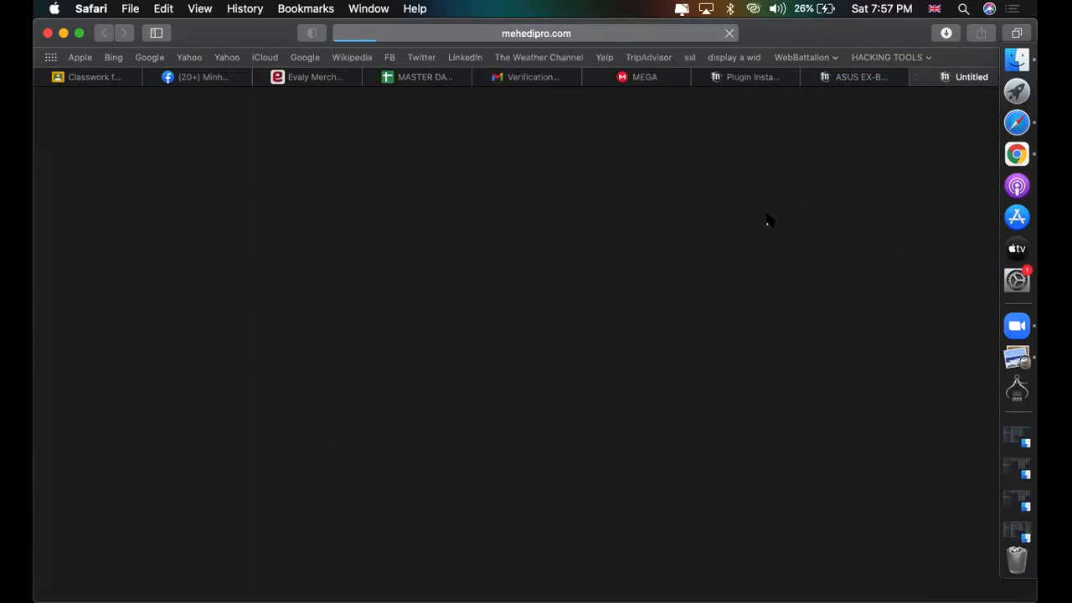
click(744, 77)
click(611, 35)
key(Escape)
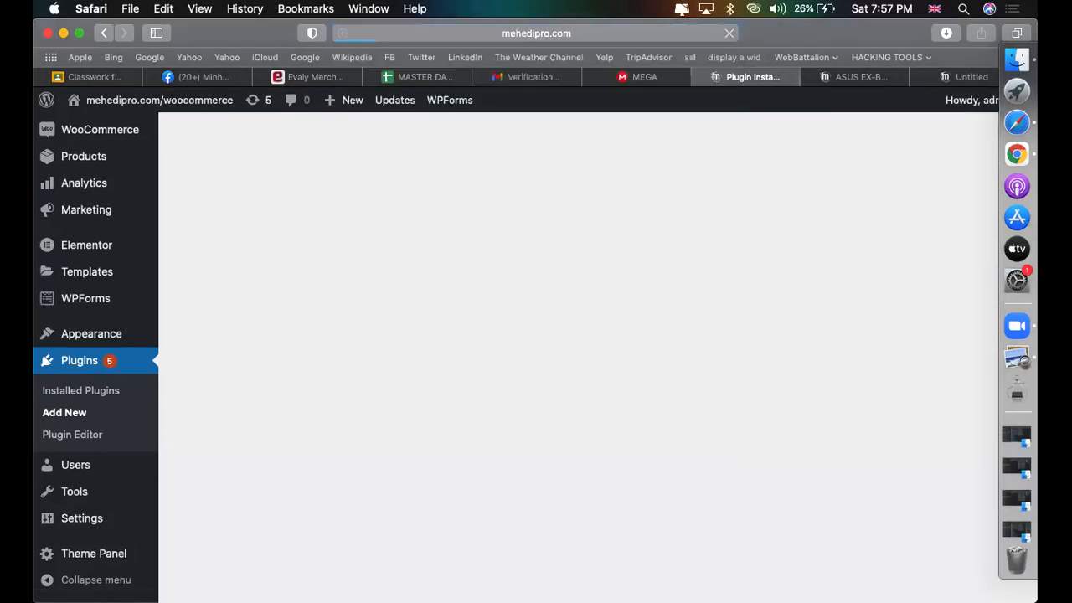
- Check the Wi-Fi connection, then reload the plugin installation page and the WooCommerce Products page
click(754, 9)
click(555, 39)
key(Return)
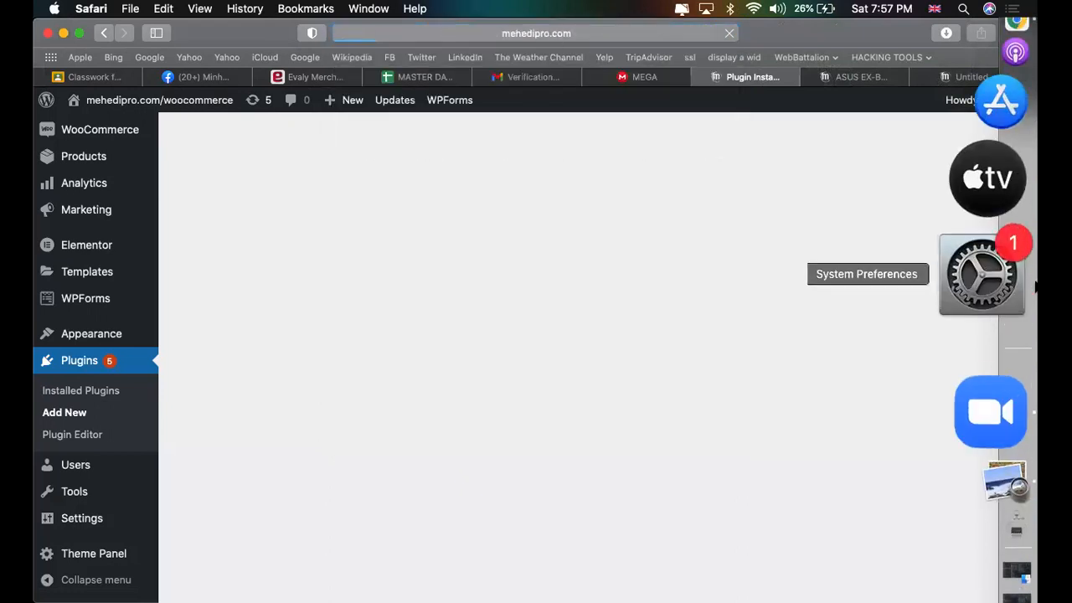
click(959, 75)
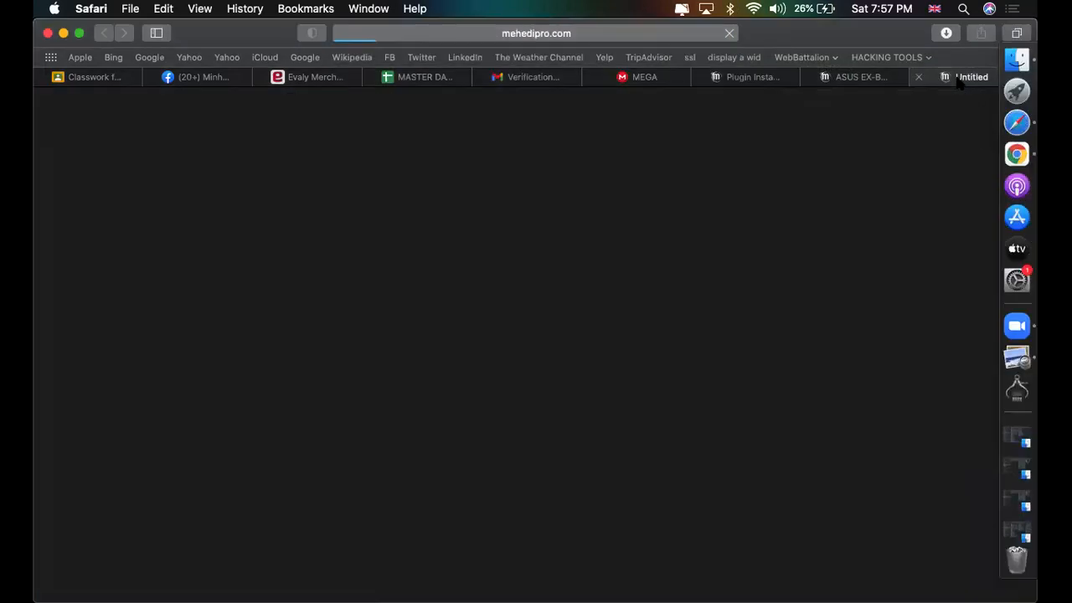
click(609, 31)
key(Return)
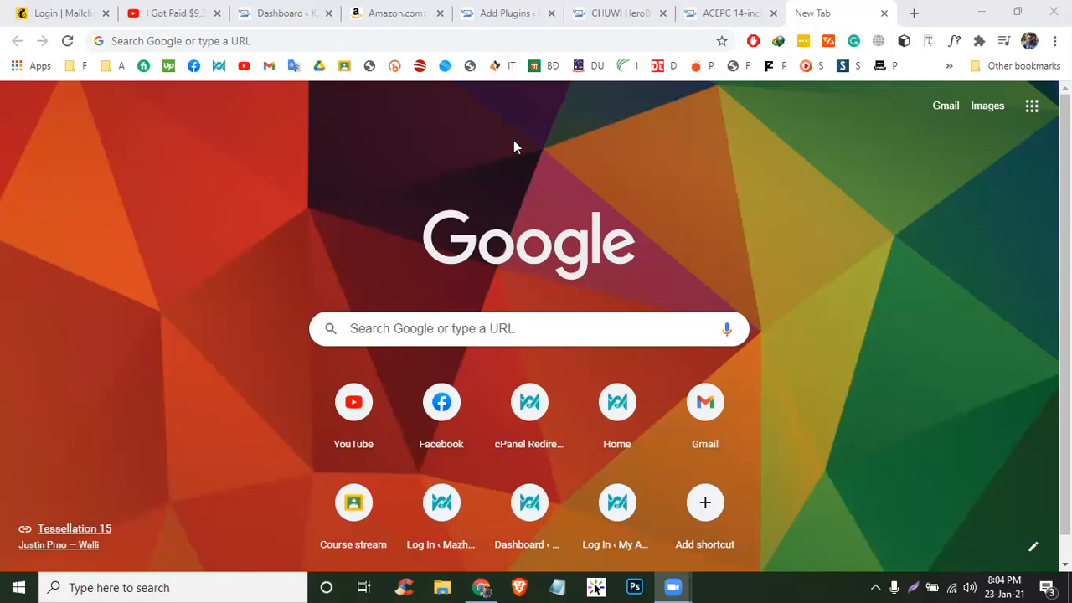
- Switch to Chrome and open the ACEPC 14-inch HD Laptop Computer product for editing
click(727, 14)
click(305, 71)
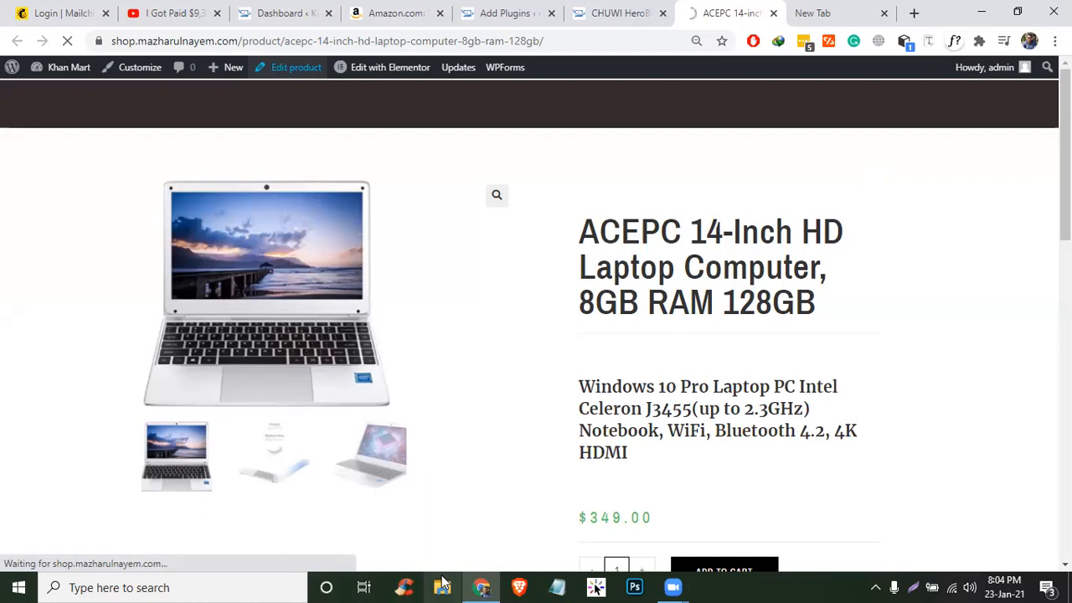
key(F1)
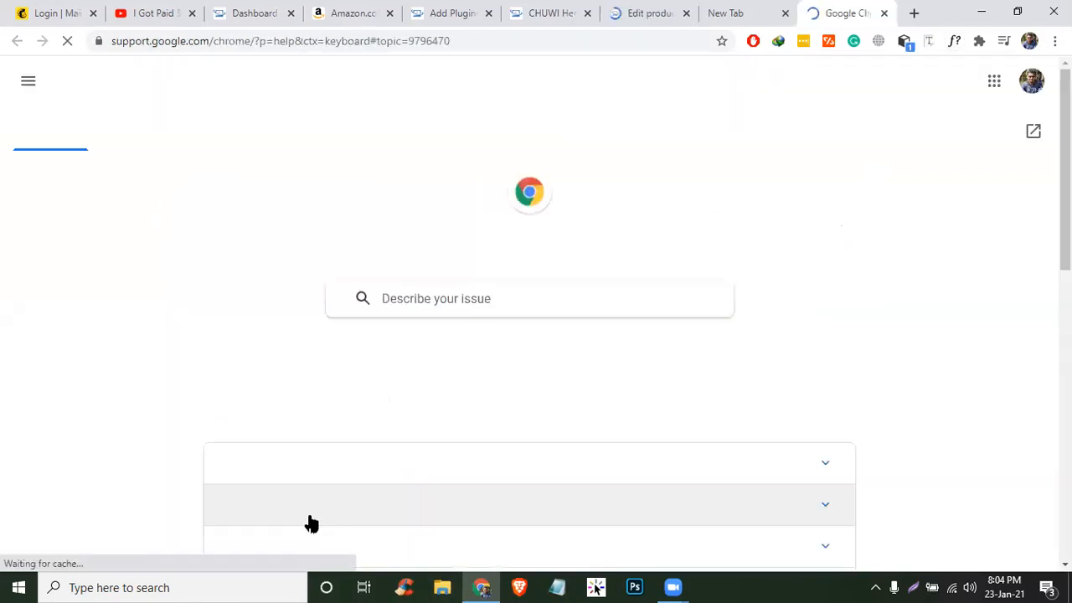
click(624, 13)
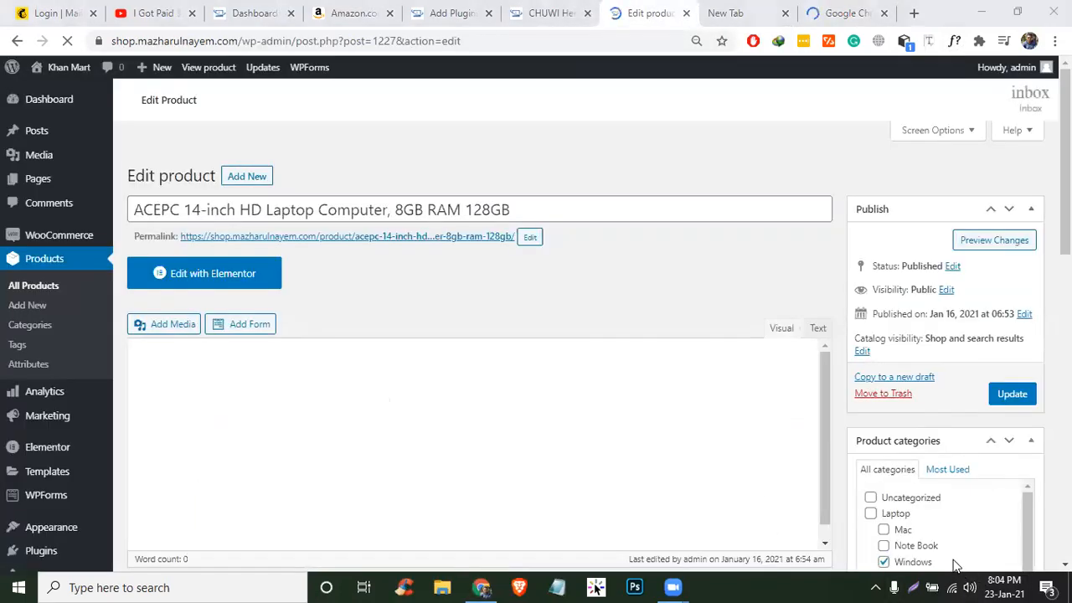
- Set the computer's speaker volume to 0
click(969, 587)
drag(988, 546, 805, 518)
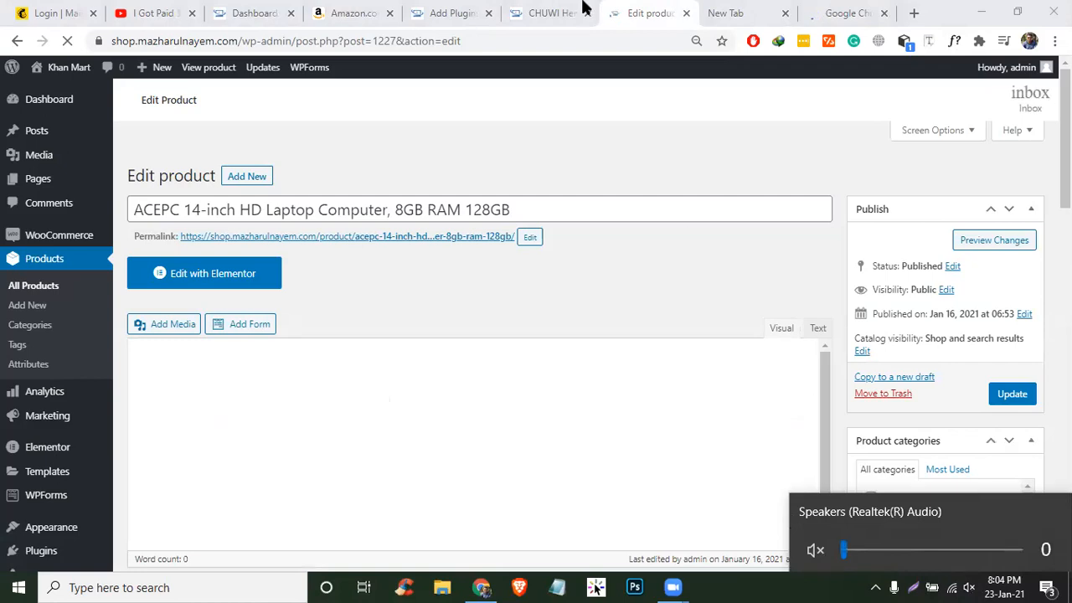
click(725, 310)
- Review the ACEPC laptop's description, product data and short description, then open the form for adding a new product
scroll(451, 351, down, 7)
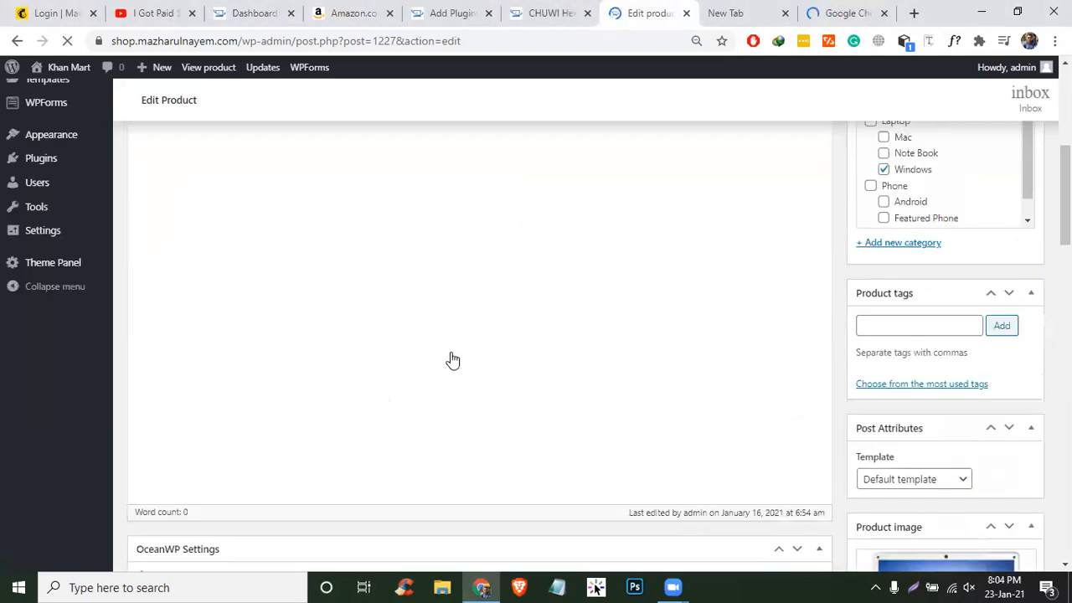
scroll(452, 347, up, 8)
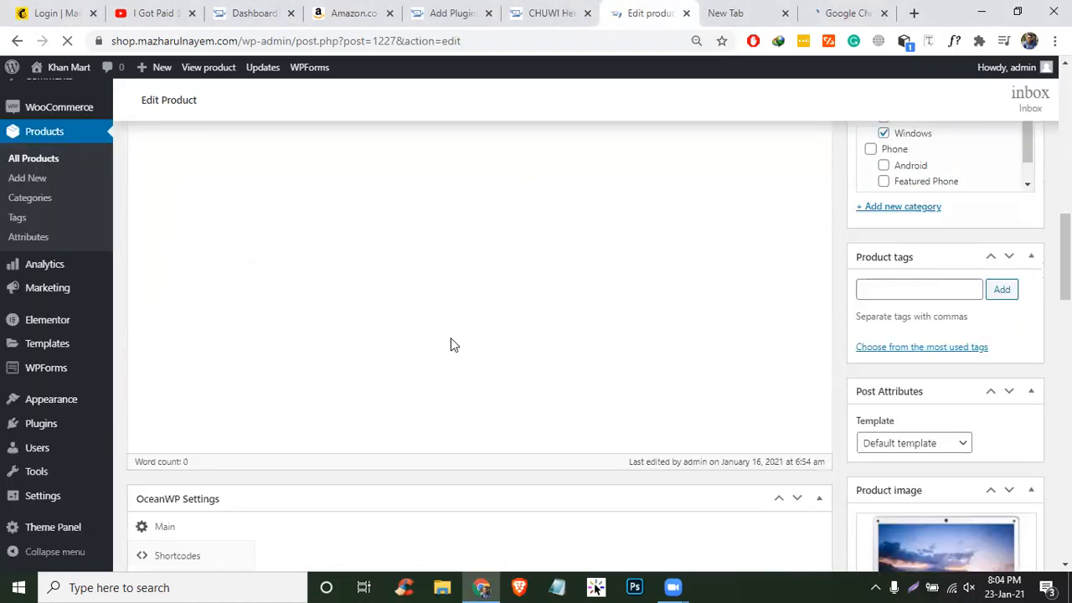
scroll(477, 348, down, 8)
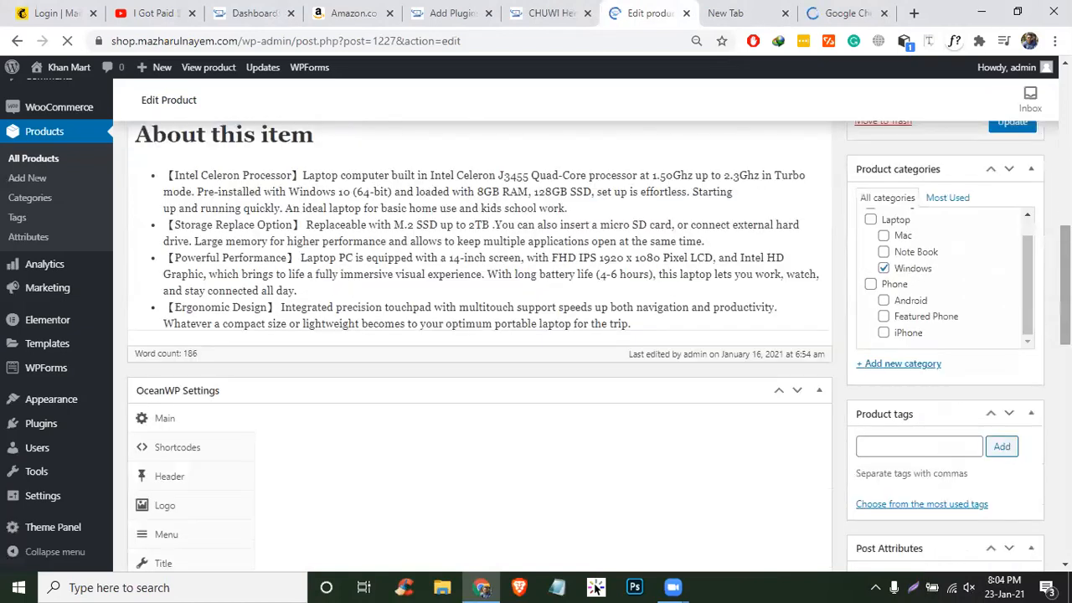
scroll(608, 287, down, 6)
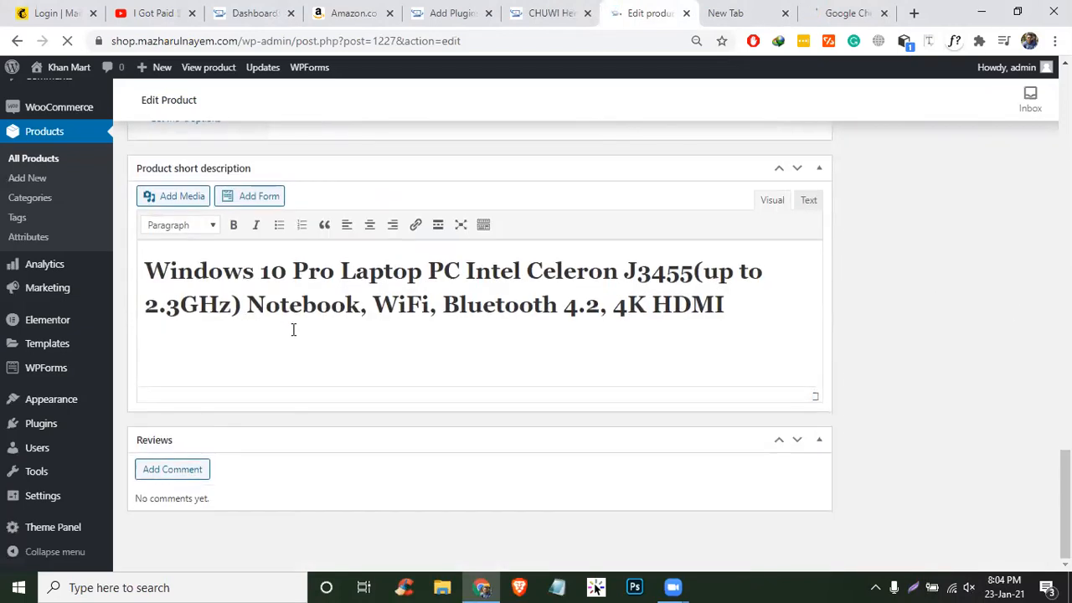
scroll(292, 327, up, 3)
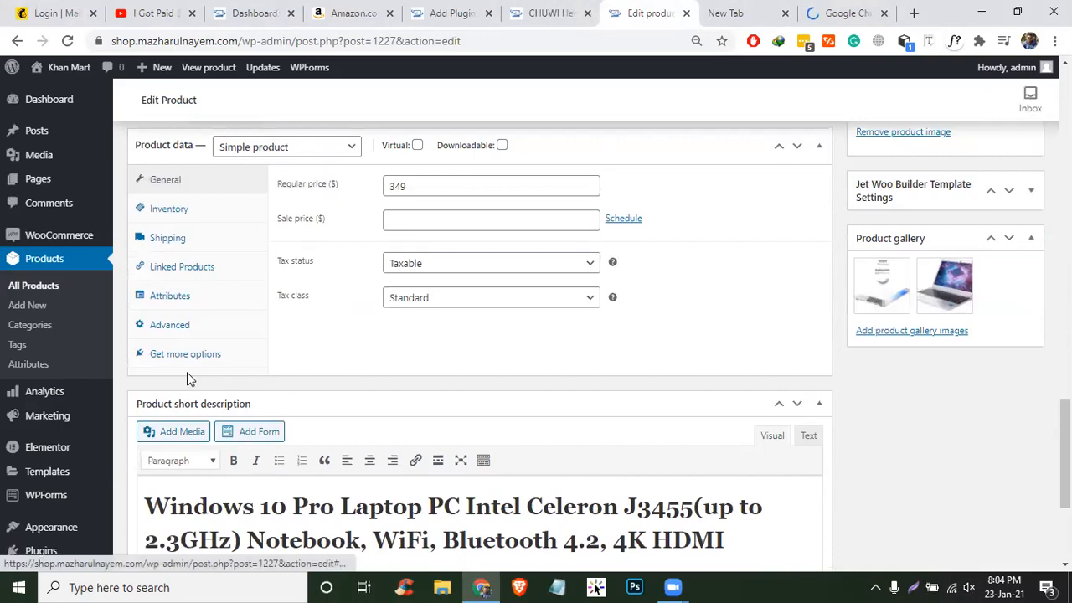
click(29, 307)
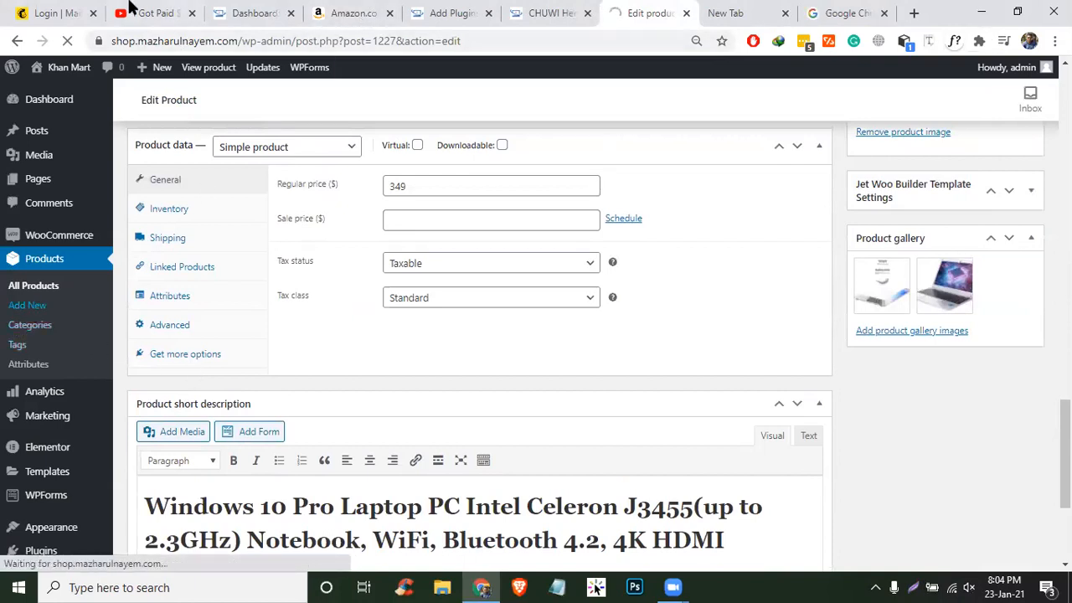
- Load the suggested Google Classroom course stream in the tab showing the Chrome help page
click(760, 7)
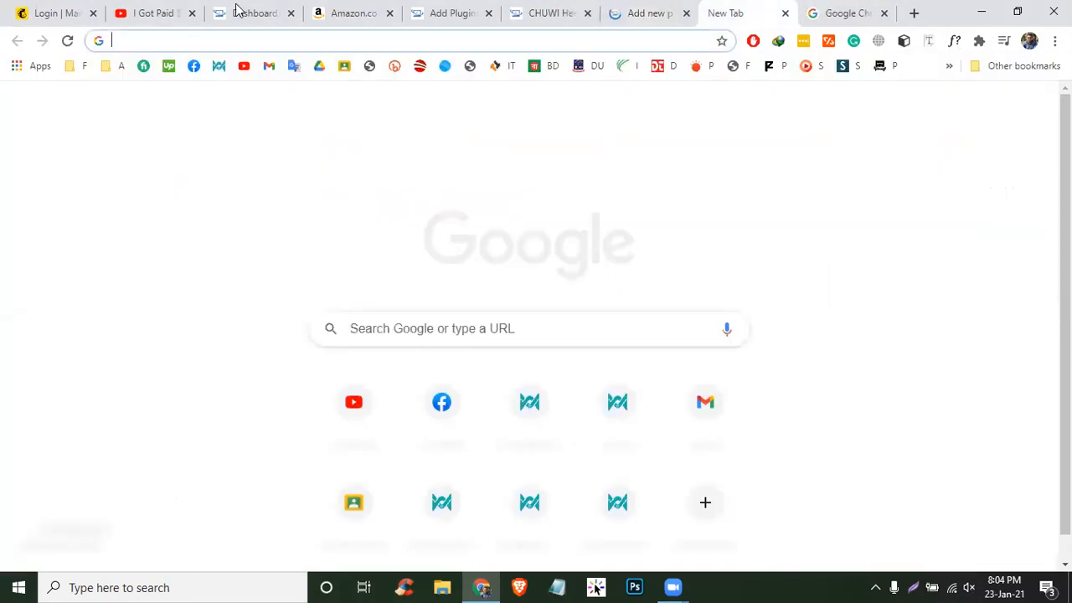
key(ctrl+Tab)
click(207, 42)
text(ck)
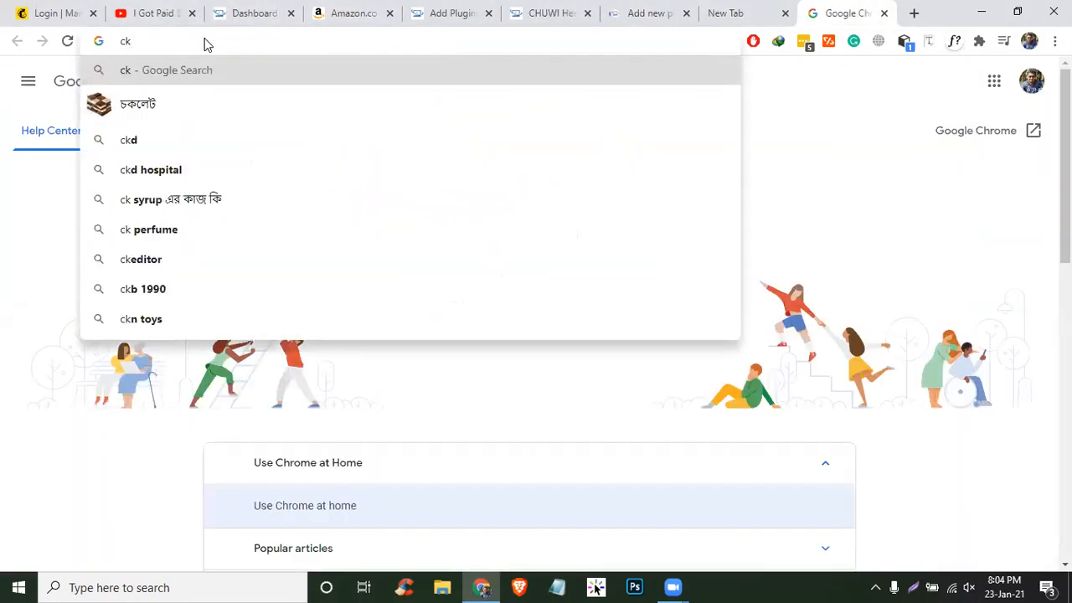
key(BackSpace)
text(laa)
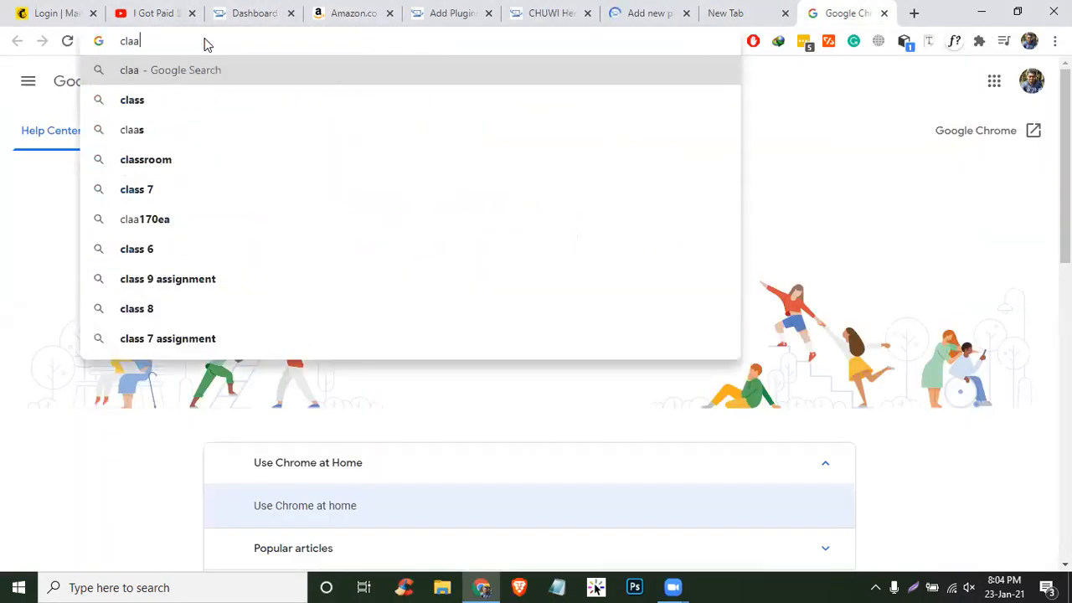
key(BackSpace)
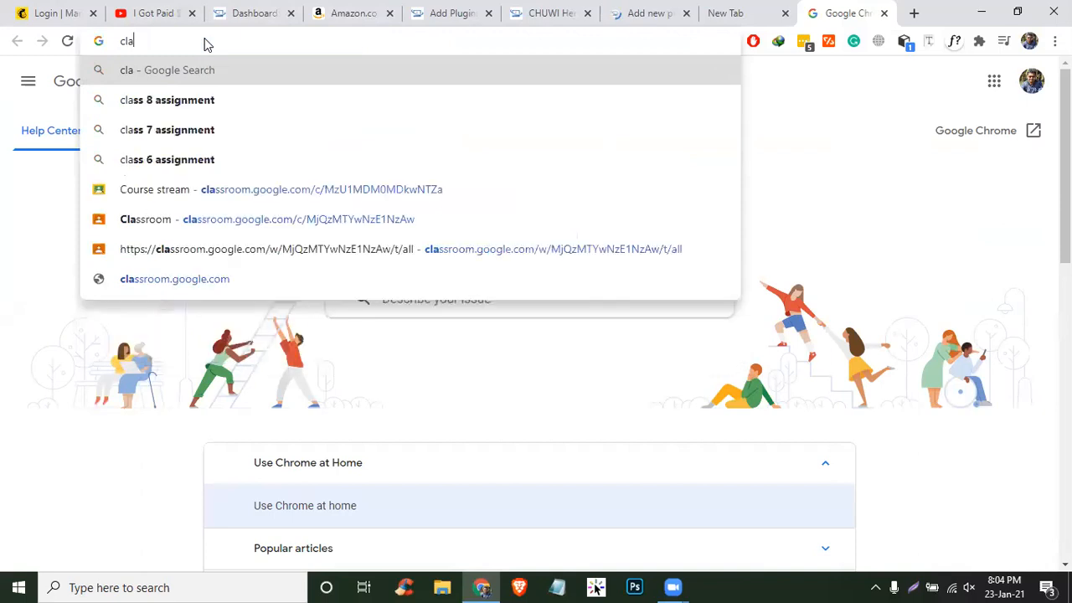
click(148, 189)
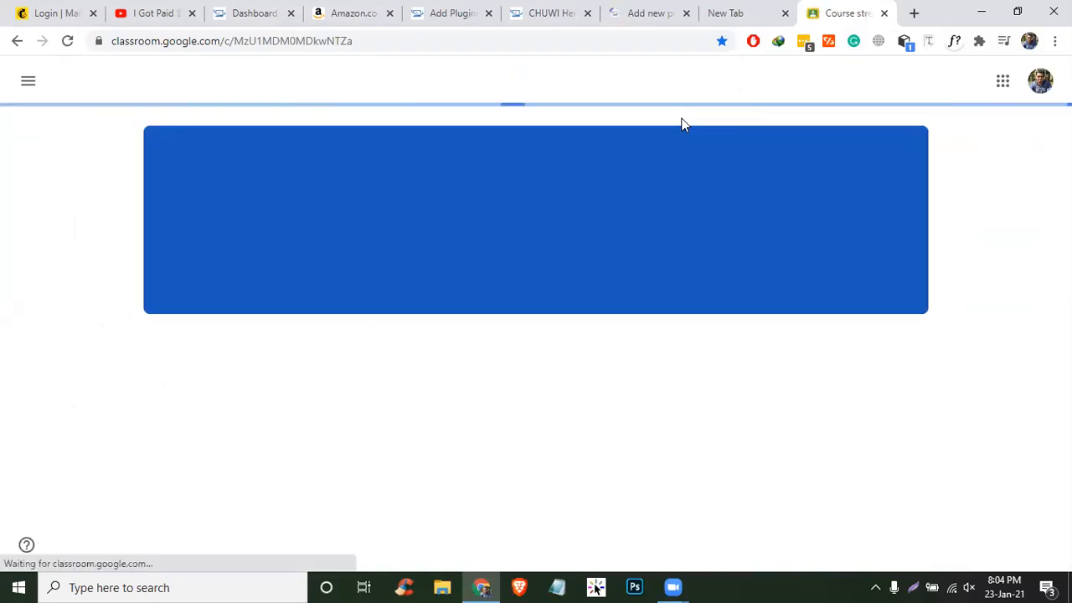
- View the classwork of the CMBD-28 class, then switch to the CMBD-80(CMBD-Offline-04) class
click(515, 79)
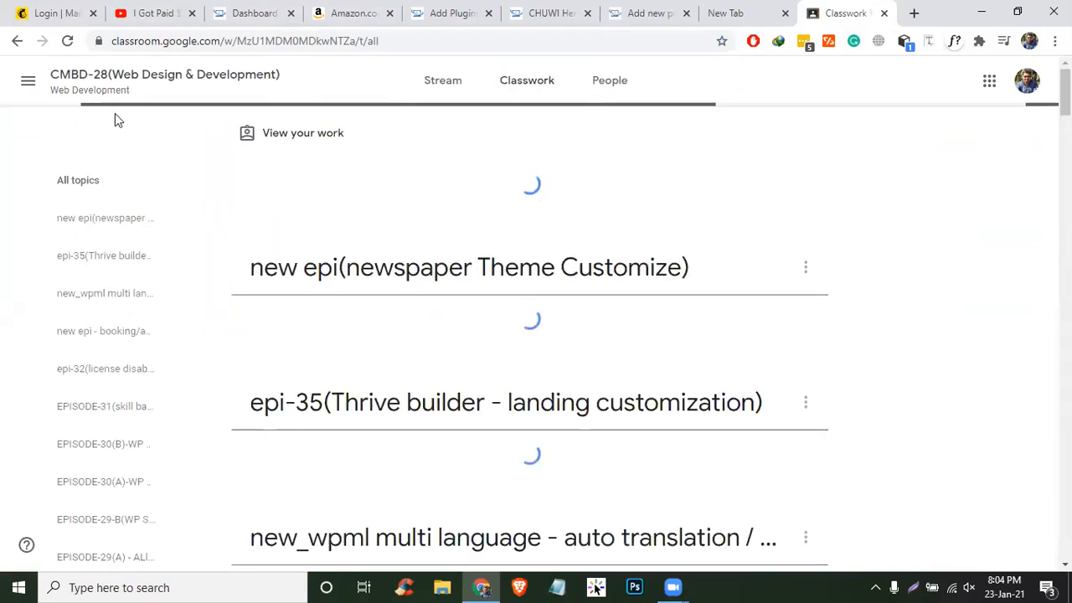
click(28, 81)
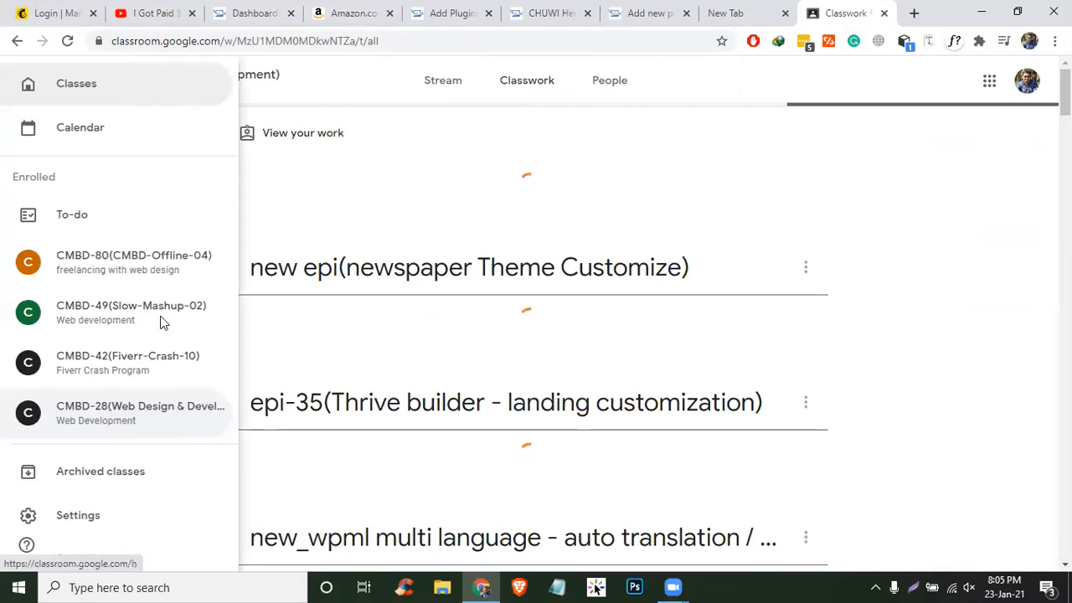
click(167, 268)
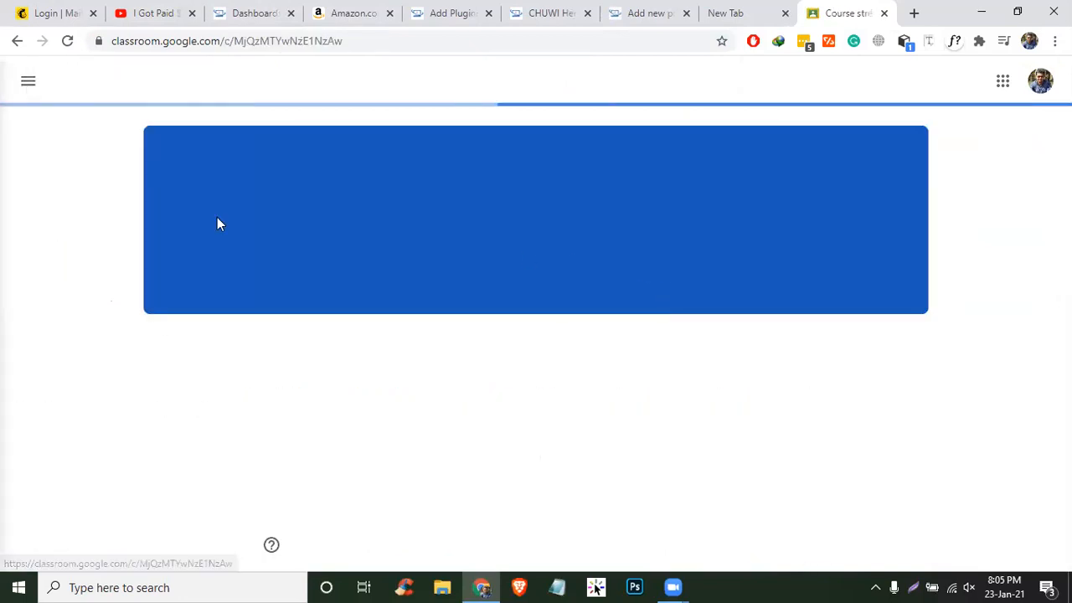
click(23, 78)
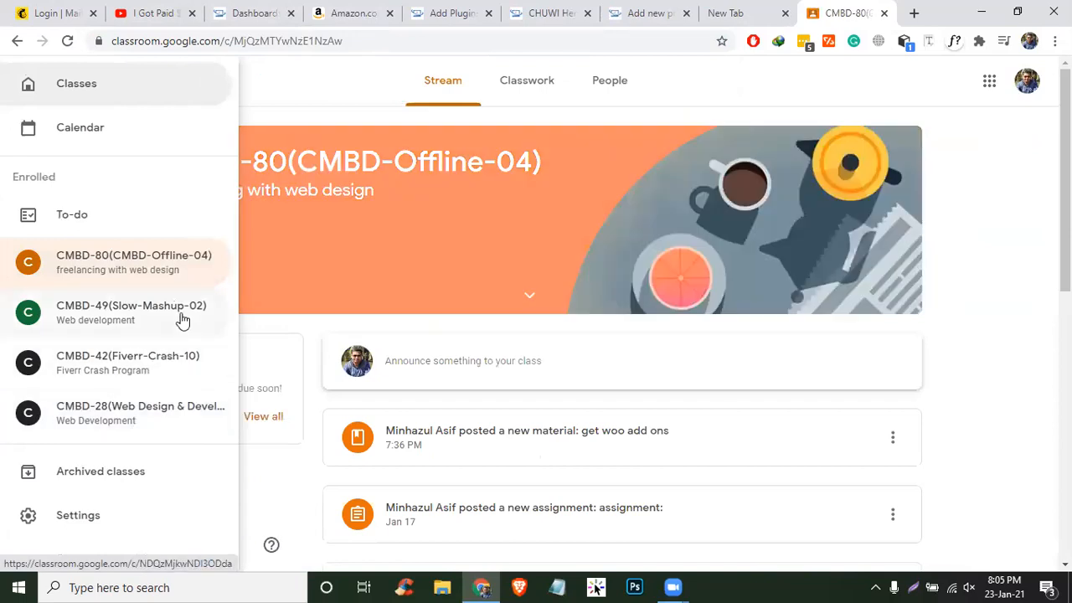
click(882, 101)
- From the class's classwork, open the MEGA folder linked in "get woo add ons" under epi-12(woo 3) and accept MEGA's cookies
click(529, 80)
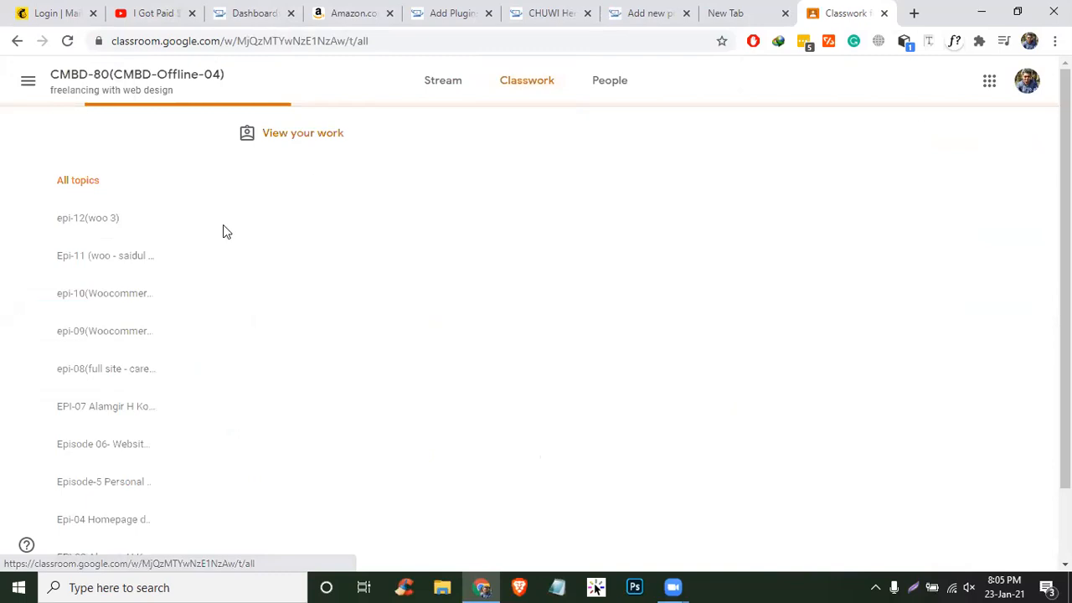
click(400, 366)
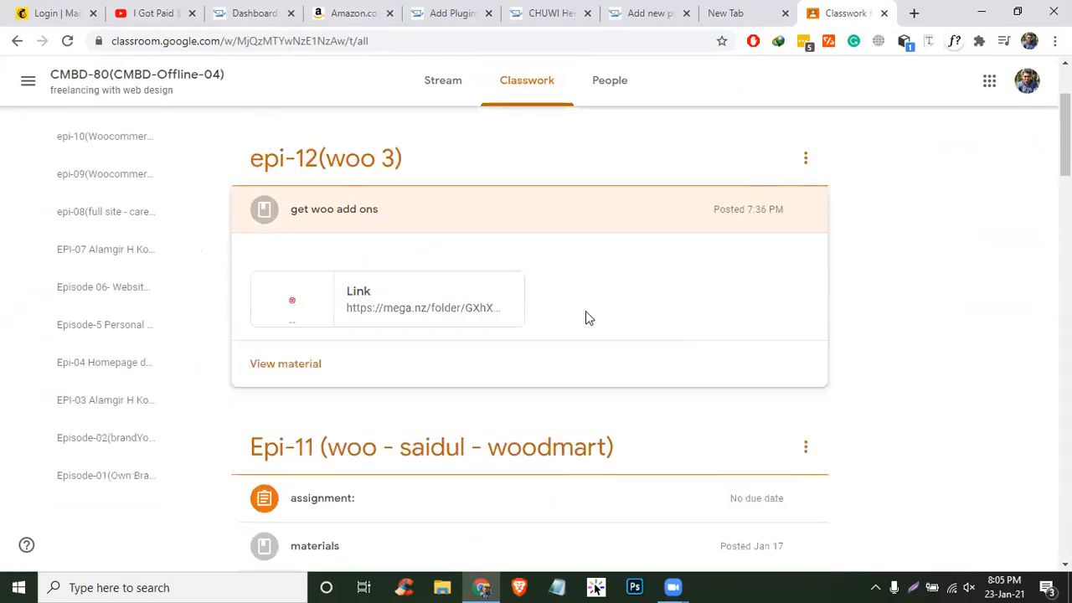
click(397, 304)
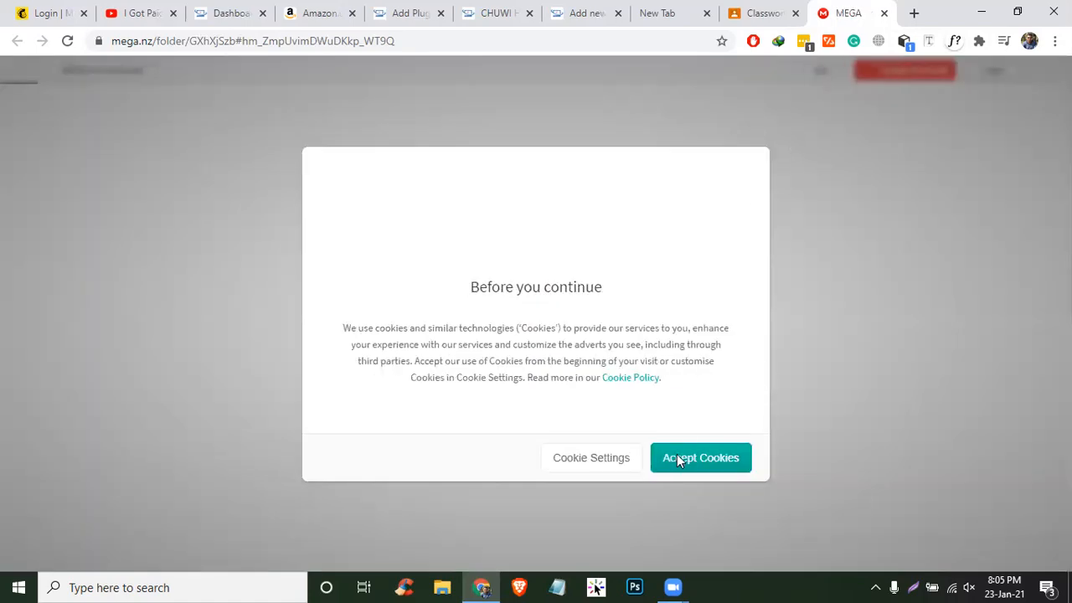
click(676, 457)
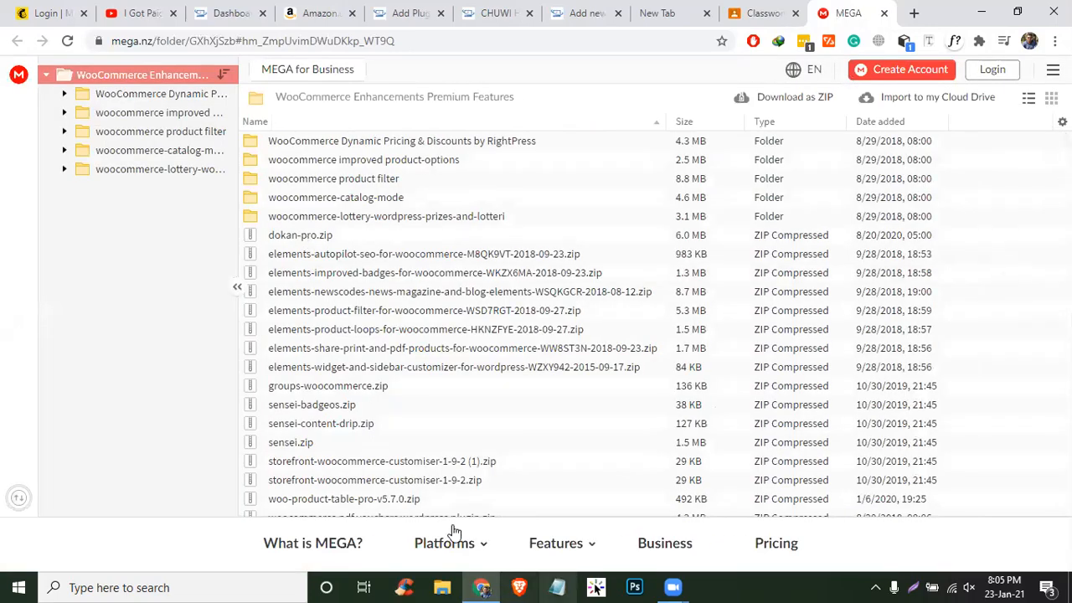
- Look through the WooCommerce add-on archives in the MEGA folder, including the PDF invoice and improved product options files
scroll(381, 351, down, 5)
click(384, 363)
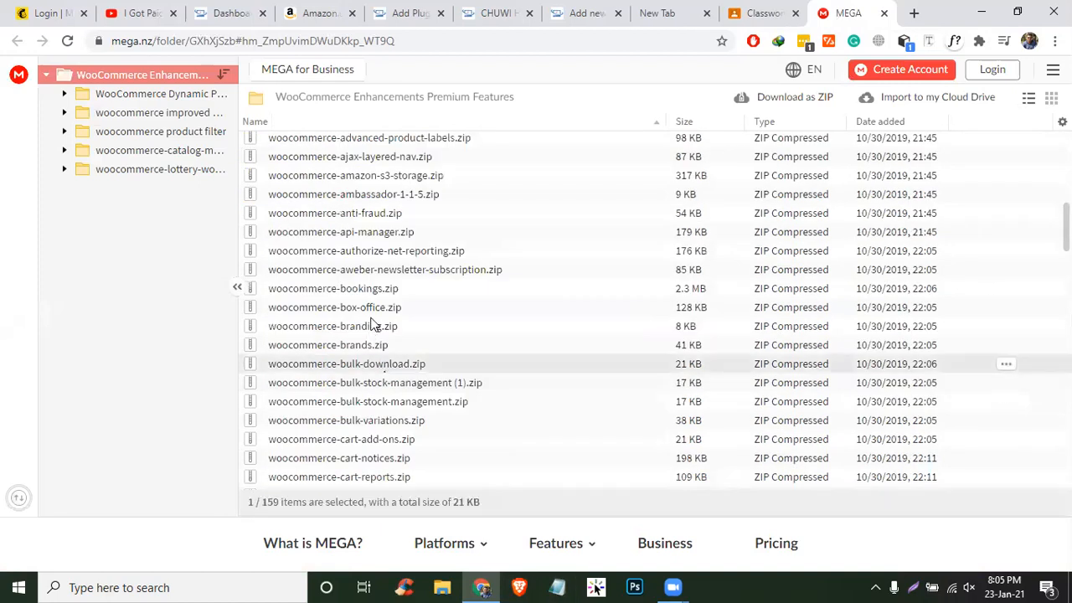
scroll(372, 325, down, 5)
scroll(373, 325, down, 4)
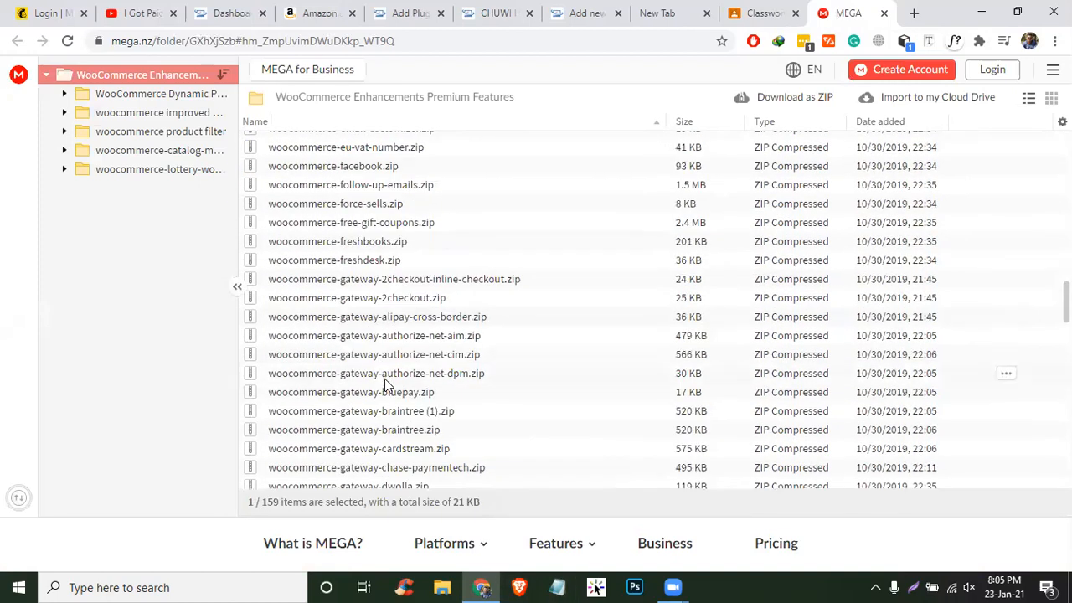
scroll(421, 384, down, 7)
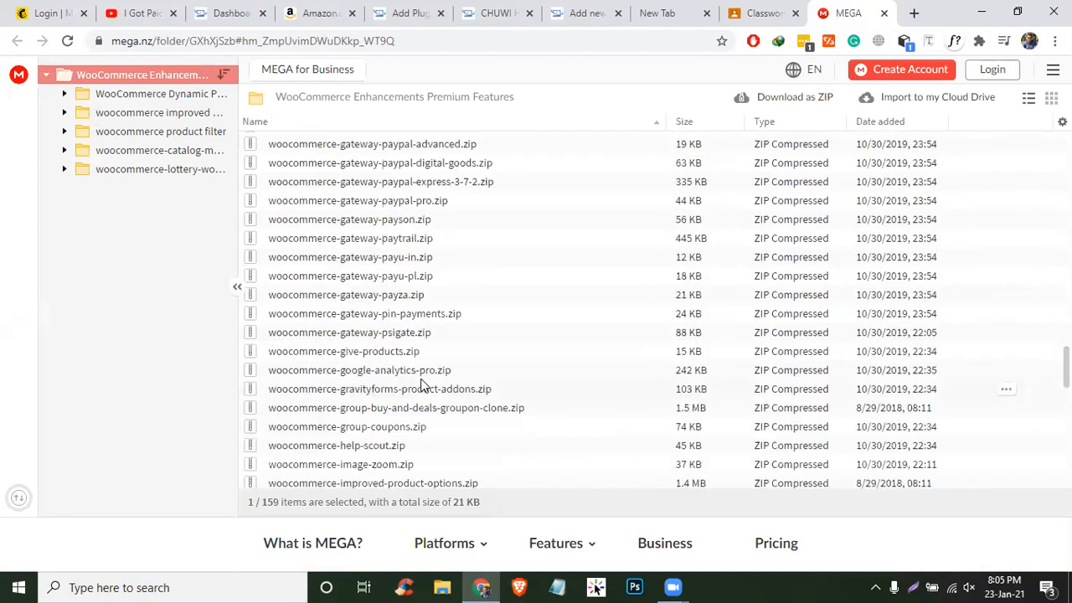
scroll(421, 383, down, 2)
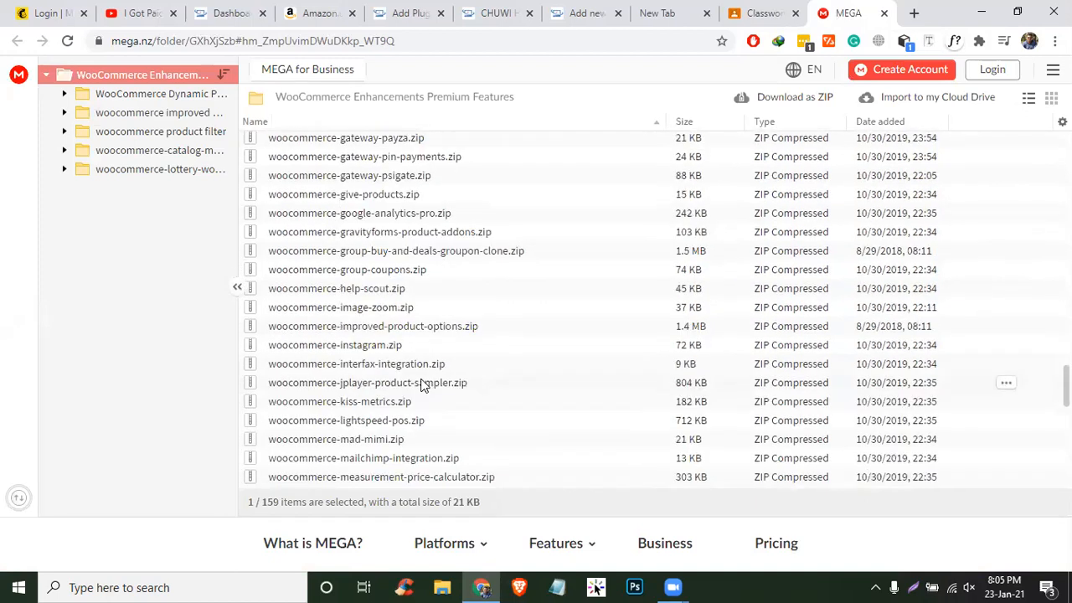
scroll(421, 384, down, 1)
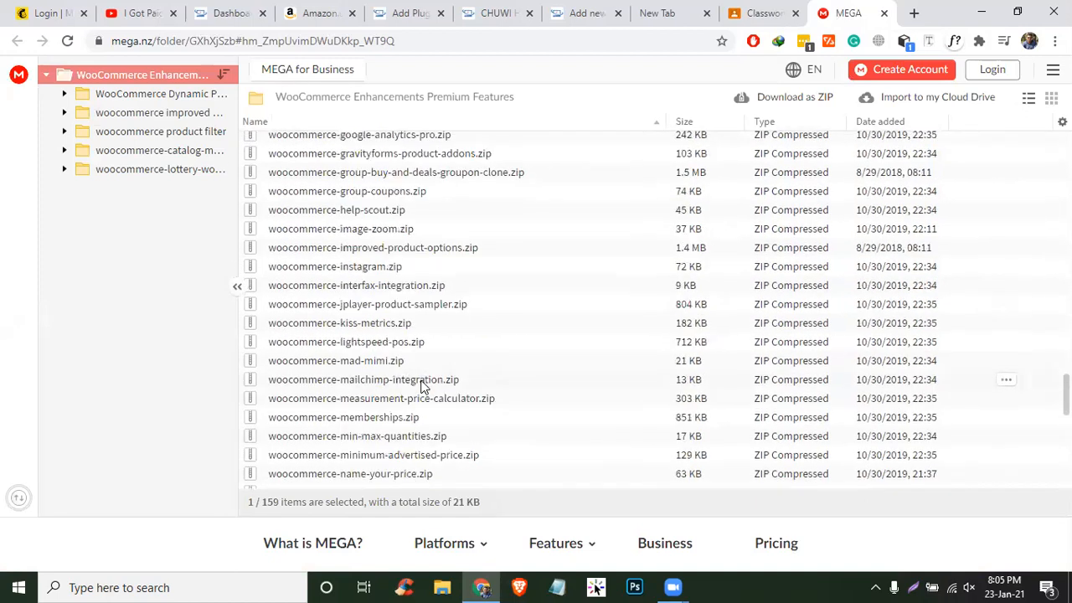
click(365, 438)
scroll(411, 444, down, 2)
click(366, 334)
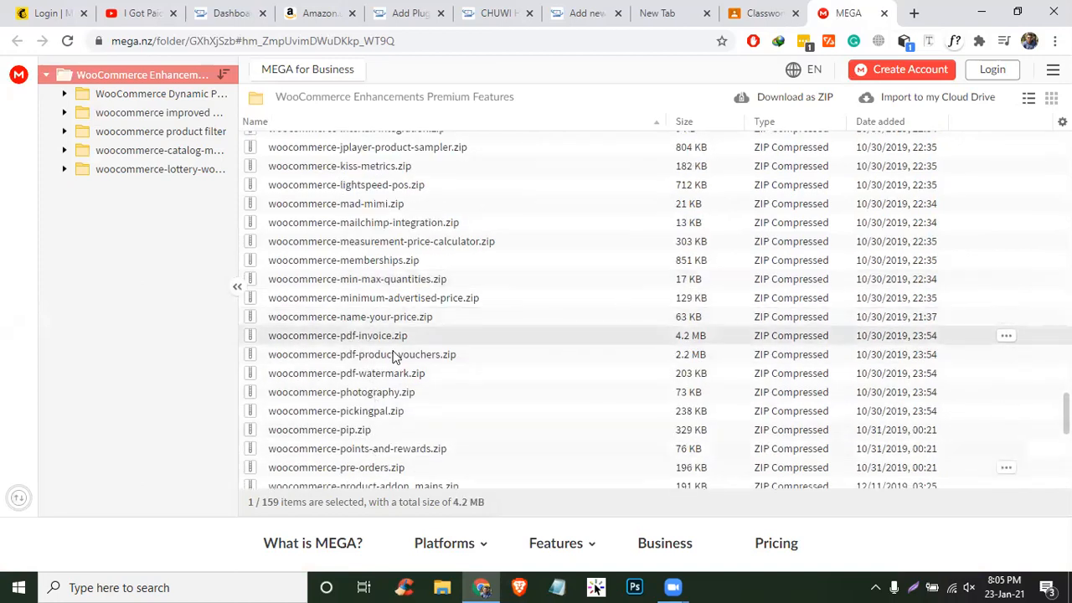
scroll(422, 277, up, 2)
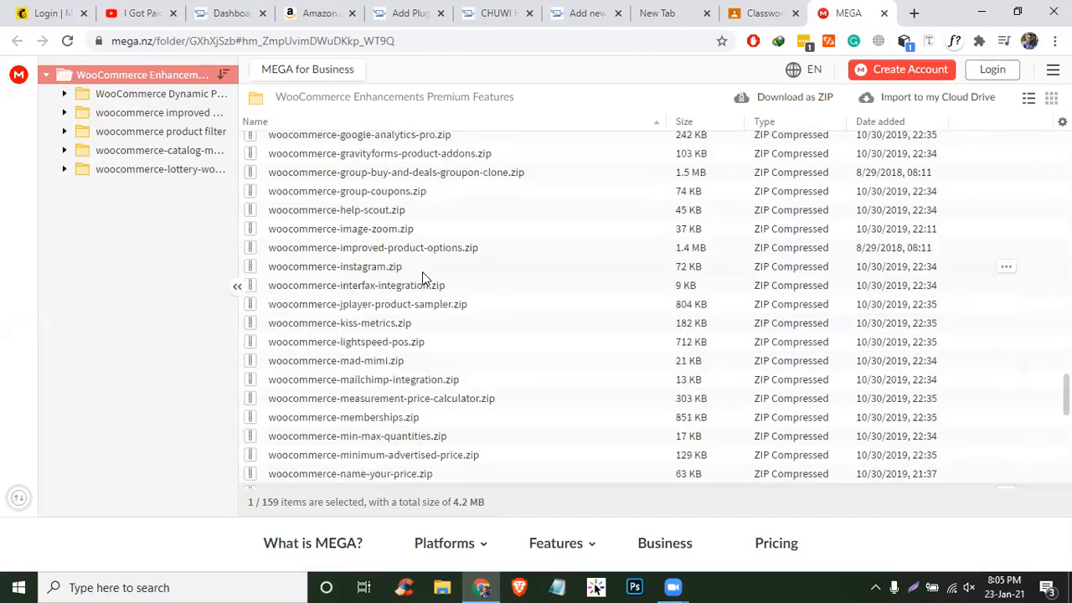
click(424, 251)
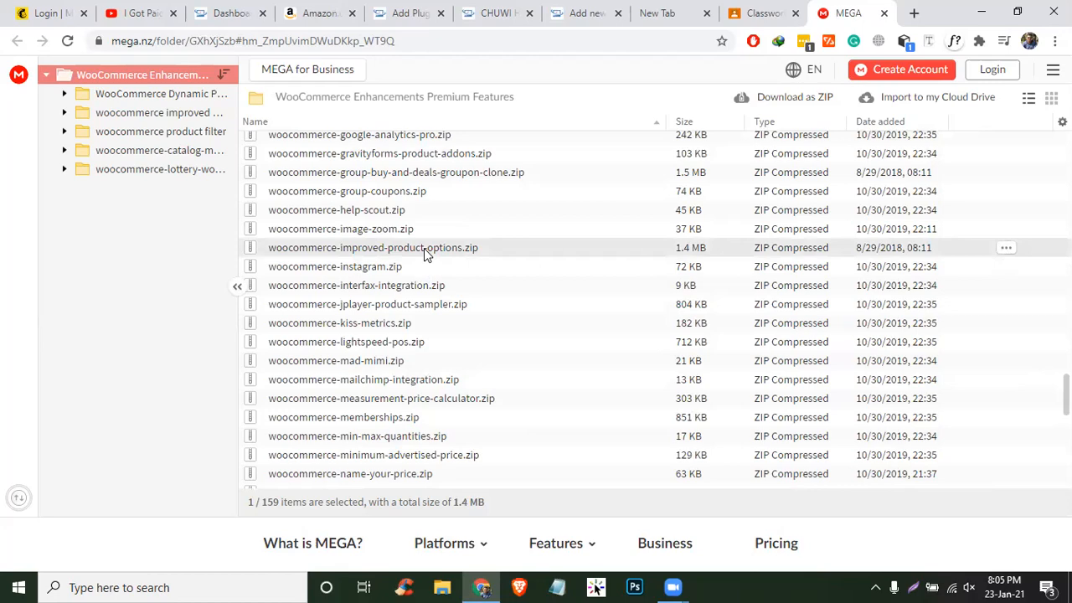
- Find woocommerce-product-addon_mains.zip in the MEGA folder and download it
scroll(424, 255, up, 9)
scroll(424, 251, up, 15)
scroll(424, 251, down, 20)
scroll(424, 255, up, 6)
scroll(364, 422, down, 2)
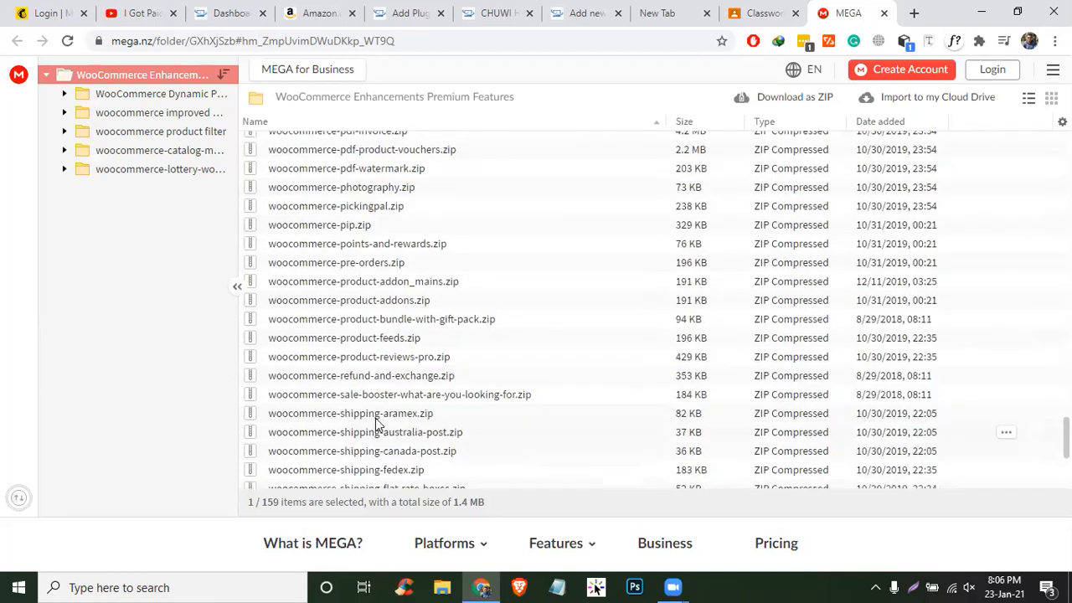
right_click(425, 287)
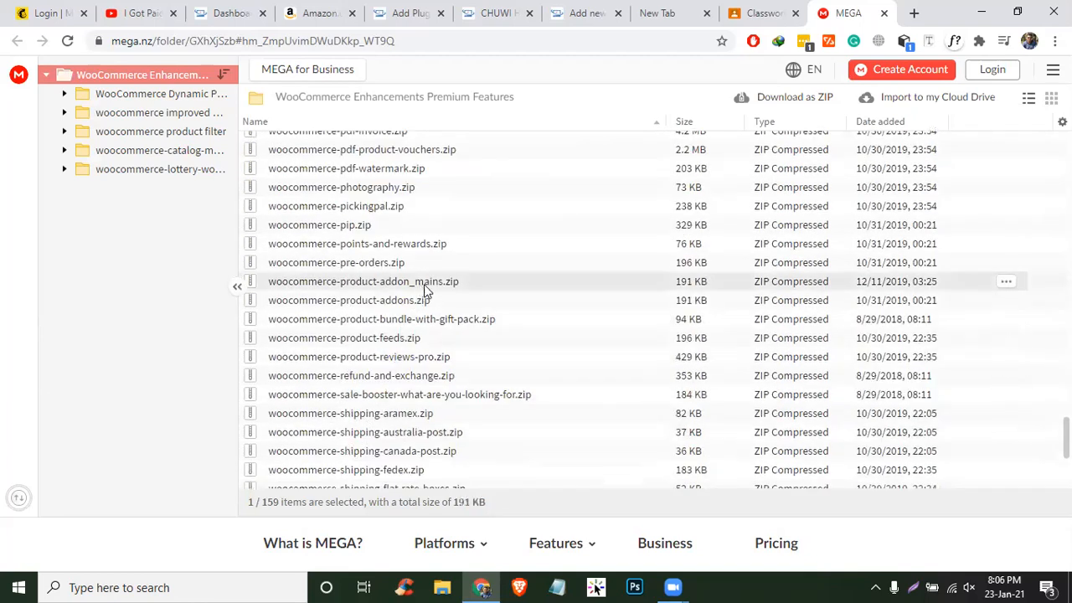
mouse_move(484, 359)
click(657, 350)
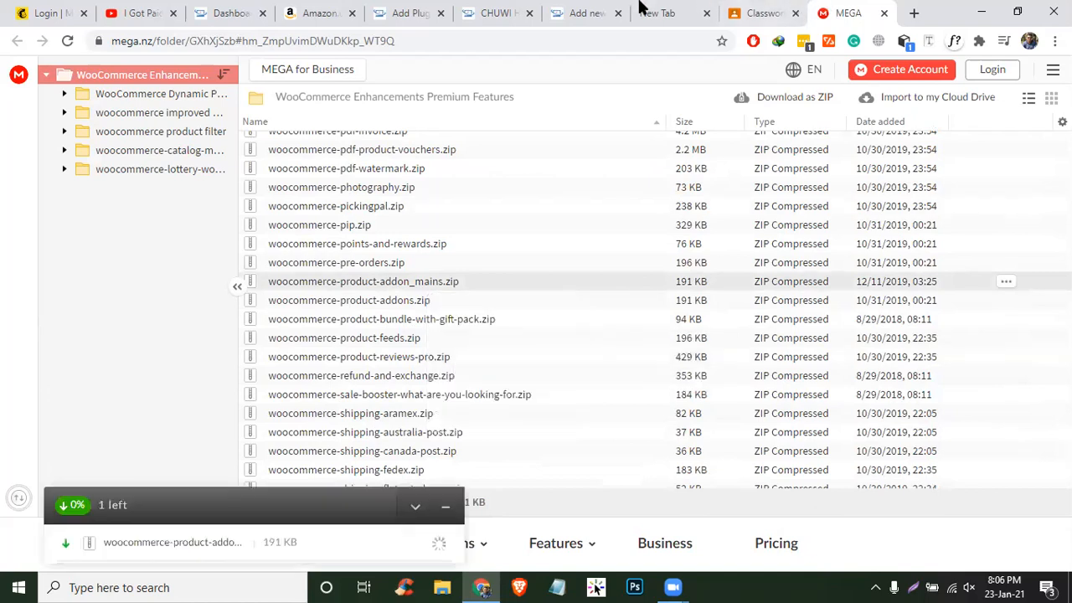
- Load the Add Plugins page in the tab holding the new product form and check the MEGA download meanwhile
click(586, 13)
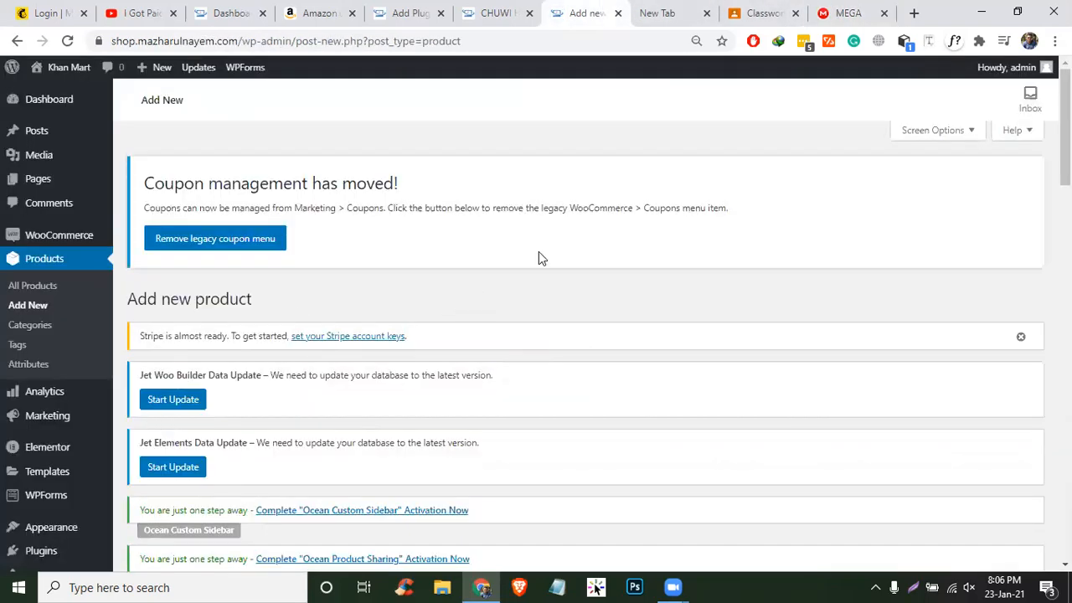
click(496, 13)
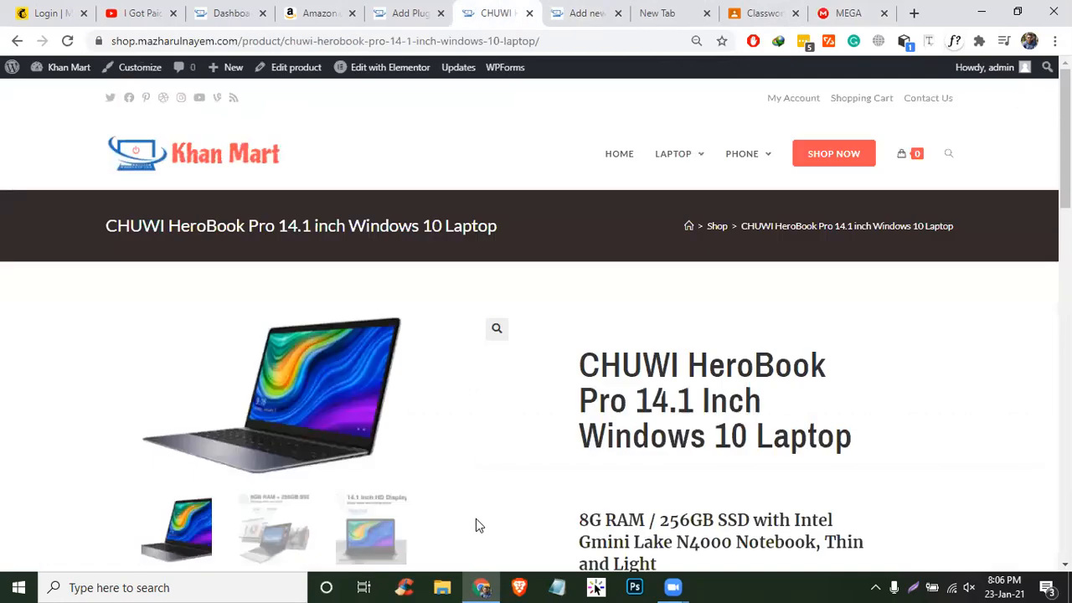
click(567, 9)
scroll(24, 419, down, 5)
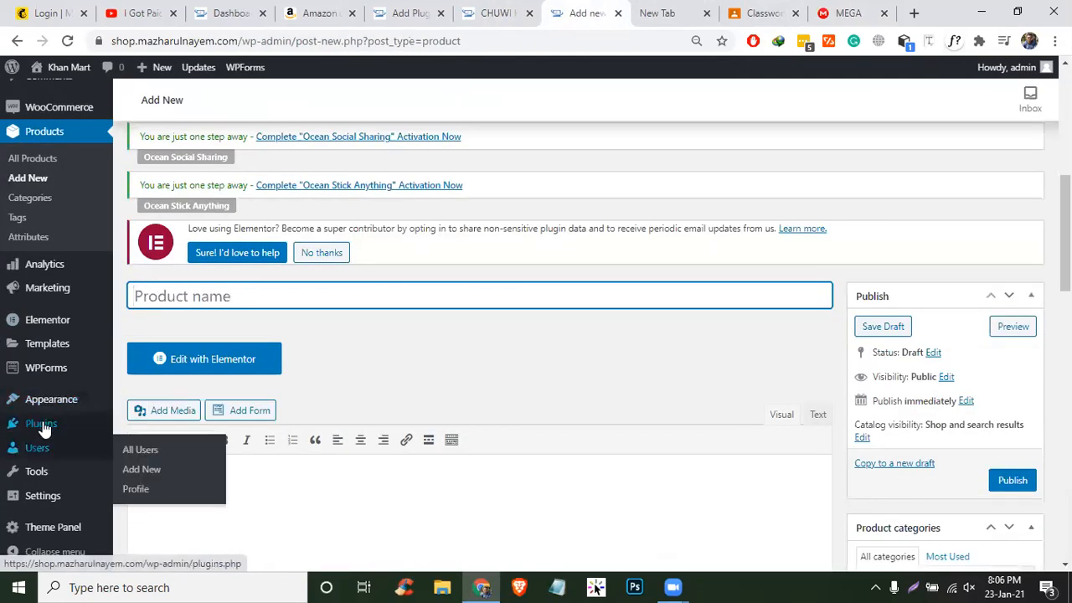
click(147, 448)
click(653, 128)
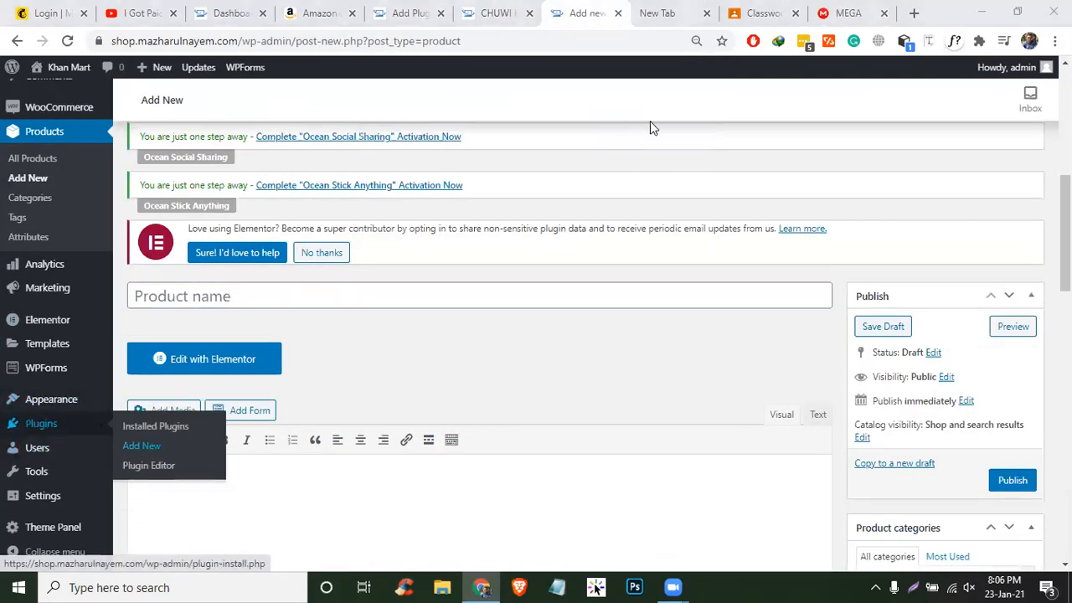
click(849, 12)
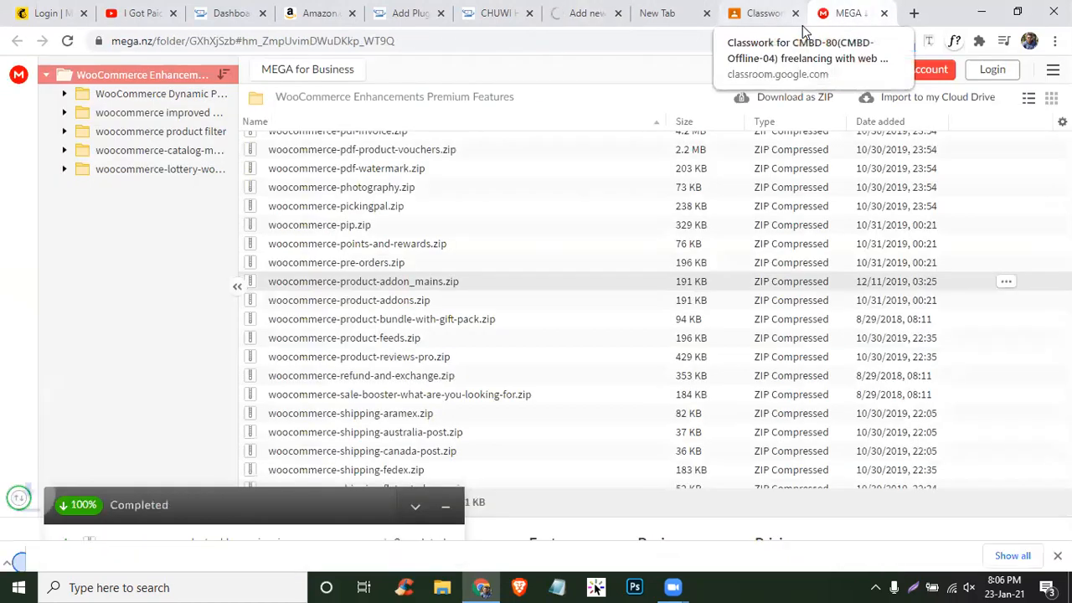
click(563, 16)
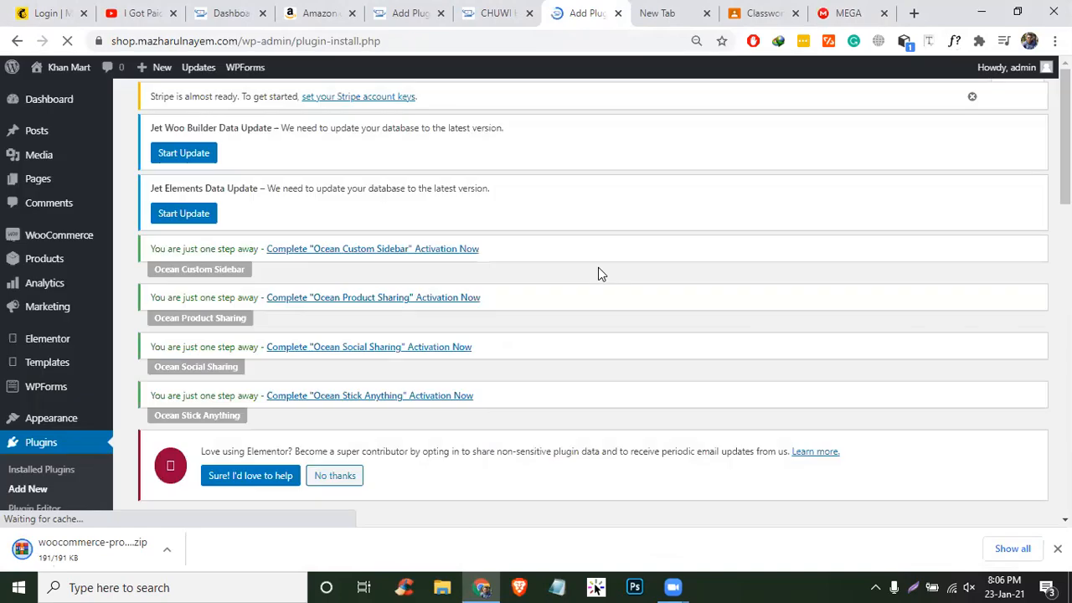
- Show the plugin upload form and close the blank New Tab and CHUWI product tabs
scroll(476, 277, down, 8)
scroll(478, 281, up, 6)
scroll(164, 193, up, 3)
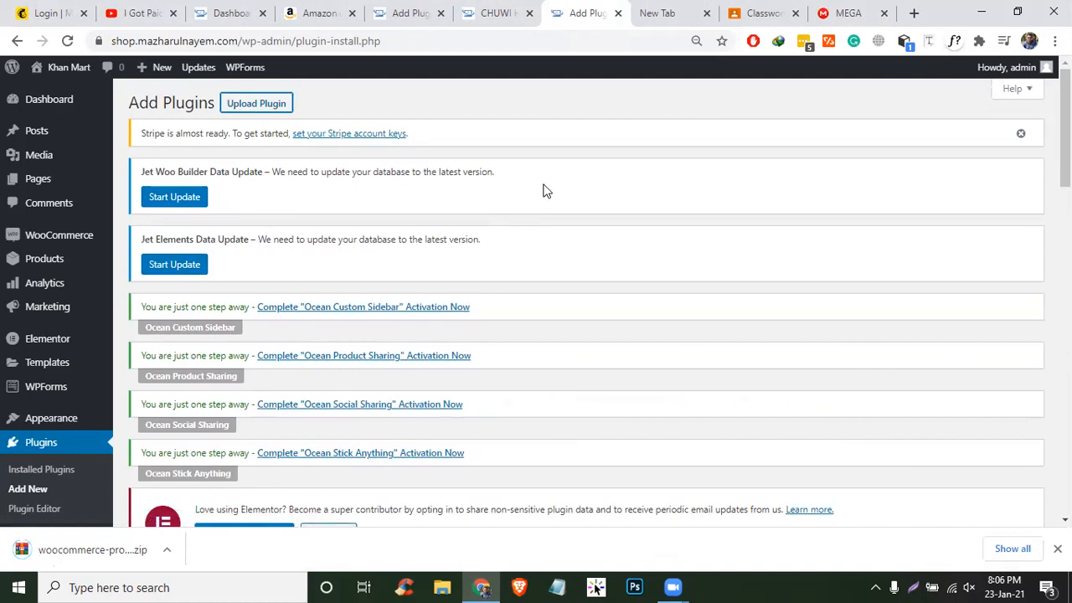
click(706, 13)
click(529, 13)
- Choose the downloaded woocommerce-product-addon_mains.zip as the plugin file and install it
scroll(514, 299, down, 7)
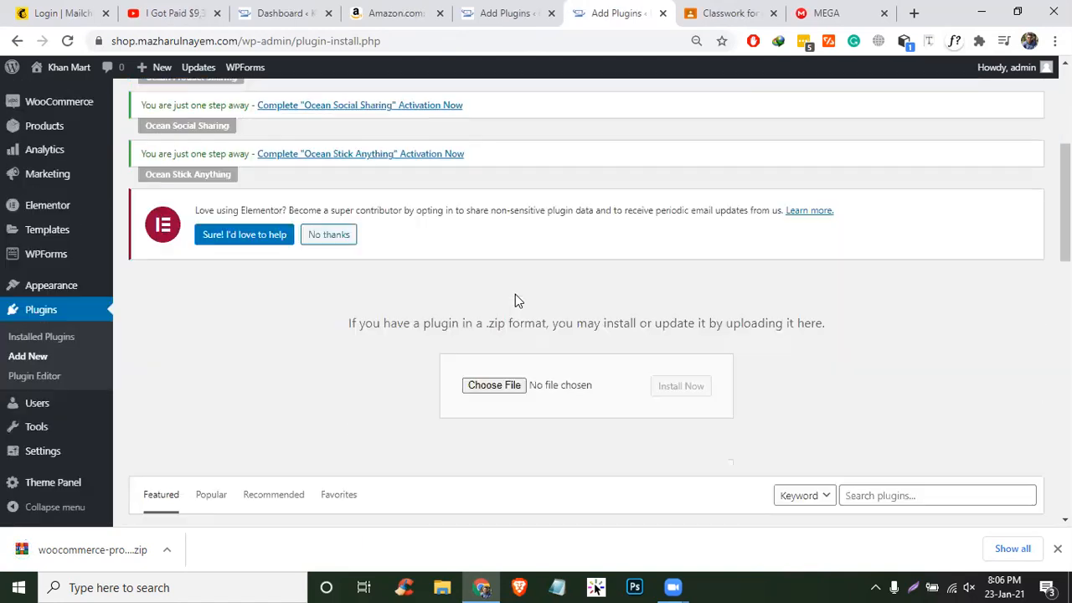
scroll(383, 299, up, 5)
scroll(347, 347, down, 2)
scroll(436, 284, down, 1)
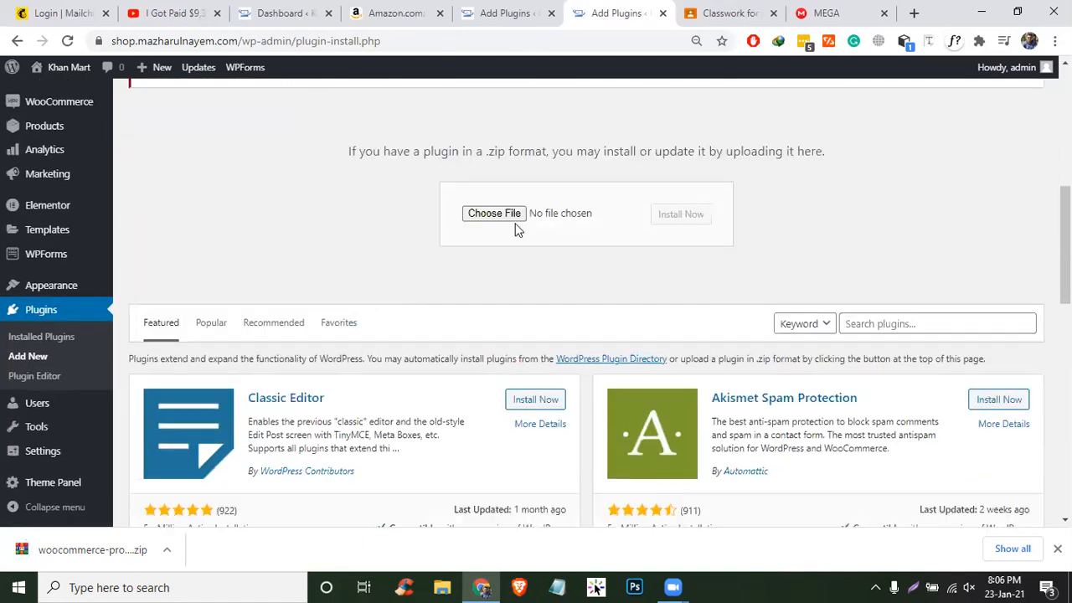
click(494, 212)
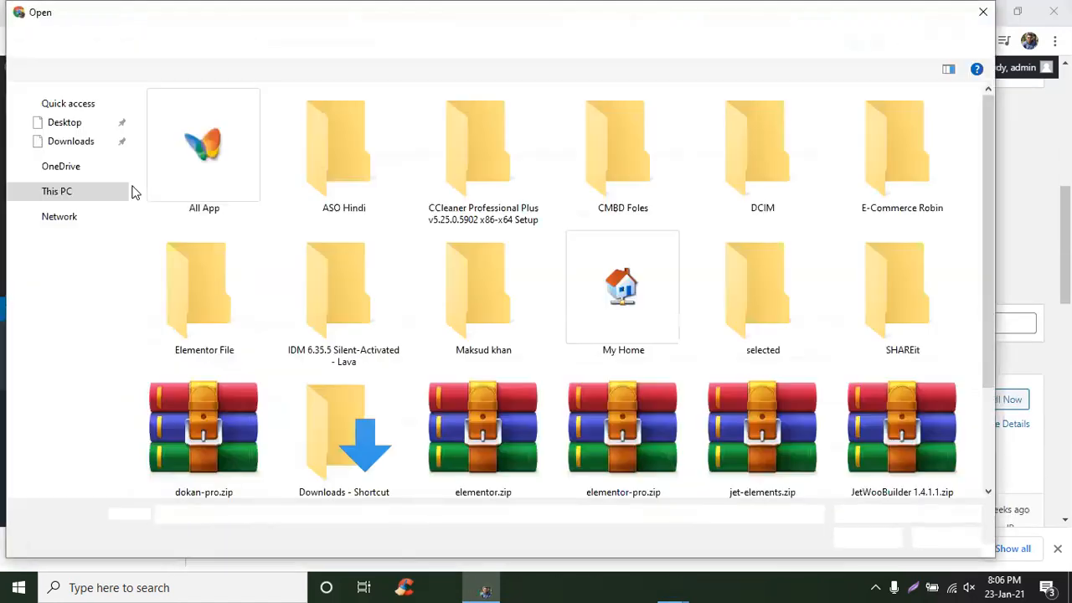
click(71, 266)
click(192, 201)
key(Return)
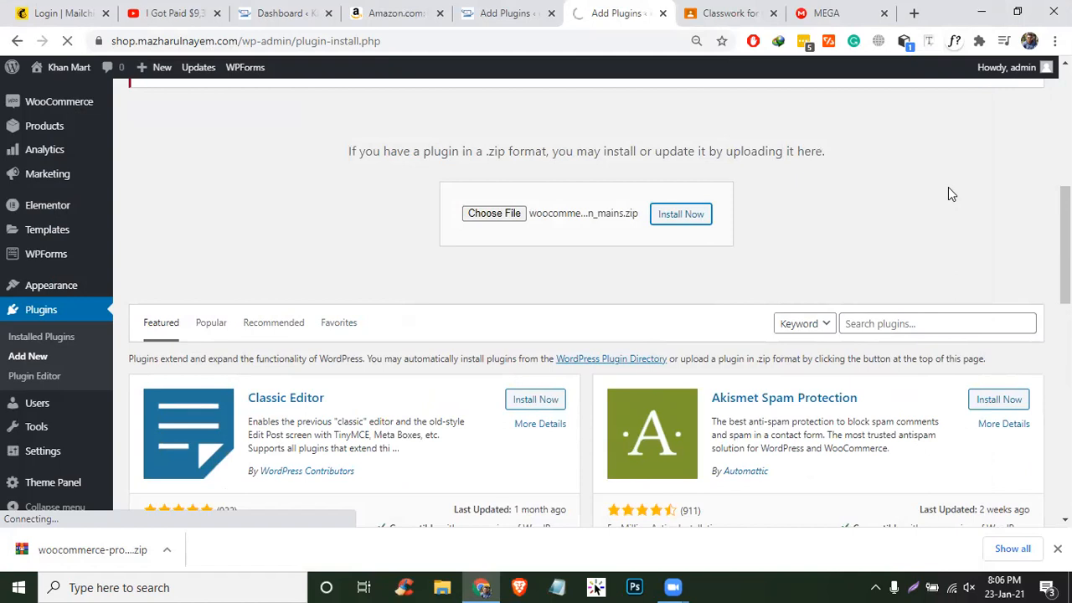
- Log in to Mailchimp with the saved username and account password
click(50, 10)
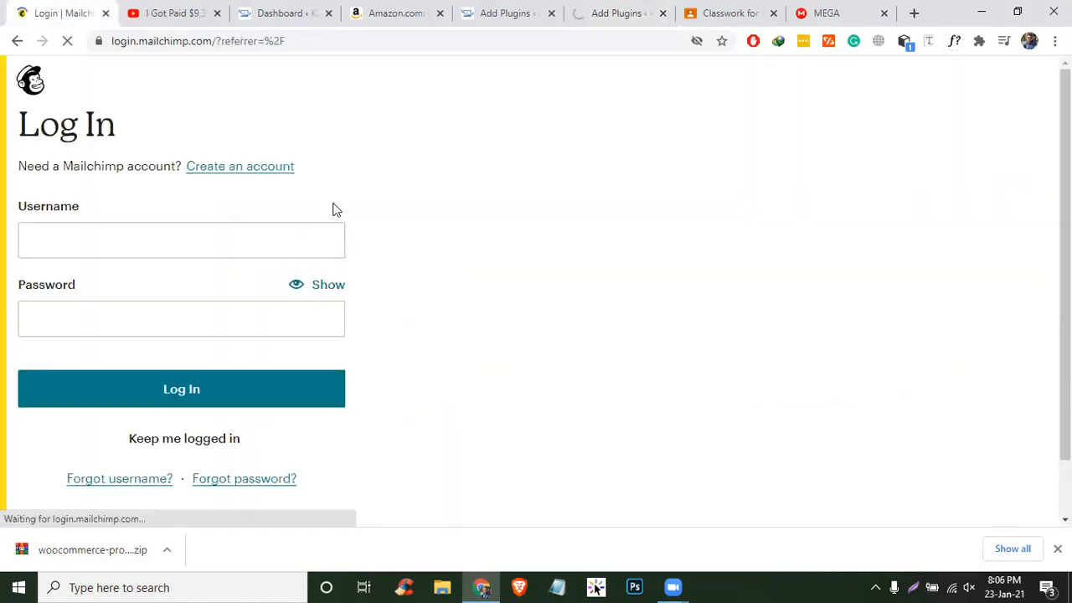
click(196, 251)
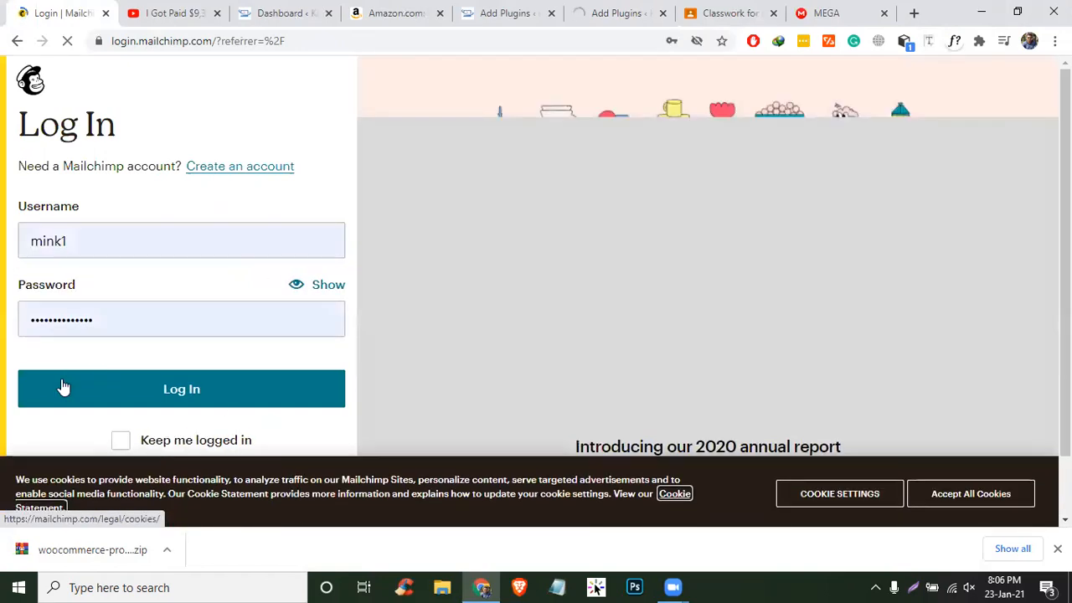
click(63, 386)
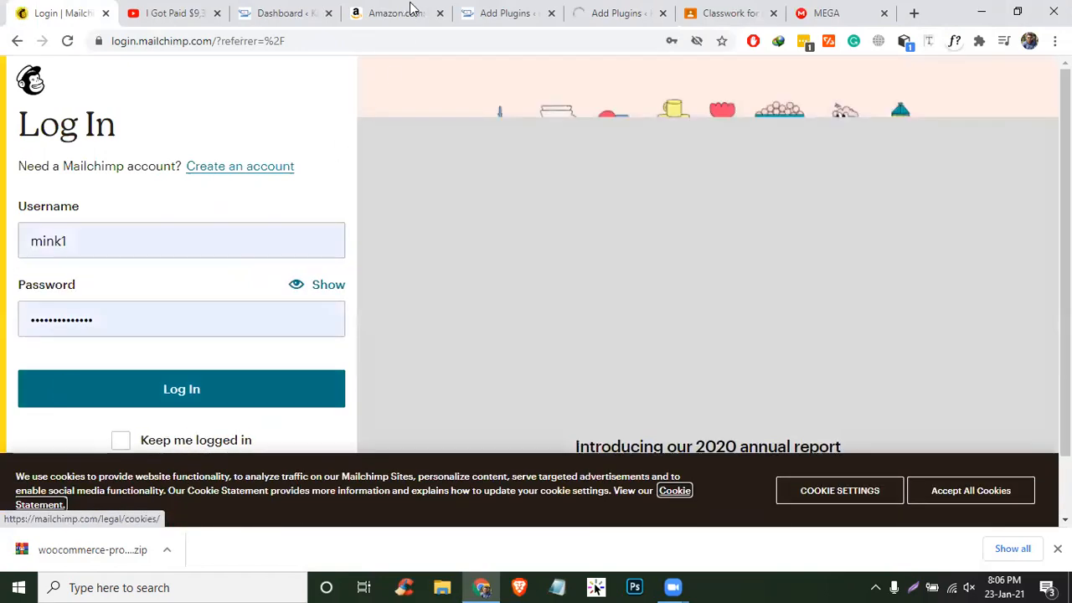
- Activate the installed WooCommerce Product Add-ons plugin and open the store's product list
click(624, 13)
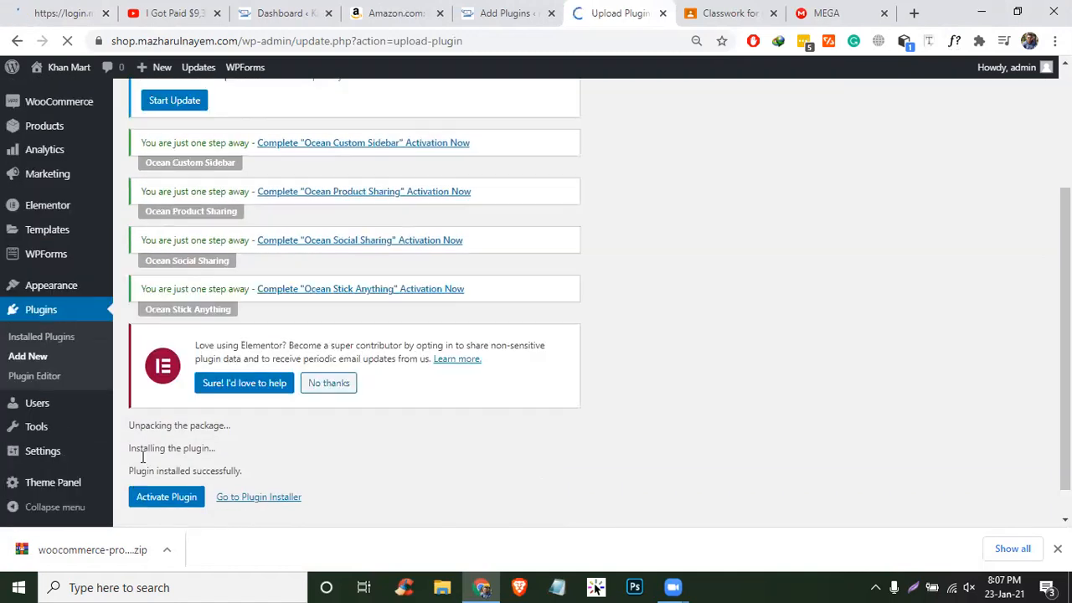
click(161, 497)
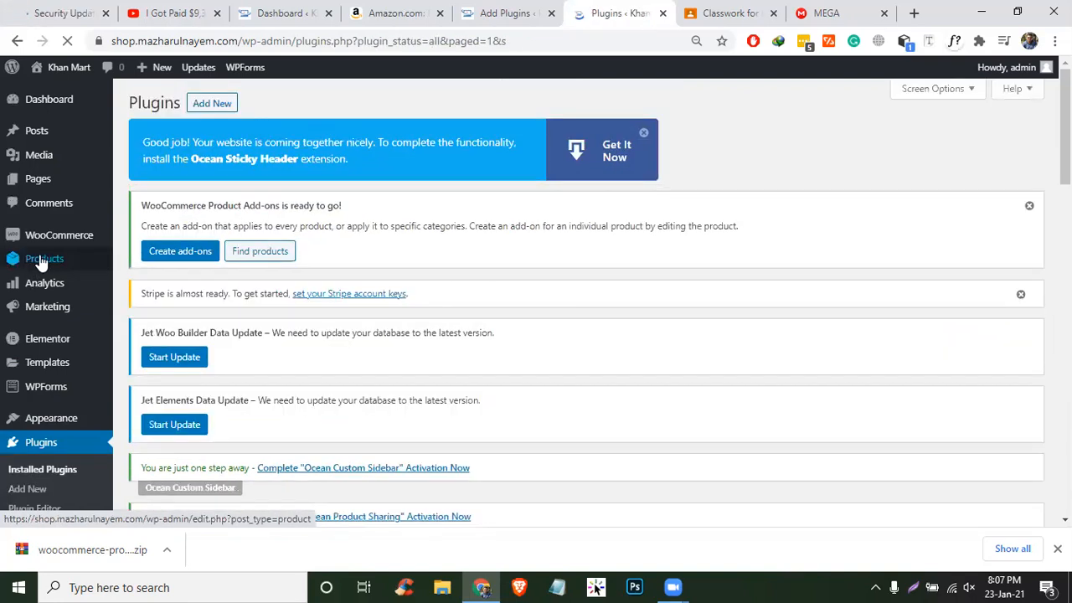
mouse_move(39, 261)
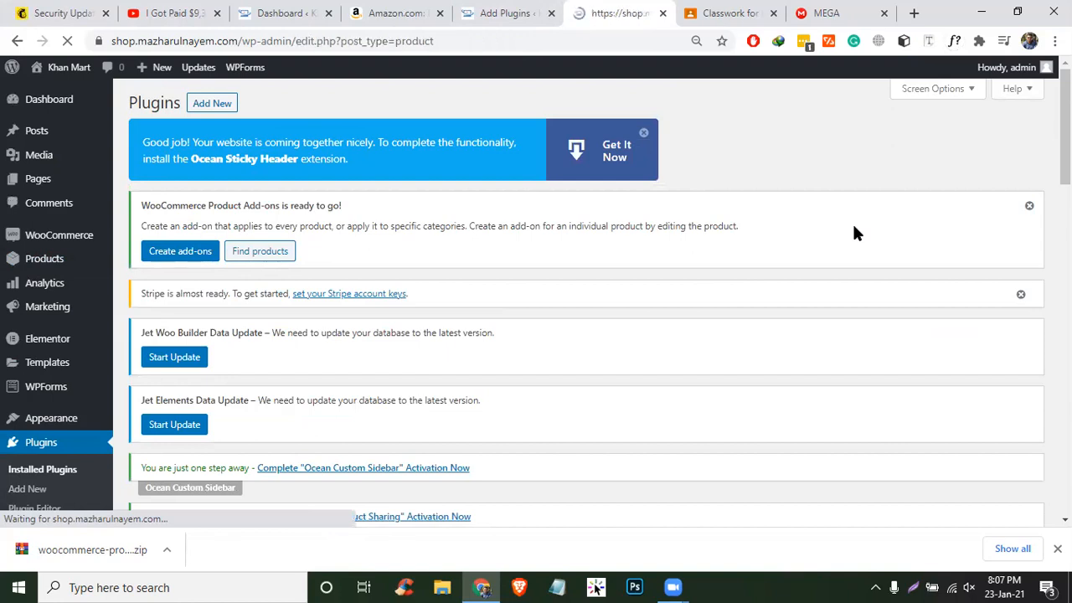
- Find the Fusion5 14.1inch A90B+ Pro 64GB Windows 10 laptop in the product list and open it for editing
scroll(615, 237, down, 5)
scroll(603, 239, down, 6)
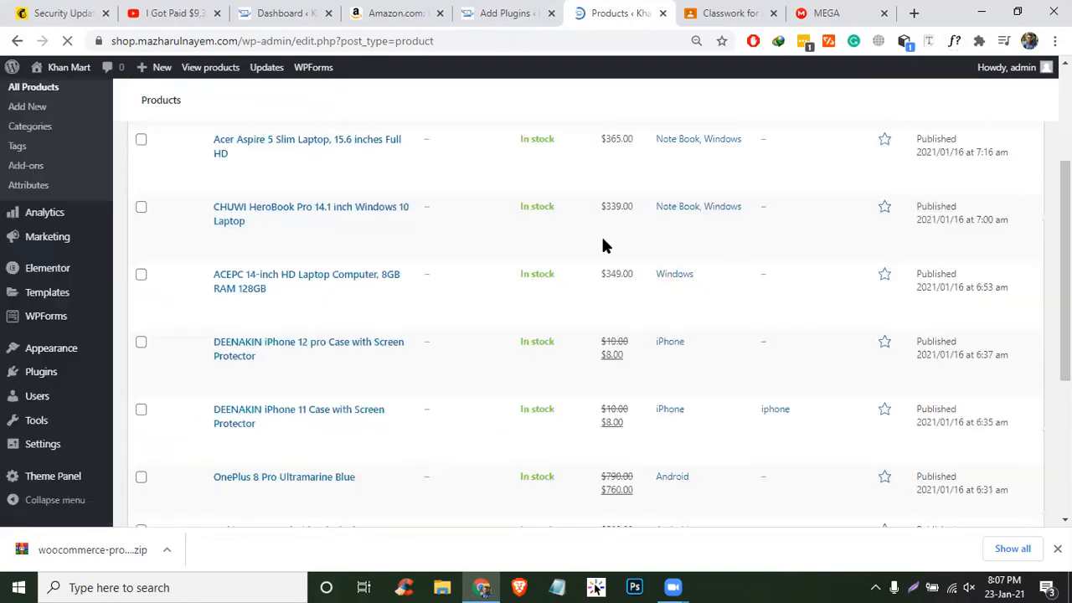
scroll(335, 292, up, 4)
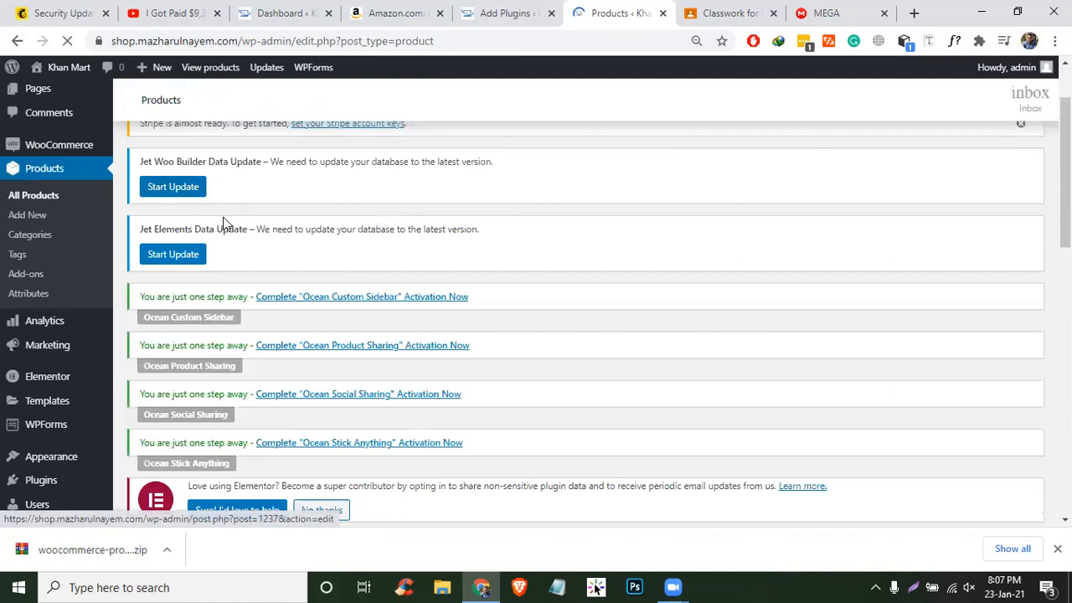
scroll(359, 402, down, 7)
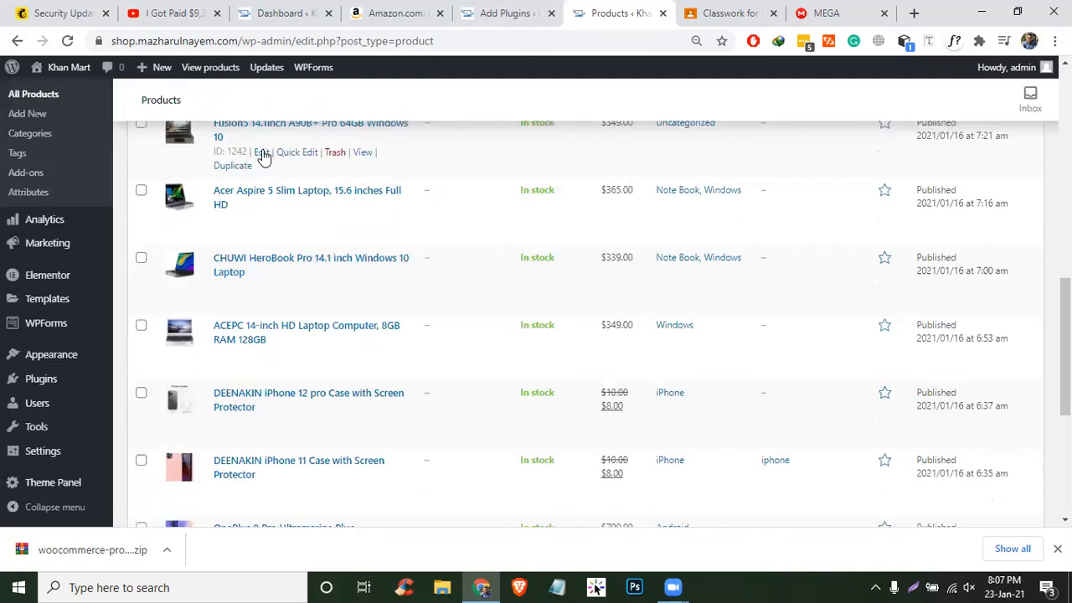
click(261, 152)
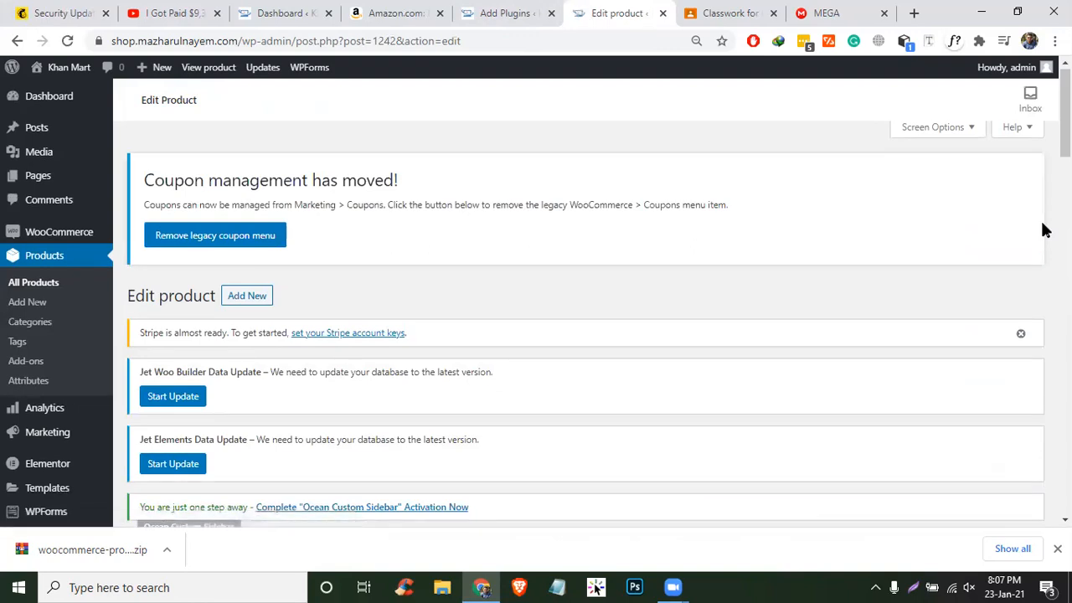
- Add a Multiple Choice add-on field to the Fusion5 laptop's product data
scroll(1044, 231, down, 20)
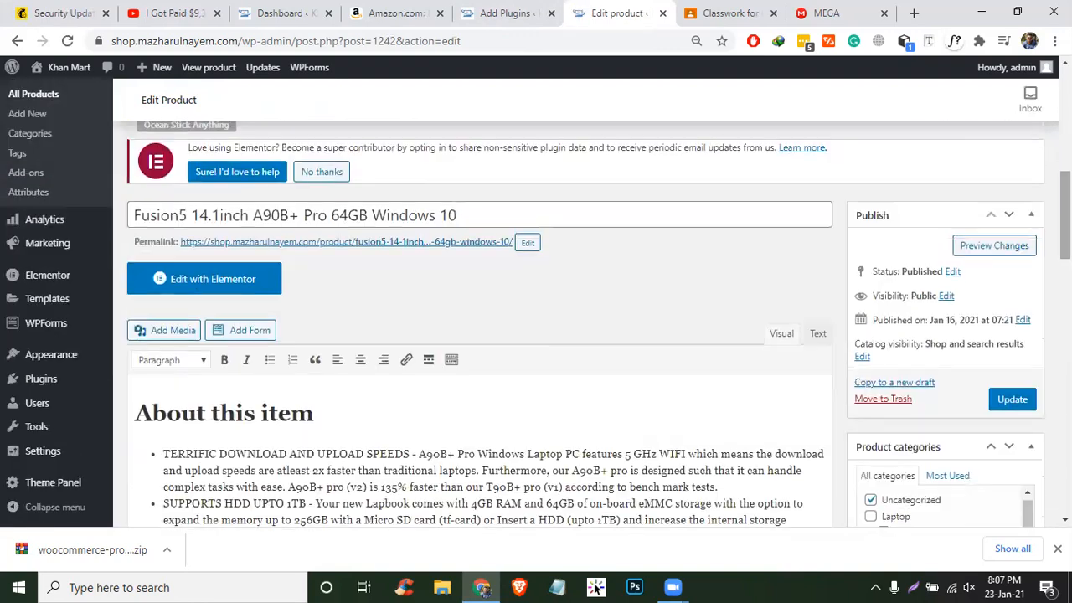
scroll(566, 401, down, 1)
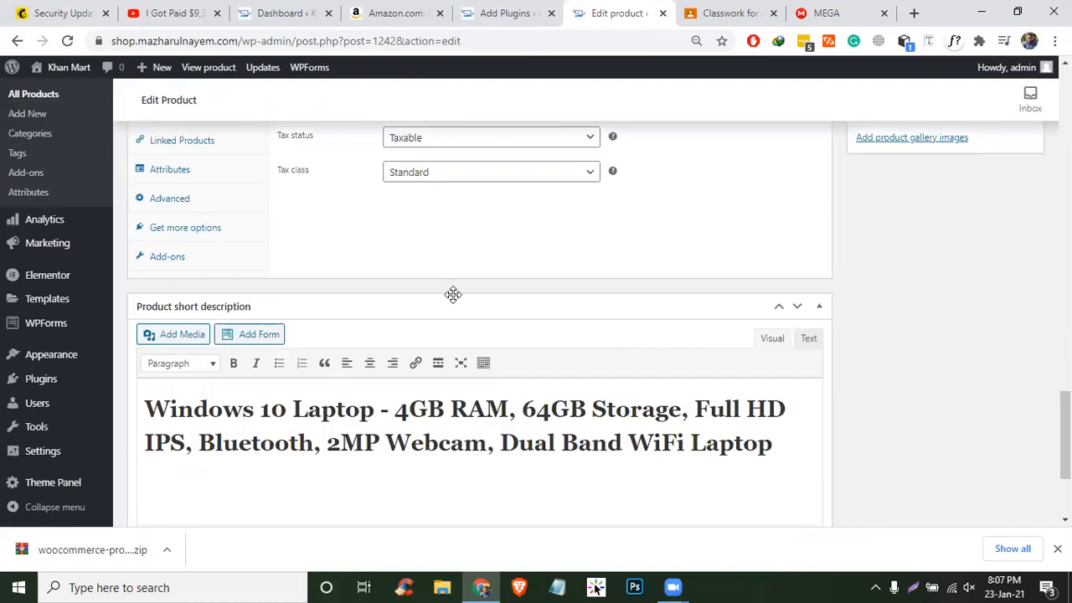
click(167, 257)
scroll(469, 323, up, 2)
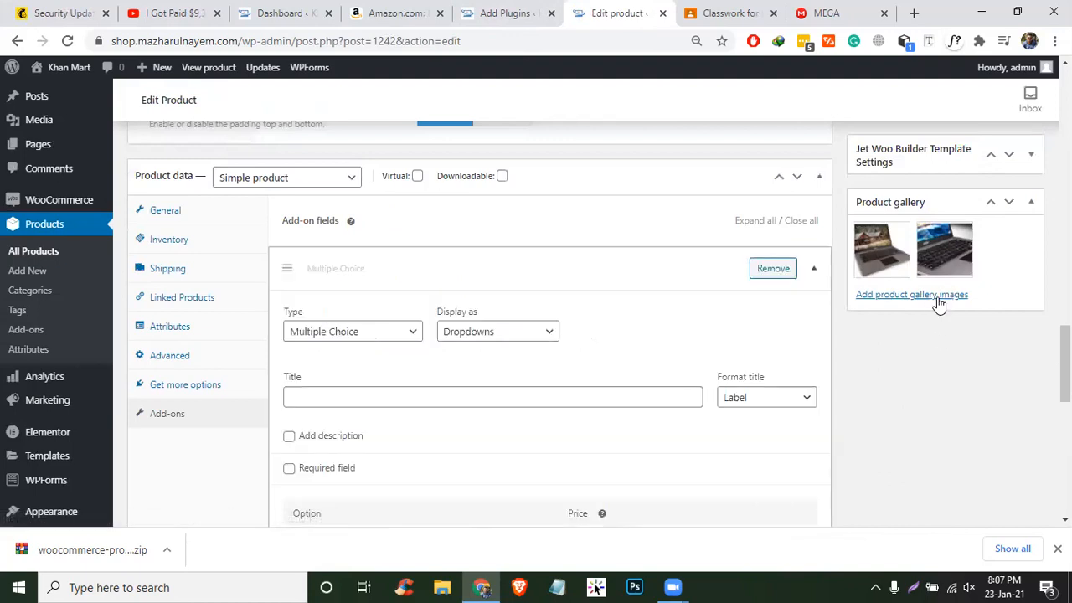
- Set the Multiple Choice add-on field to display as Radio Buttons and title it "choose addons"
scroll(634, 376, down, 1)
click(363, 255)
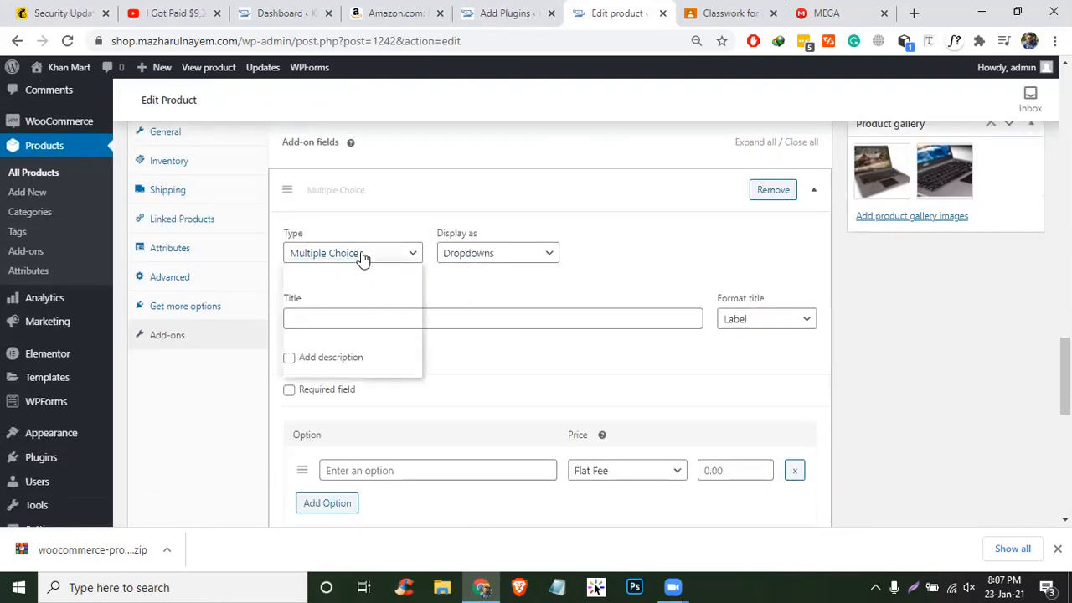
click(633, 271)
click(485, 258)
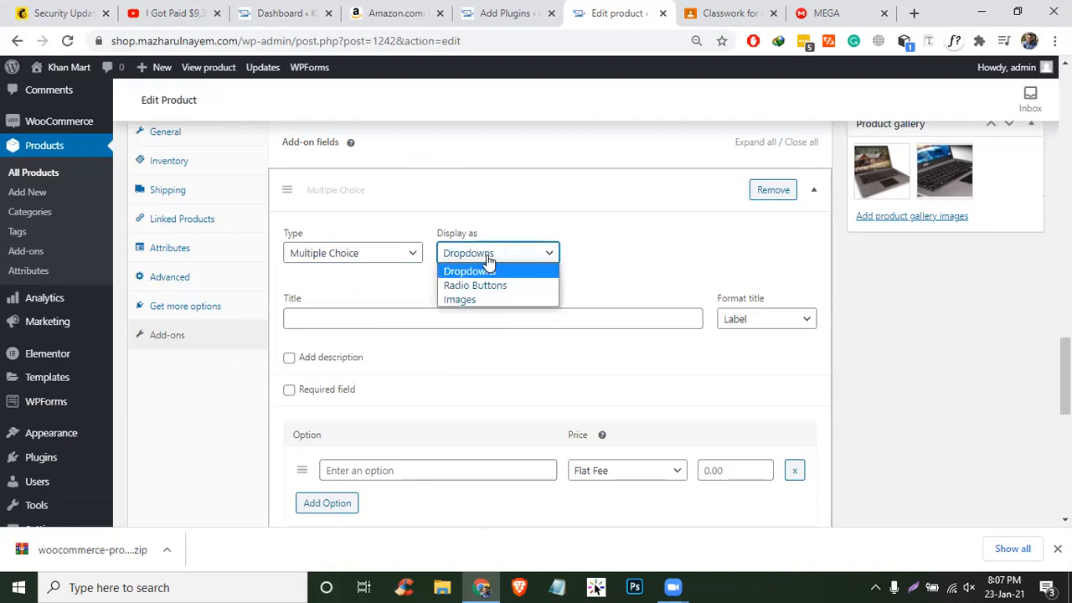
click(474, 285)
click(360, 328)
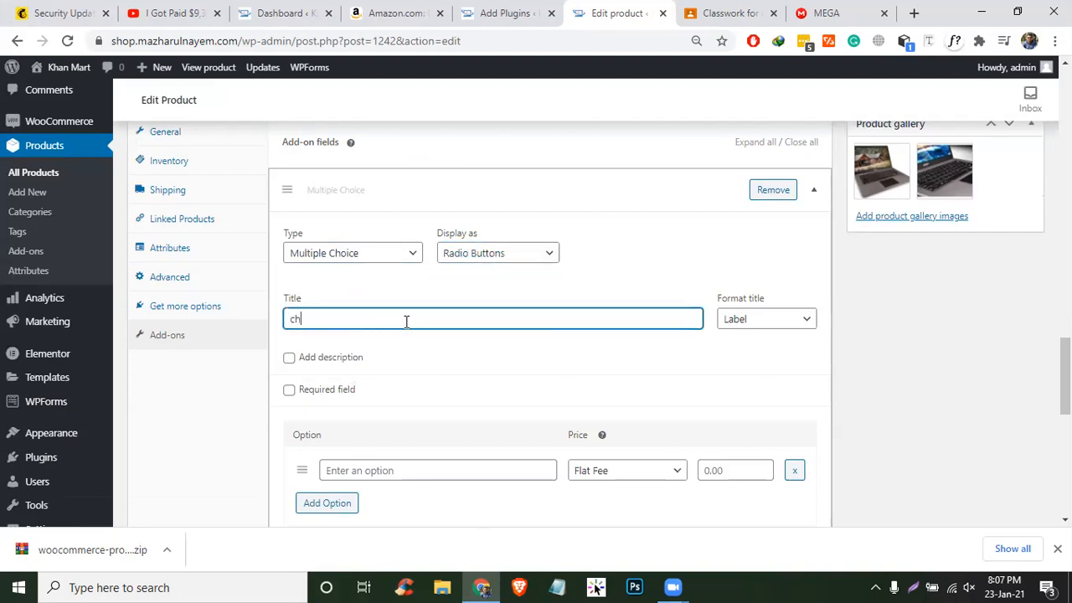
text(choose addons)
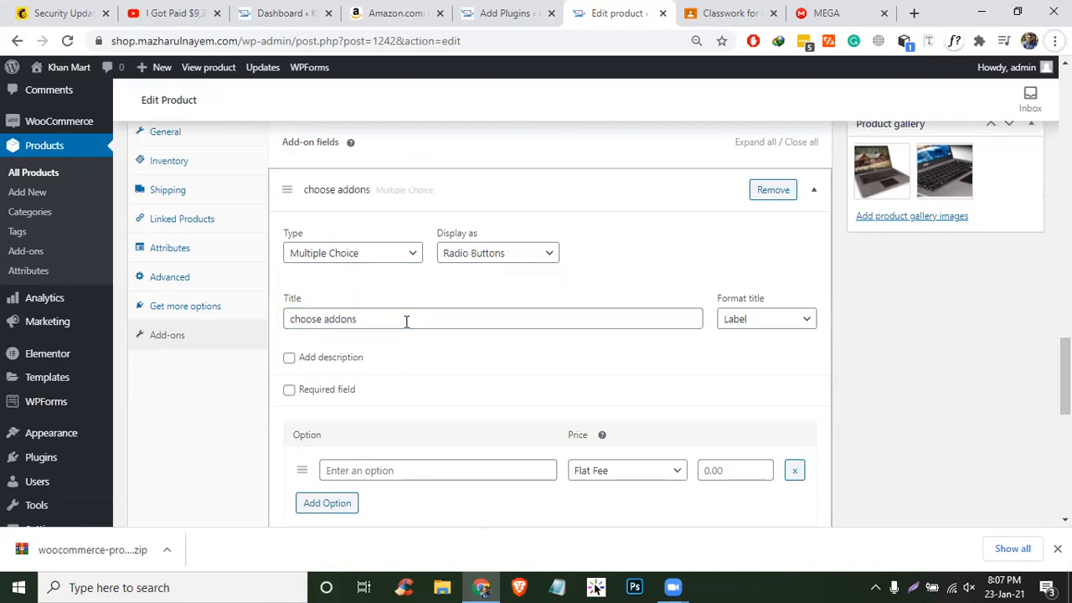
- Fill in the field's first option as "laptop bag" with a flat fee of 5
scroll(474, 350, down, 3)
click(430, 235)
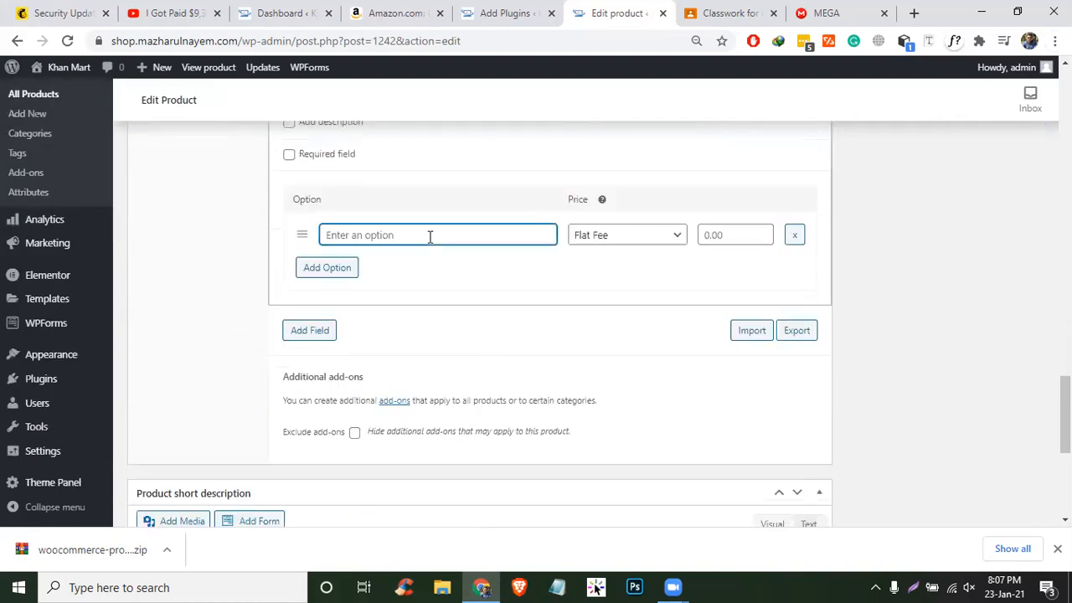
text(laptop bag)
click(722, 236)
text(5)
- Add a second option named "mouse" with a flat fee of 7
click(355, 271)
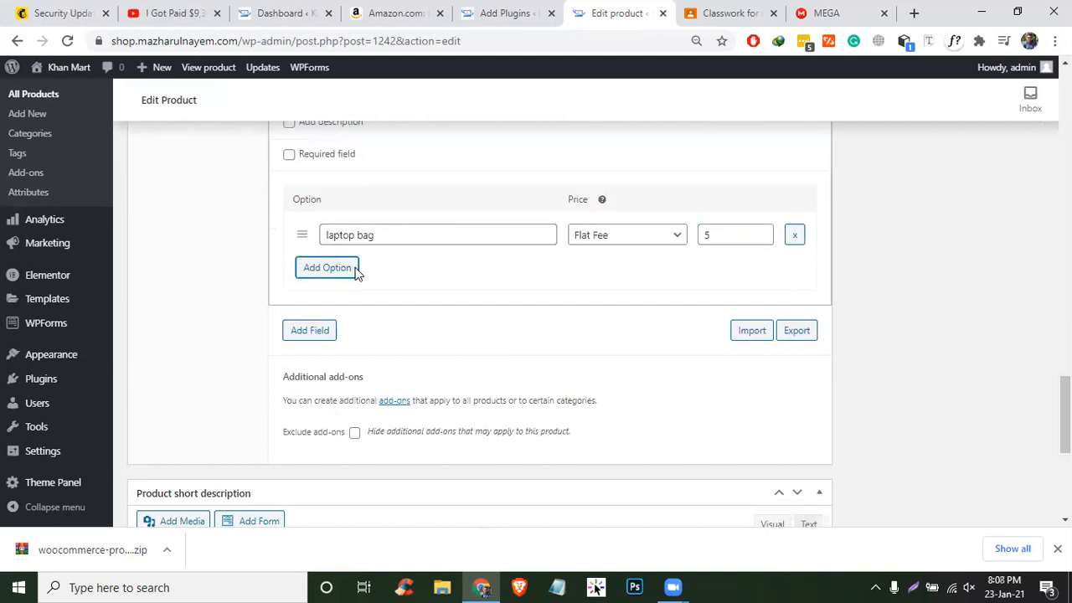
click(449, 265)
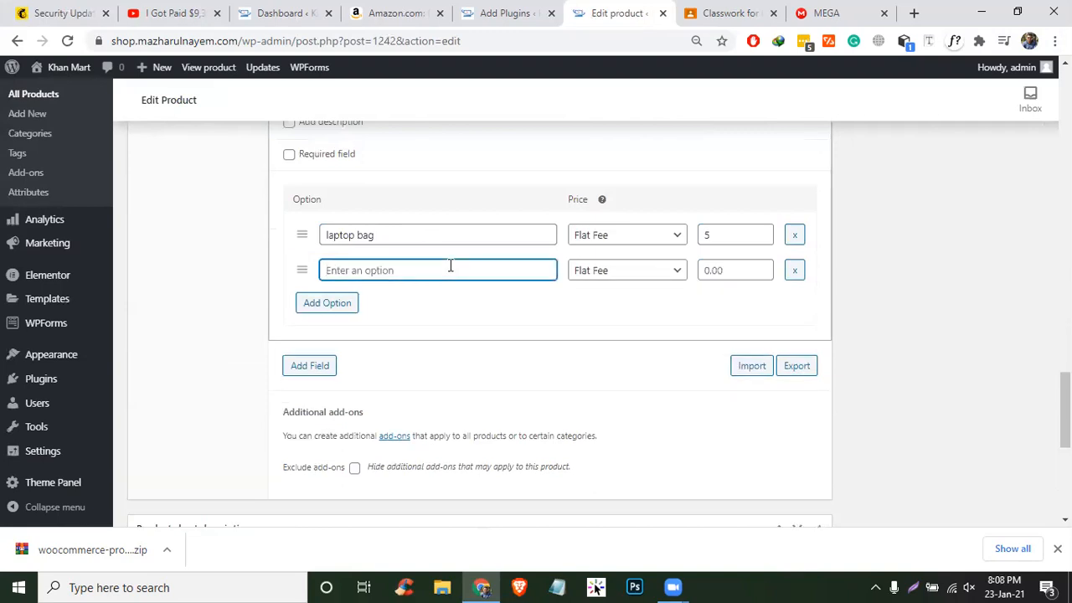
text(mouse)
click(717, 268)
text(7)
- Add a third option named "keyboard" with a flat fee of 8
click(329, 284)
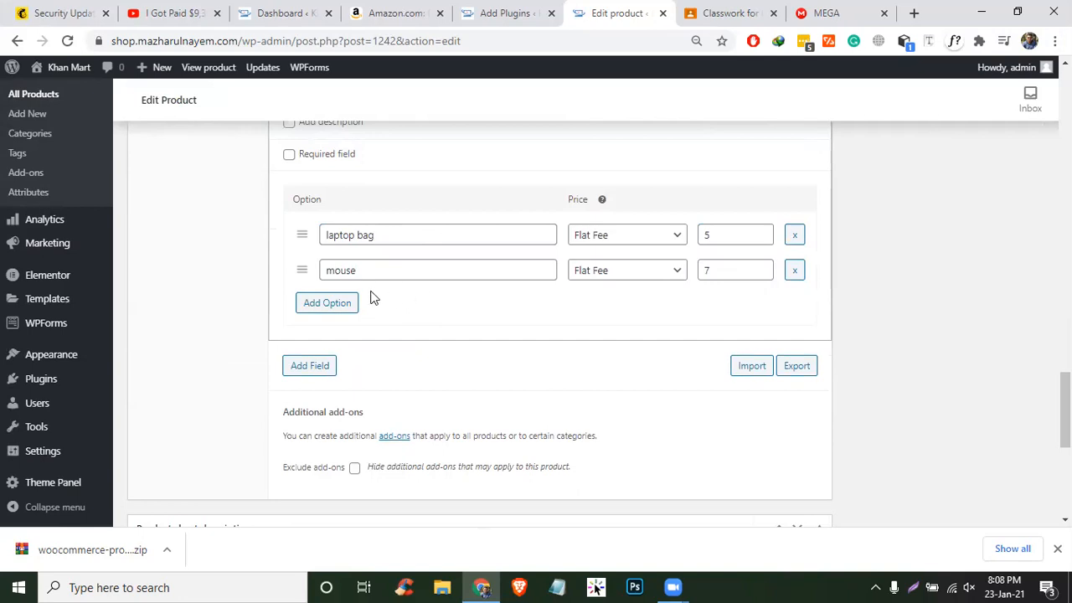
click(348, 303)
click(443, 297)
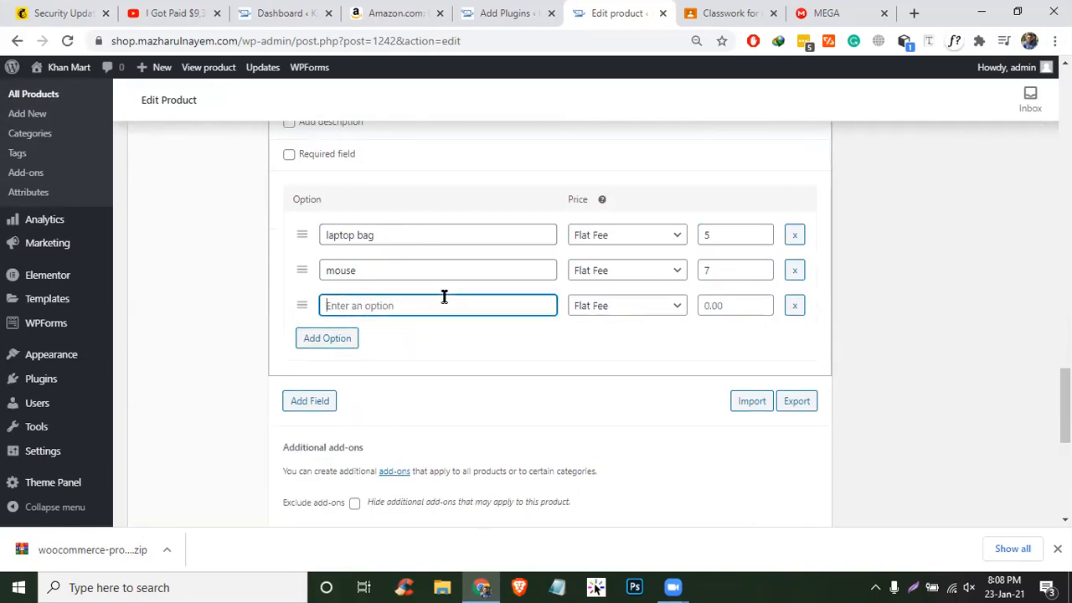
text(keyboard)
click(712, 304)
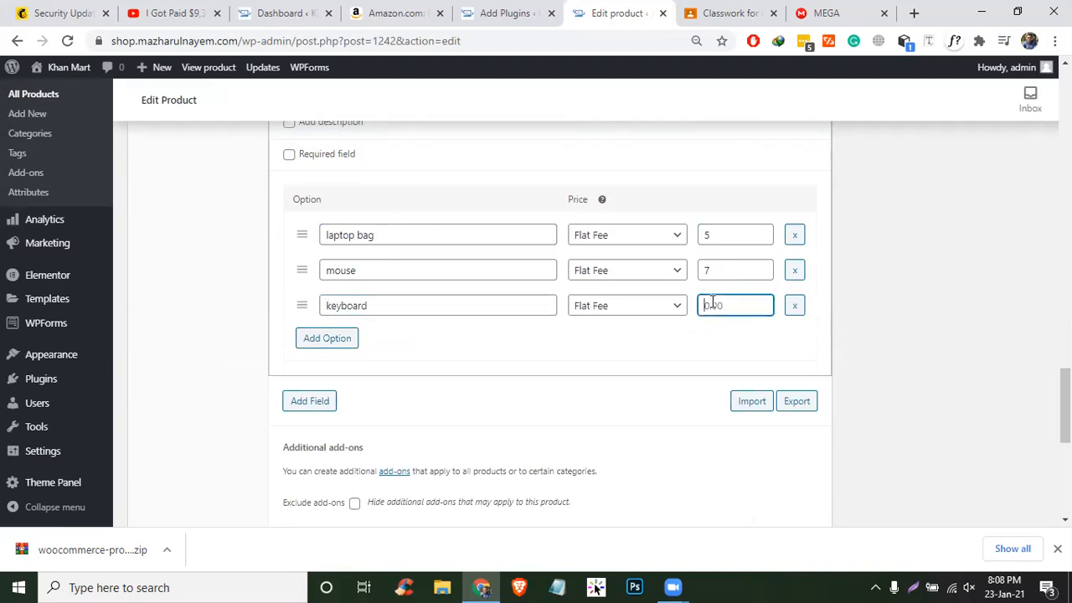
- Update the Fusion5 laptop product to save its add-on options
scroll(1008, 346, up, 15)
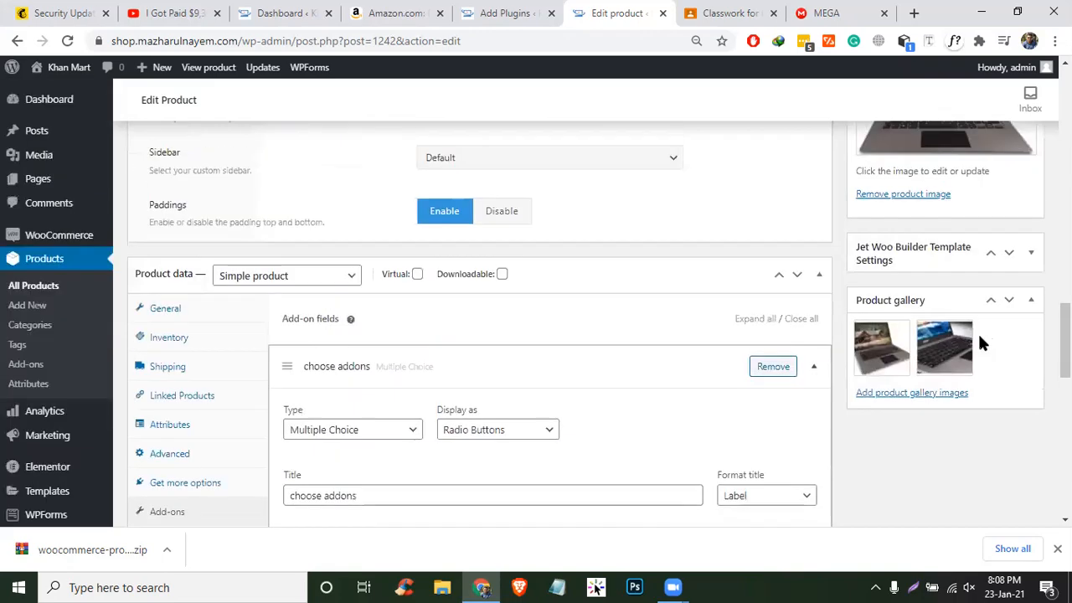
scroll(949, 324, up, 2)
scroll(957, 376, down, 5)
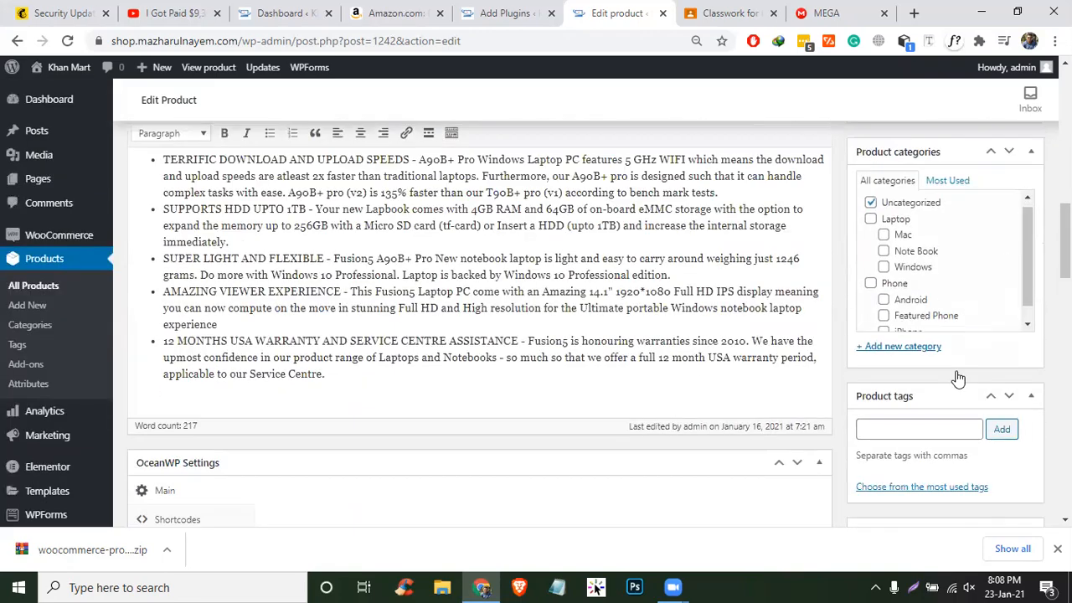
scroll(977, 346, up, 2)
scroll(976, 339, up, 4)
scroll(975, 335, down, 2)
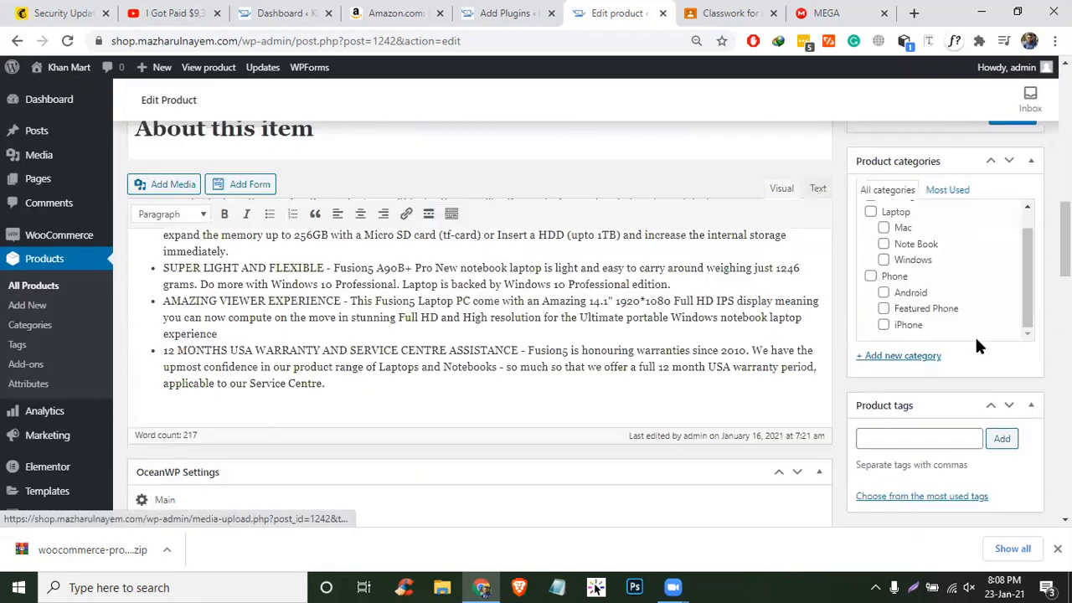
scroll(974, 335, up, 3)
click(1012, 339)
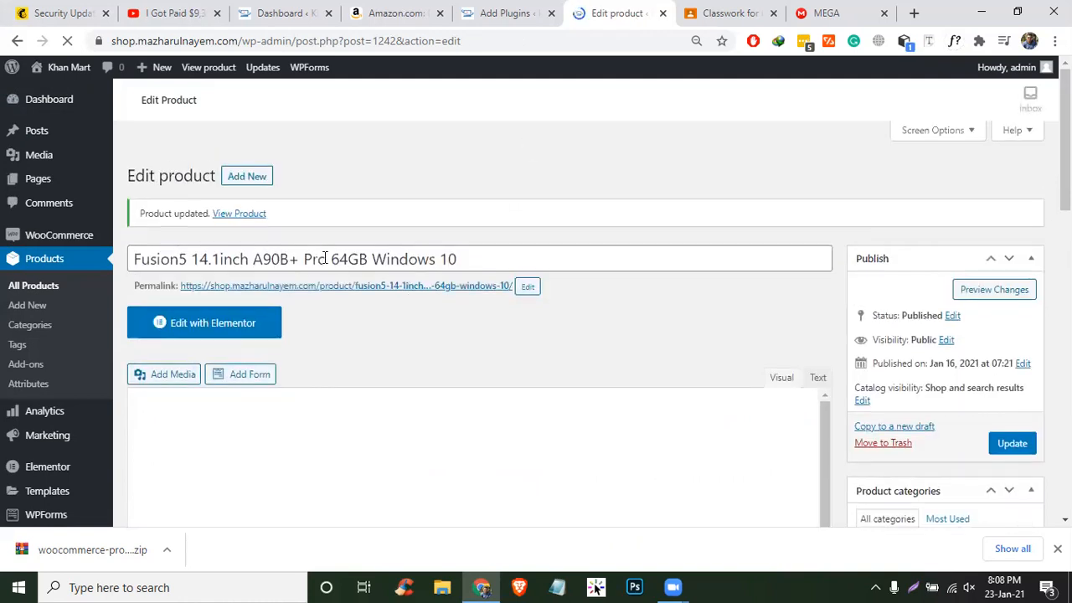
- Open the updated Fusion5 laptop's store page in a new tab and switch to it
right_click(254, 216)
click(272, 223)
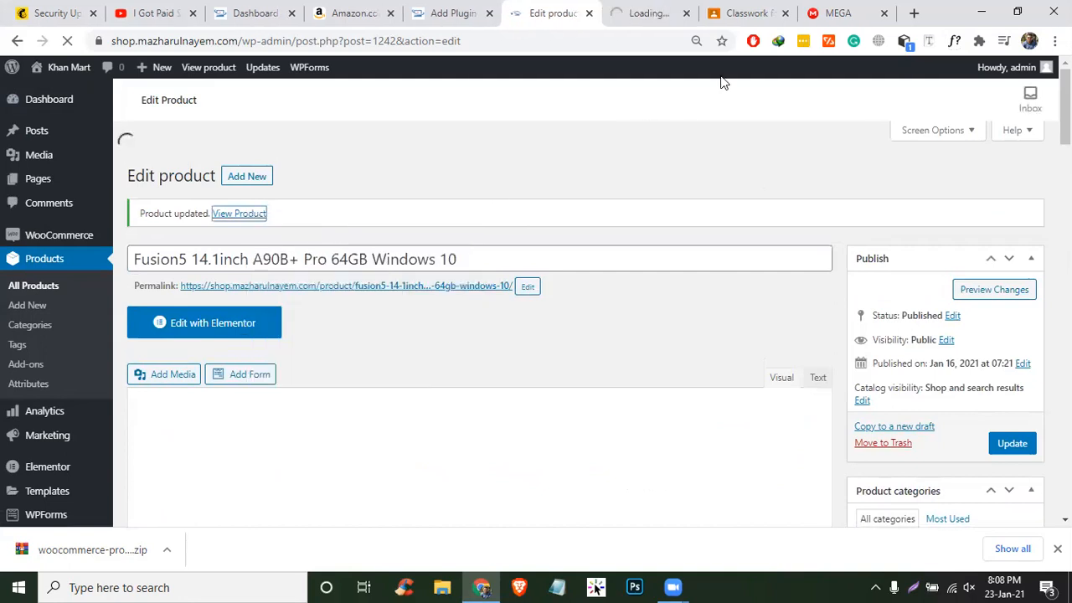
click(660, 17)
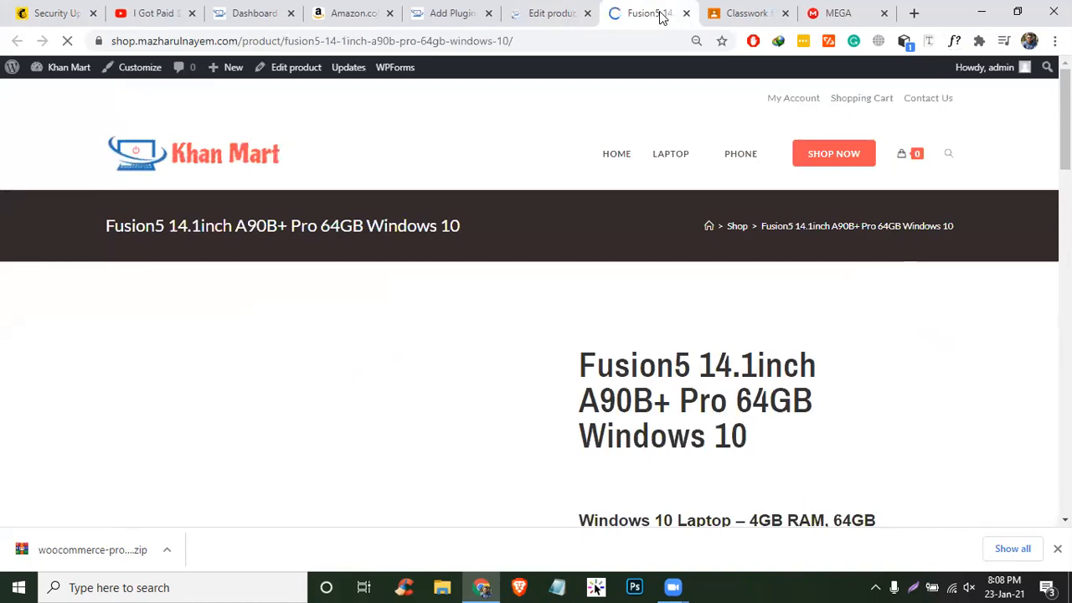
- Test the laptop bag, mouse and keyboard add-on choices on the product page and check the subtotal for each
scroll(861, 442, down, 5)
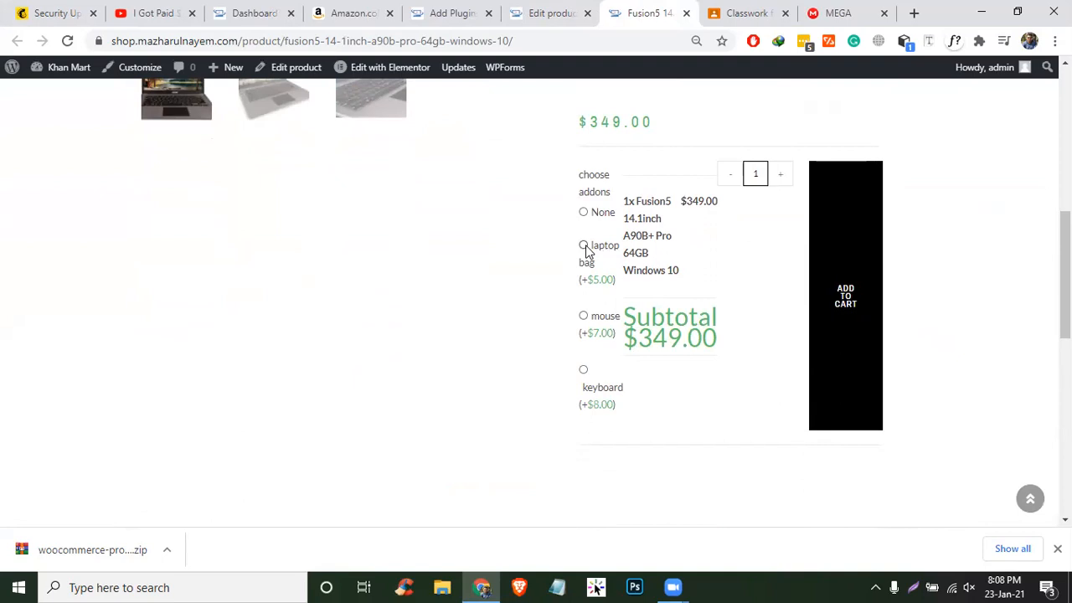
scroll(586, 252, up, 3)
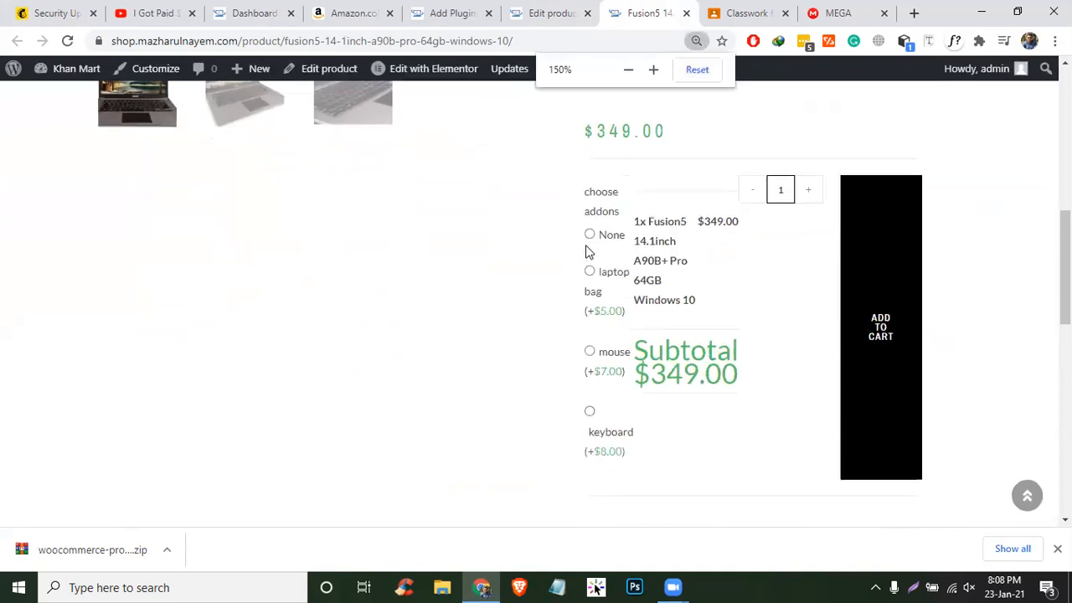
click(572, 313)
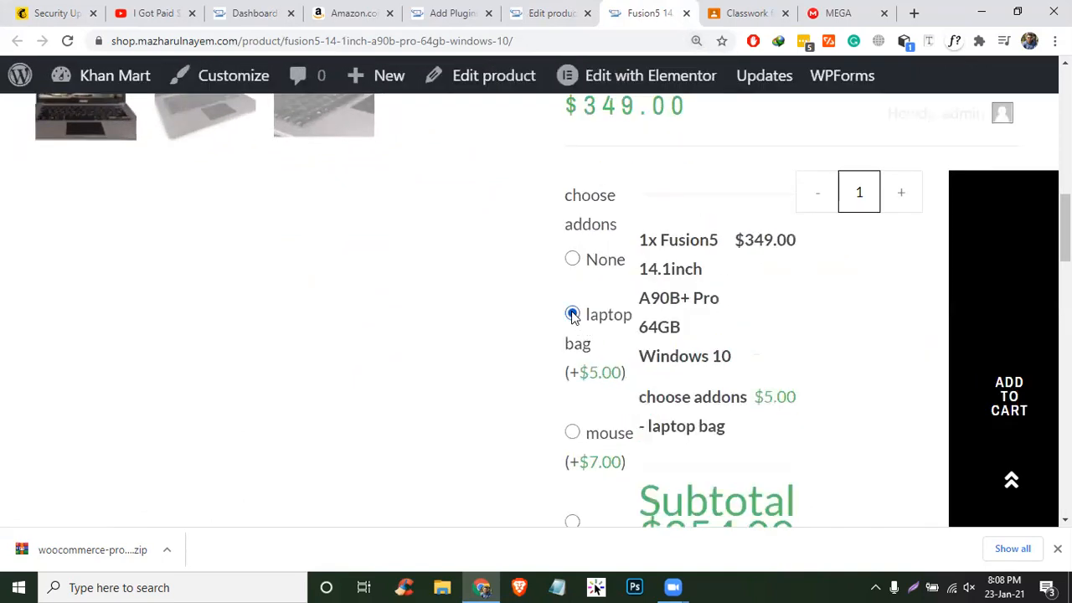
scroll(572, 314, down, 3)
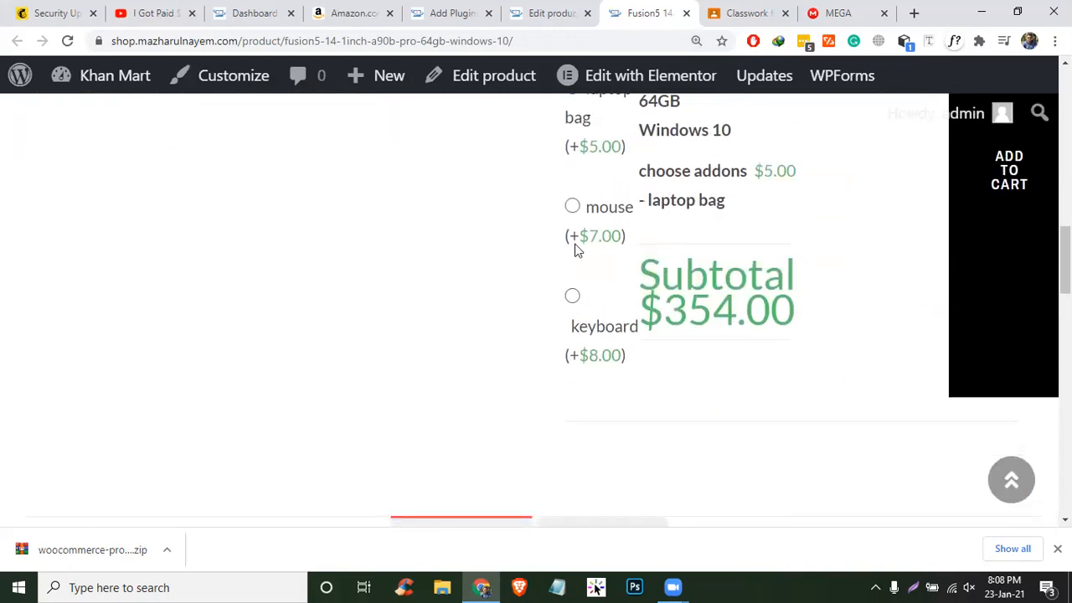
click(570, 205)
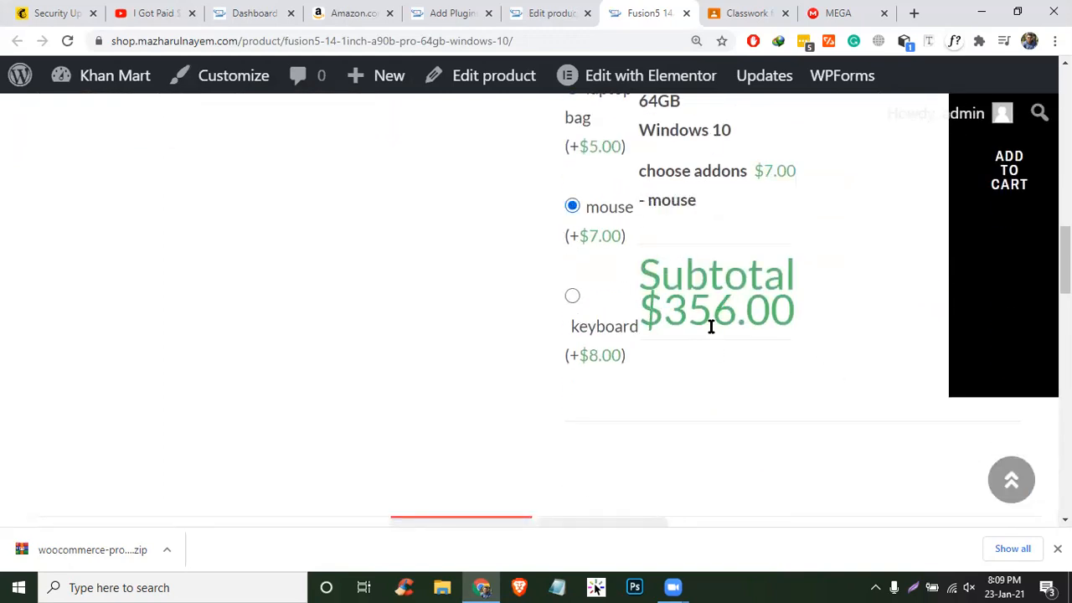
click(572, 300)
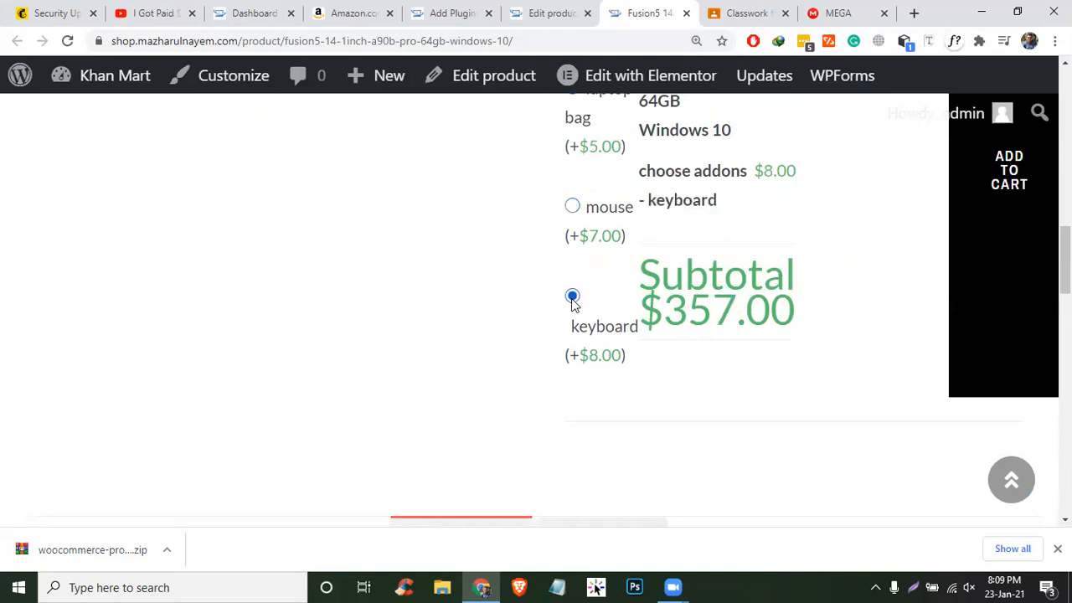
click(579, 214)
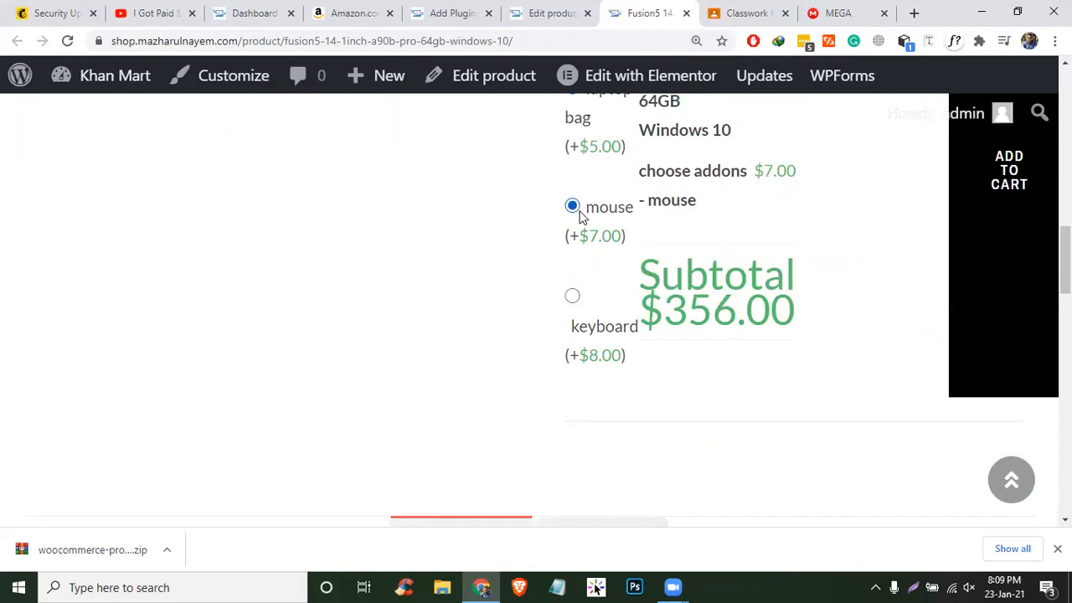
- Return to the Fusion5 laptop's editing page and expand the "choose addons" field in its product data
click(554, 13)
scroll(902, 430, down, 1)
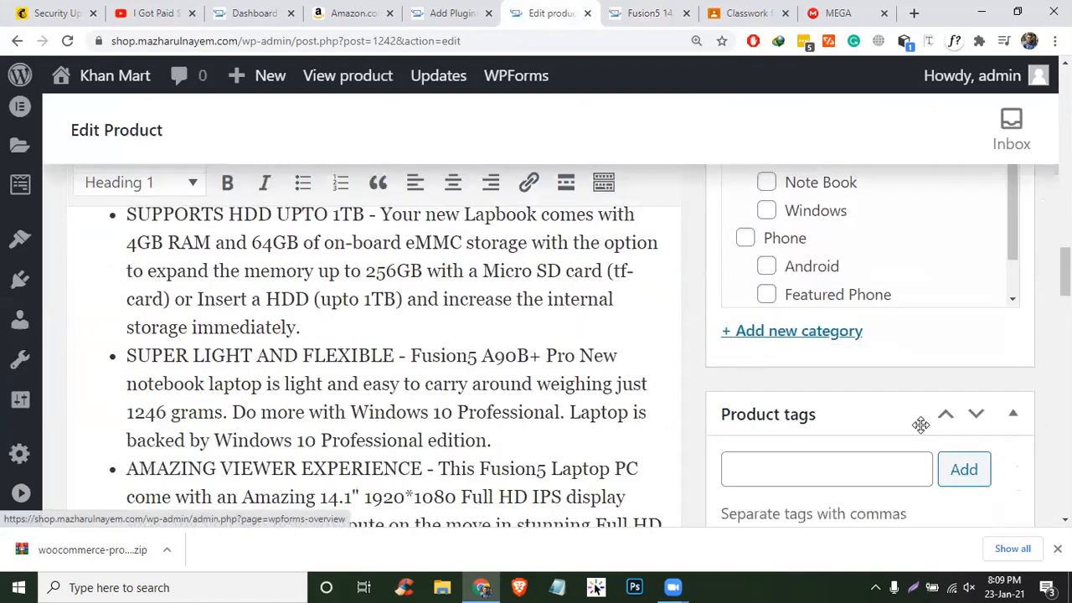
scroll(920, 425, down, 3)
scroll(727, 363, down, 3)
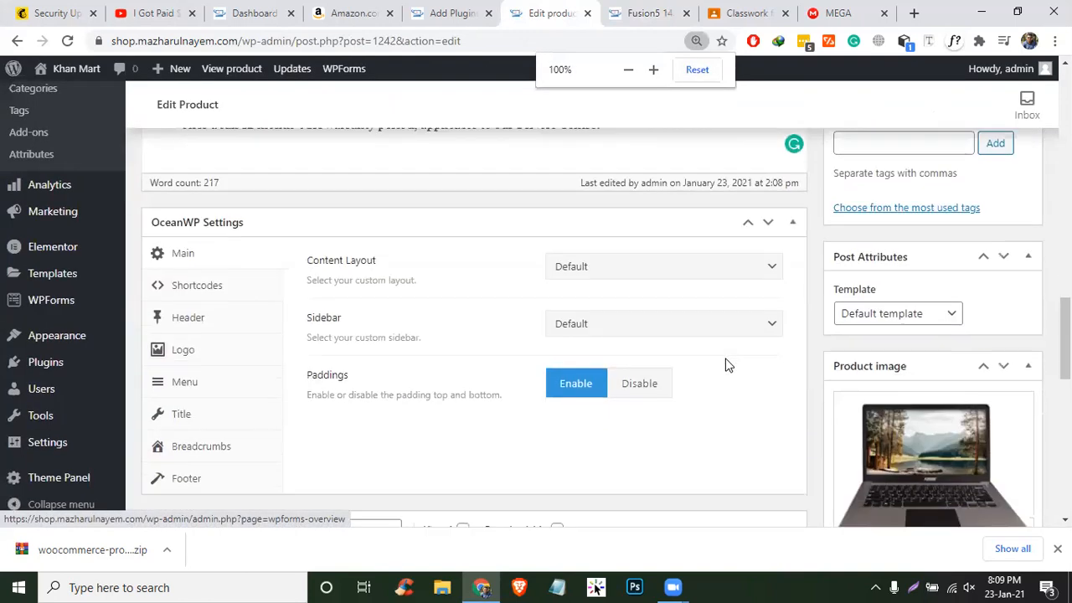
scroll(210, 342, down, 6)
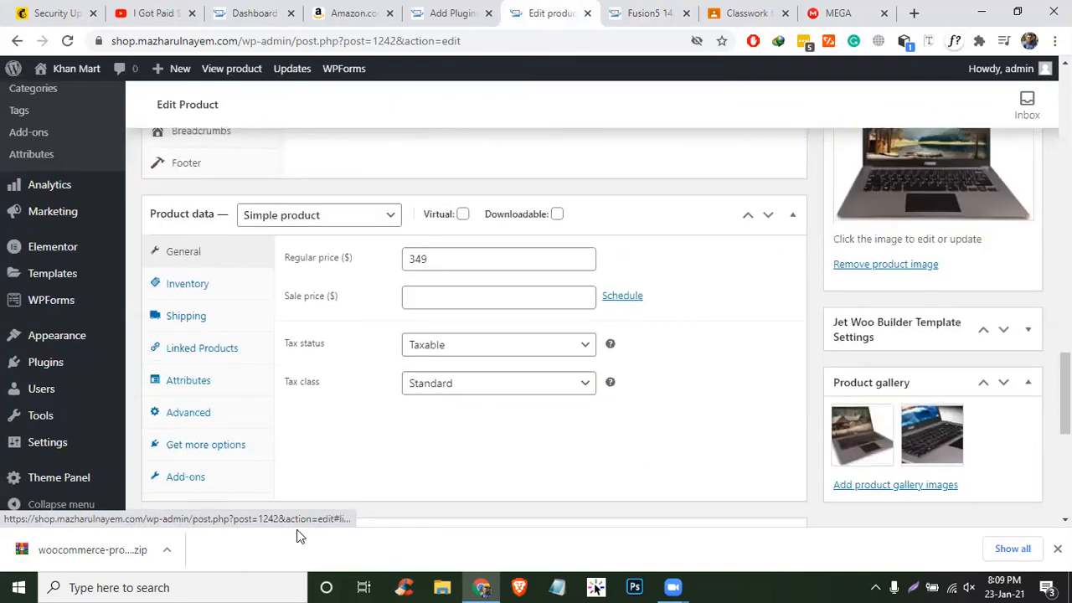
click(197, 245)
scroll(425, 269, up, 2)
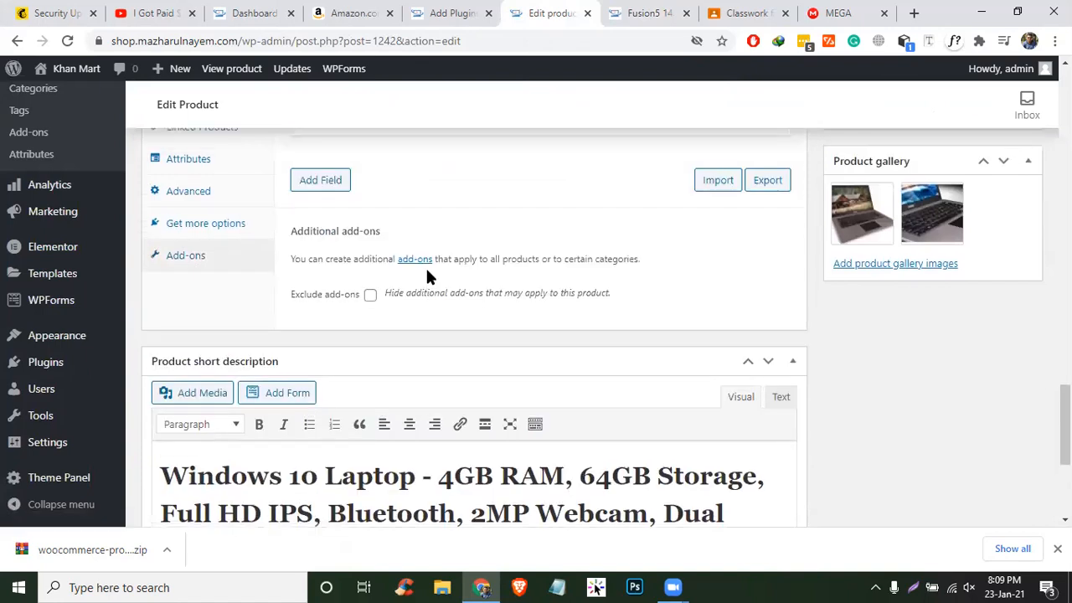
scroll(426, 269, up, 1)
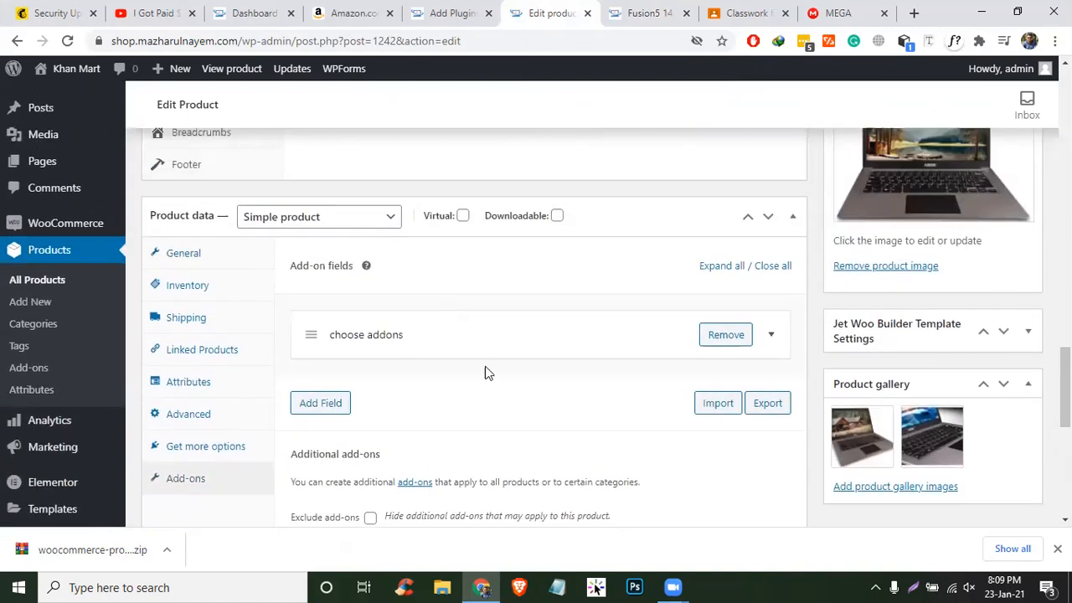
click(770, 335)
- Change the "choose addons" field's type to Checkboxes and its display setting to Dropdowns
click(390, 466)
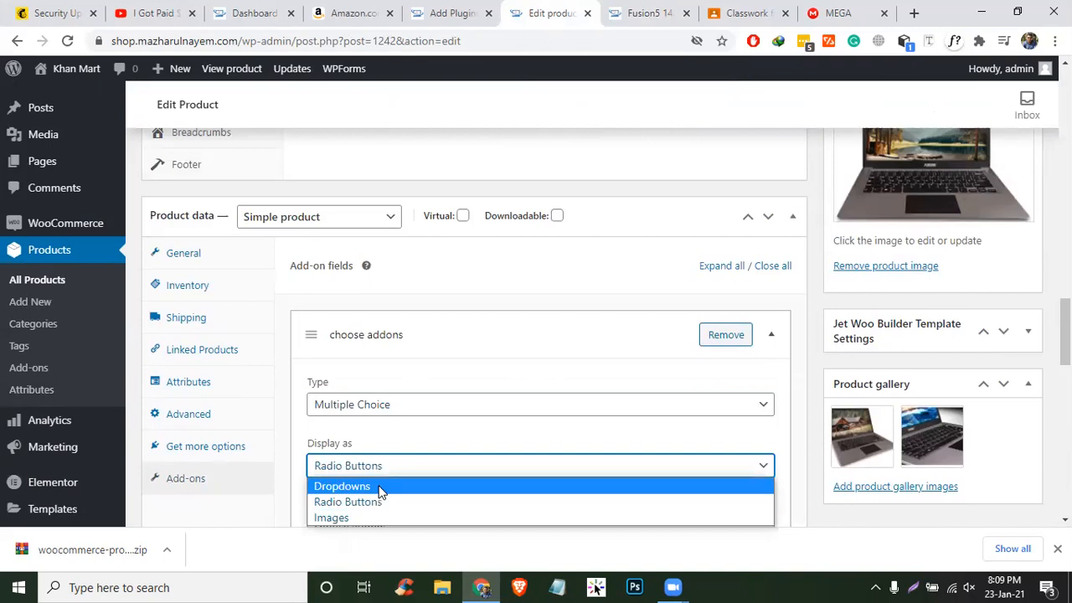
click(379, 493)
click(390, 414)
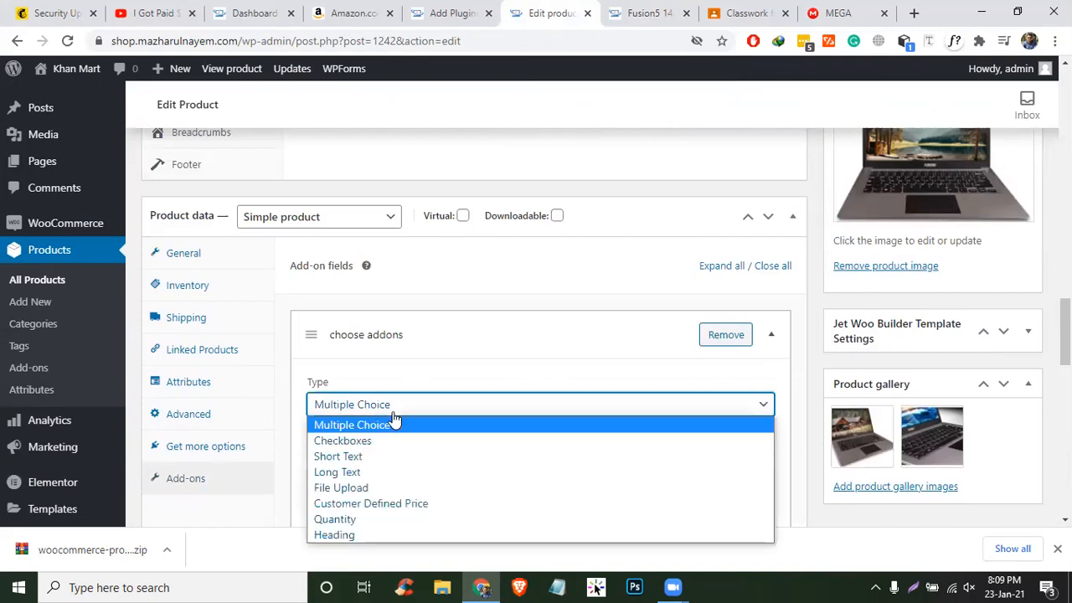
click(375, 440)
scroll(426, 421, down, 1)
click(433, 386)
click(505, 405)
- Review the add-on options and update the product to save the changed field type
scroll(505, 405, down, 2)
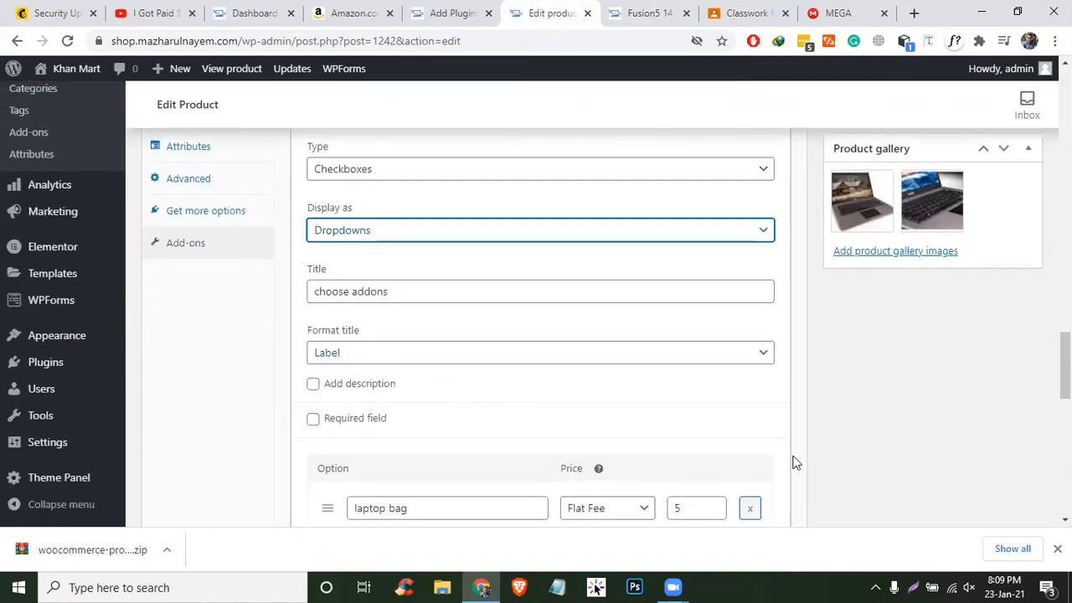
scroll(795, 460, down, 1)
scroll(794, 460, down, 1)
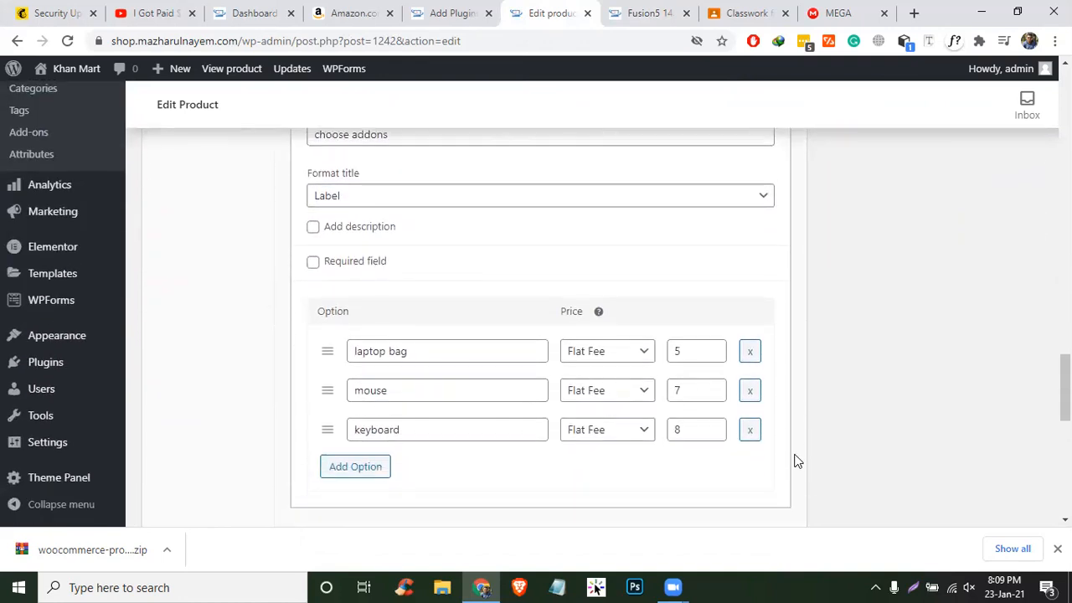
scroll(794, 460, up, 15)
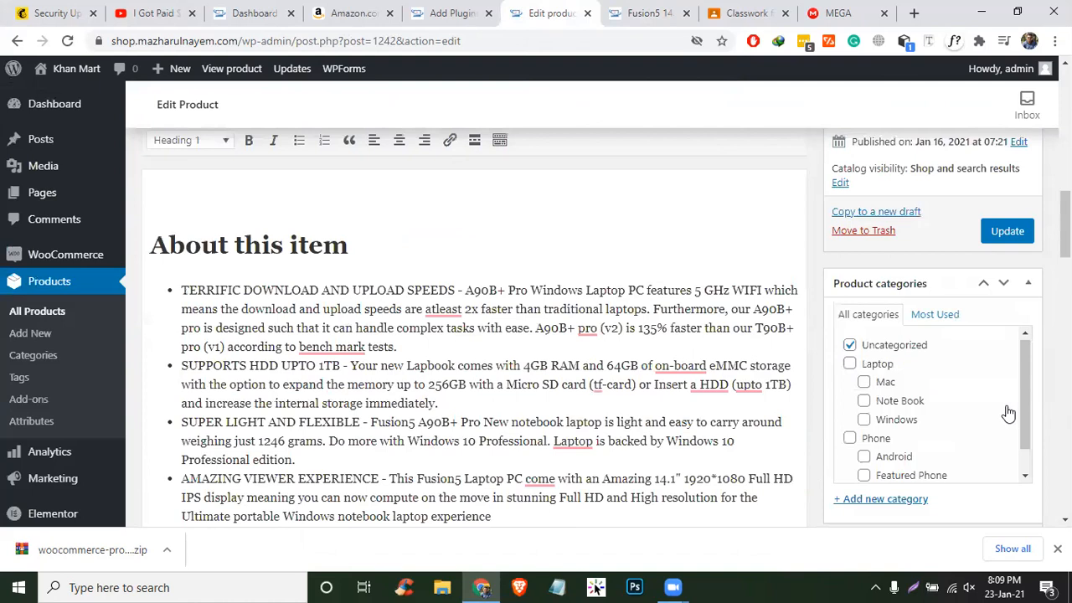
scroll(1008, 413, up, 2)
click(1005, 411)
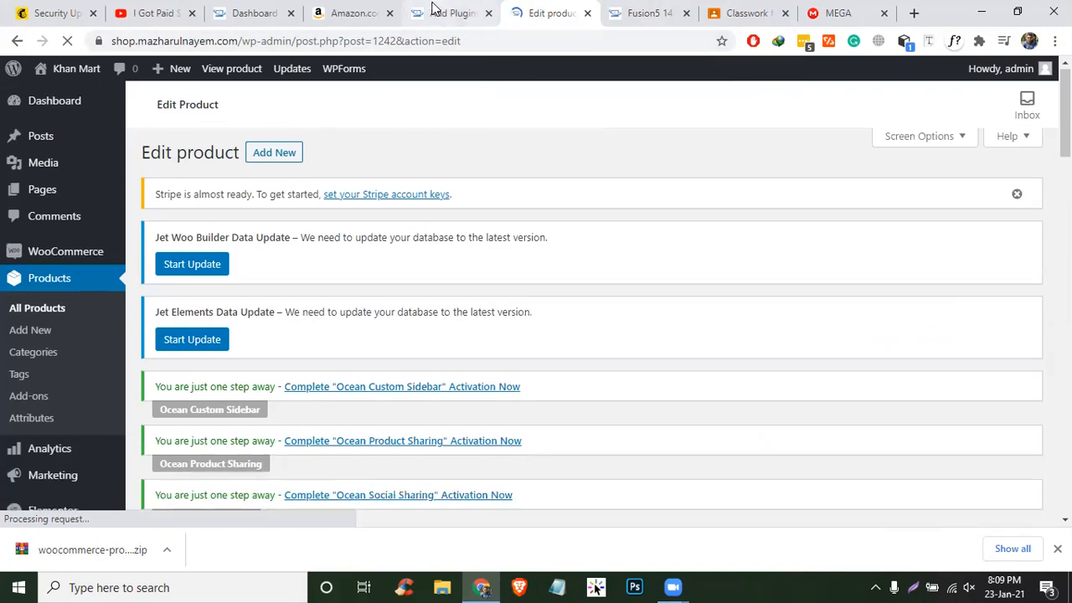
- Switch to the plugin installation page of the WordPress admin and open the Elementor Saved Templates list from there
click(448, 12)
scroll(30, 410, down, 2)
scroll(32, 411, up, 2)
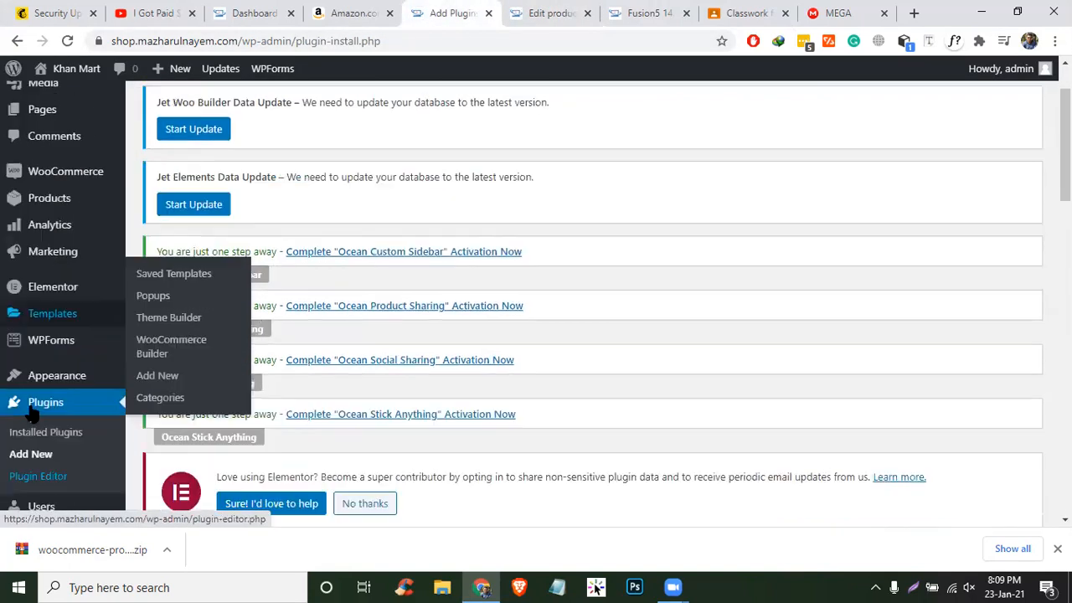
scroll(33, 409, down, 2)
mouse_move(100, 241)
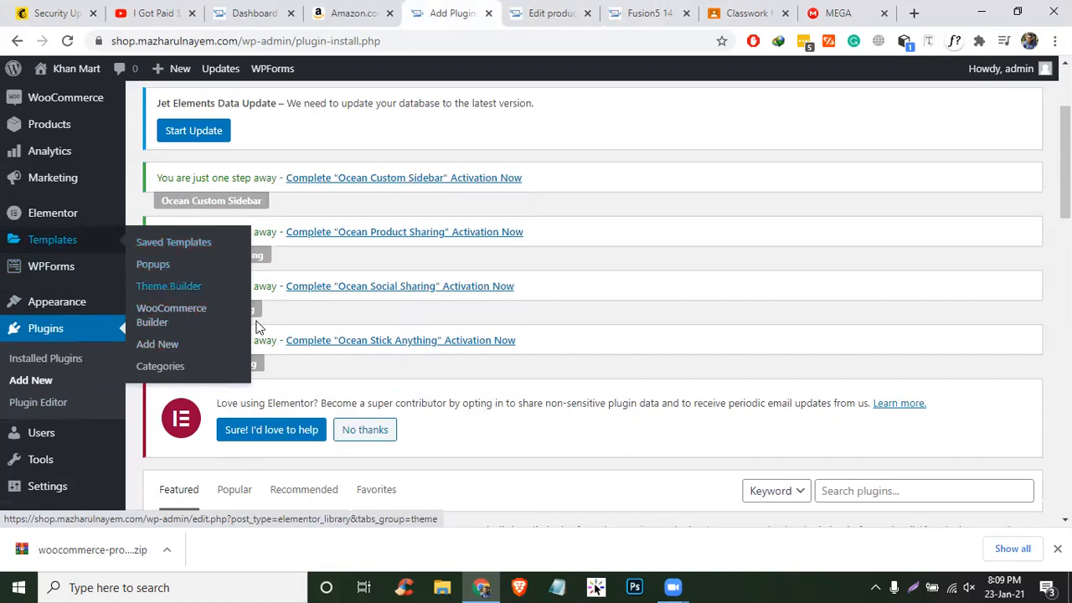
mouse_move(67, 253)
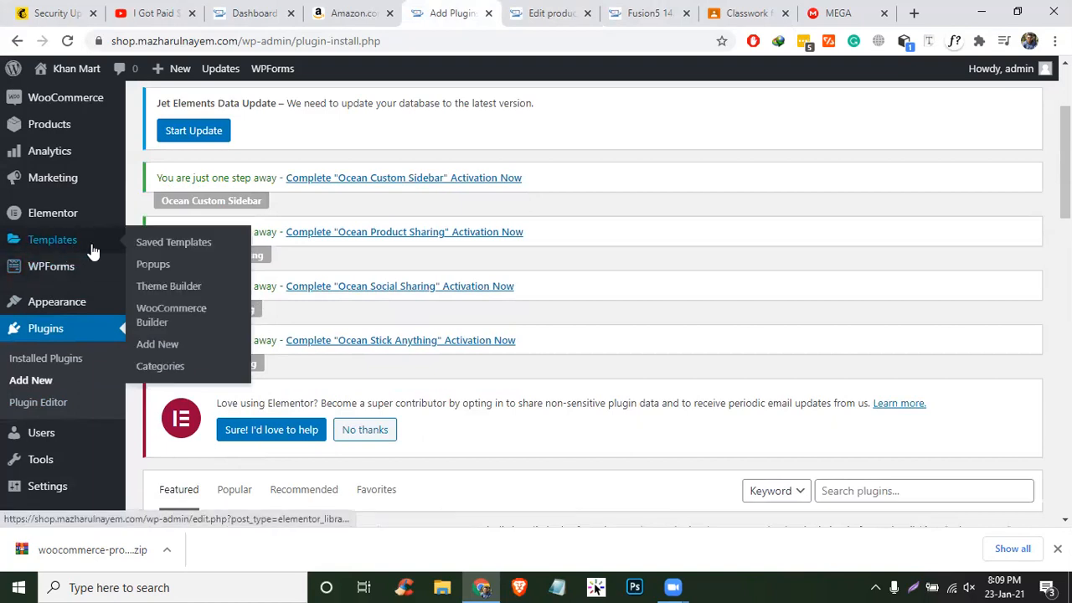
click(182, 243)
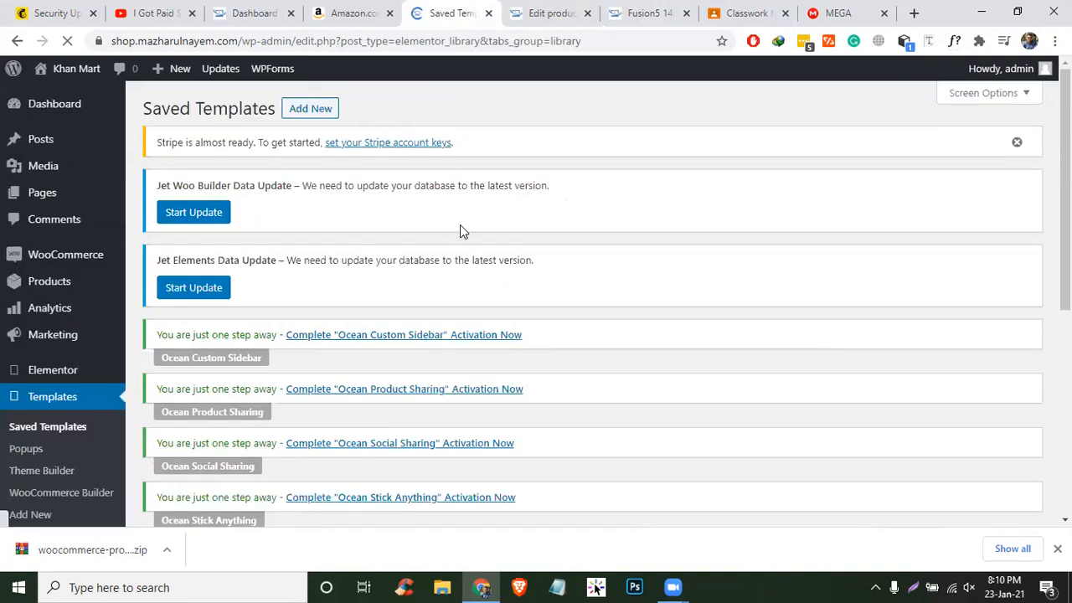
- List all Elementor templates and move the Single Product template to the trash
scroll(619, 227, down, 2)
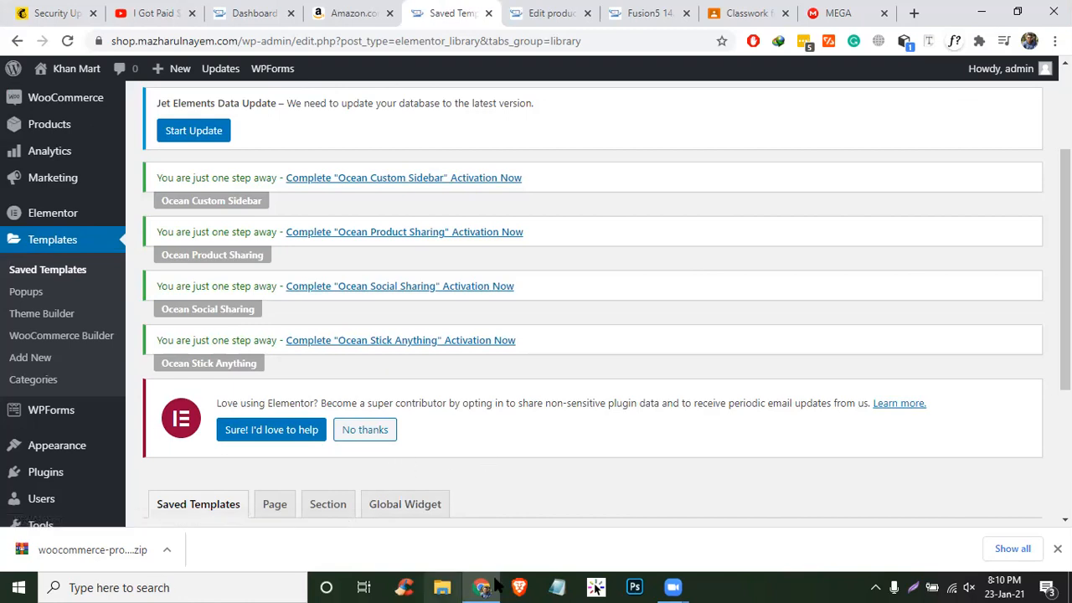
scroll(469, 419, down, 1)
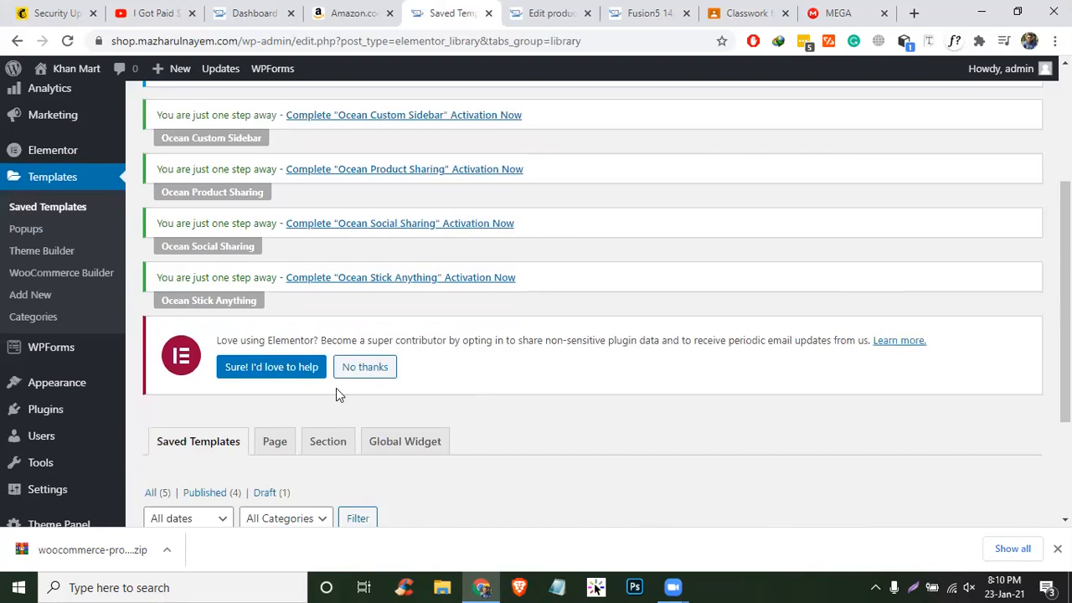
scroll(339, 394, down, 3)
click(159, 321)
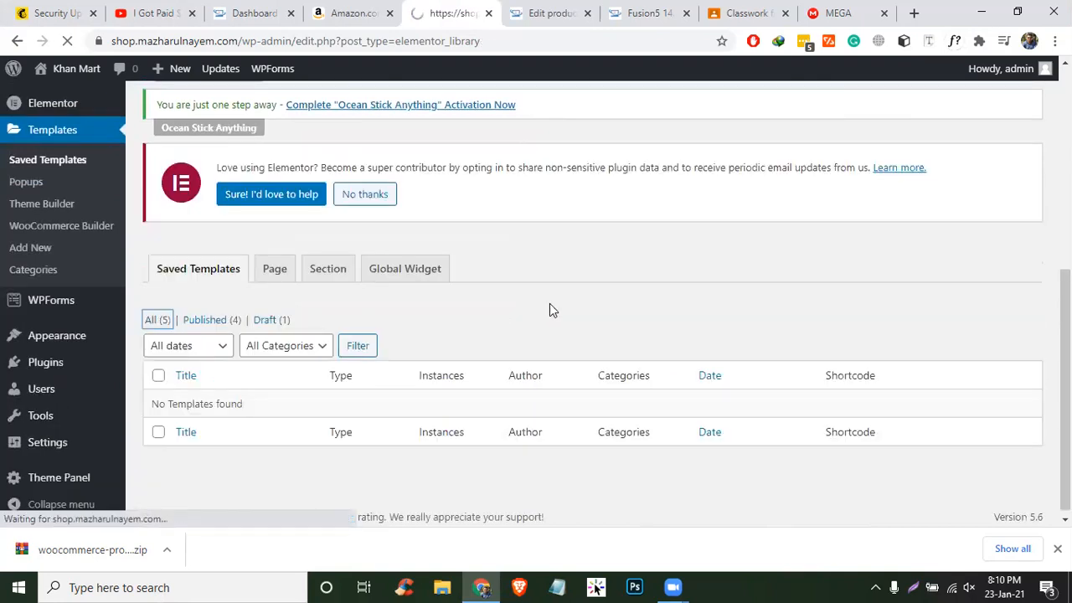
scroll(658, 327, down, 5)
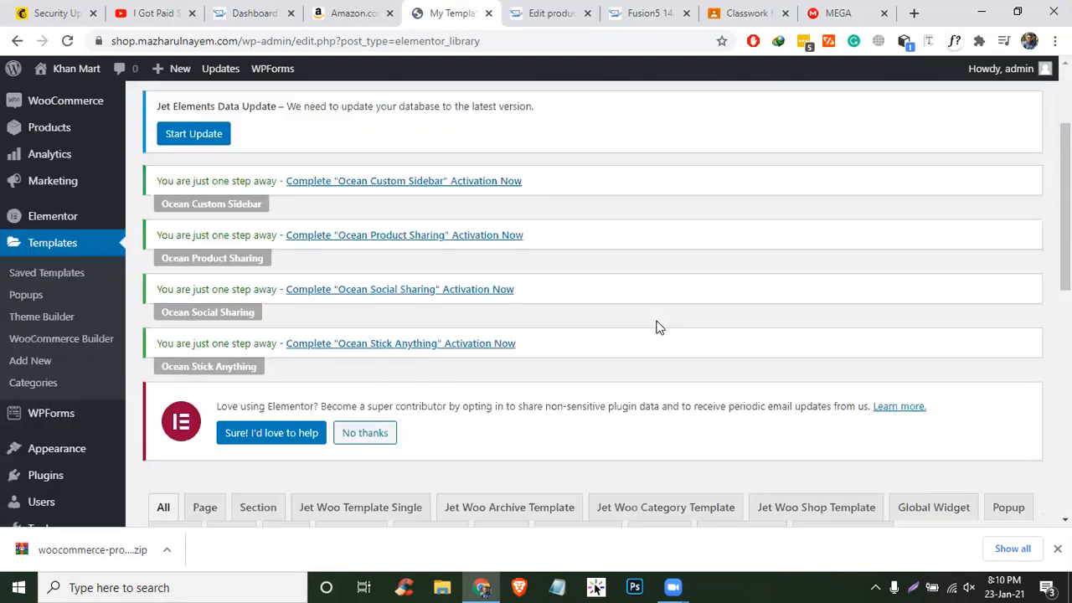
scroll(376, 335, down, 2)
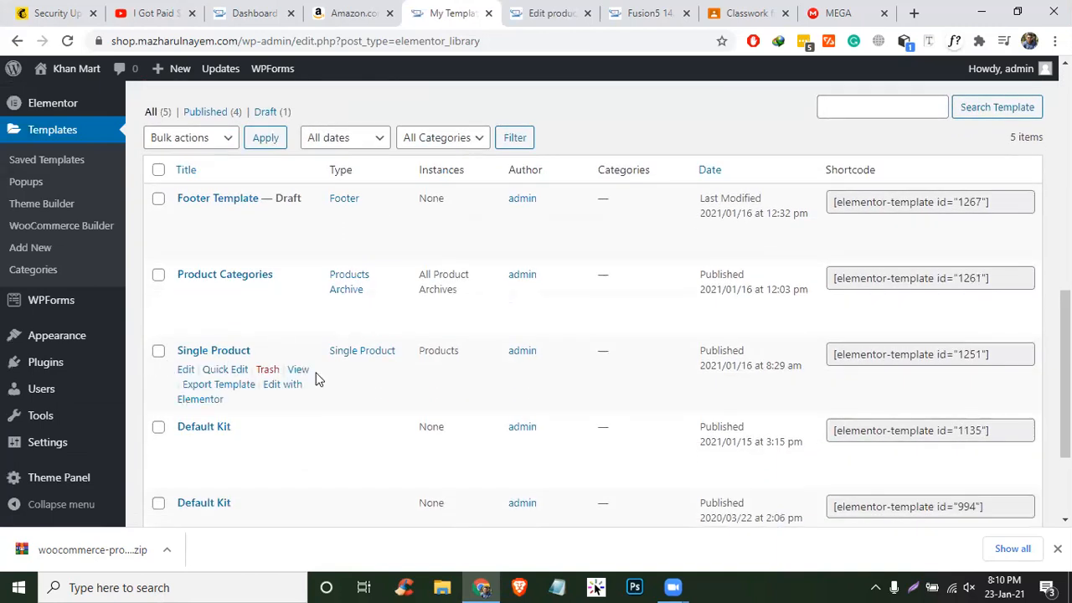
click(268, 370)
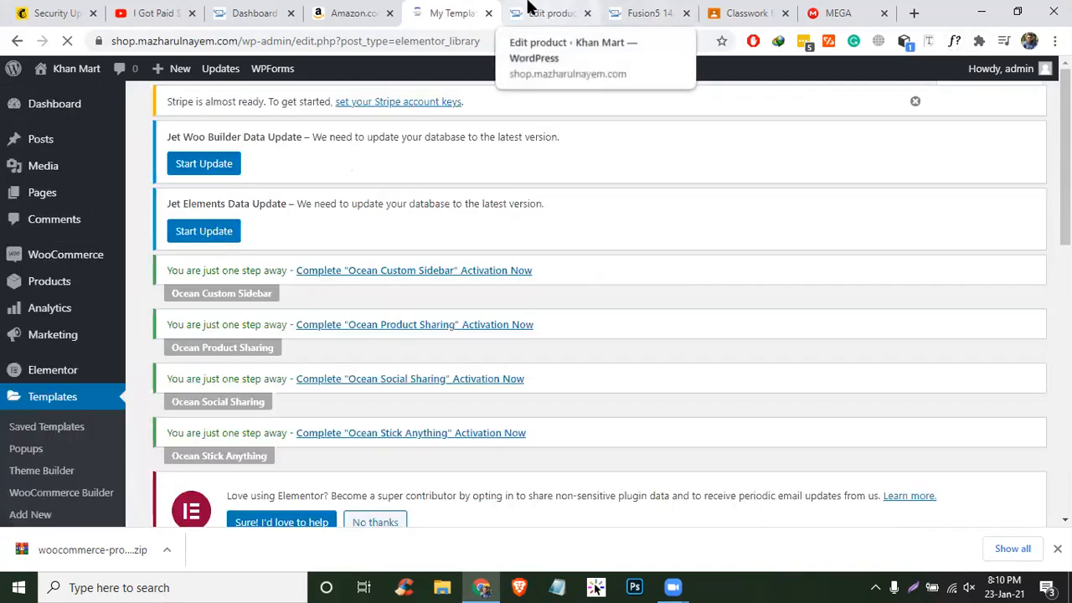
- Return to the Fusion5 laptop's product page on the storefront and reload it
click(536, 10)
click(620, 15)
scroll(348, 318, up, 8)
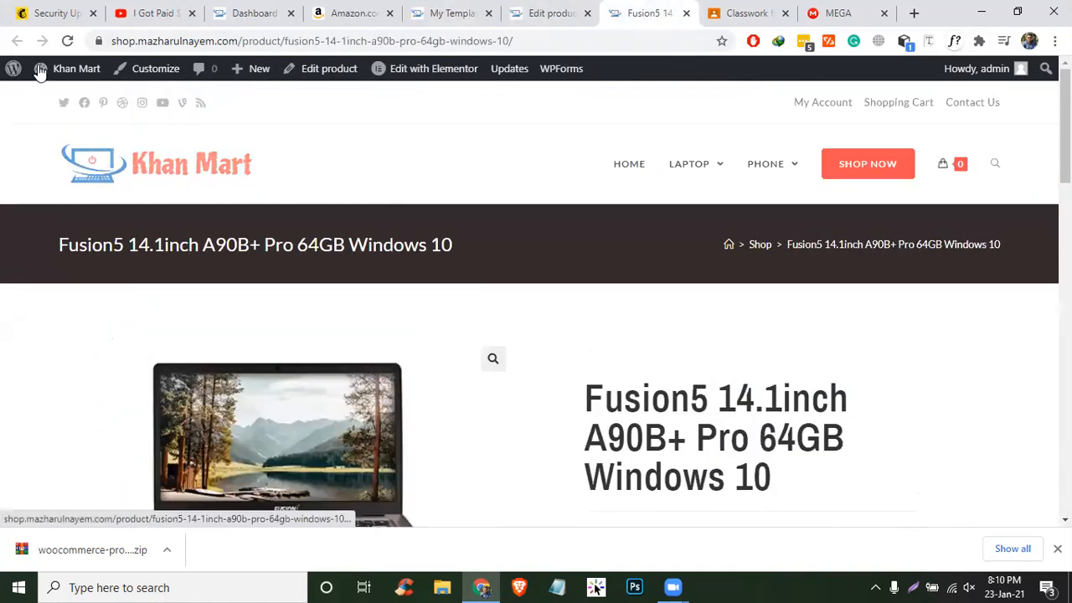
click(72, 41)
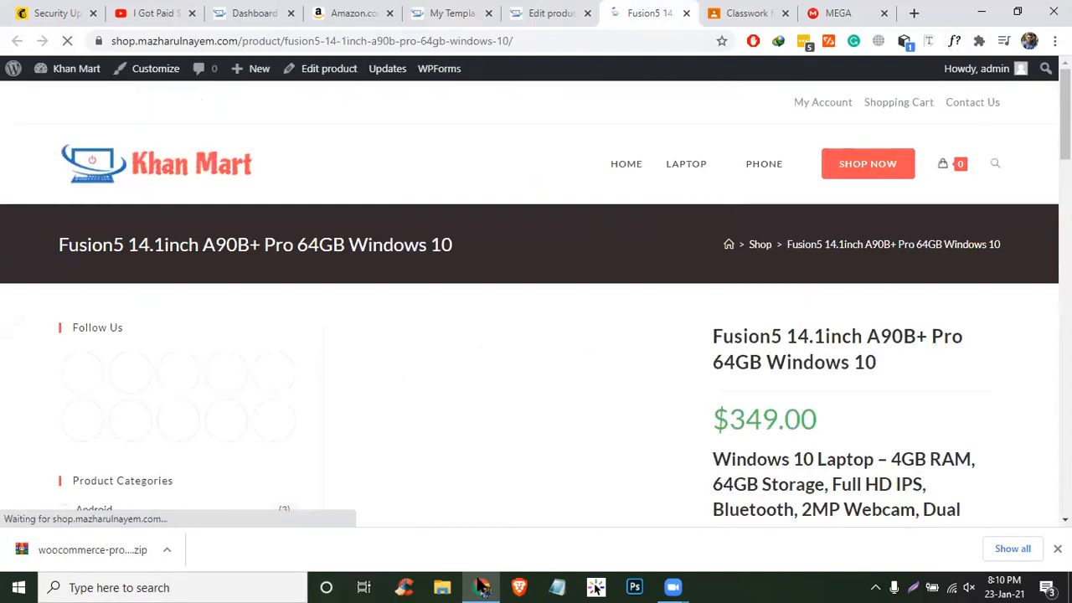
mouse_move(482, 586)
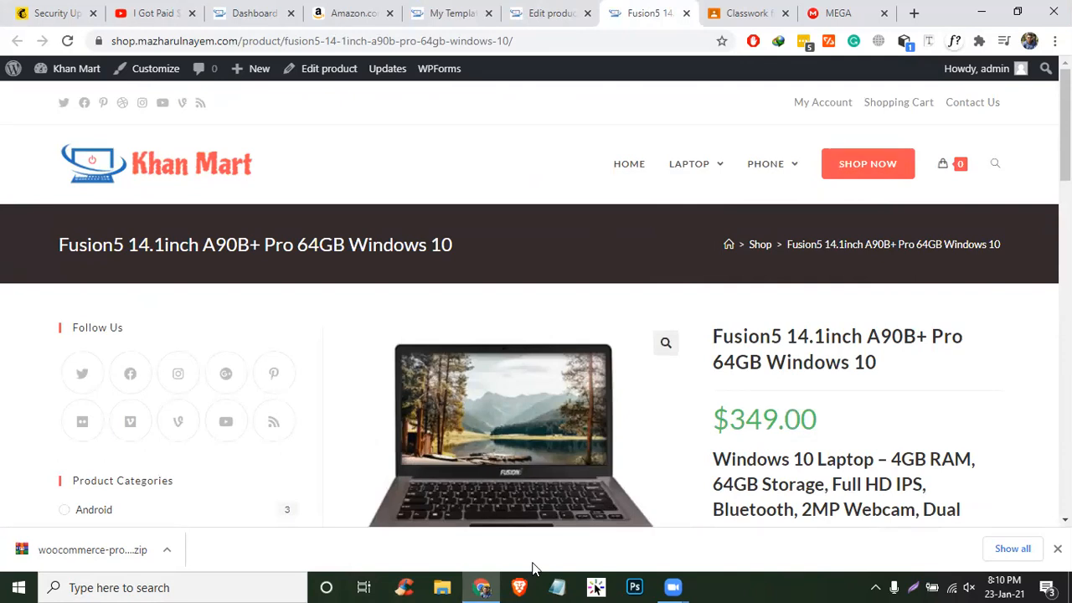
click(153, 581)
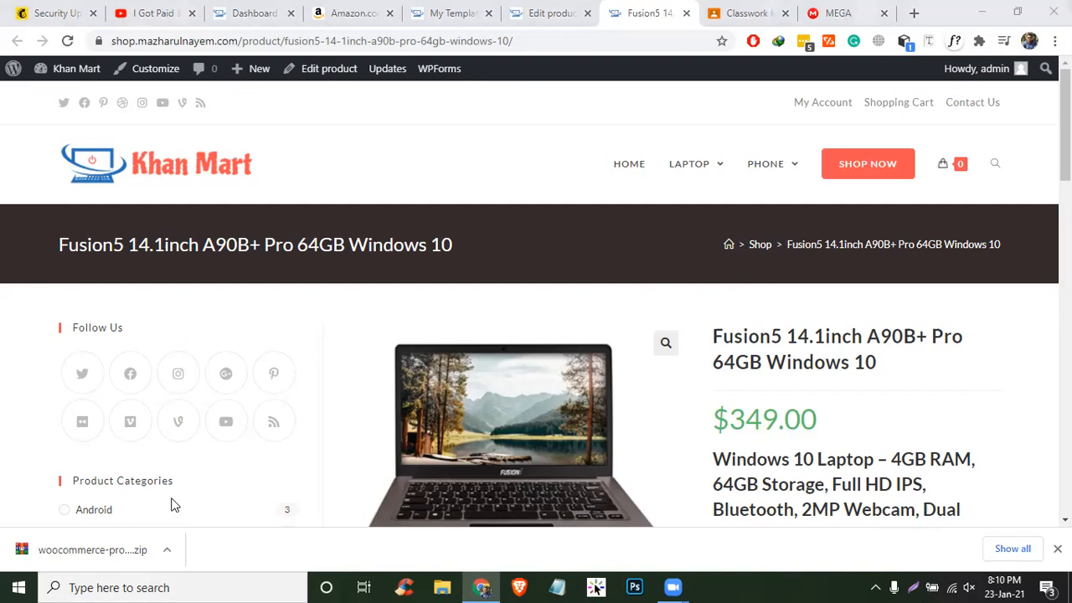
- Tick the laptop bag add-on on the product page and check its line in the price breakdown
scroll(1009, 316, down, 2)
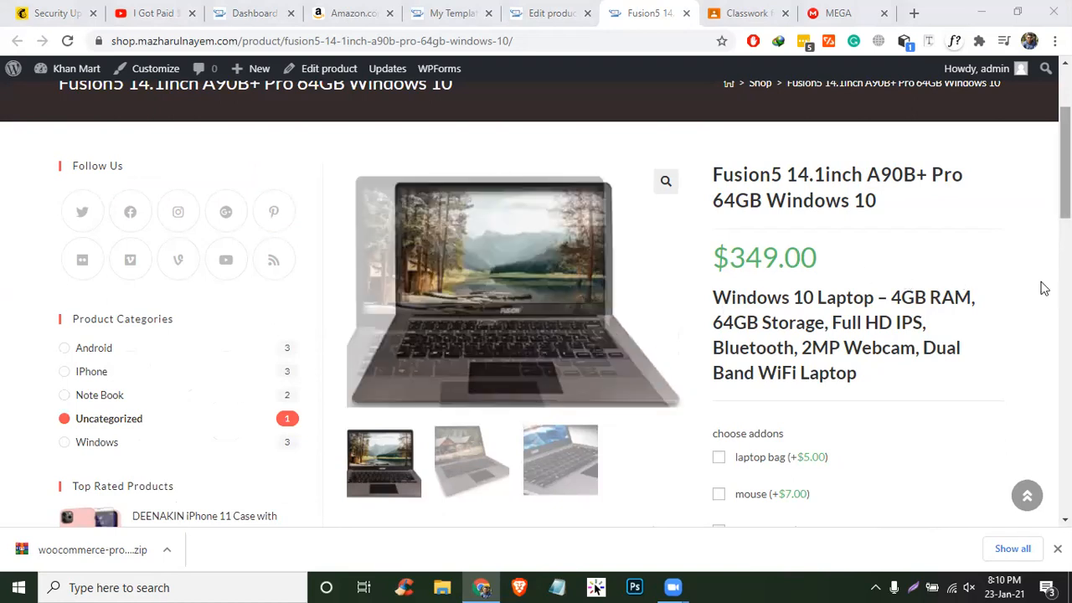
scroll(1007, 310, down, 1)
scroll(1007, 311, down, 3)
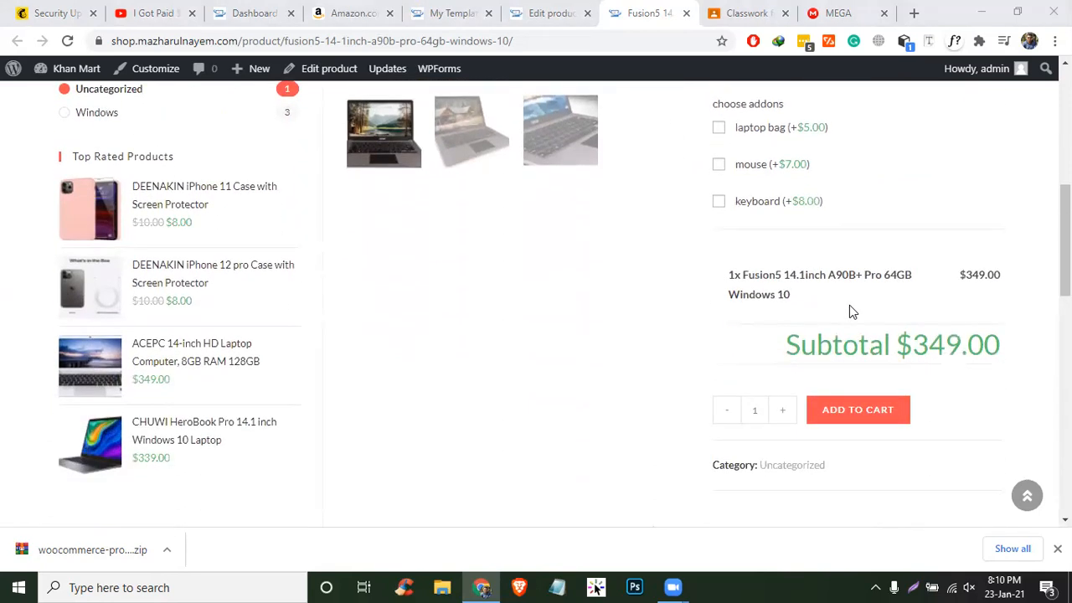
scroll(829, 157, up, 2)
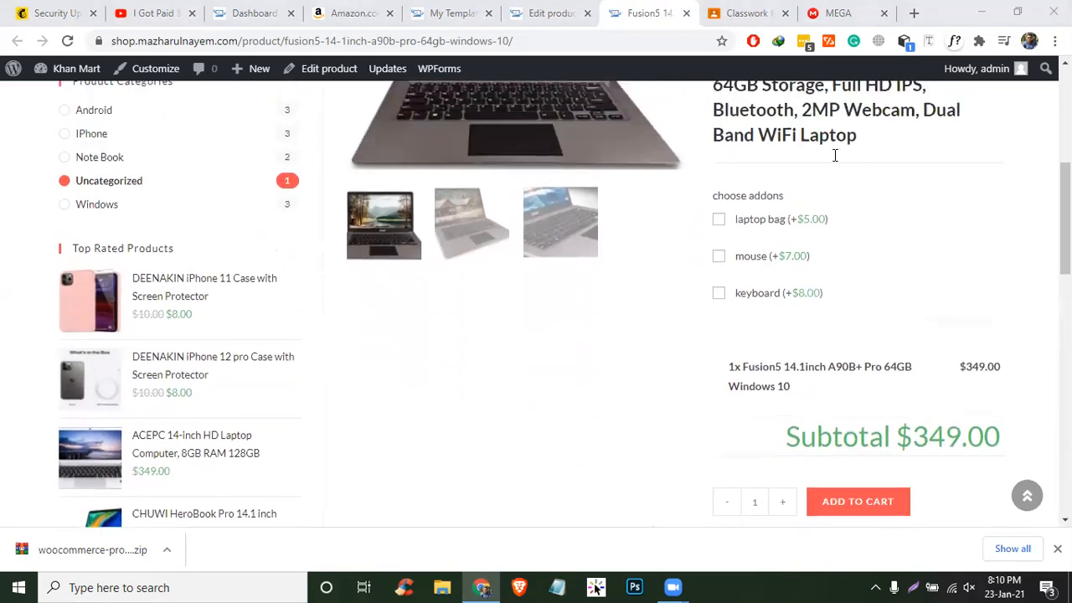
click(773, 304)
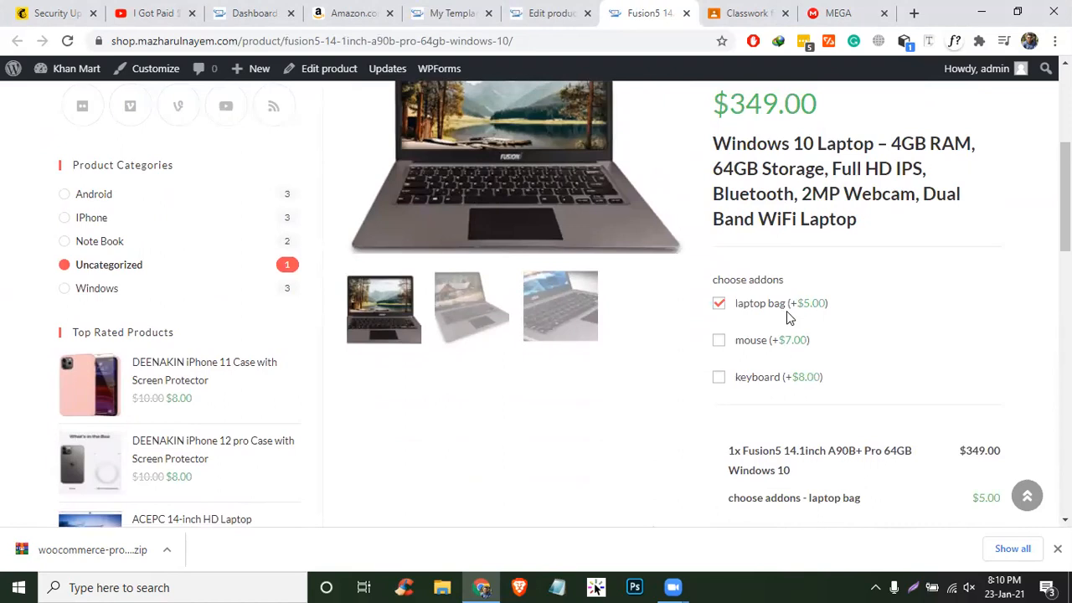
scroll(885, 335, down, 2)
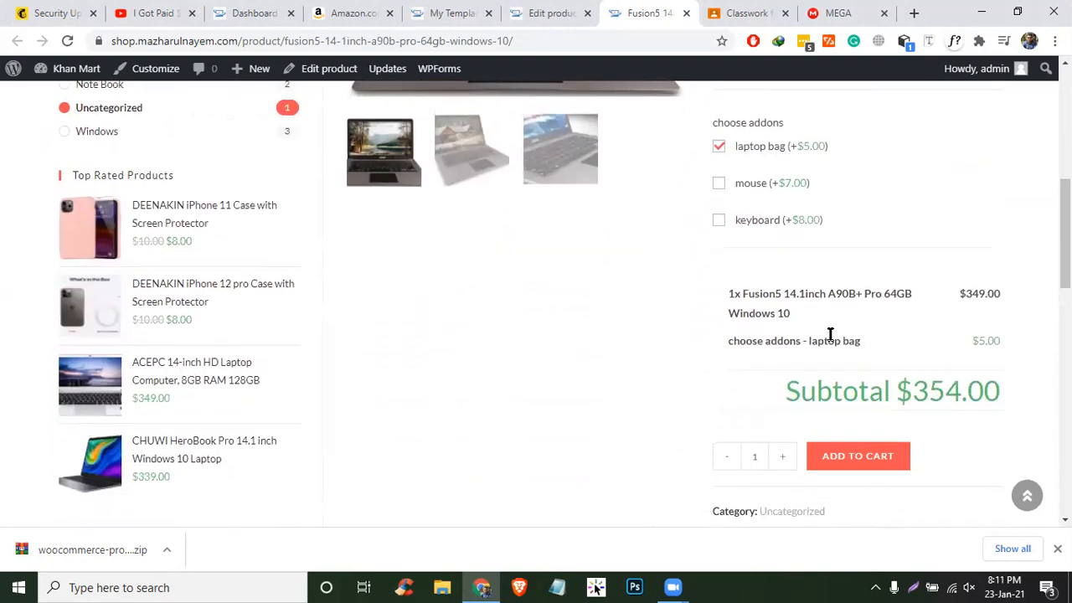
drag(836, 344, 904, 356)
drag(979, 338, 991, 339)
- Tick the mouse and keyboard add-ons as well and check their prices and the combined subtotal
click(720, 184)
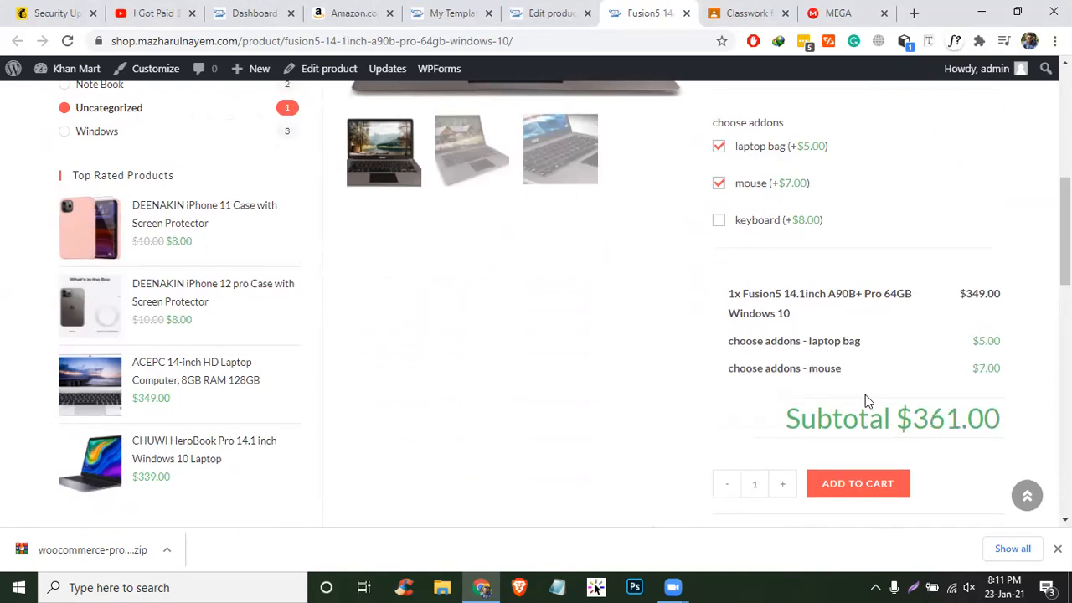
drag(973, 366, 986, 368)
click(720, 221)
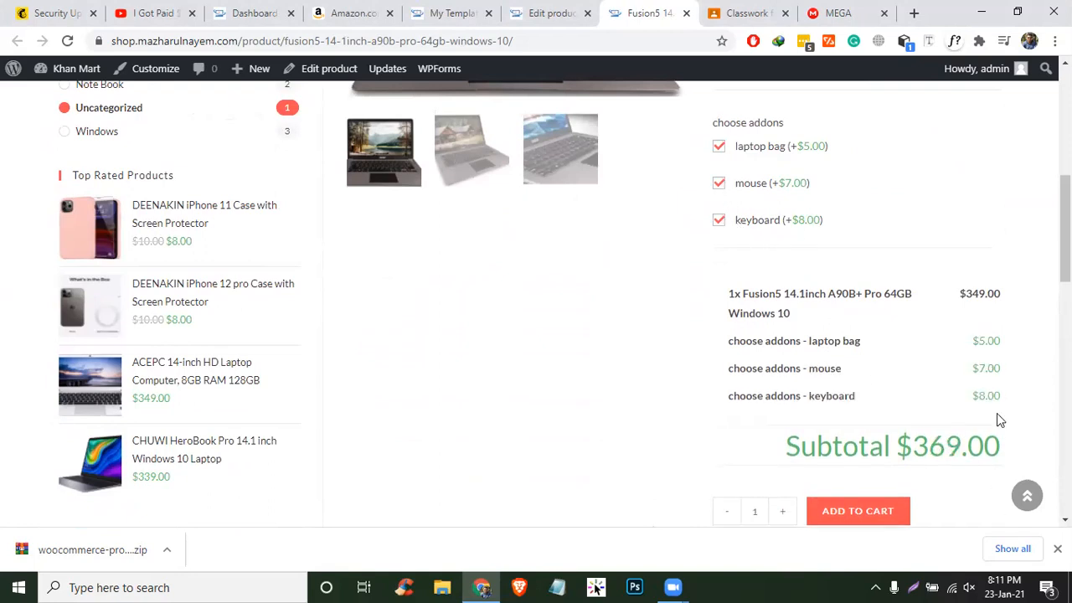
drag(1003, 386, 631, 339)
click(631, 339)
scroll(126, 411, up, 6)
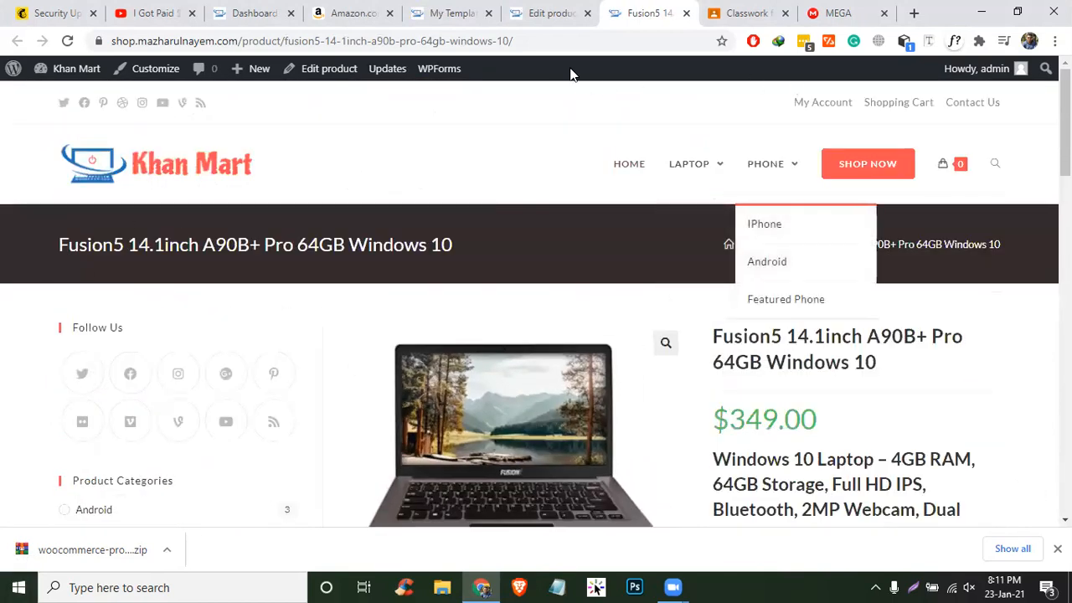
- Switch to the MEGA folder and examine the product, shipping and remaining plugin archives near the end of the list
click(521, 8)
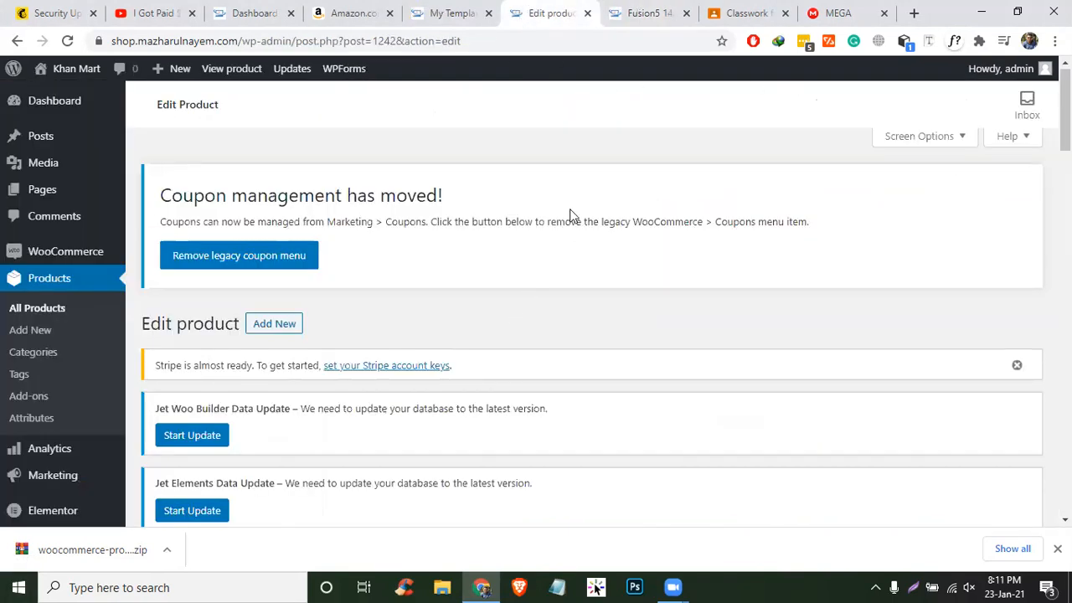
click(814, 14)
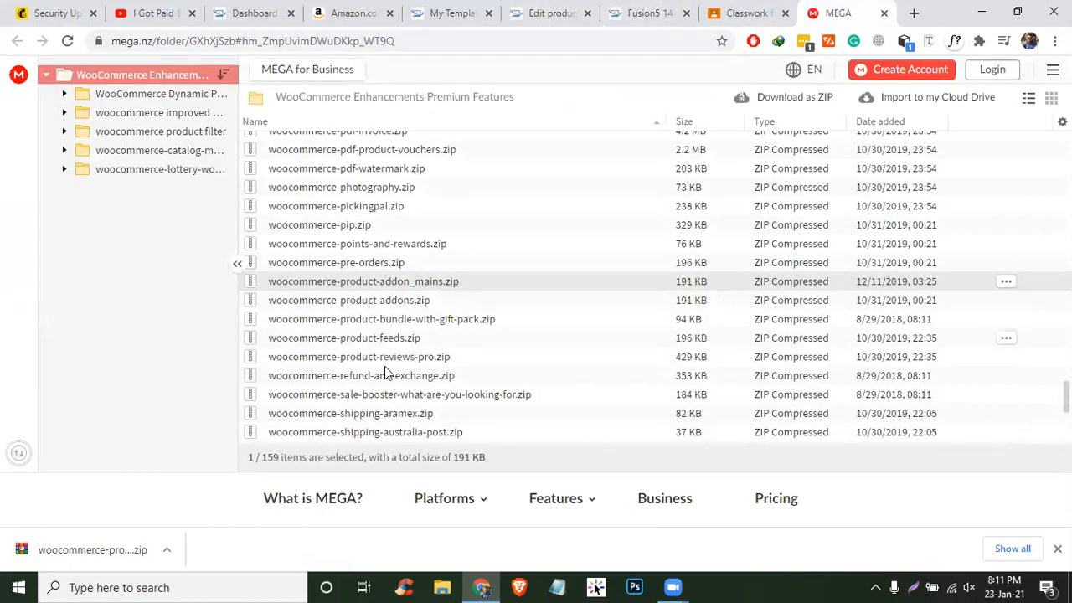
scroll(385, 375, up, 1)
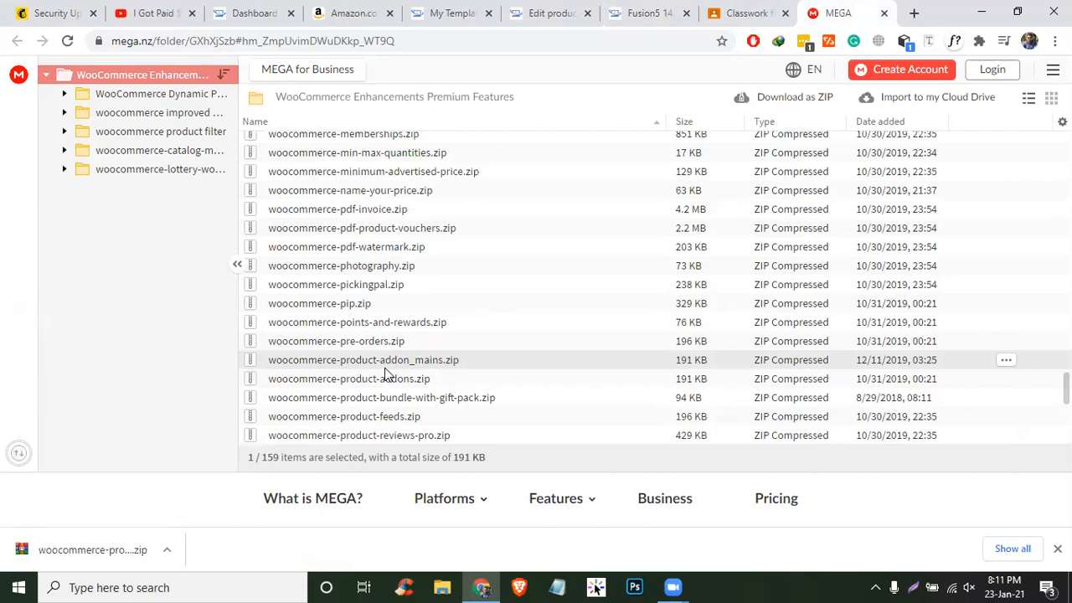
scroll(386, 375, up, 1)
scroll(386, 375, up, 1)
scroll(385, 375, down, 6)
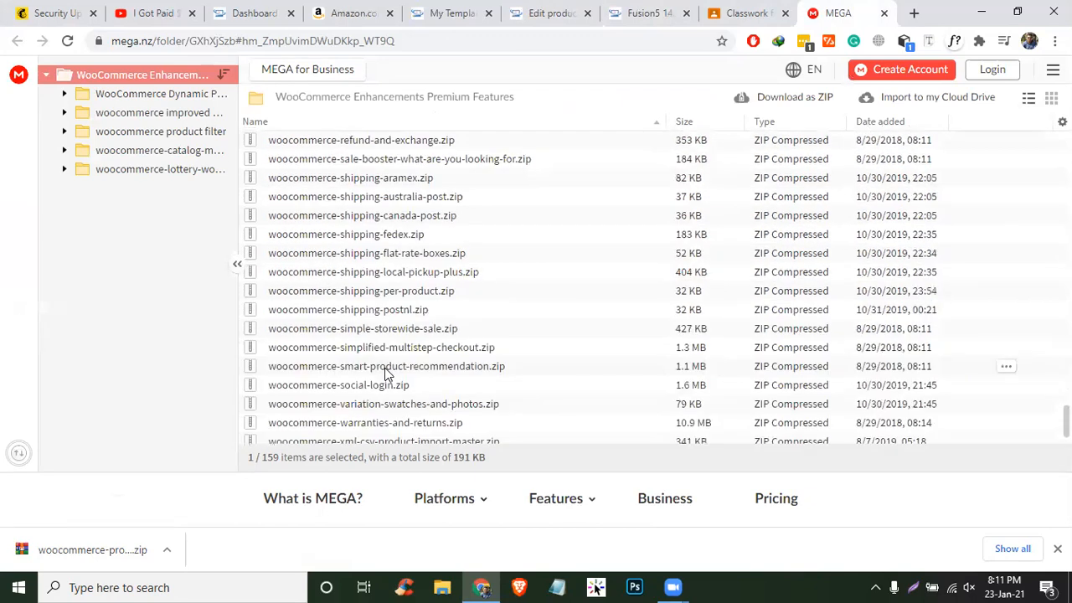
click(387, 310)
scroll(387, 344, down, 1)
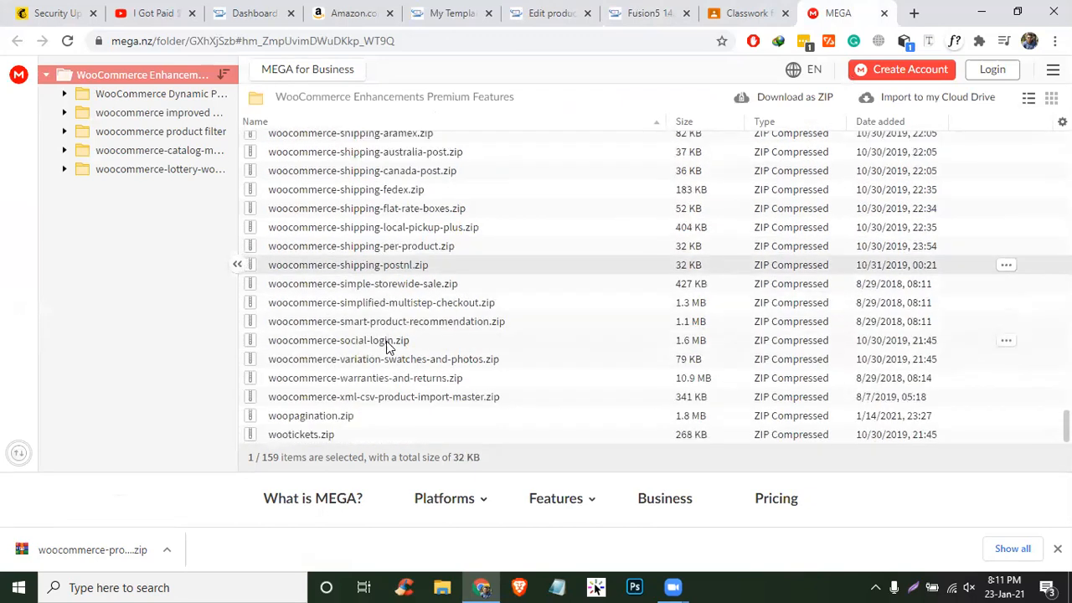
click(388, 395)
scroll(389, 328, up, 2)
click(404, 236)
click(387, 269)
scroll(387, 267, up, 2)
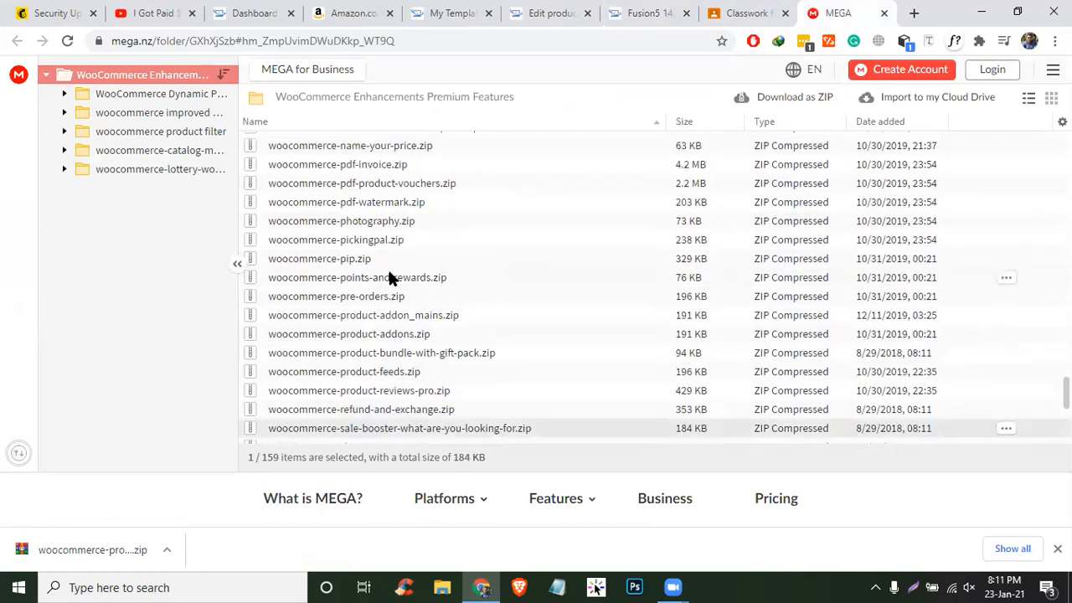
- Look through the plugin archives in the middle of the MEGA list, from the payment gateways to the shipping plugins
scroll(387, 267, up, 4)
scroll(388, 267, up, 15)
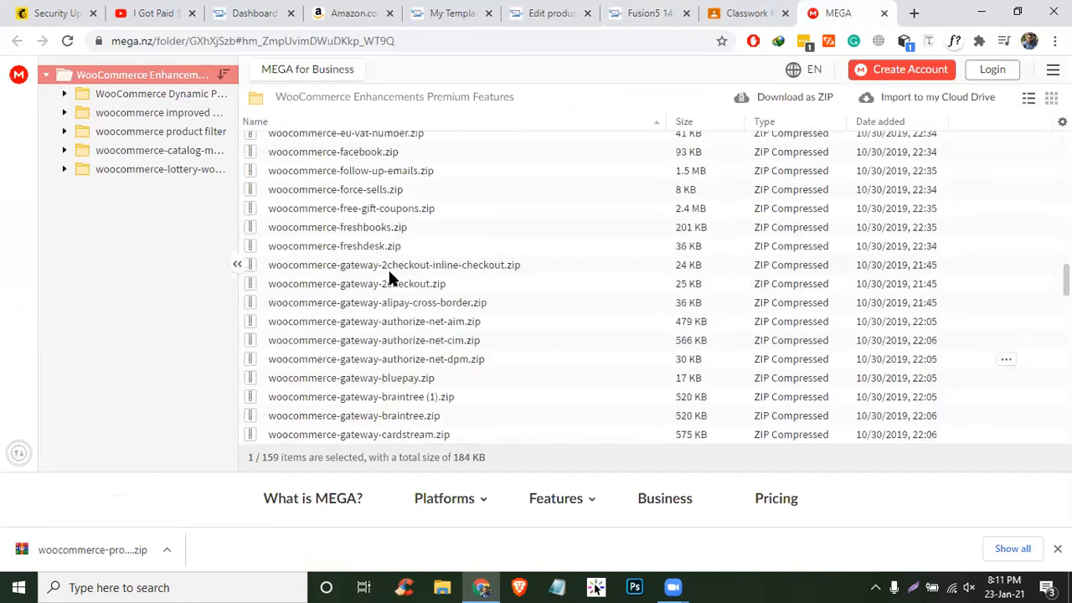
scroll(389, 272, down, 15)
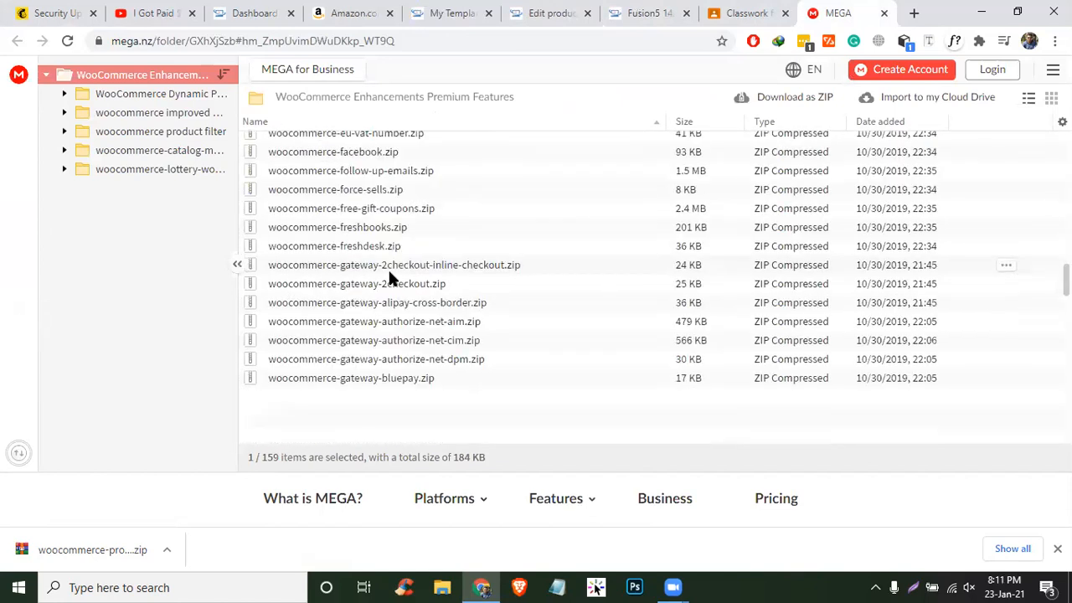
scroll(389, 273, down, 6)
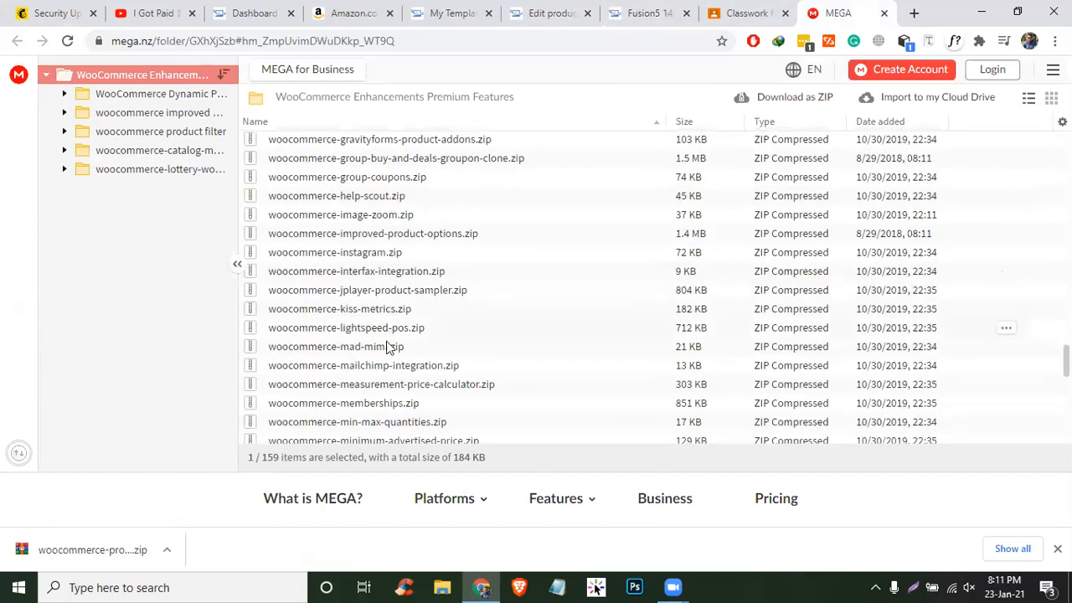
scroll(381, 403, down, 3)
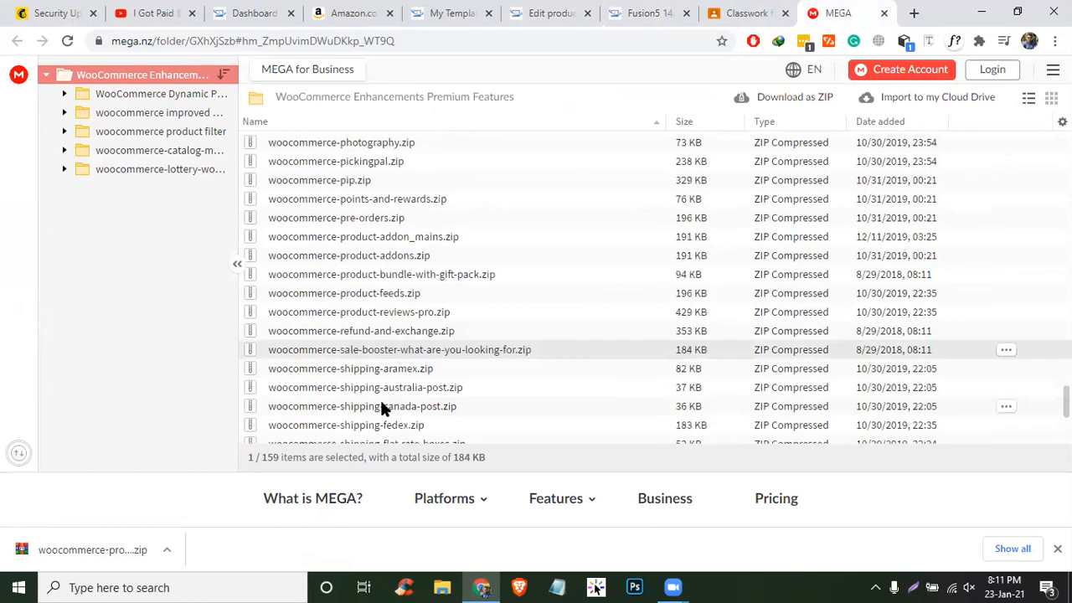
scroll(371, 318, down, 1)
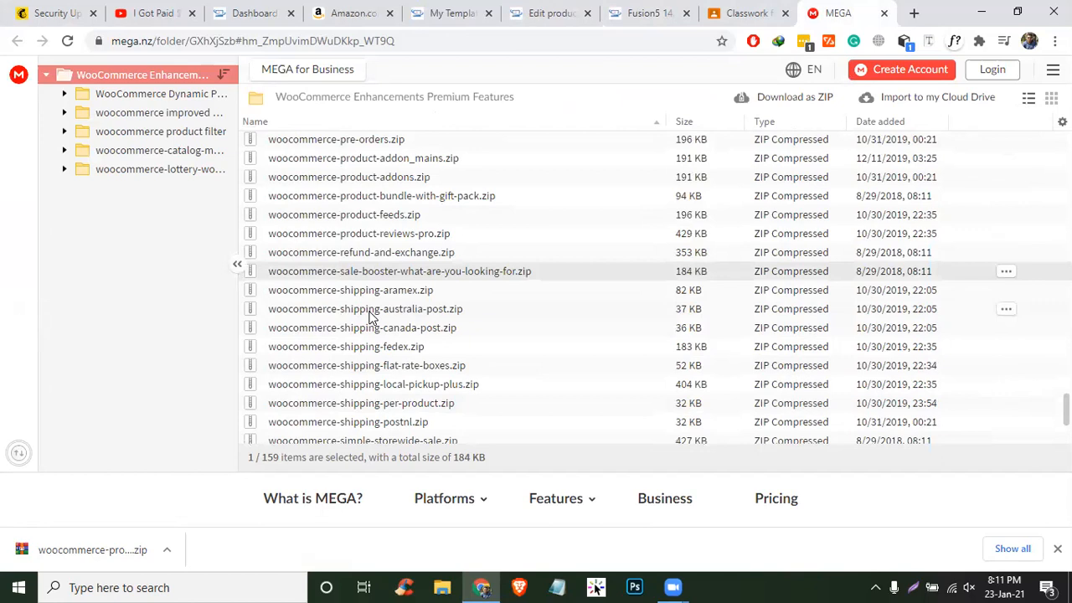
scroll(371, 316, down, 3)
scroll(384, 327, up, 2)
scroll(386, 331, up, 10)
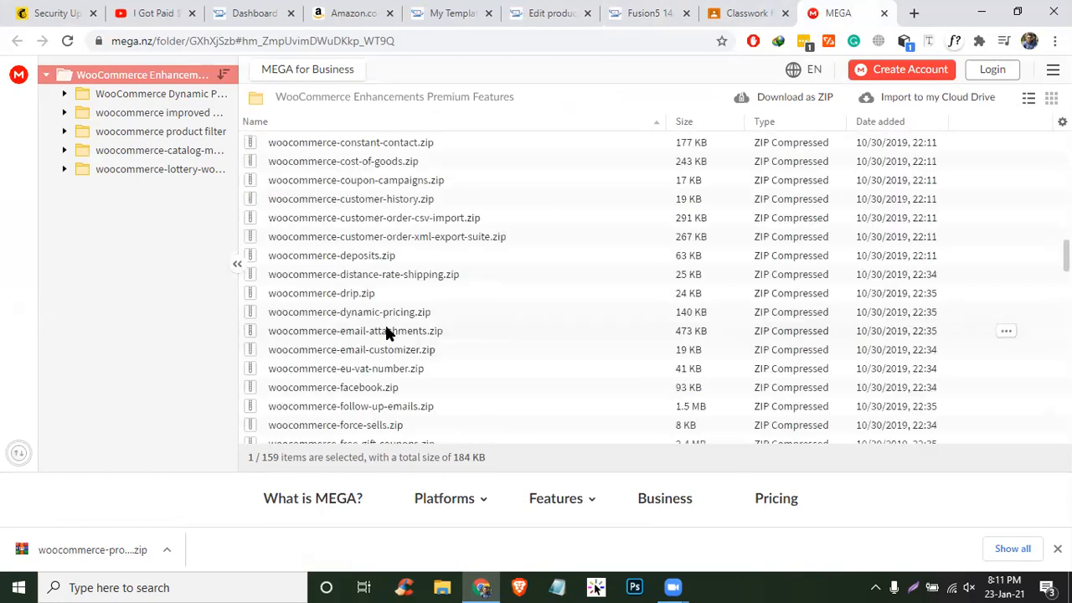
- Look through the plugin archives near the beginning of the MEGA list, as far as the AJAX layered navigation plugin
scroll(692, 256, up, 3)
scroll(481, 271, up, 2)
scroll(481, 270, up, 5)
click(389, 274)
click(373, 369)
scroll(376, 342, down, 3)
click(375, 341)
click(377, 360)
scroll(379, 405, down, 3)
click(378, 354)
click(378, 393)
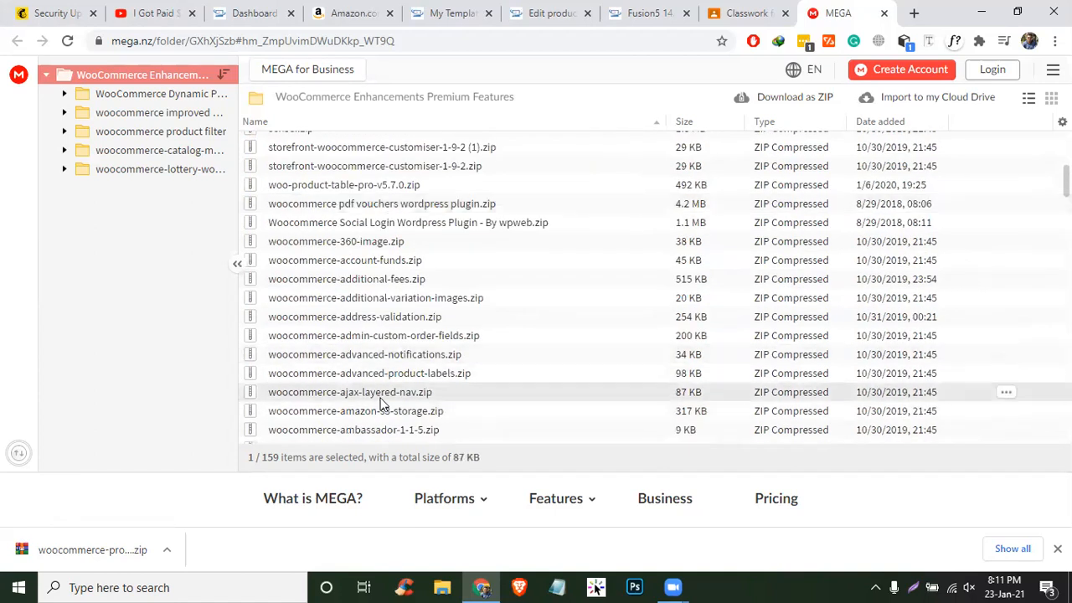
- Examine the plugin archives from bulk stock management through checkout add-ons to free gift coupons
scroll(383, 400, down, 5)
click(390, 325)
scroll(393, 378, down, 2)
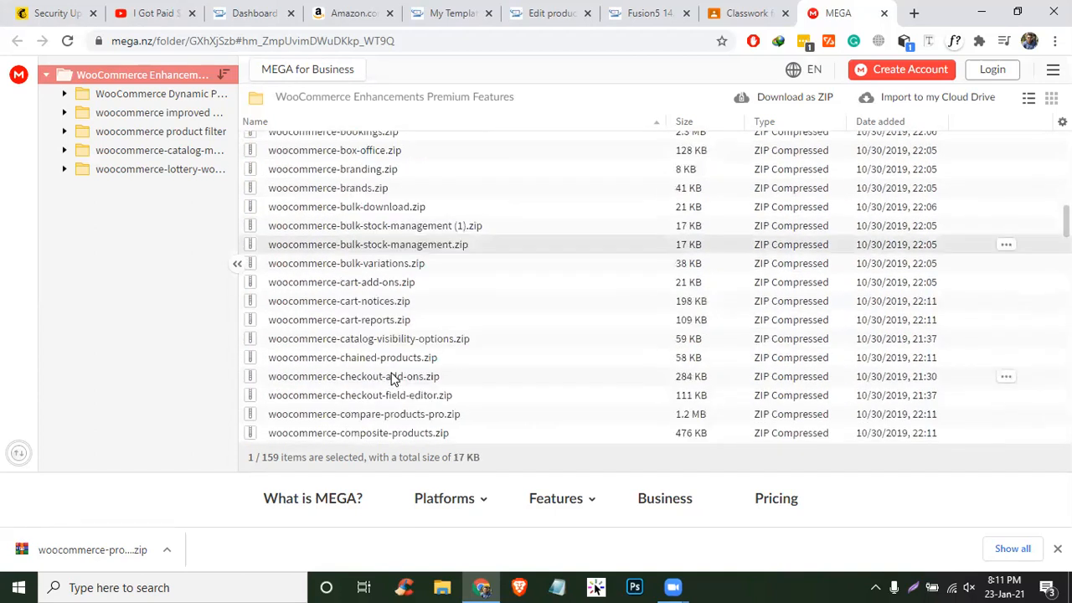
click(393, 378)
scroll(393, 379, down, 5)
click(394, 366)
scroll(393, 368, down, 5)
click(392, 378)
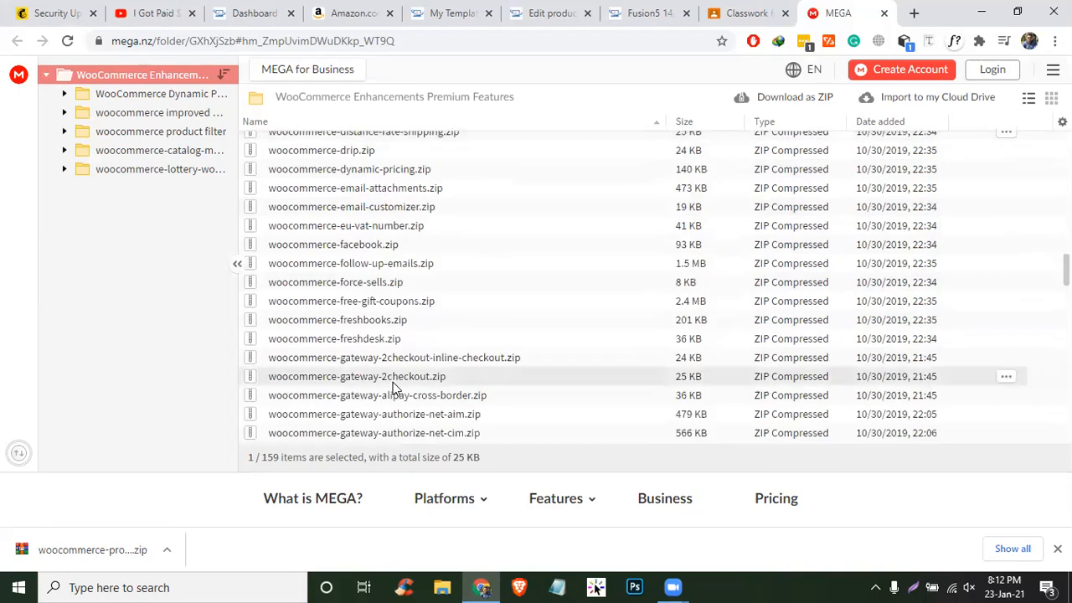
click(397, 302)
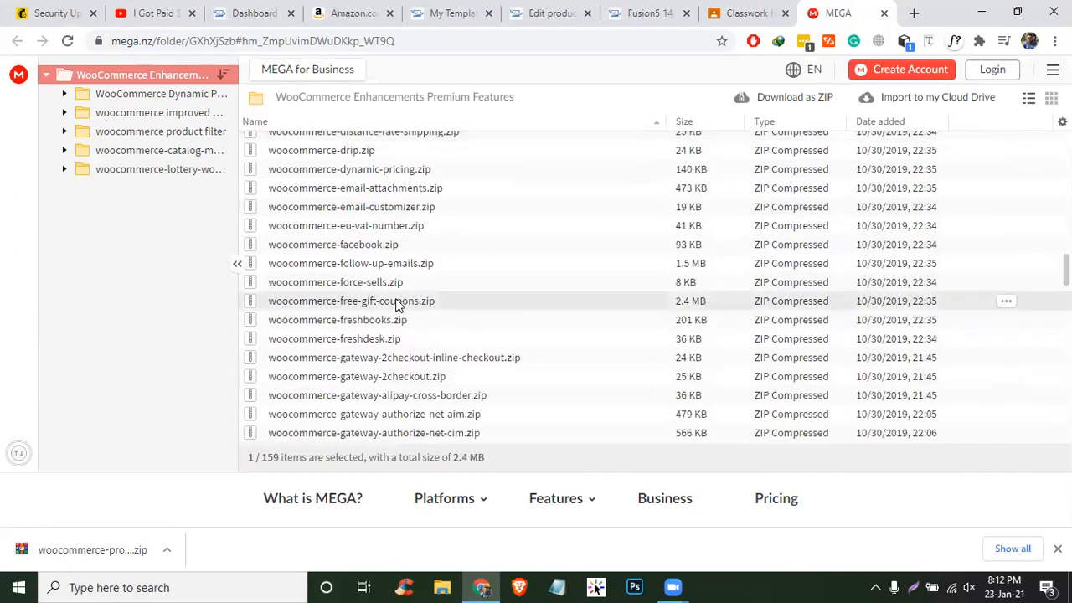
- Examine the archives from the payment gateways to the PDF, points, pre-order, product and refund plugins, then return to the start of the list
scroll(396, 304, down, 6)
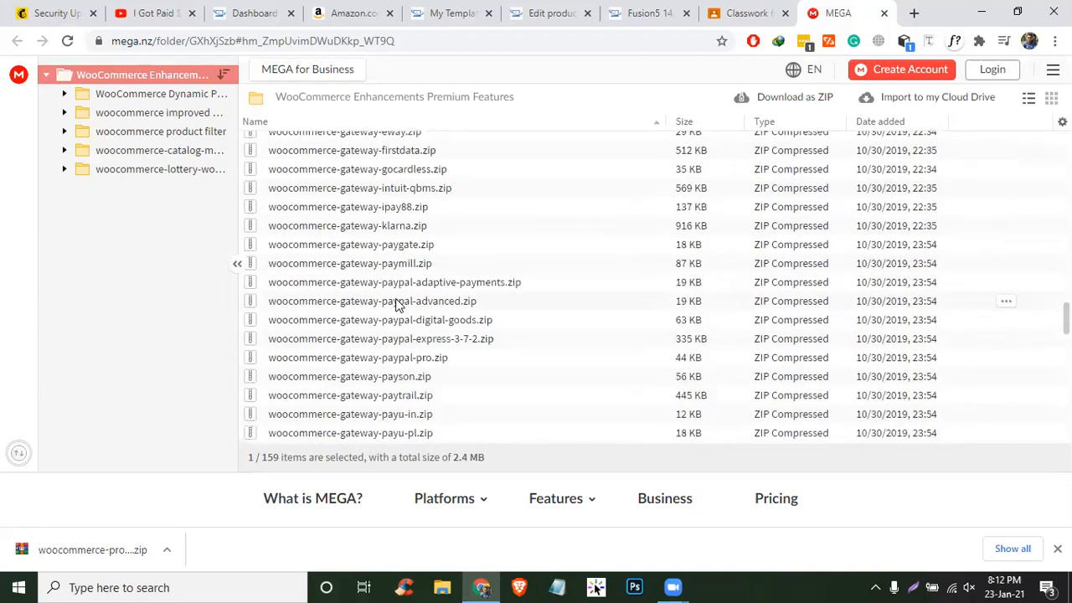
scroll(397, 305, down, 2)
scroll(397, 304, down, 2)
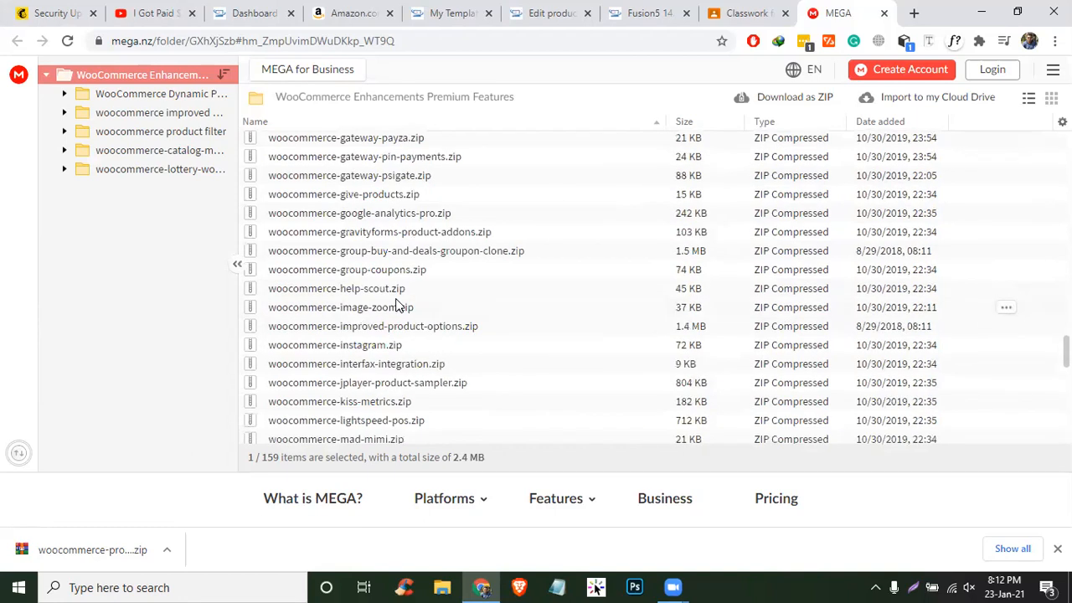
scroll(397, 304, down, 1)
scroll(397, 304, down, 4)
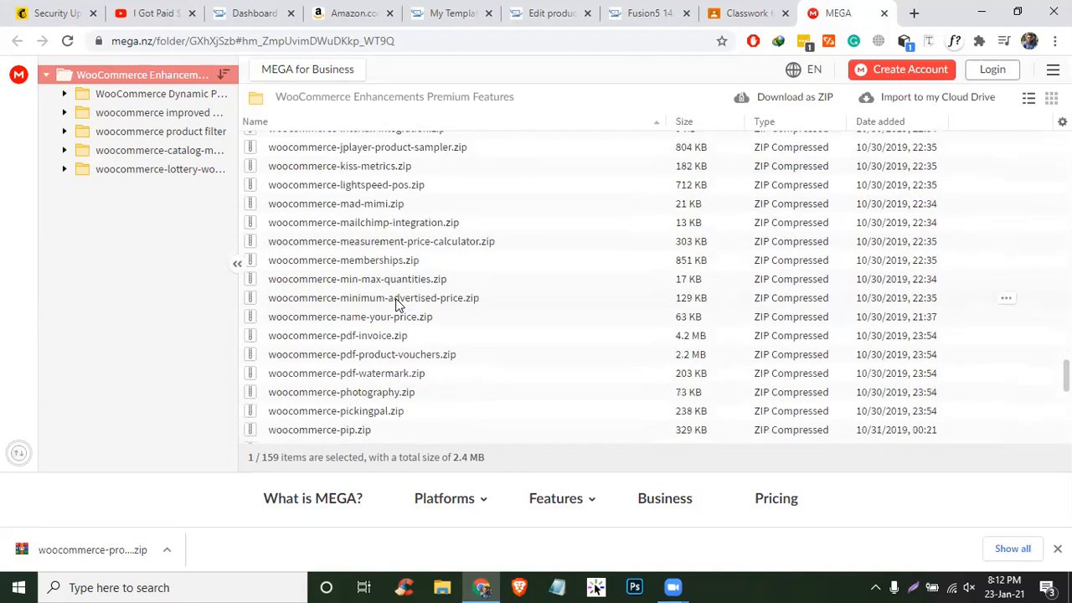
click(415, 409)
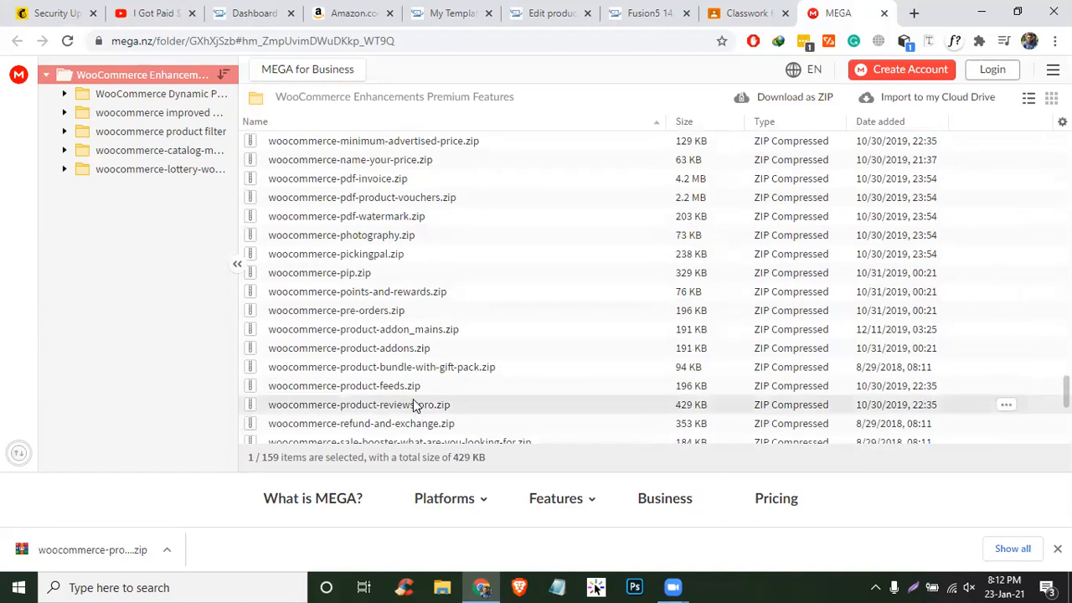
click(404, 350)
click(376, 312)
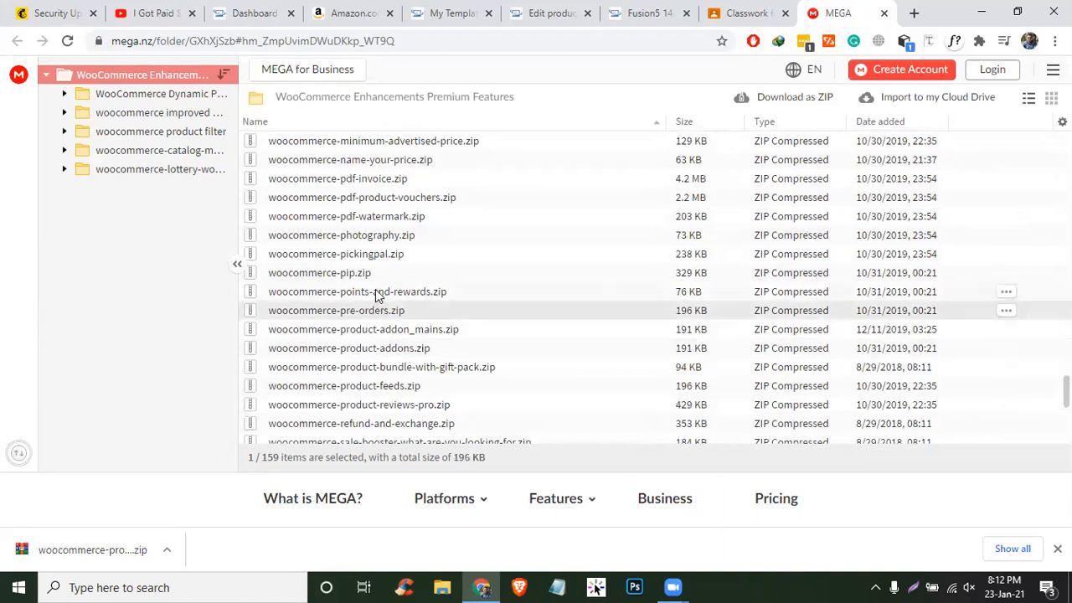
click(376, 273)
click(388, 201)
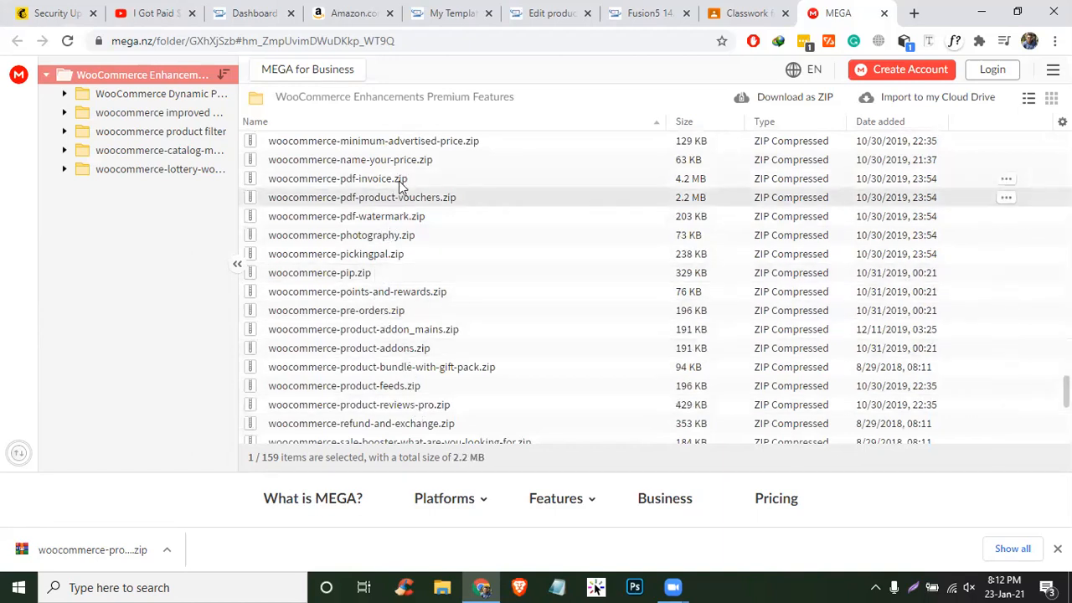
click(400, 181)
scroll(421, 406, down, 1)
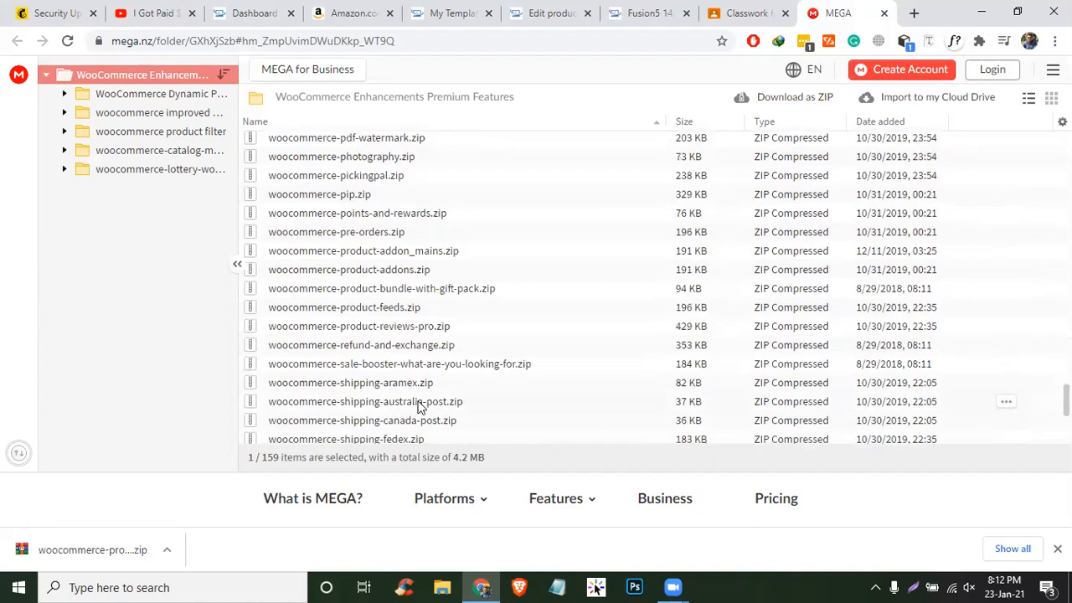
click(408, 347)
click(416, 272)
scroll(469, 352, up, 20)
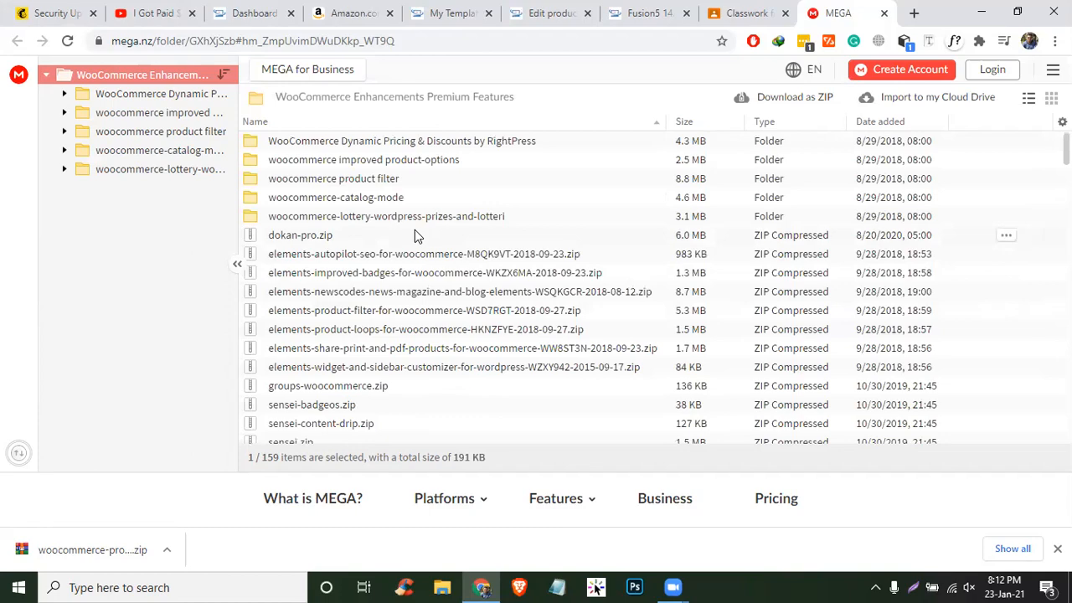
- Switch to the laptop's product edit page and review the product types in its product data, keeping Simple product
click(566, 8)
scroll(614, 268, down, 15)
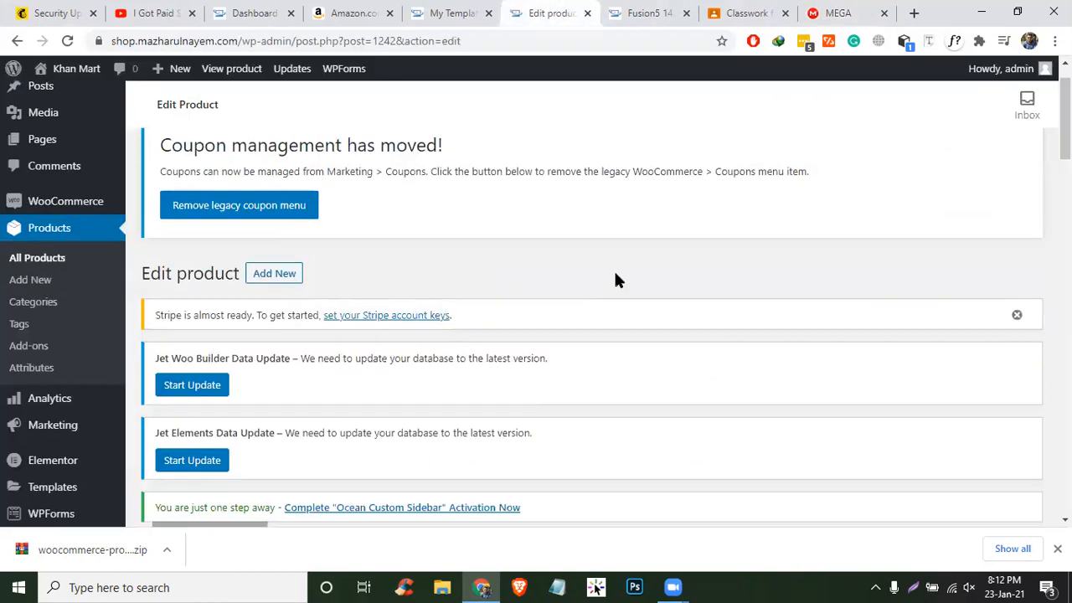
scroll(632, 271, up, 15)
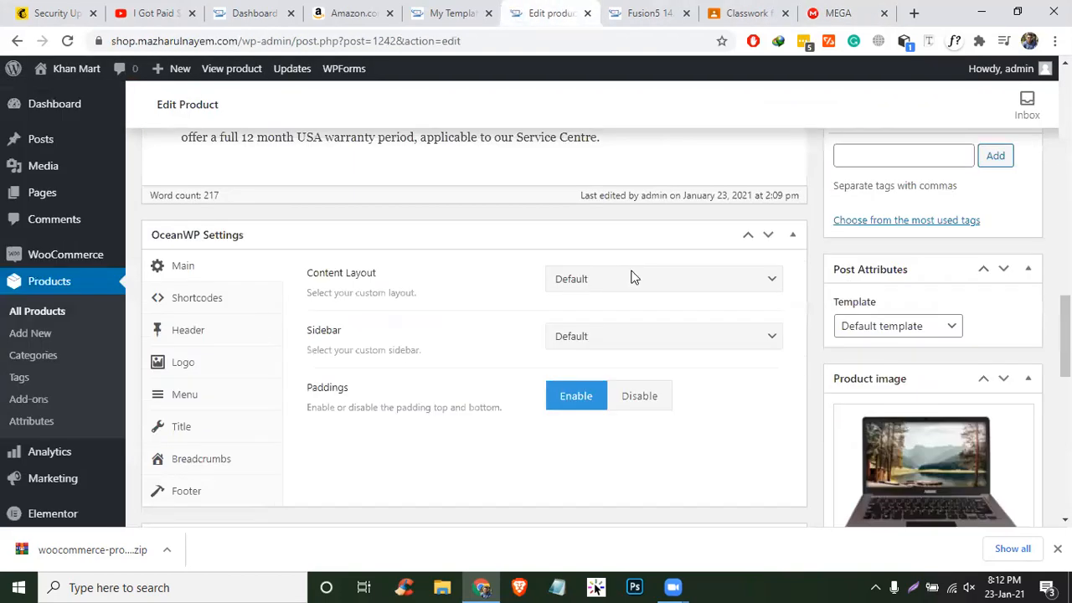
scroll(632, 270, down, 20)
scroll(633, 271, up, 10)
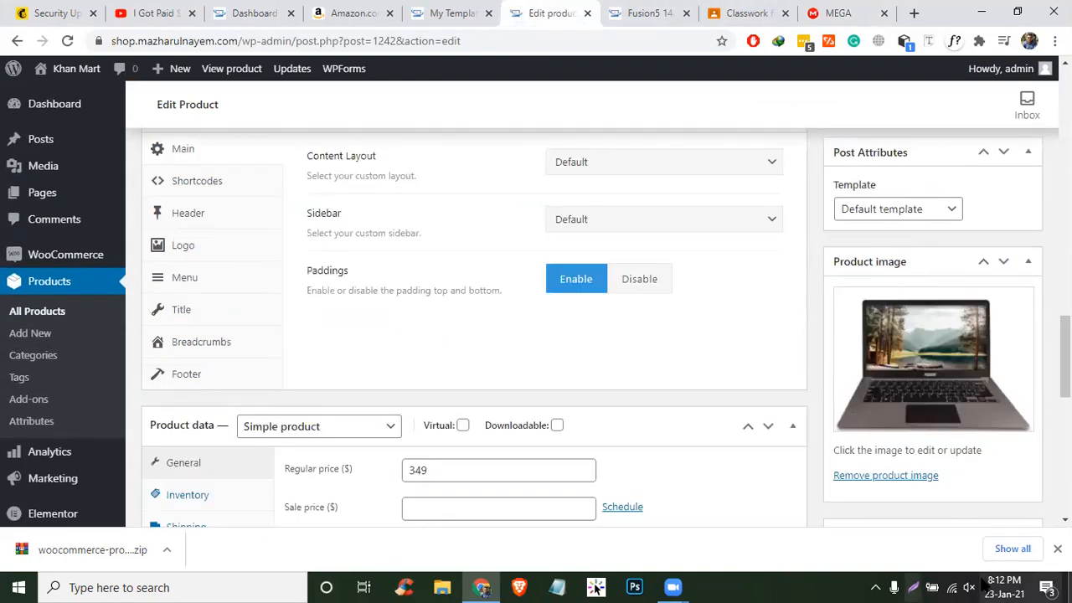
scroll(737, 379, down, 4)
scroll(333, 352, up, 2)
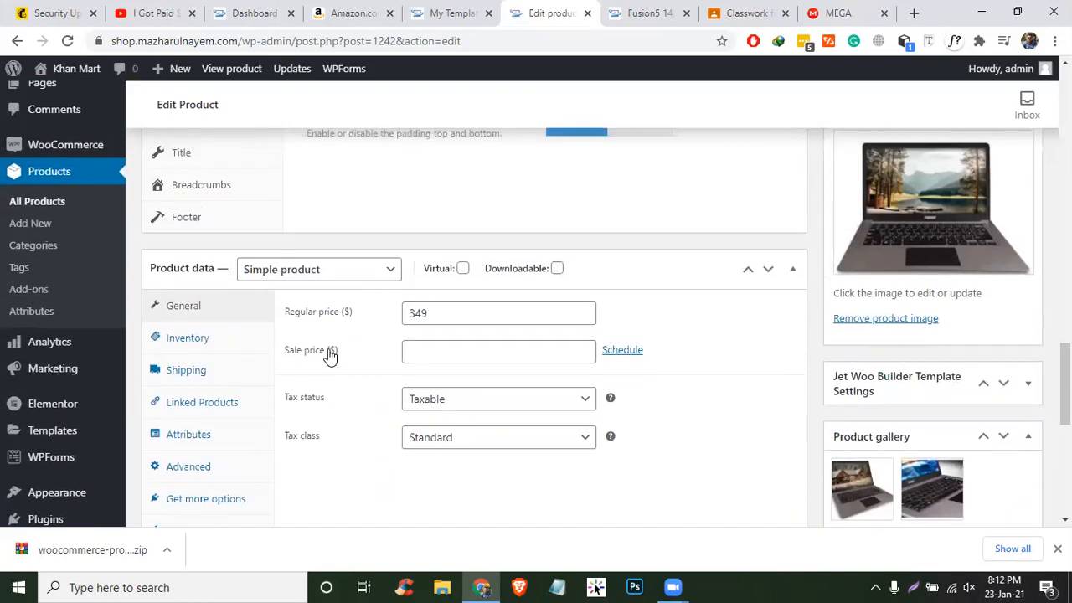
click(336, 273)
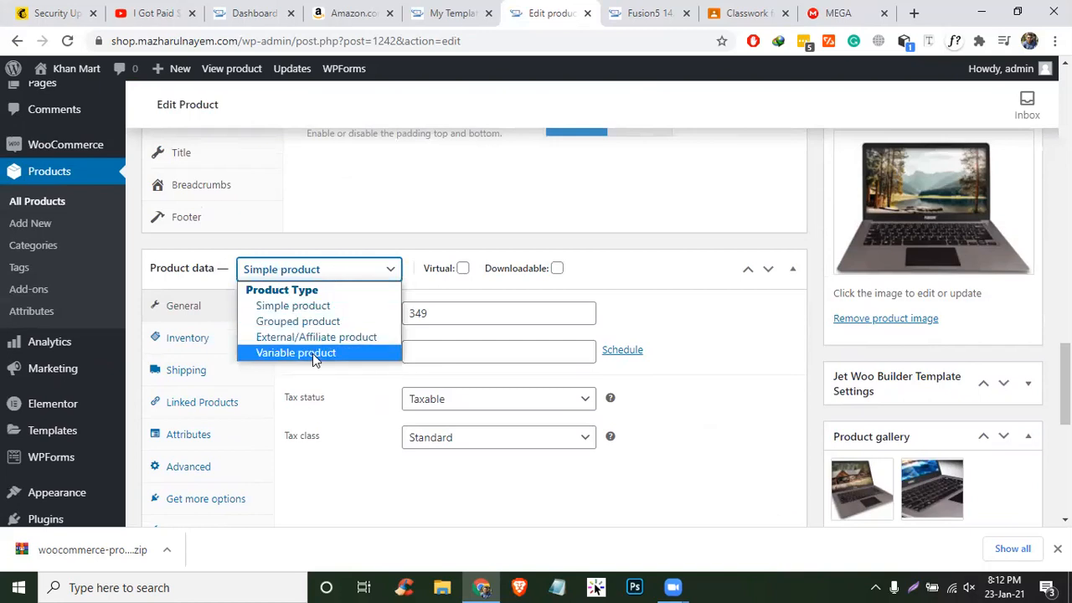
click(319, 312)
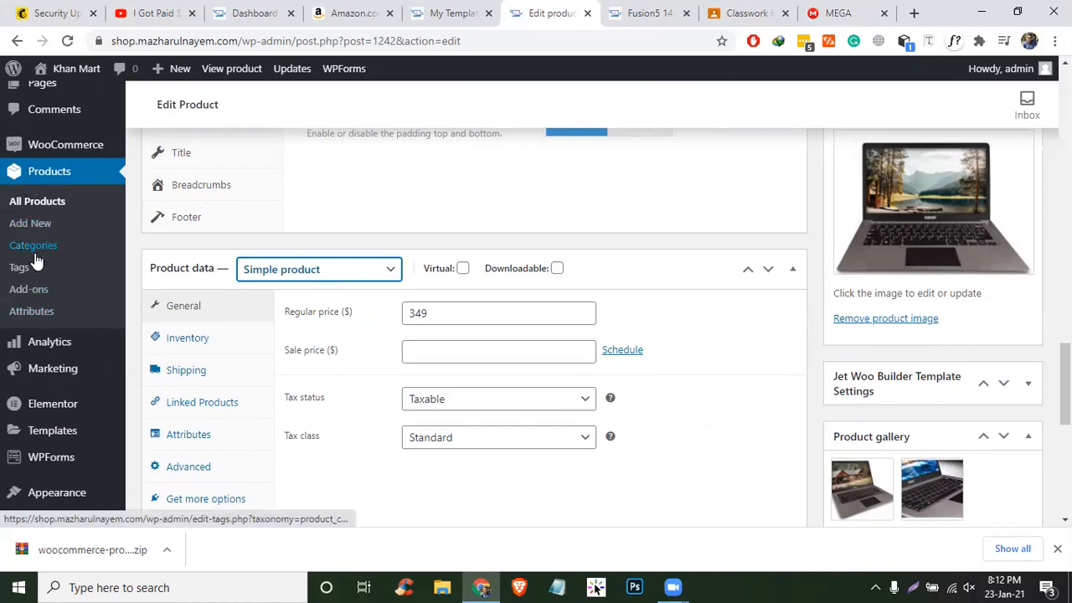
- Open the product Attributes page in a new browser tab and place that tab beside the product edit tab
right_click(28, 309)
click(75, 319)
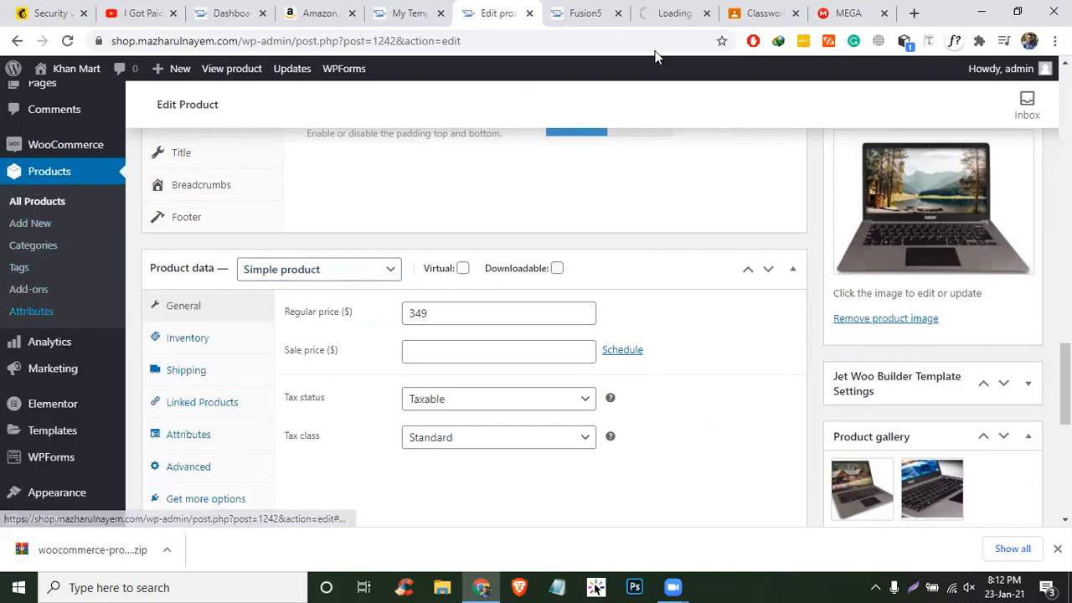
click(675, 16)
drag(669, 17, 570, 19)
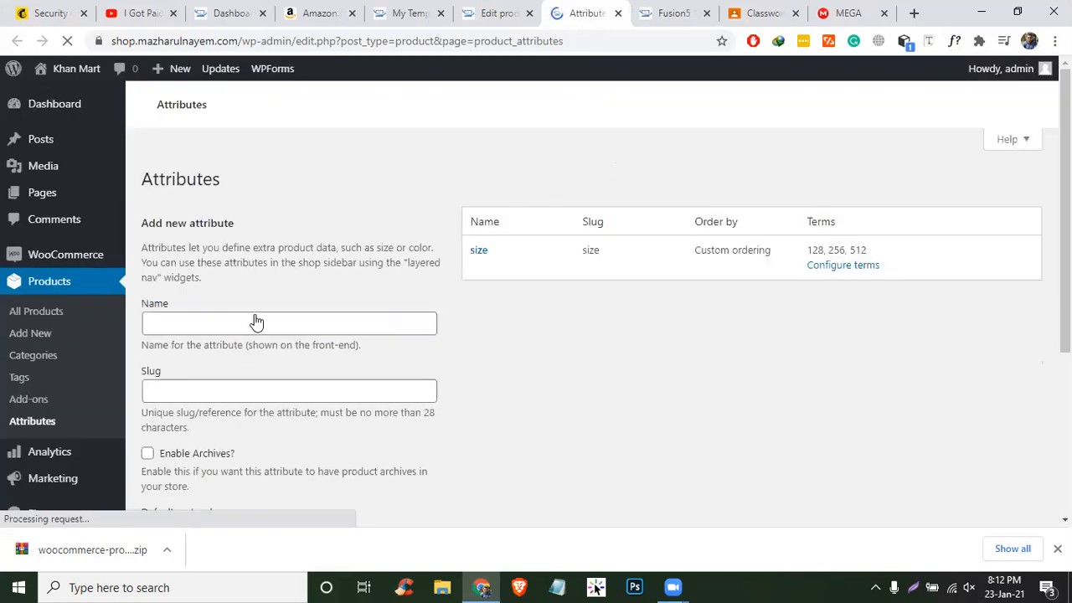
- Add a new product attribute named "color" with the default custom ordering
click(256, 318)
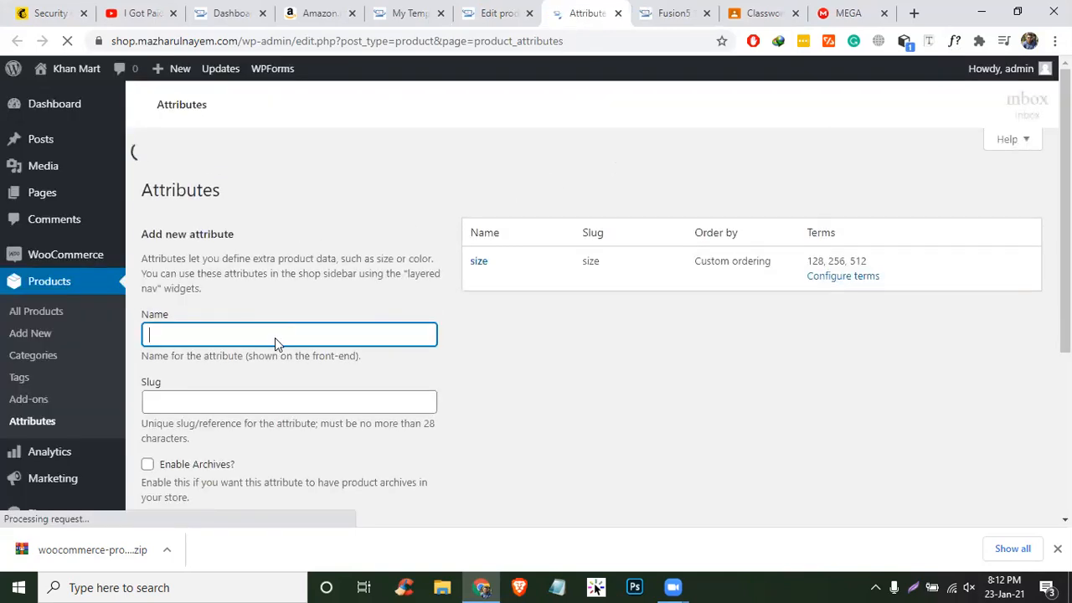
text(clor)
key(ctrl+a)
text(c)
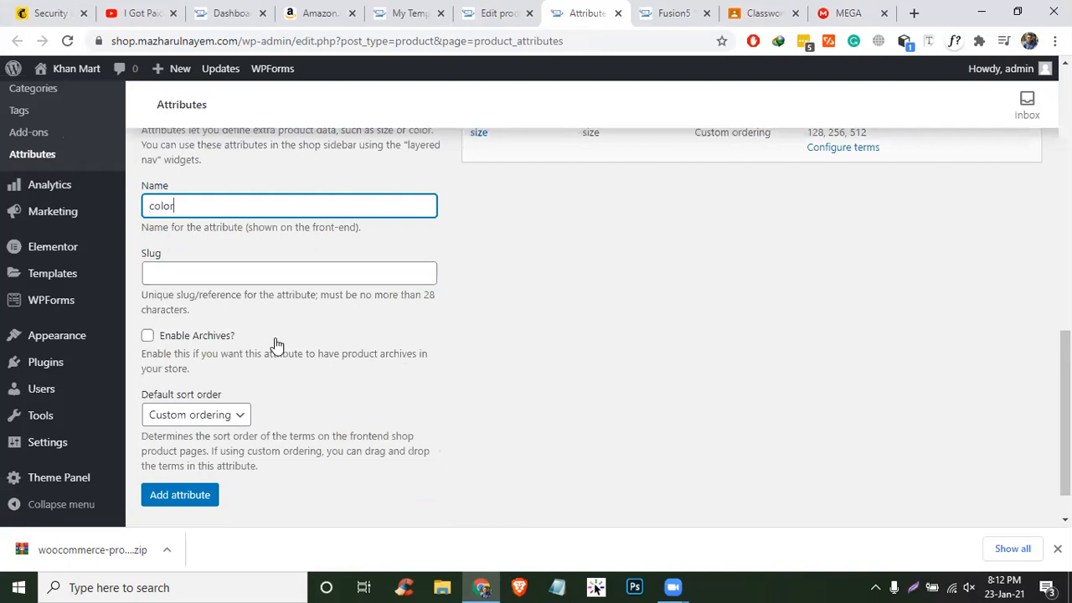
click(180, 494)
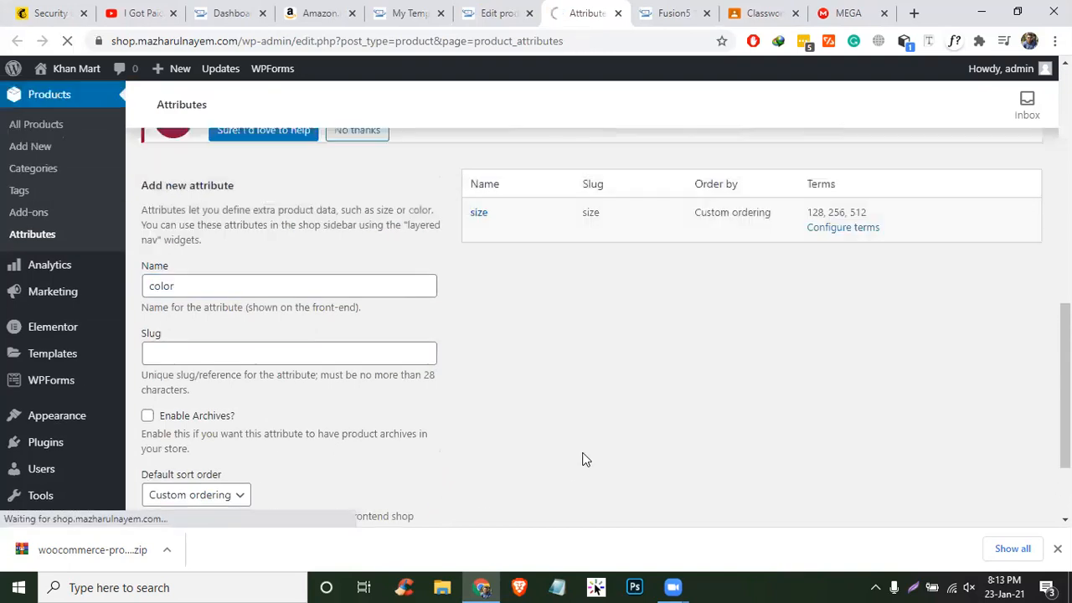
scroll(583, 453, up, 1)
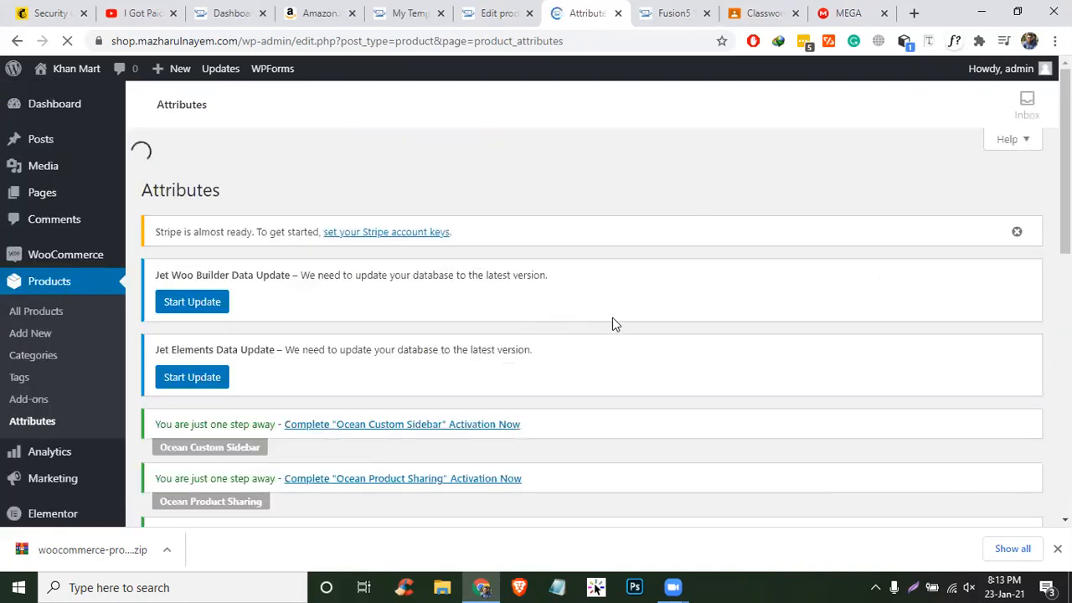
scroll(614, 318, down, 3)
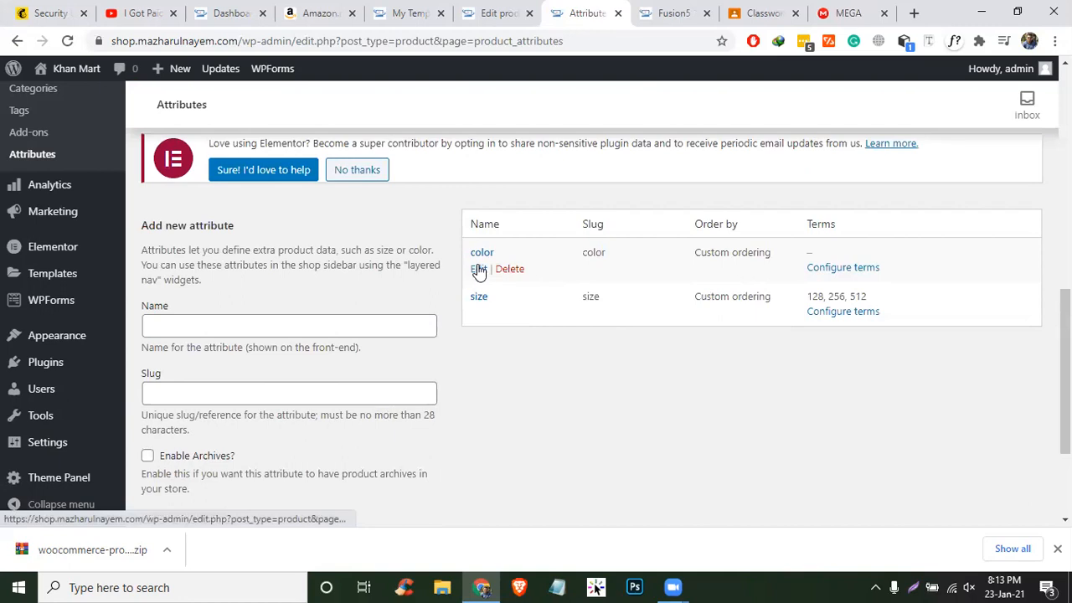
click(477, 272)
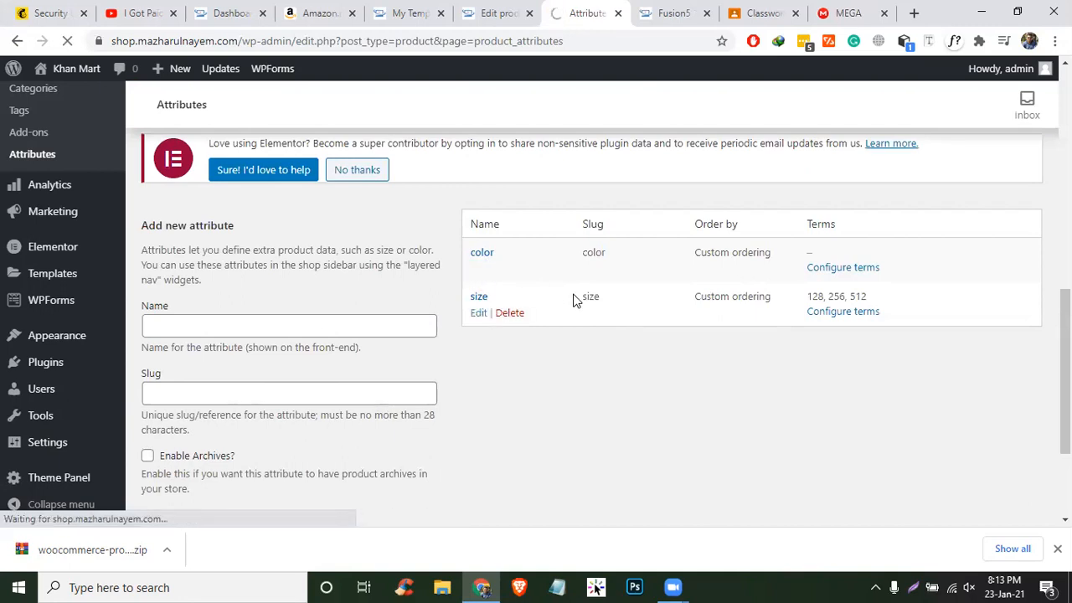
scroll(522, 299, down, 2)
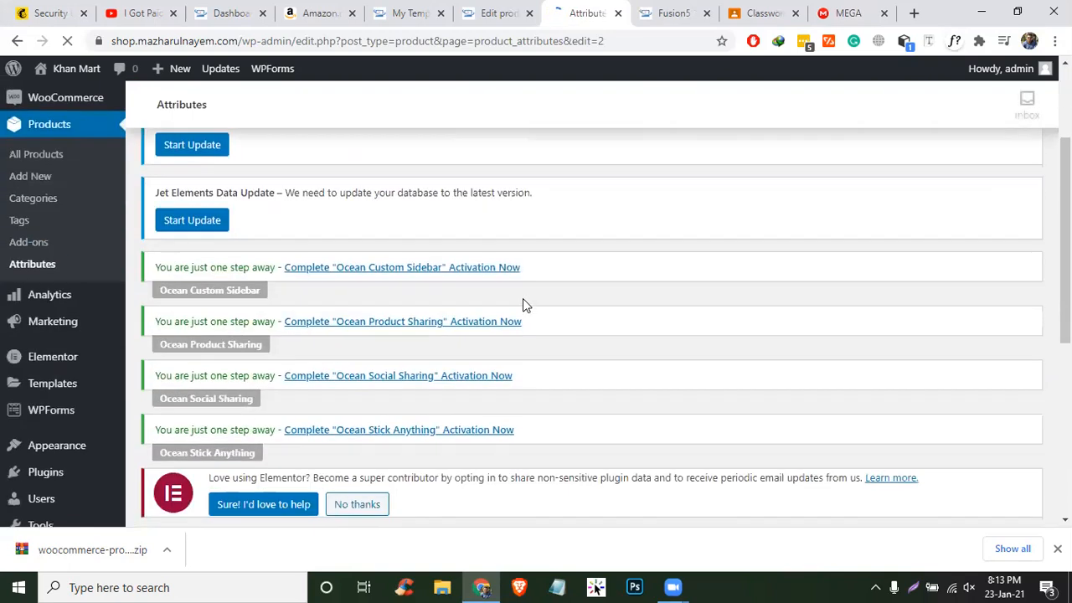
scroll(523, 299, down, 5)
scroll(522, 299, up, 5)
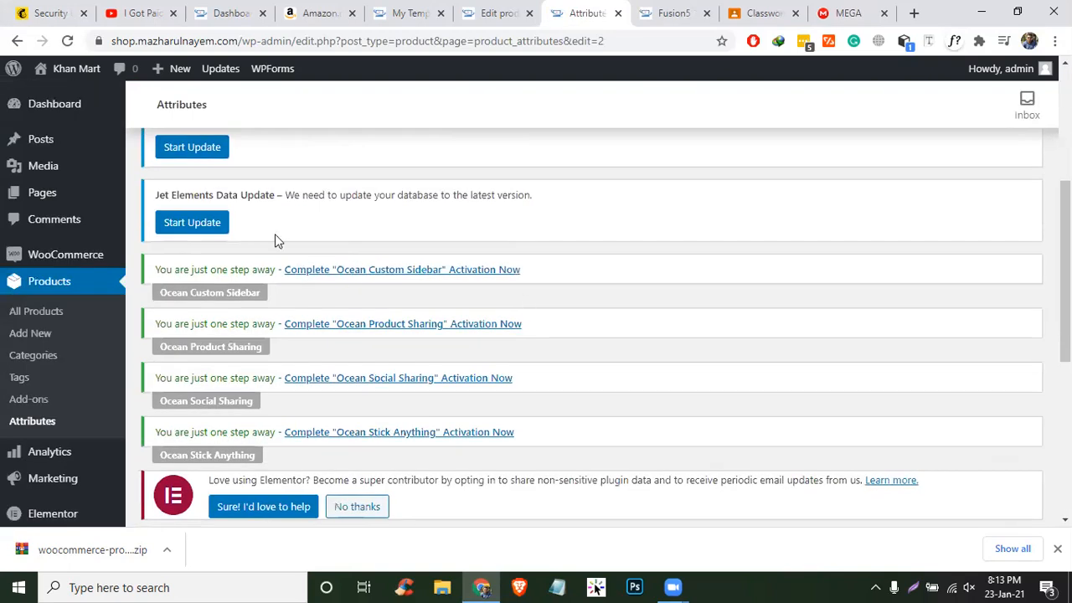
click(17, 40)
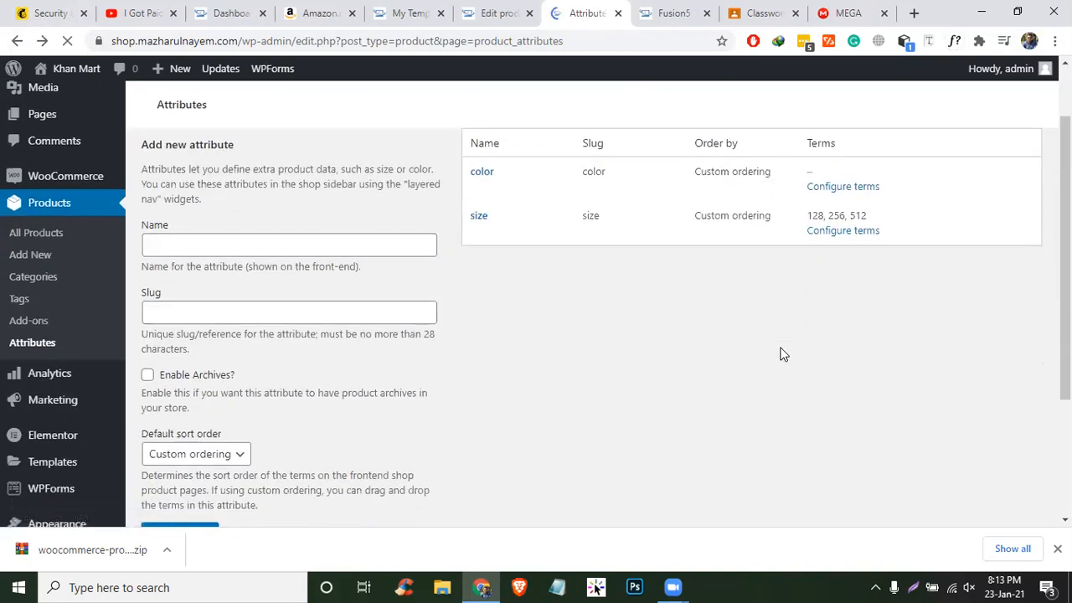
scroll(797, 314, down, 4)
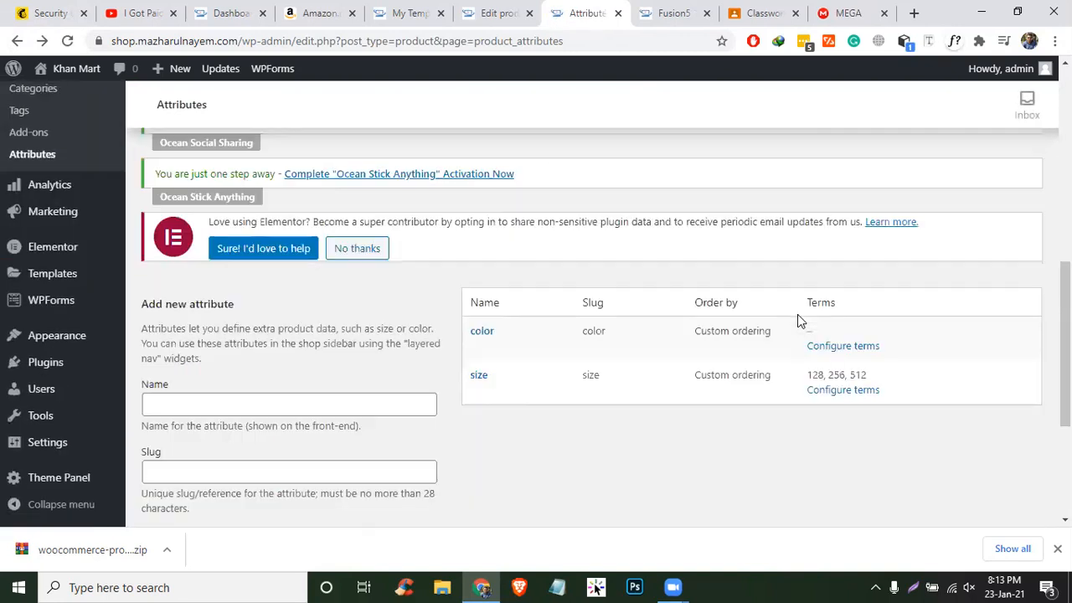
- Open the term configuration of the color attribute and add the term "red"
click(844, 345)
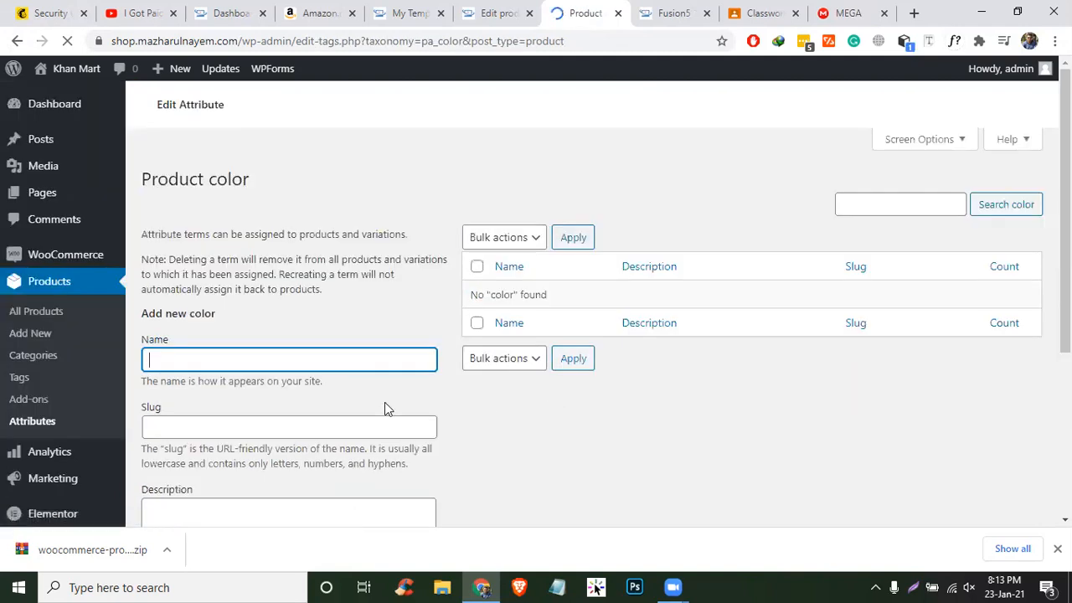
text(e)
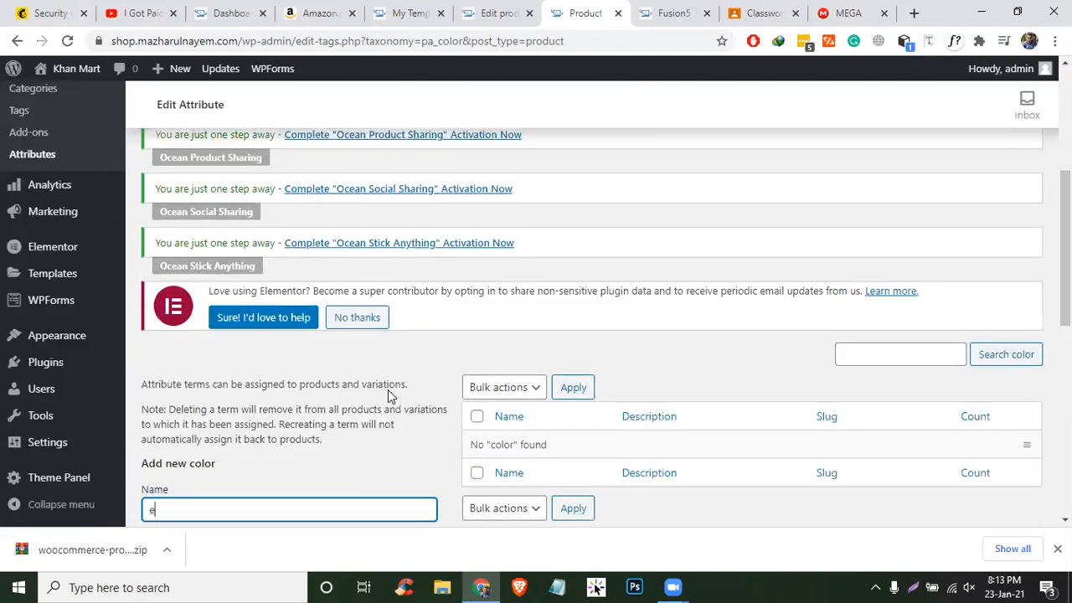
scroll(388, 389, down, 2)
text(ed)
scroll(387, 389, down, 3)
click(192, 405)
scroll(725, 407, up, 3)
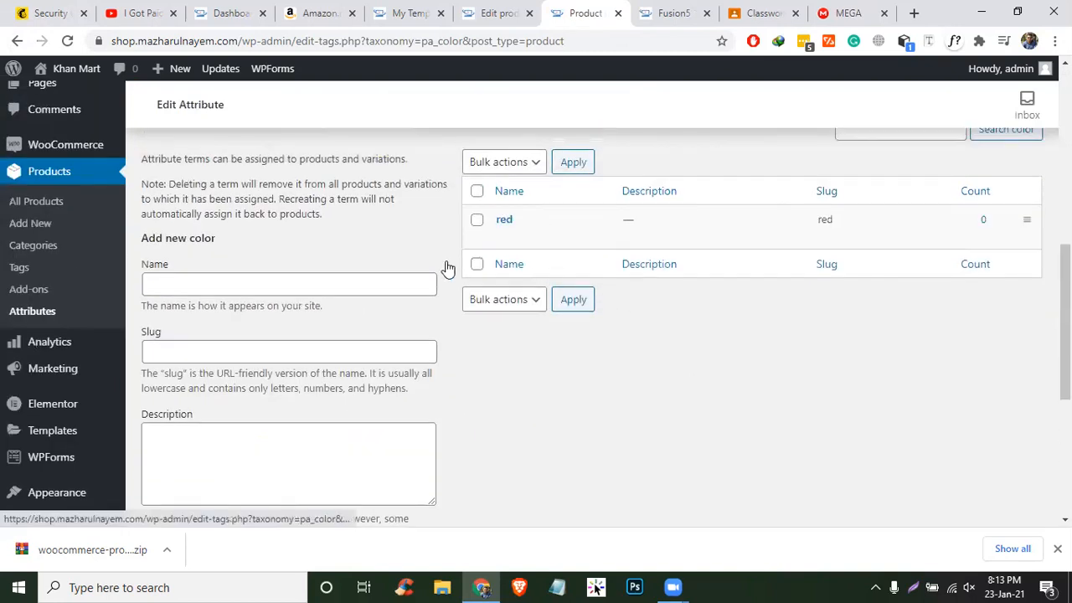
- Add the term "gray" to the color attribute
click(196, 286)
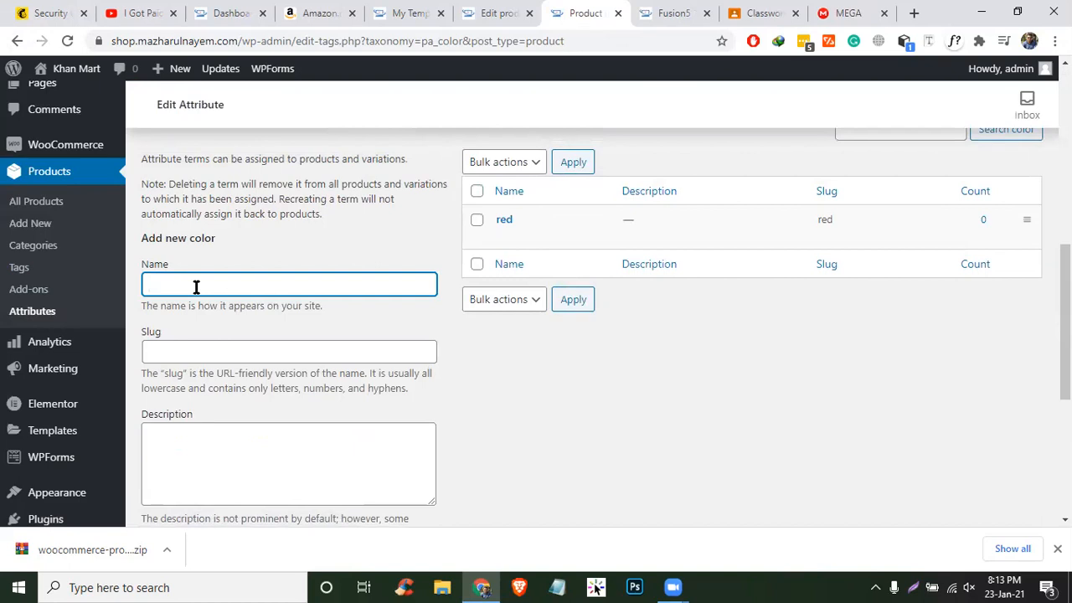
scroll(197, 293, down, 3)
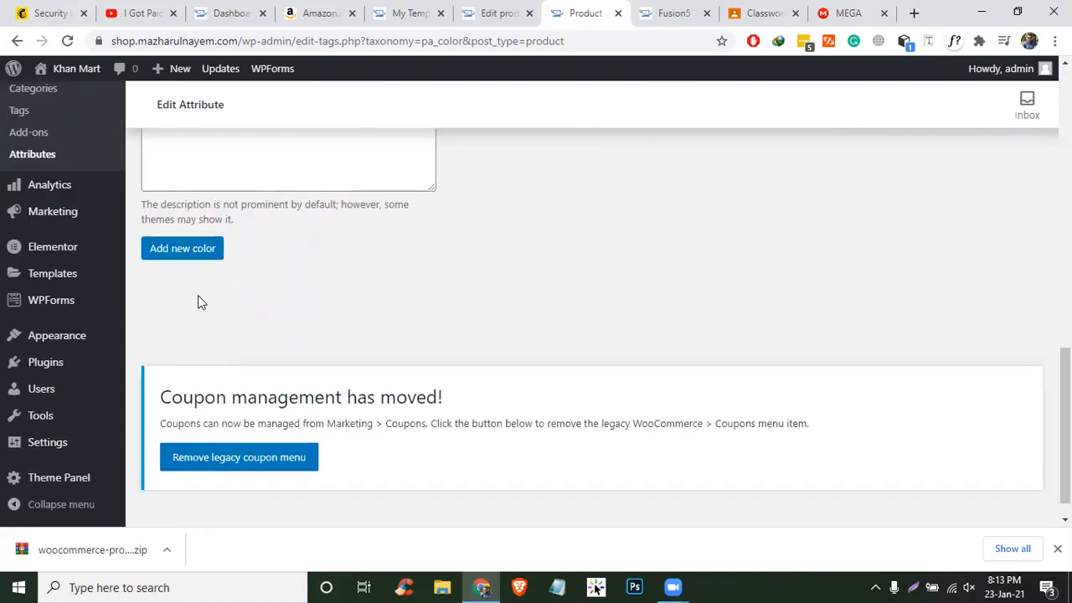
click(216, 249)
- Switch to the laptop's product edit page and reload it, returning to its product data section
click(501, 13)
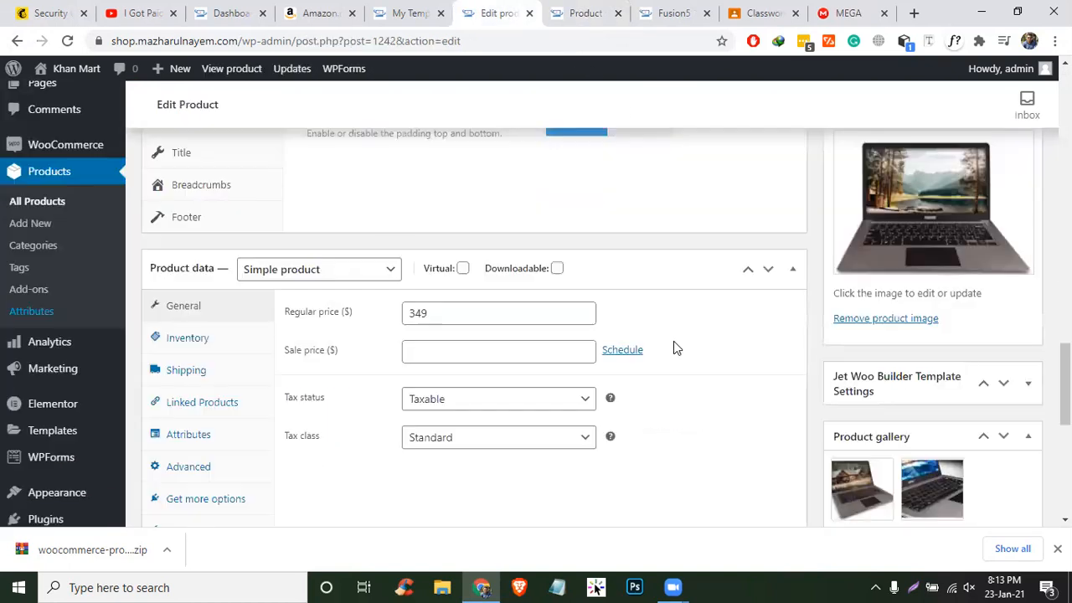
click(67, 40)
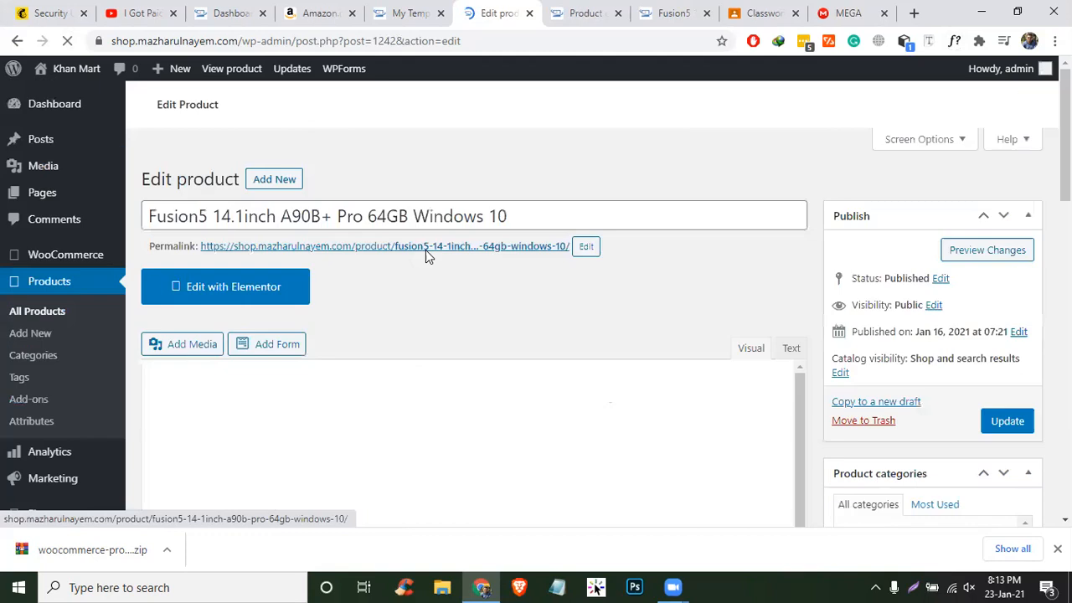
scroll(437, 254, down, 9)
scroll(962, 350, up, 4)
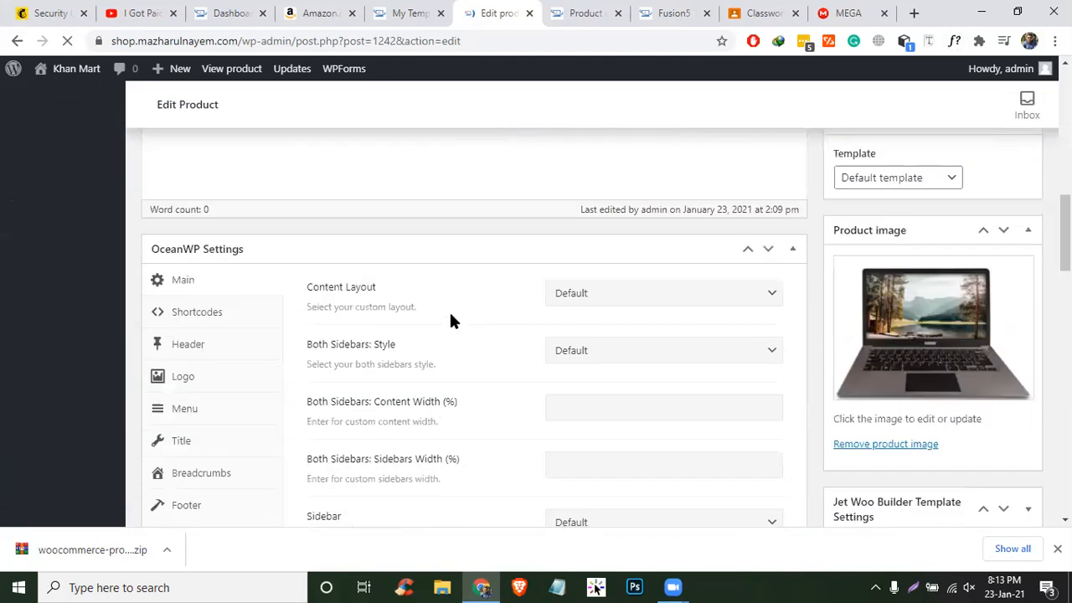
scroll(378, 321, up, 12)
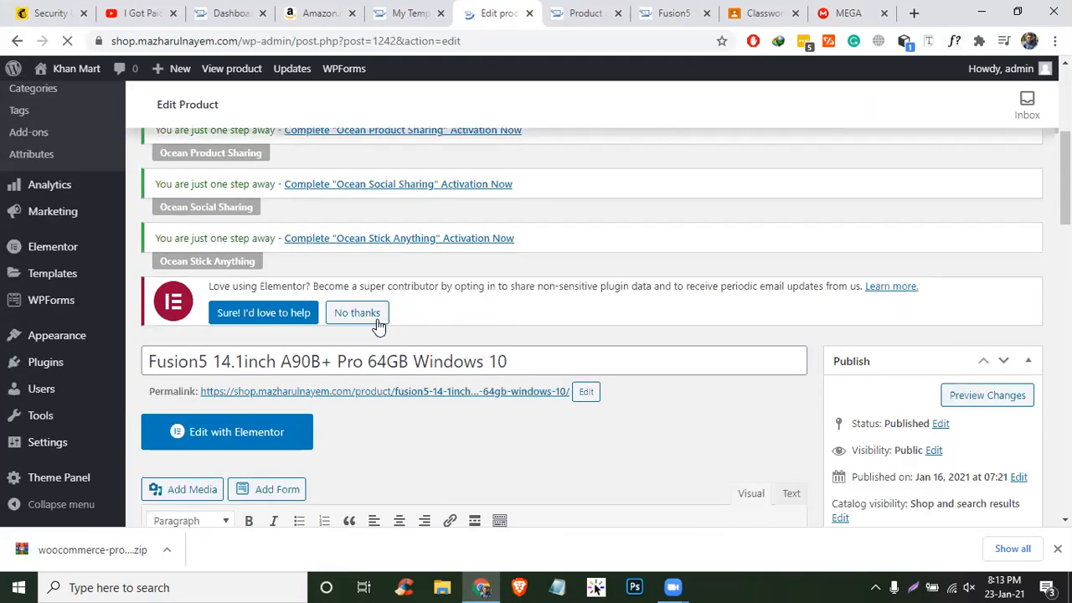
scroll(378, 321, down, 4)
scroll(378, 321, down, 8)
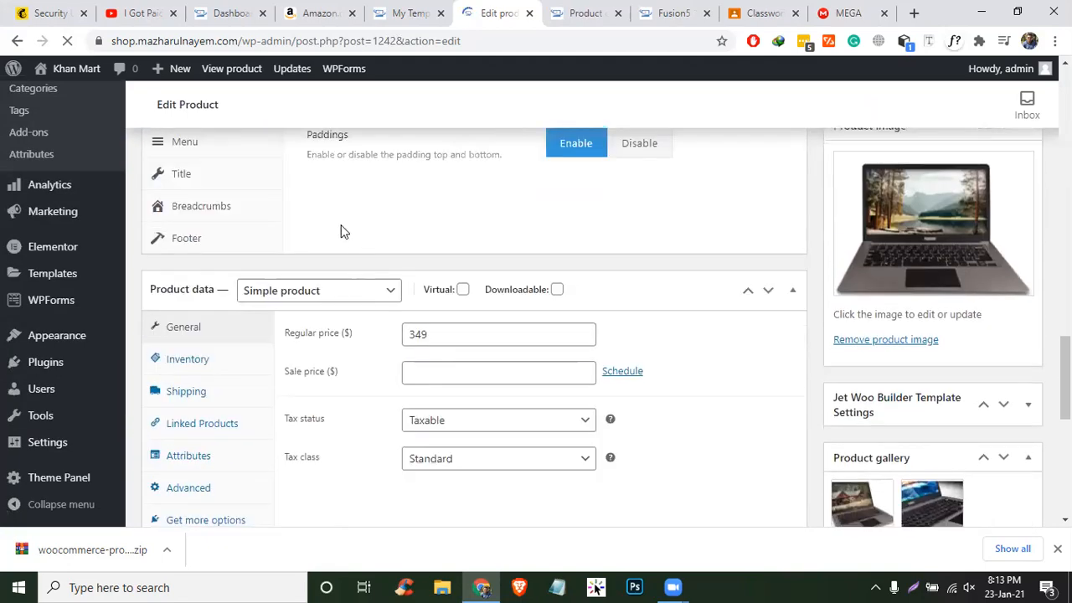
- Add the color attribute to the laptop's product data with all of its terms, gray and red, as values
click(180, 463)
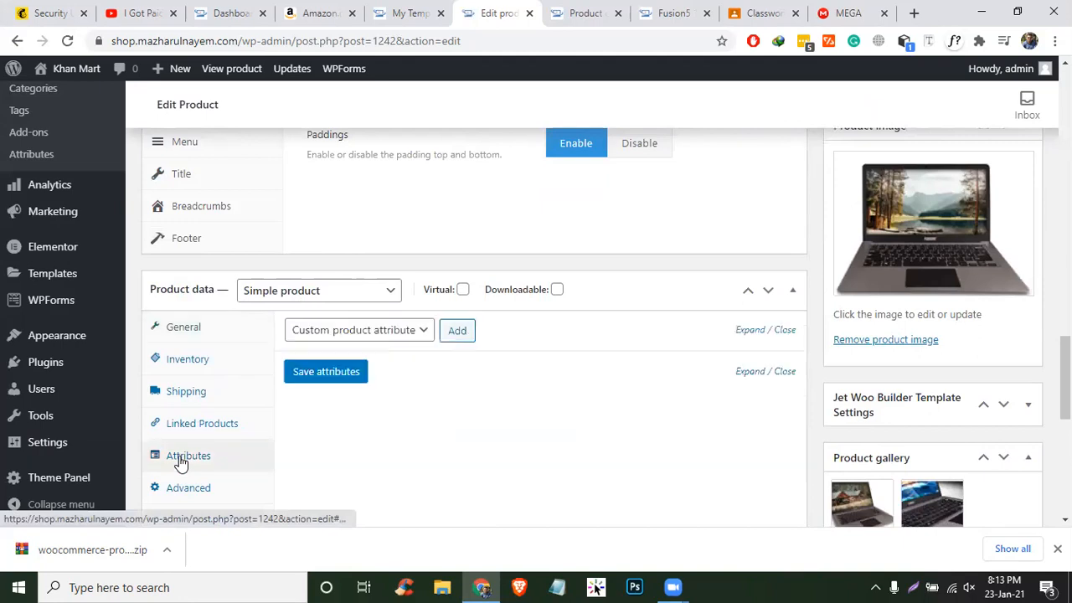
click(381, 329)
click(340, 371)
click(458, 331)
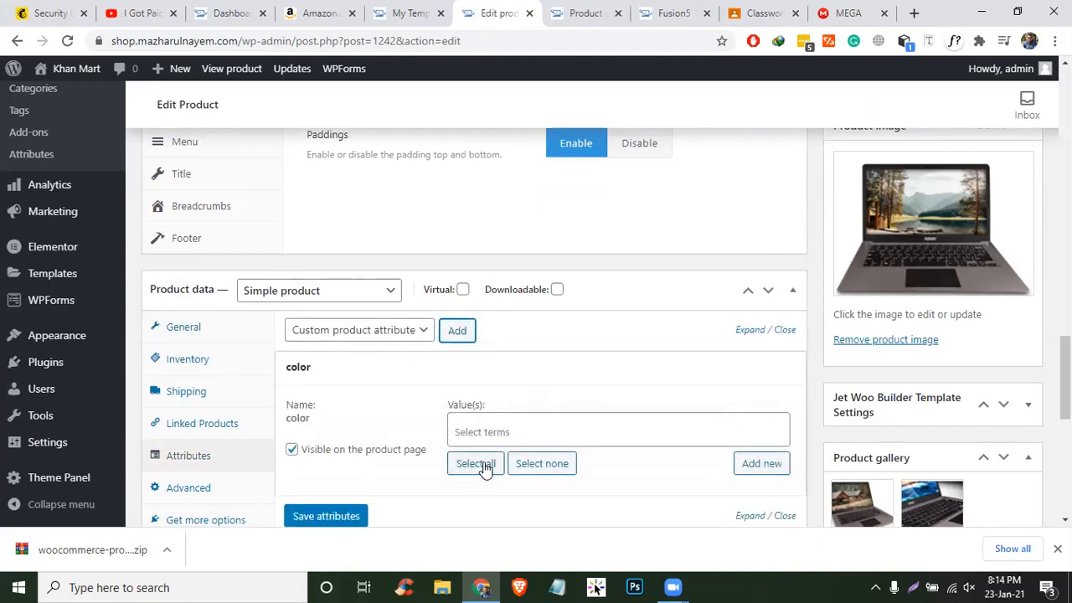
click(475, 464)
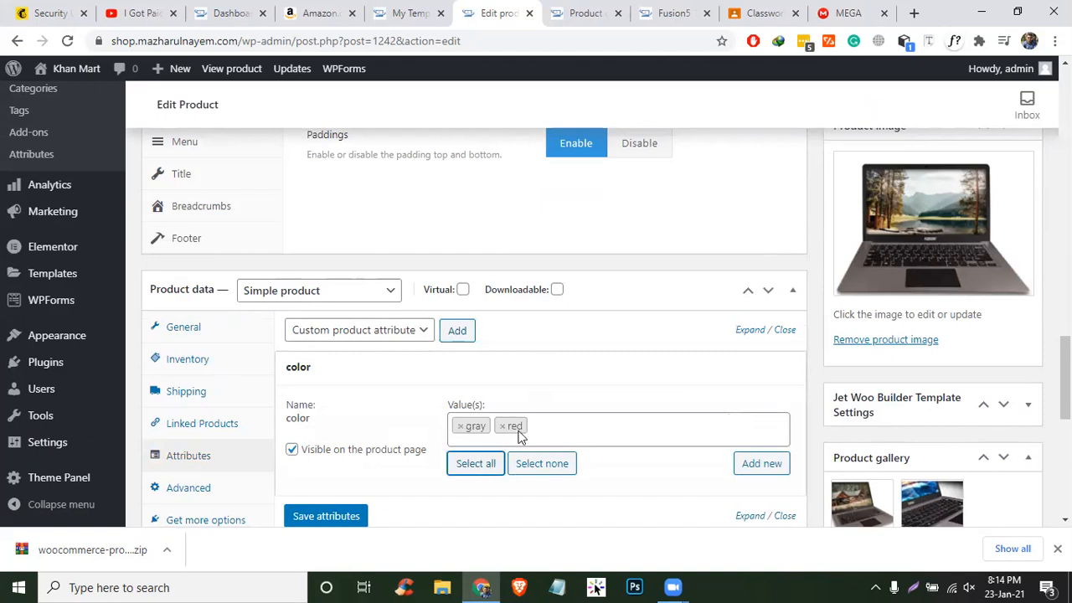
- Try to find "black" among the values of the laptop's color attribute
key(ctrl+plus)
key(ctrl+plus)
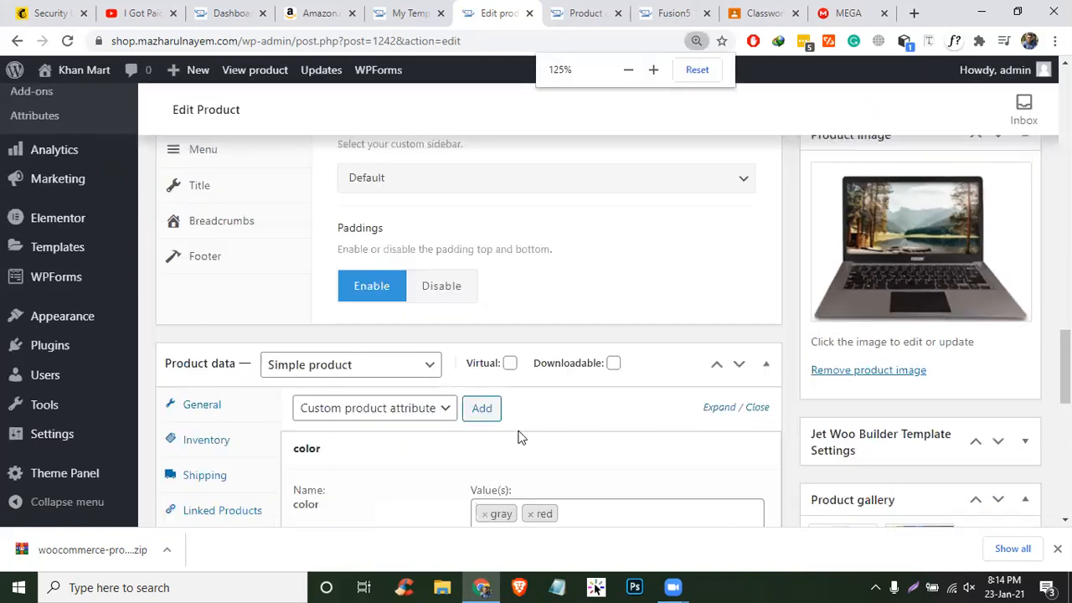
scroll(519, 430, up, 10)
scroll(927, 378, down, 15)
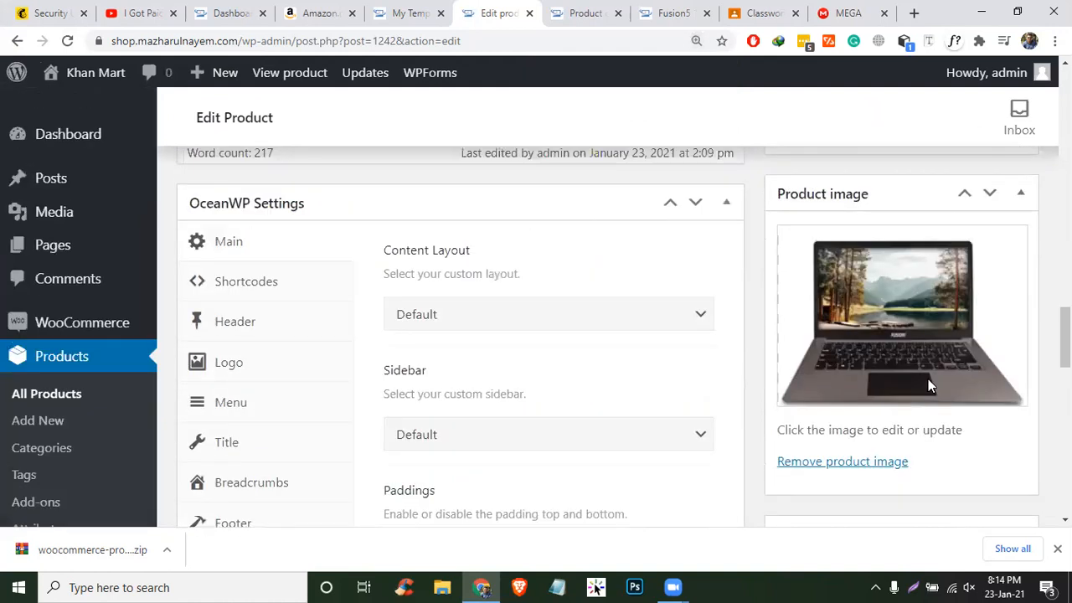
scroll(689, 301, down, 2)
click(638, 301)
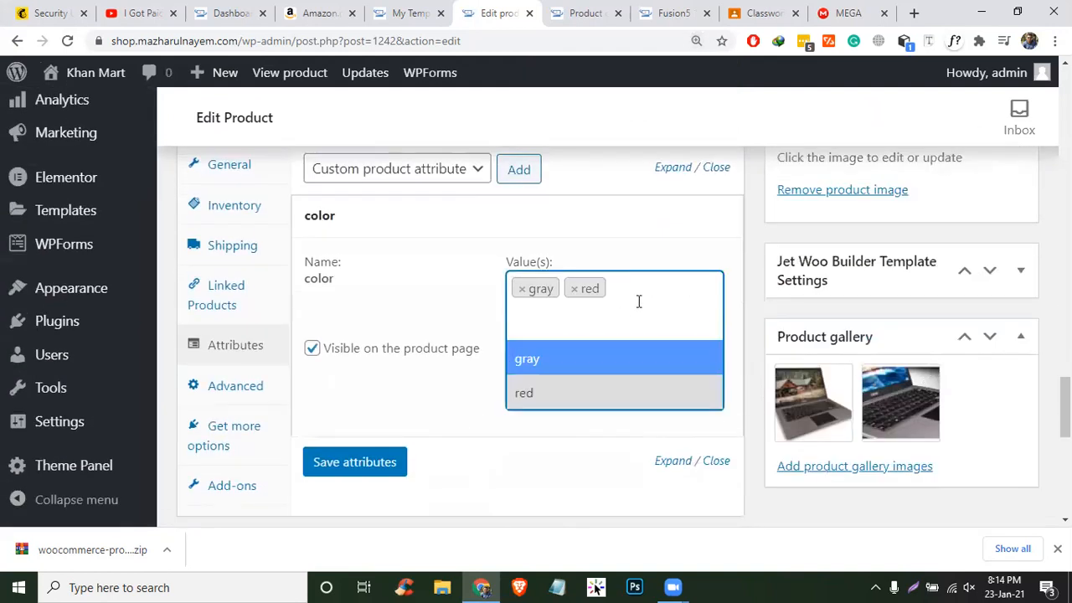
text(black)
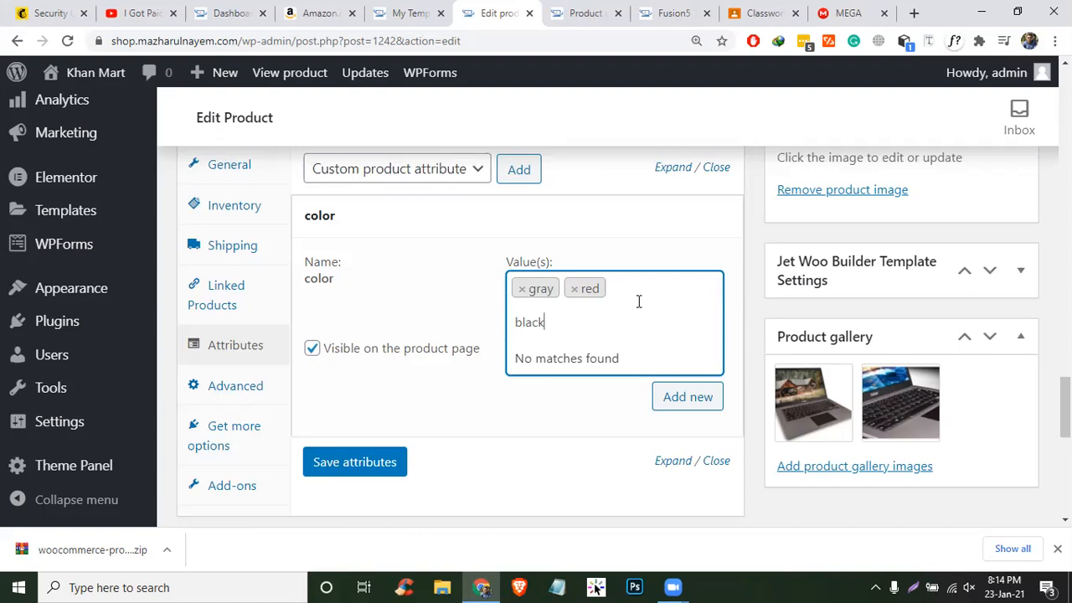
double_click(527, 321)
click(590, 321)
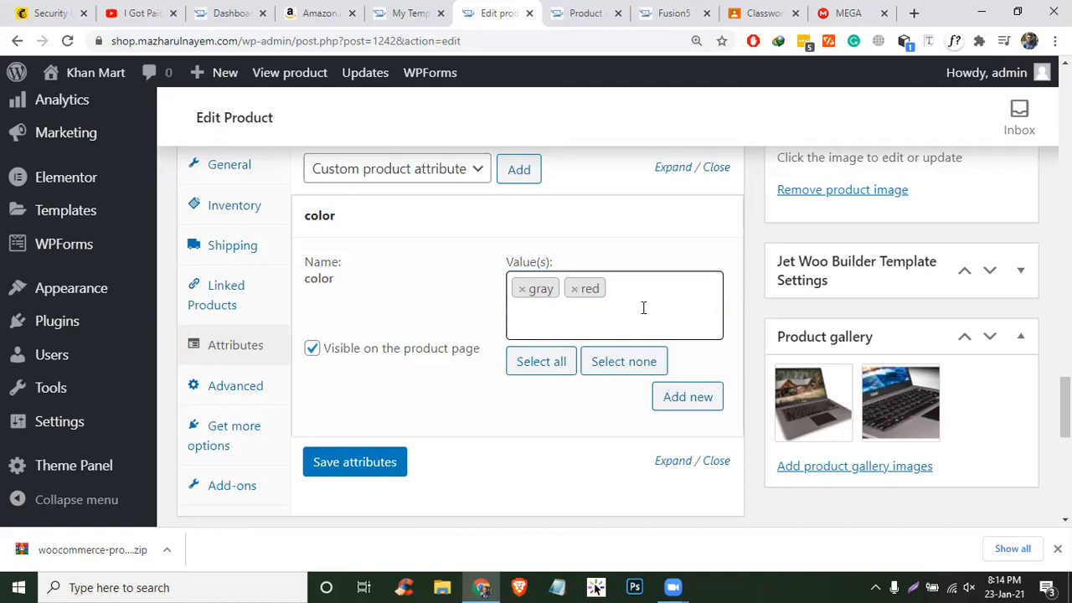
- Create the new color term "white", remove red from the color values, and save the product's attributes
click(683, 398)
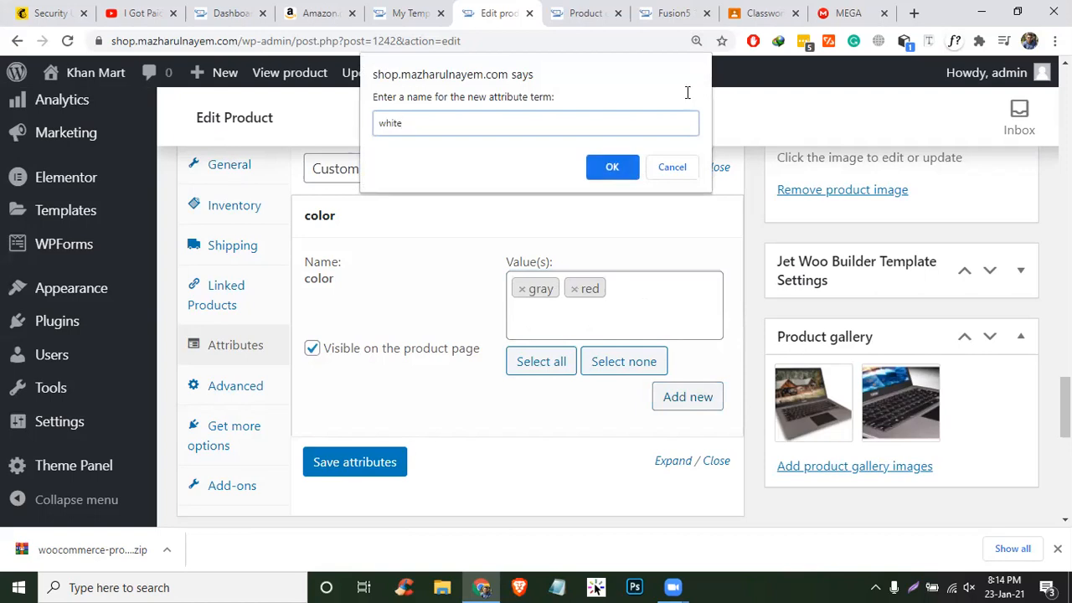
click(614, 167)
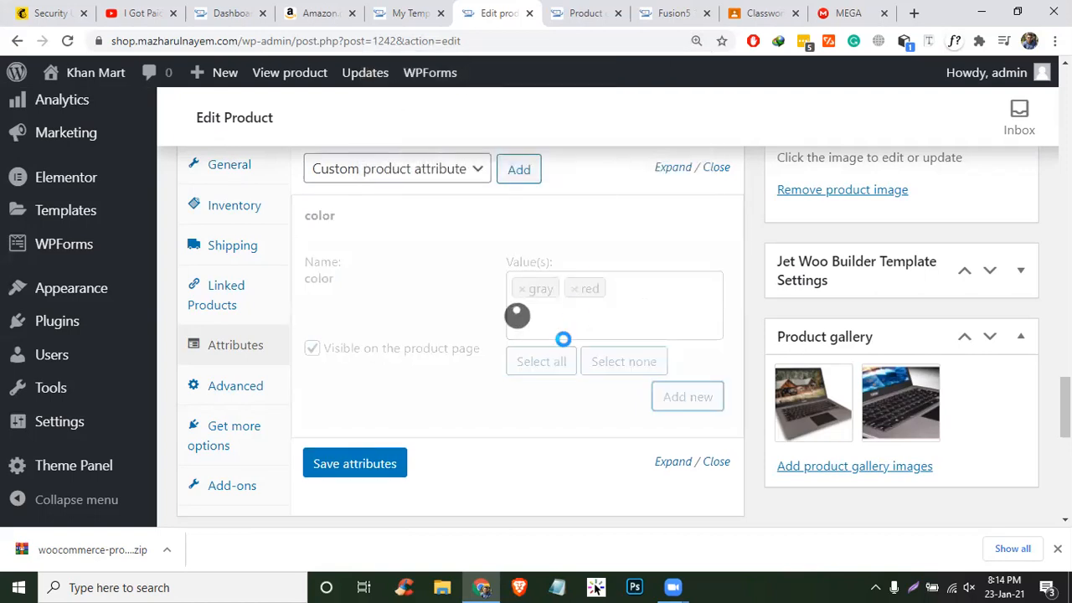
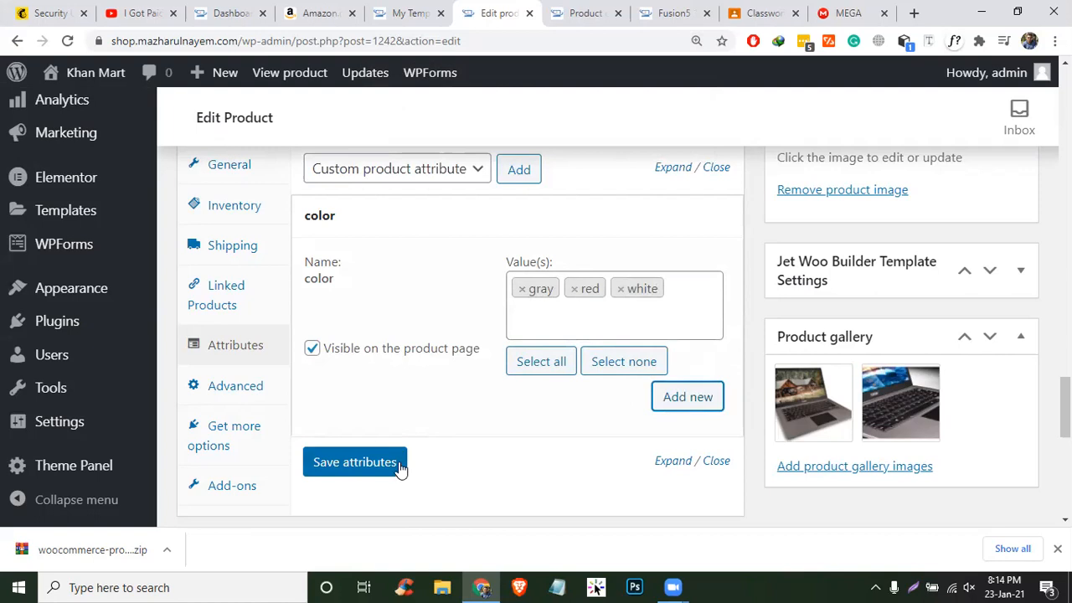
click(574, 289)
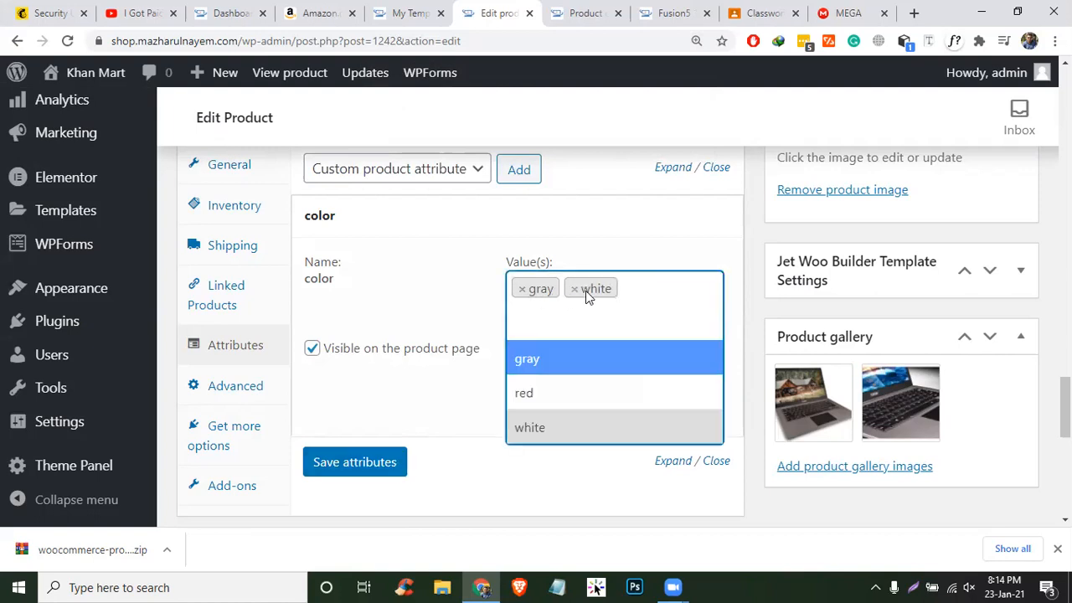
click(444, 431)
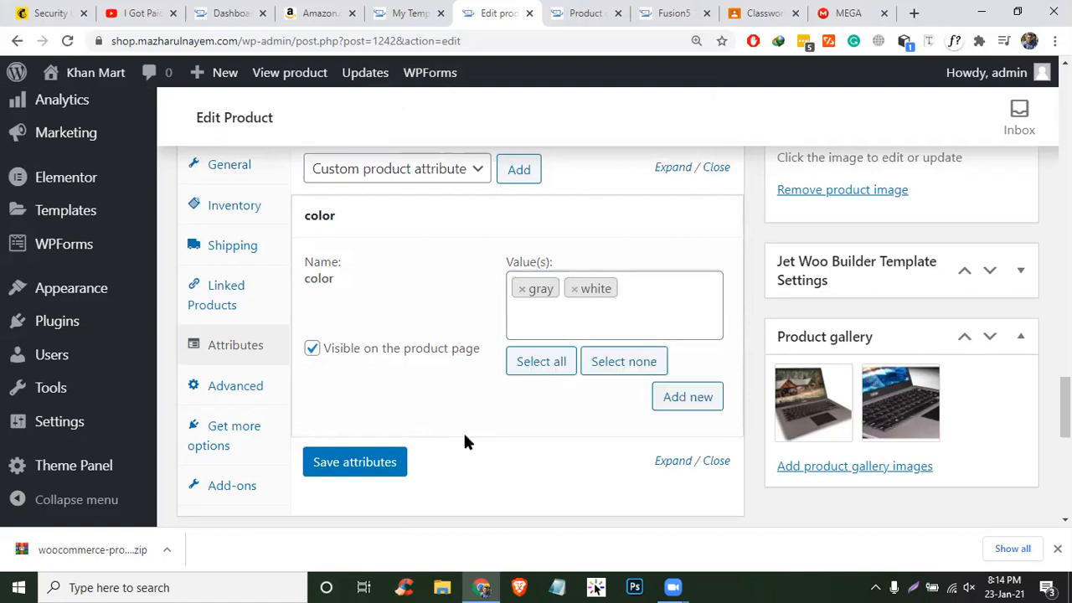
click(356, 462)
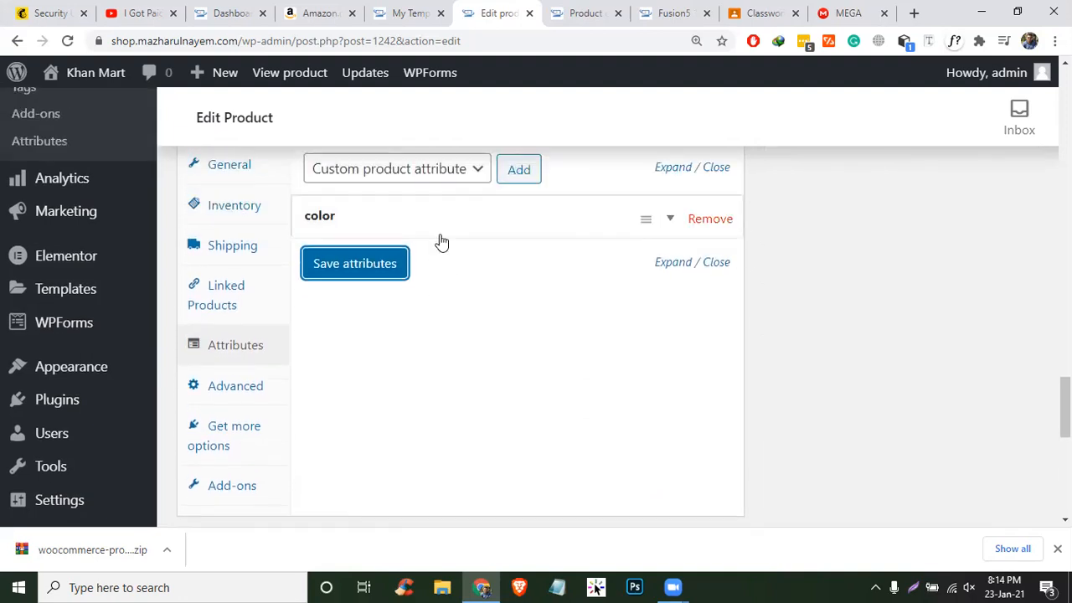
- Add the size attribute to the laptop with only the values 128 and 256, and save the attributes
scroll(438, 240, up, 2)
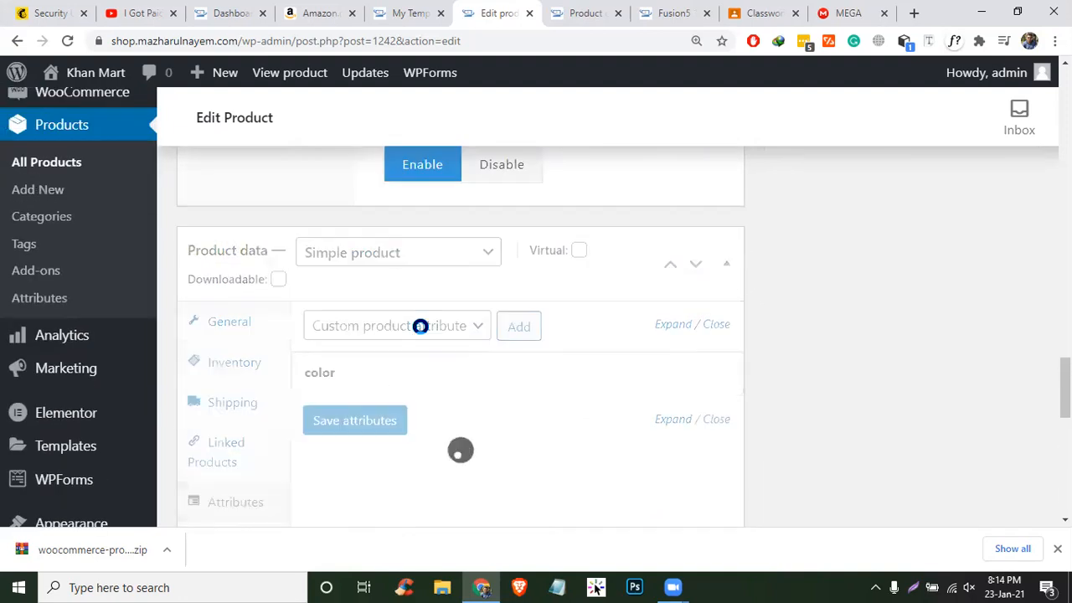
click(418, 326)
click(359, 388)
click(529, 327)
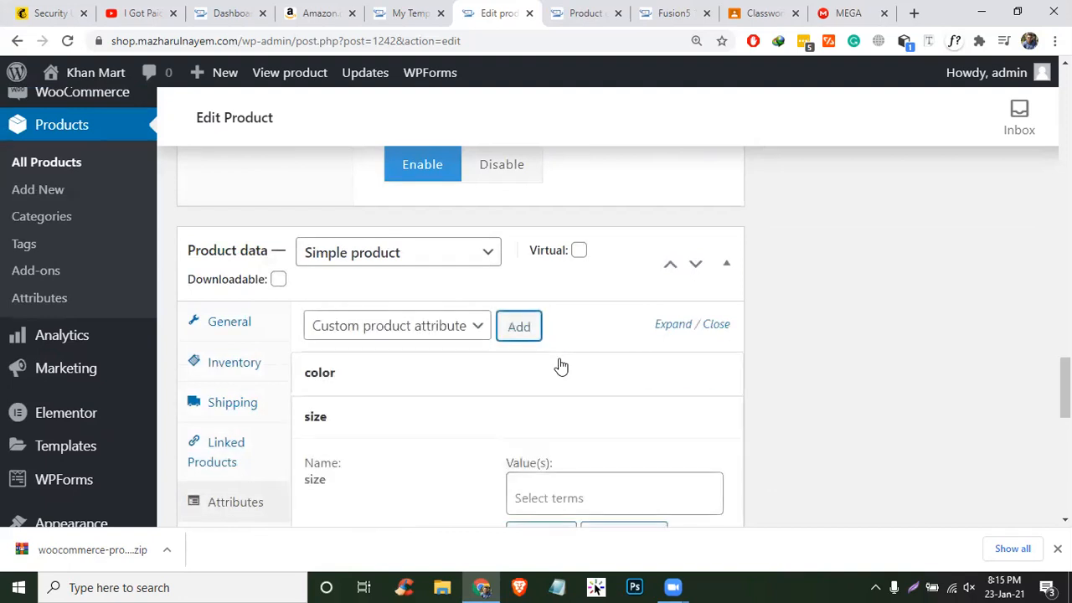
scroll(557, 365, down, 2)
click(527, 378)
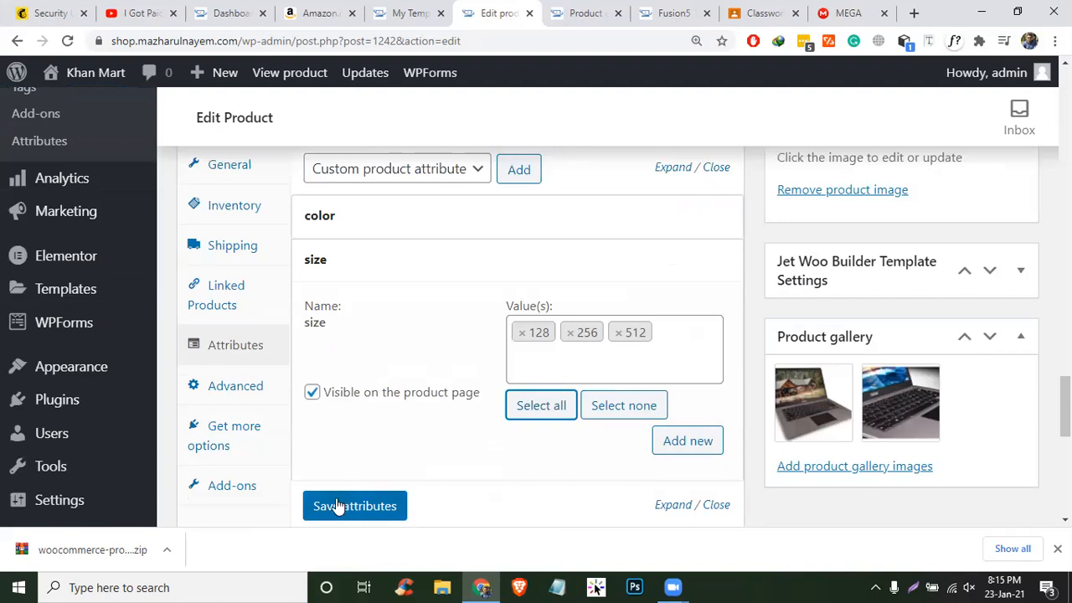
click(623, 334)
click(443, 444)
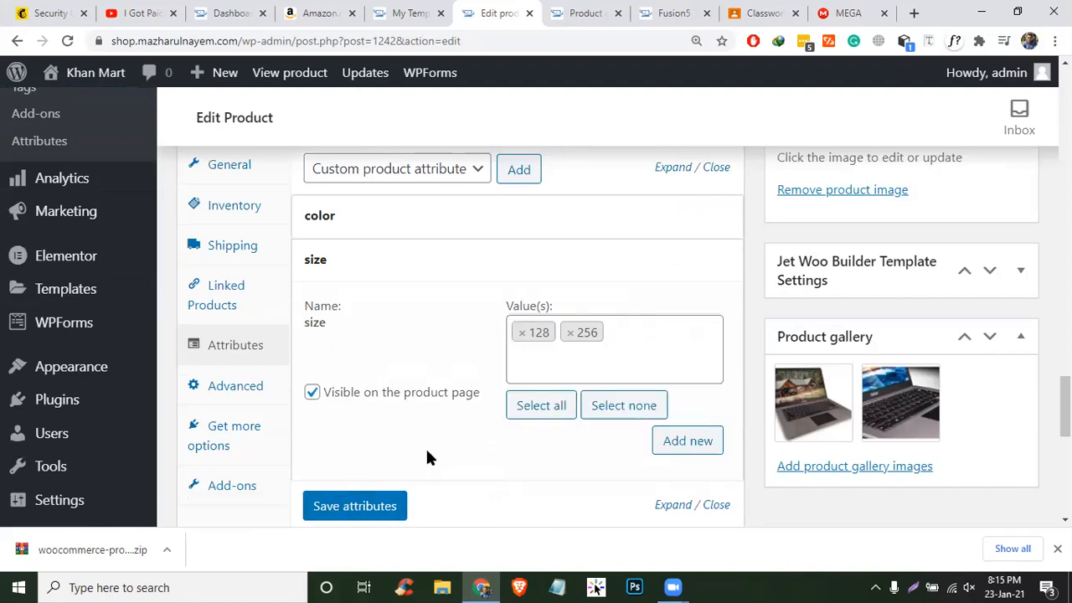
click(339, 512)
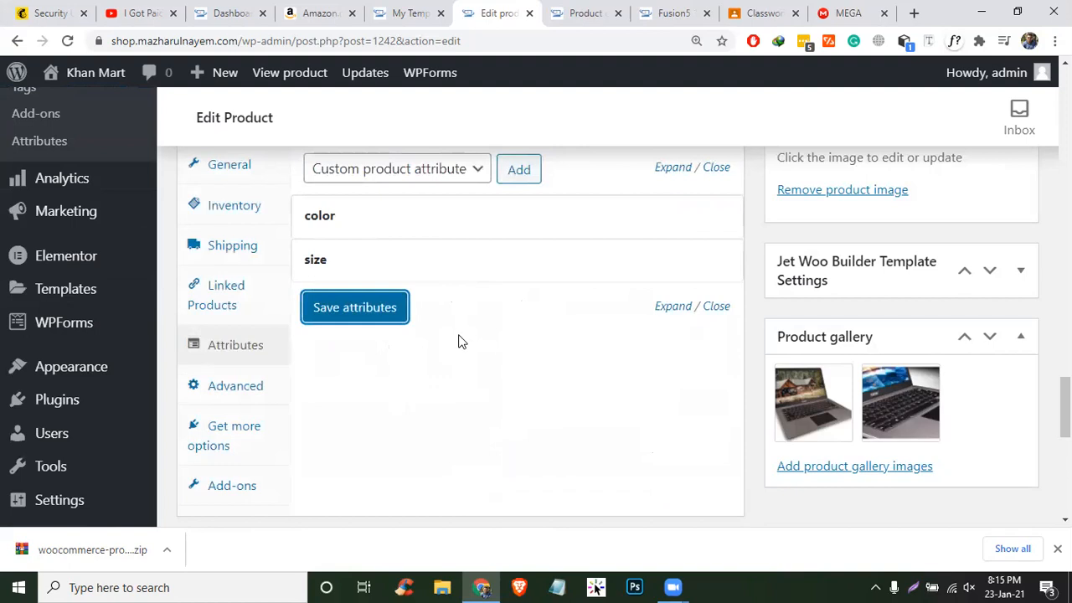
- Change the laptop's product type to Variable product
scroll(459, 341, up, 2)
click(429, 262)
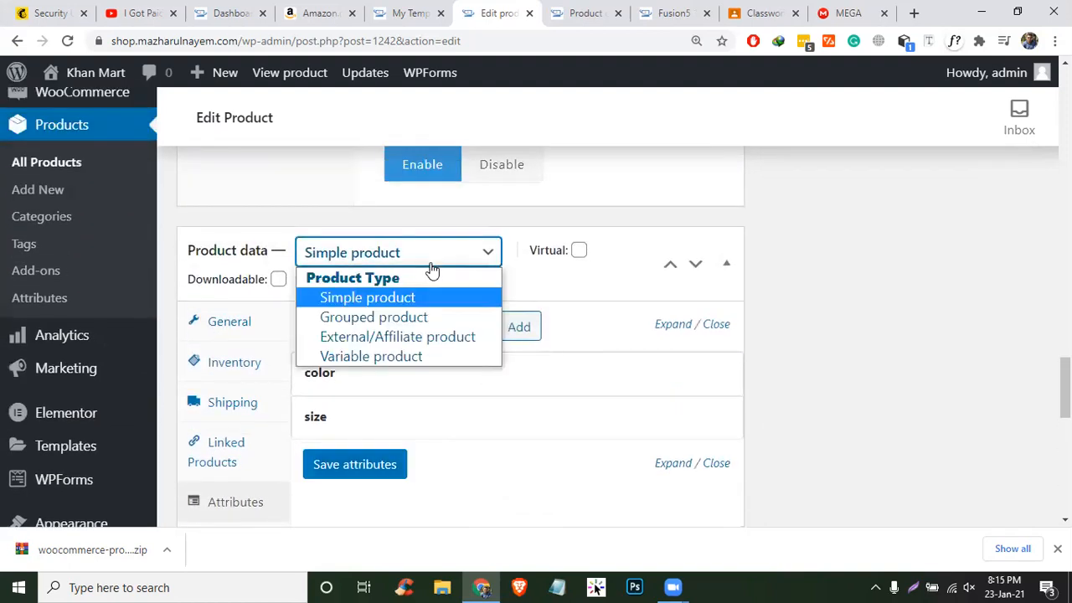
click(397, 358)
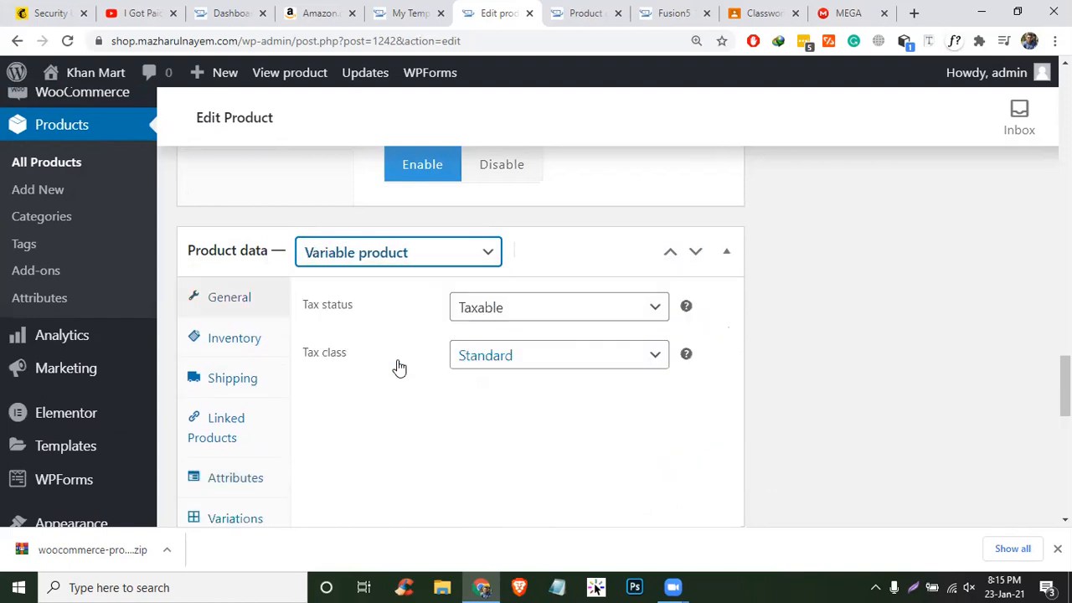
- Mark both the color and size attributes as used for variations and save the attributes
scroll(256, 399, down, 2)
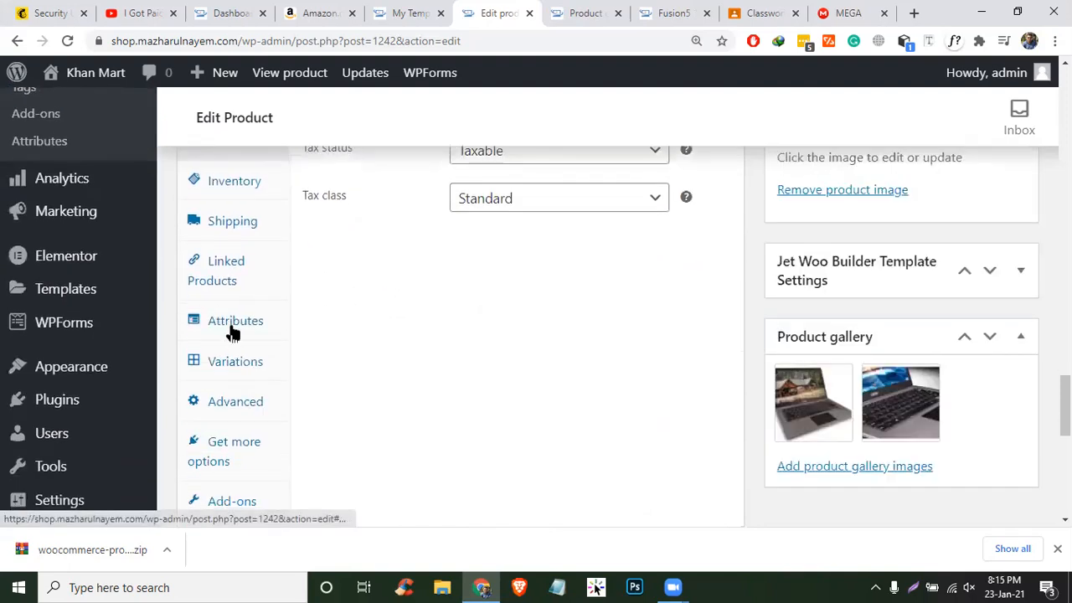
click(234, 327)
scroll(335, 335, up, 2)
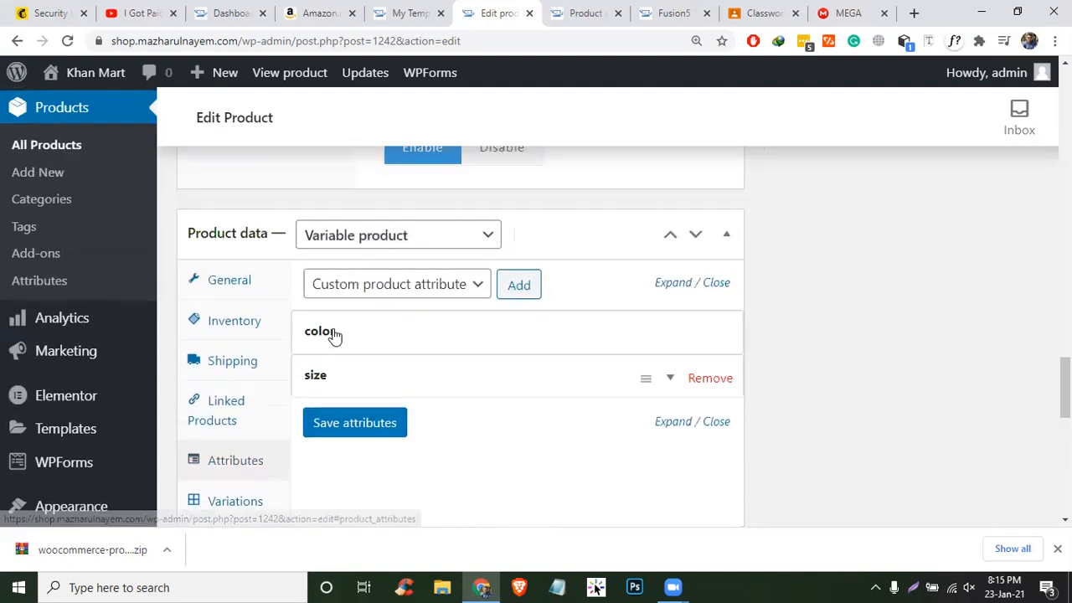
click(673, 352)
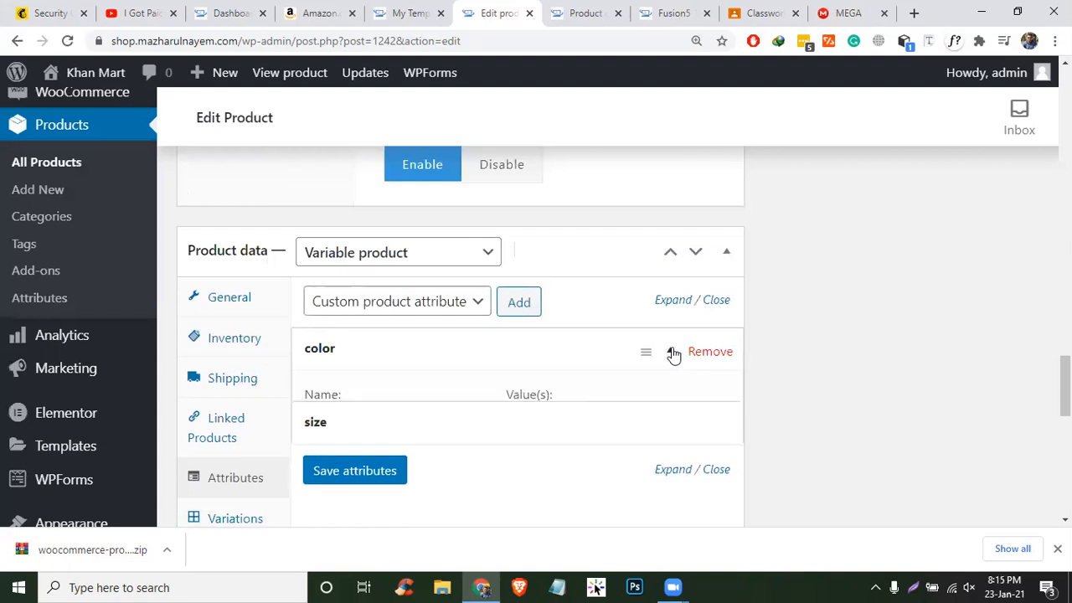
scroll(330, 377, down, 1)
click(311, 358)
scroll(452, 360, down, 1)
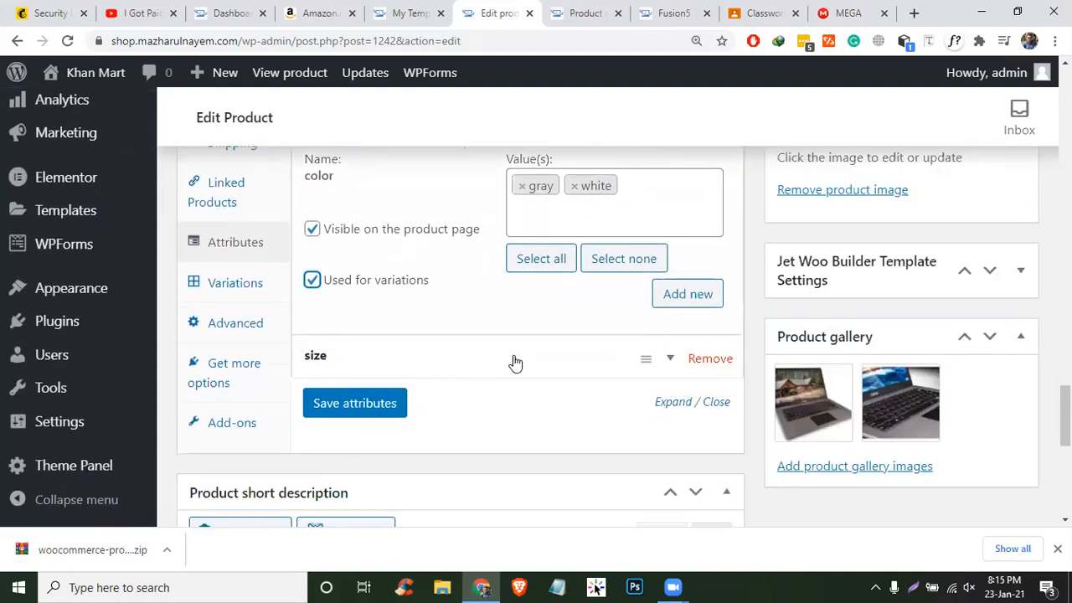
click(673, 358)
scroll(502, 358, down, 3)
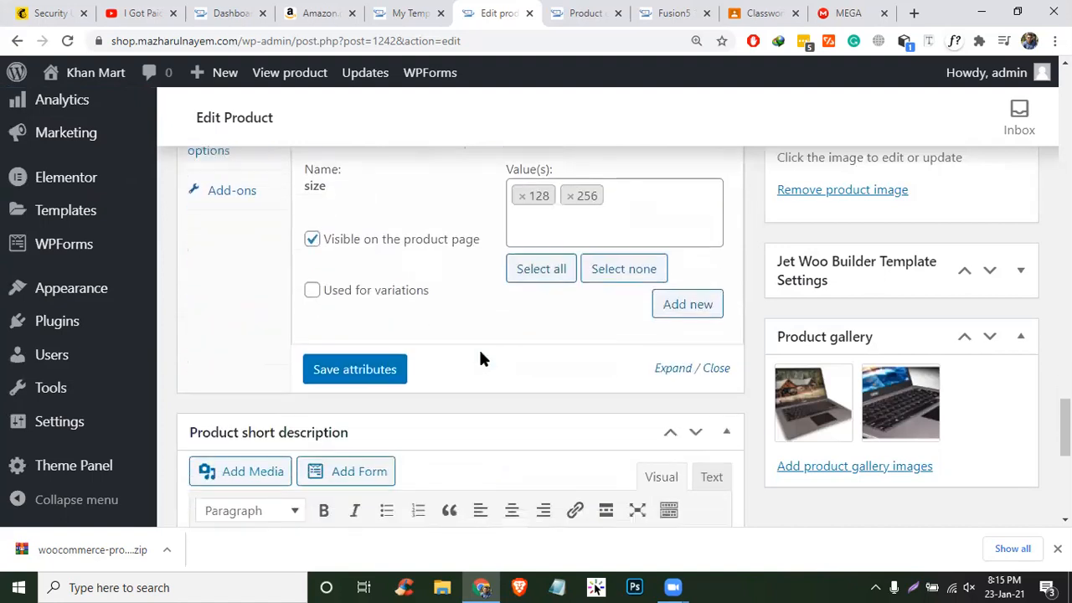
click(311, 286)
click(358, 376)
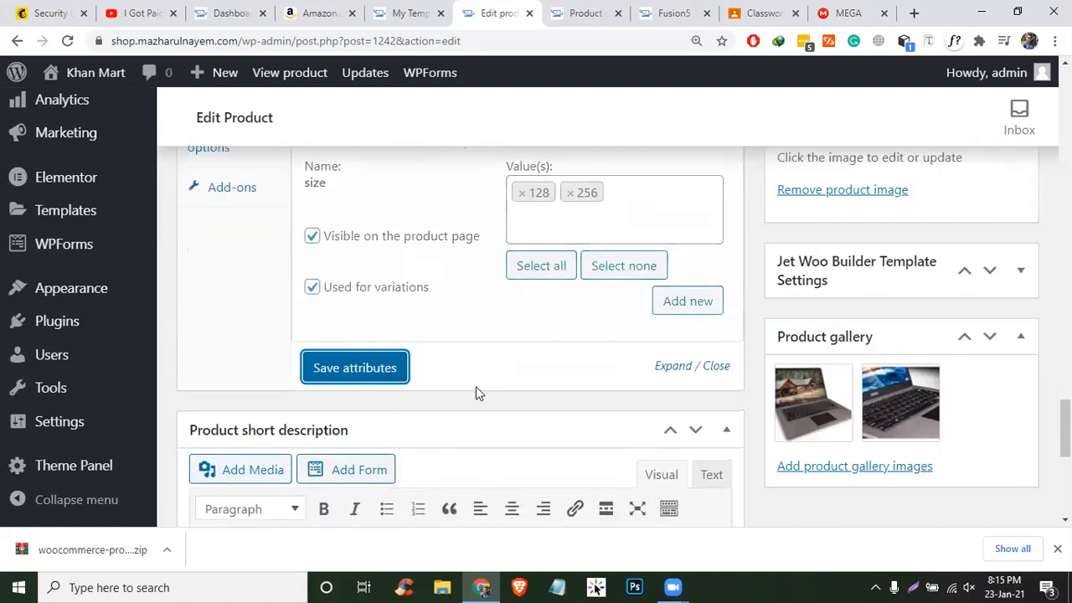
scroll(519, 392, up, 3)
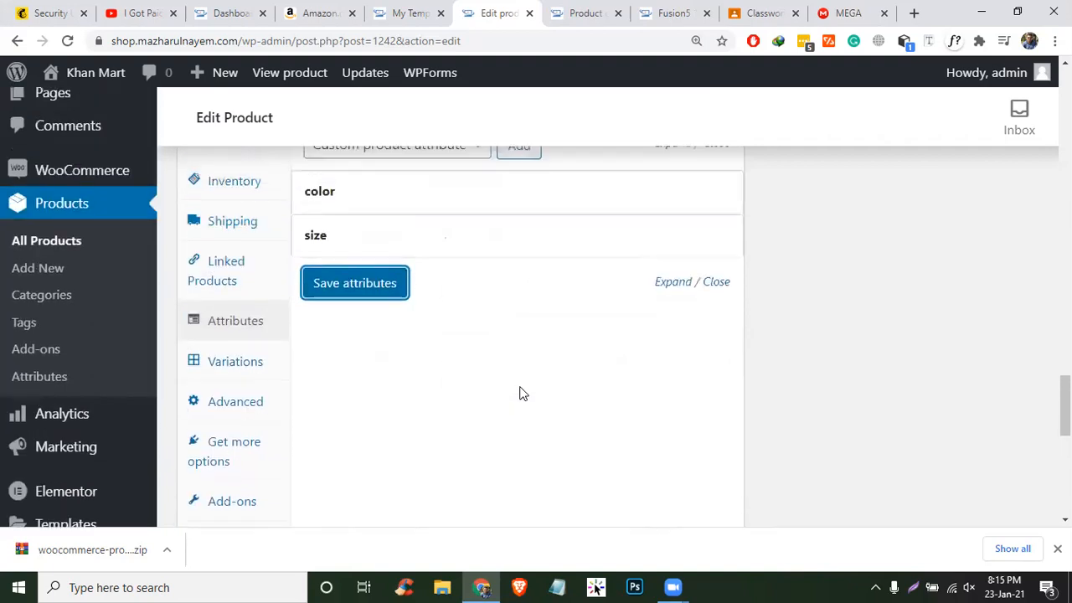
- Create variations of the laptop from all color and size attributes and confirm linking every combination
click(579, 278)
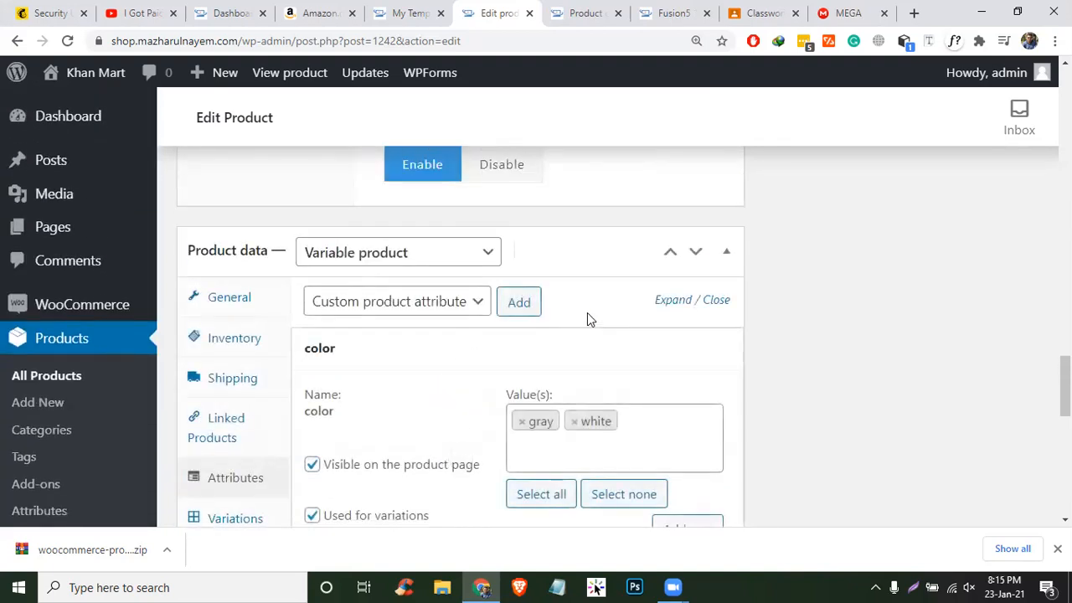
click(574, 349)
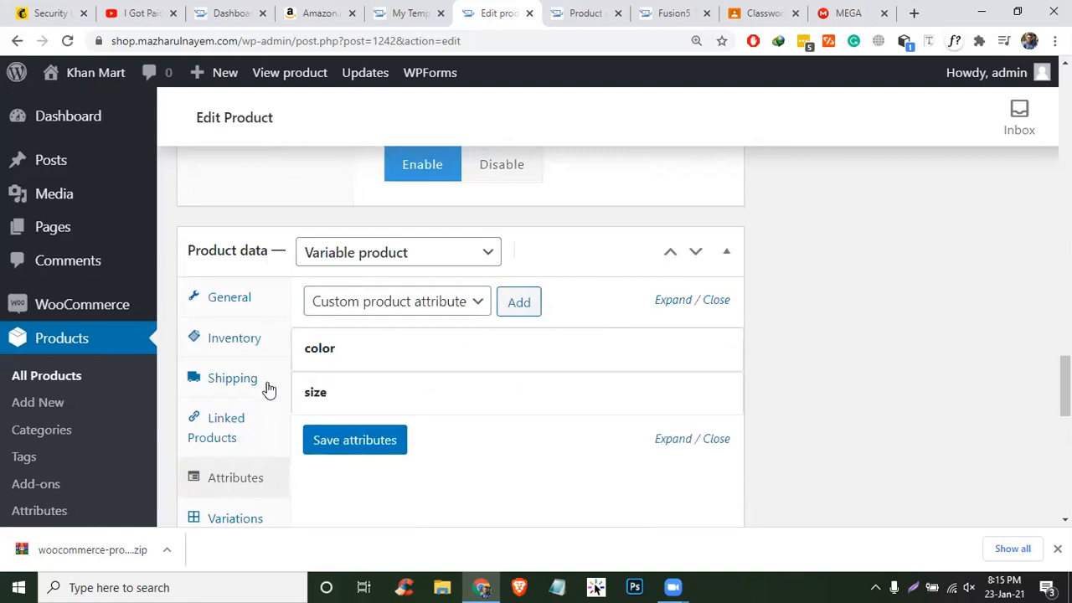
scroll(236, 418, down, 1)
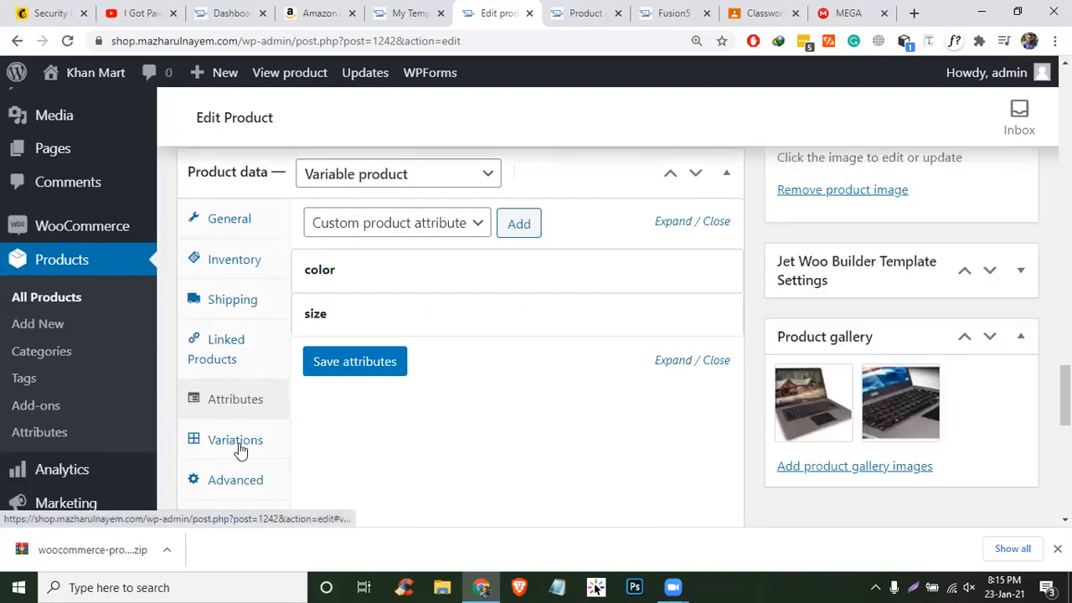
click(216, 439)
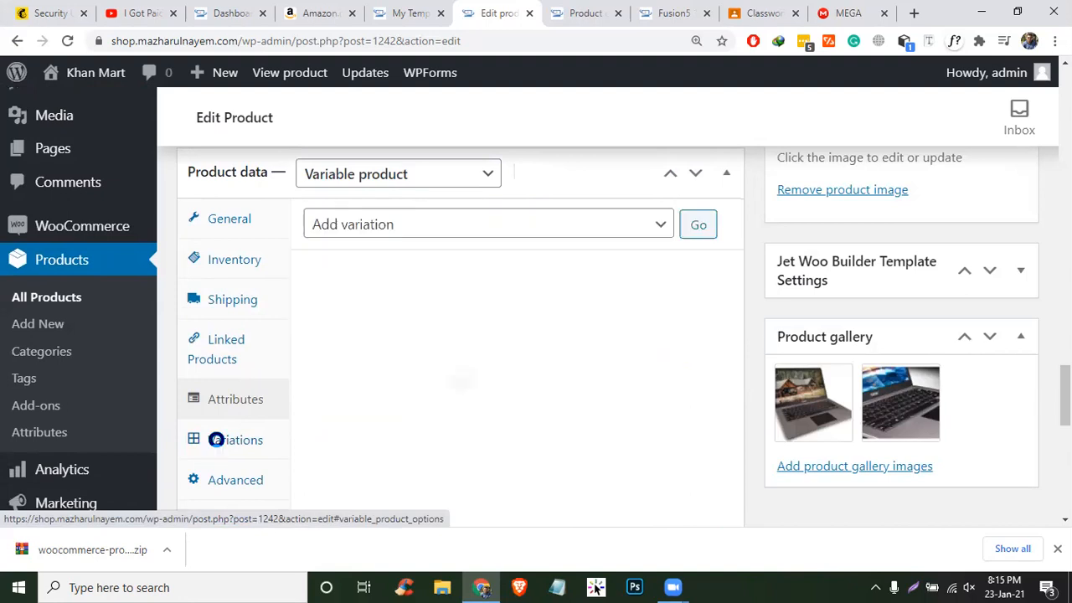
click(549, 233)
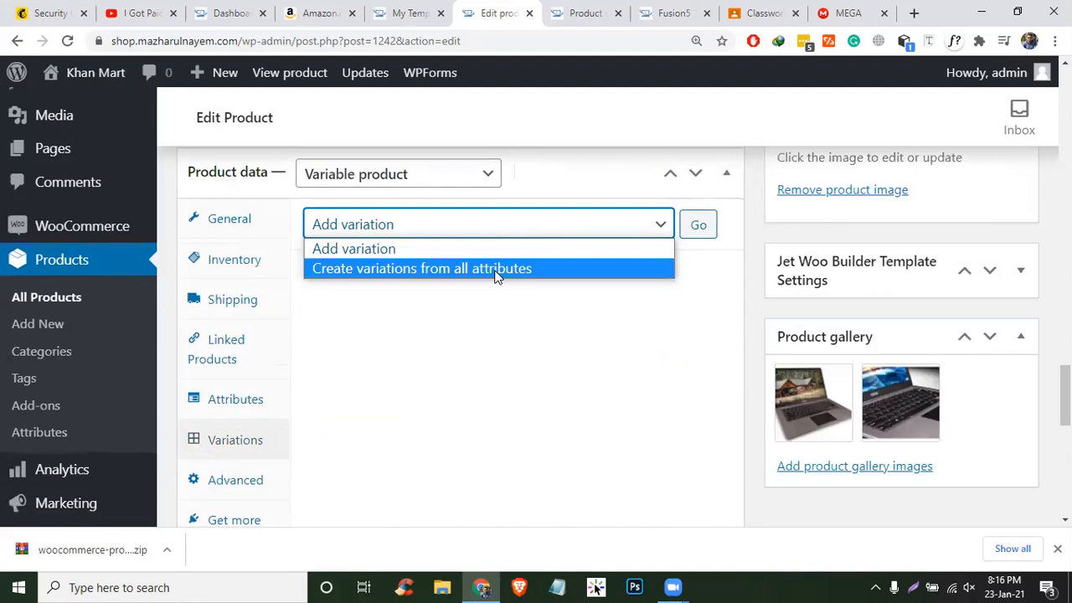
click(521, 270)
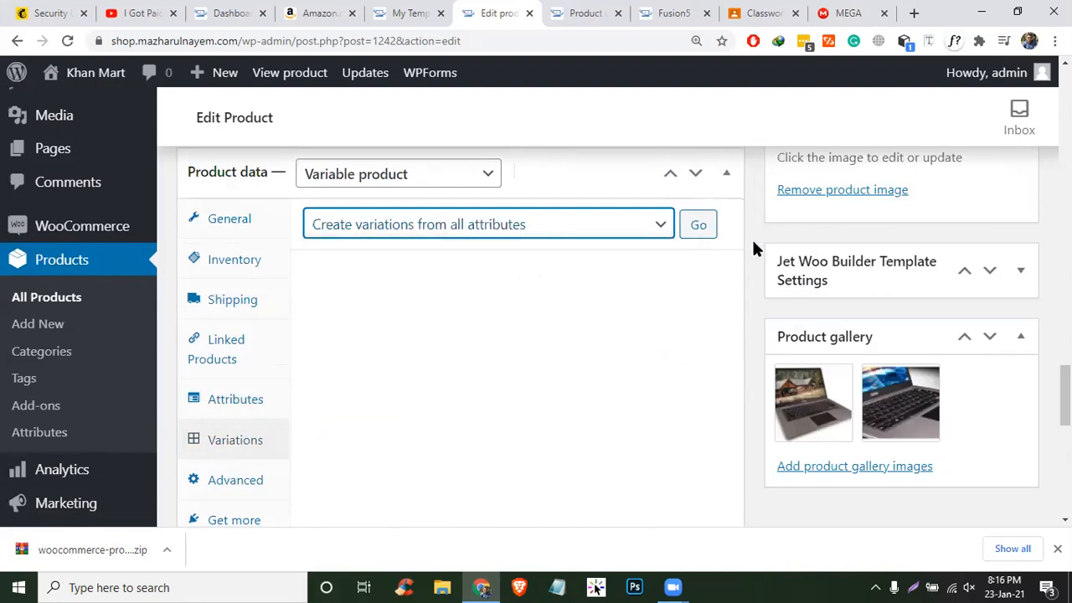
click(698, 224)
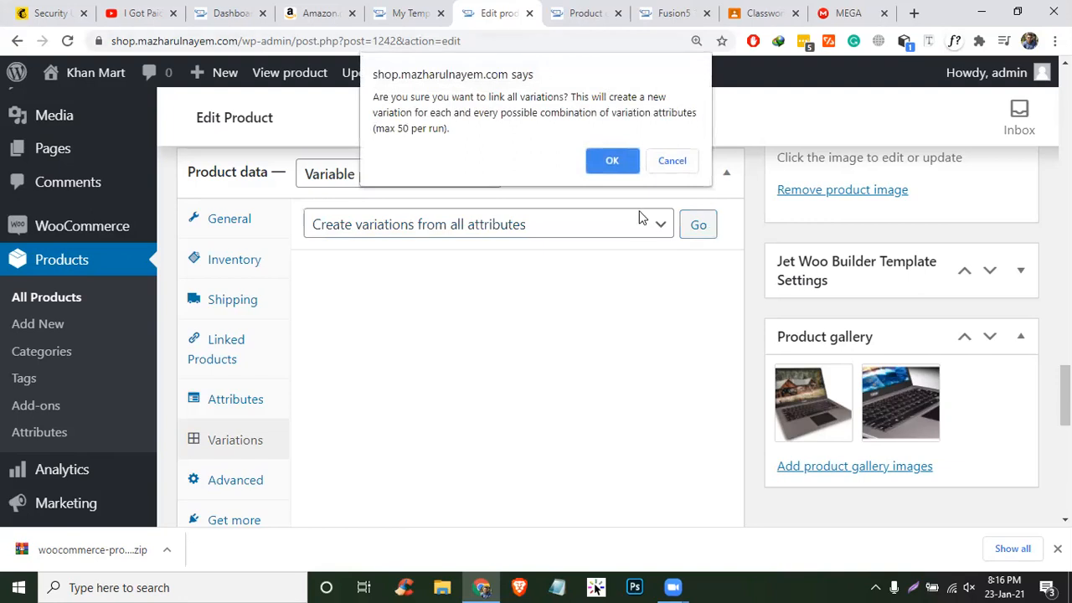
click(620, 168)
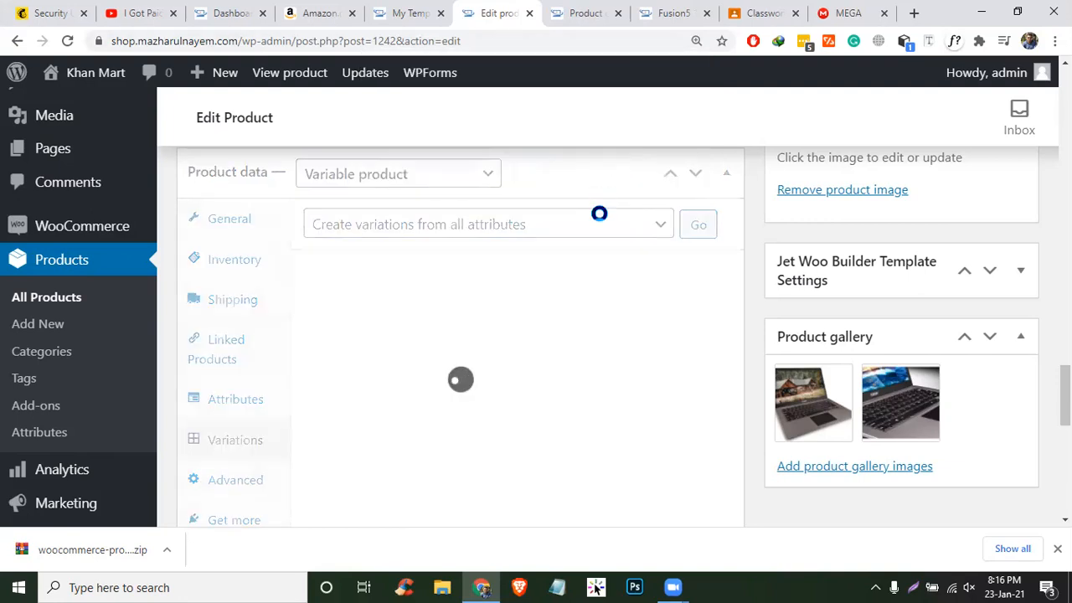
click(674, 126)
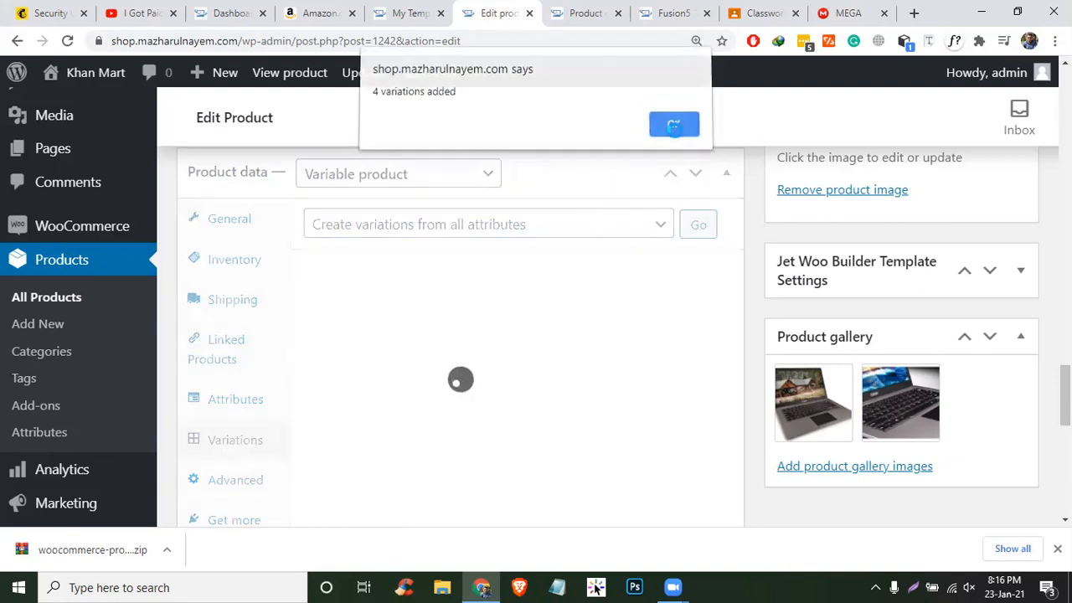
- Expand the gray 128 variation and set Screenshot_33.png from the media library as its image
scroll(576, 285, down, 2)
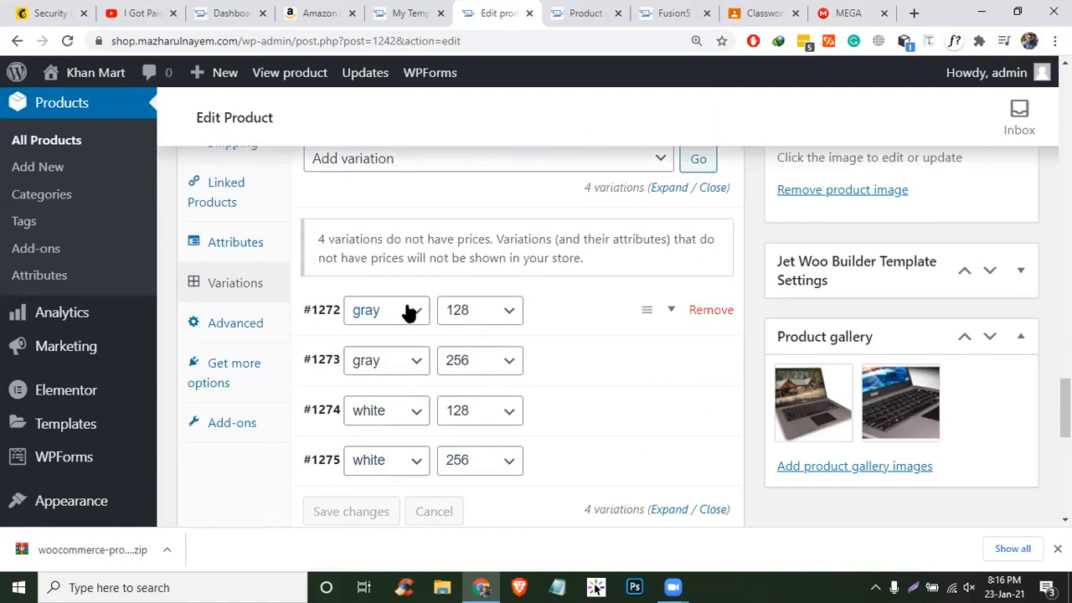
click(672, 311)
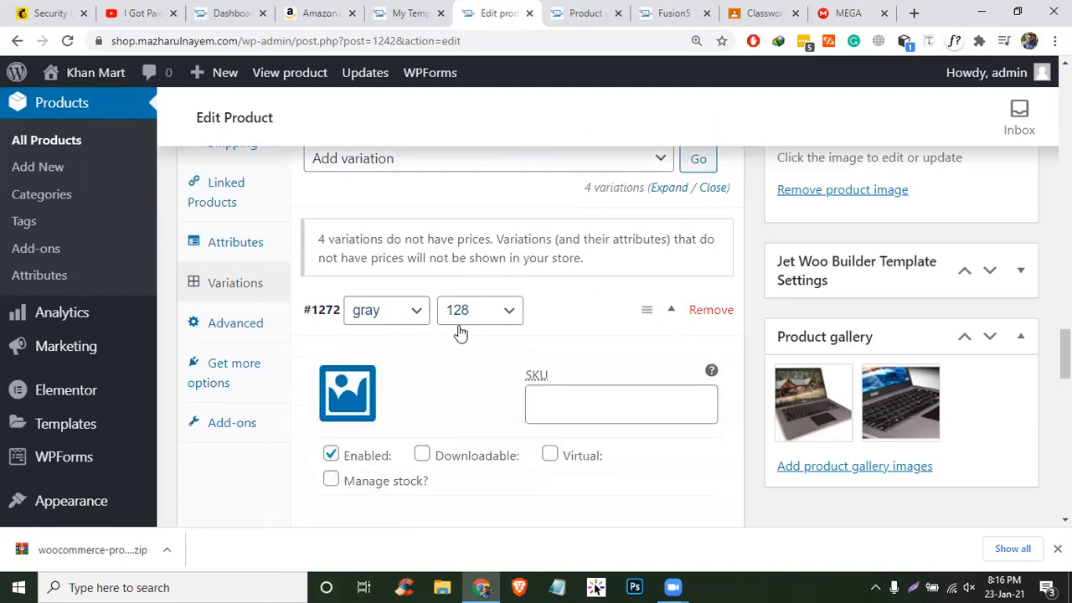
click(348, 396)
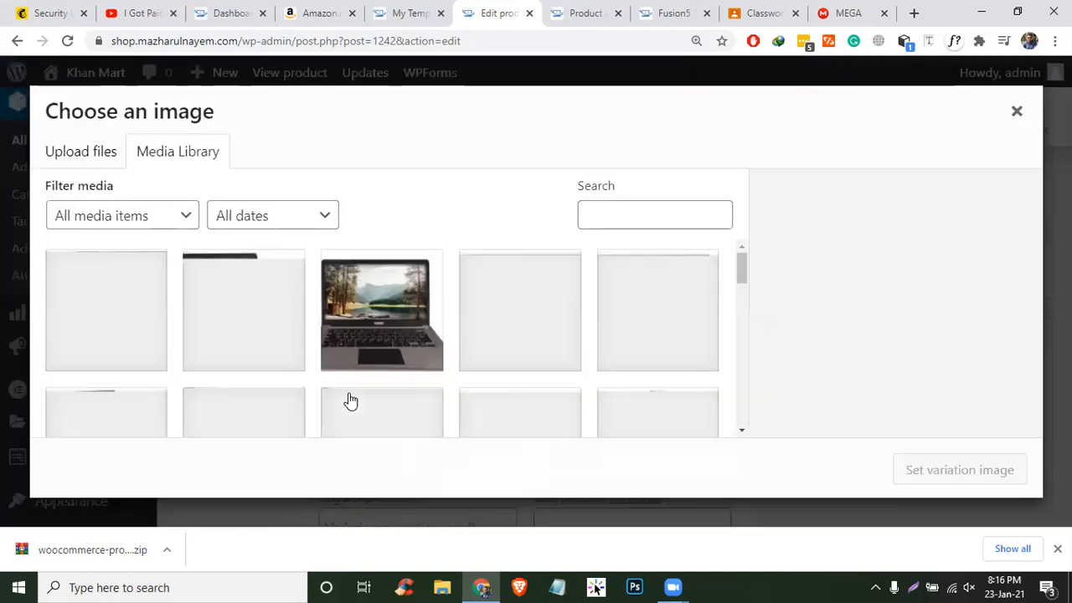
click(414, 325)
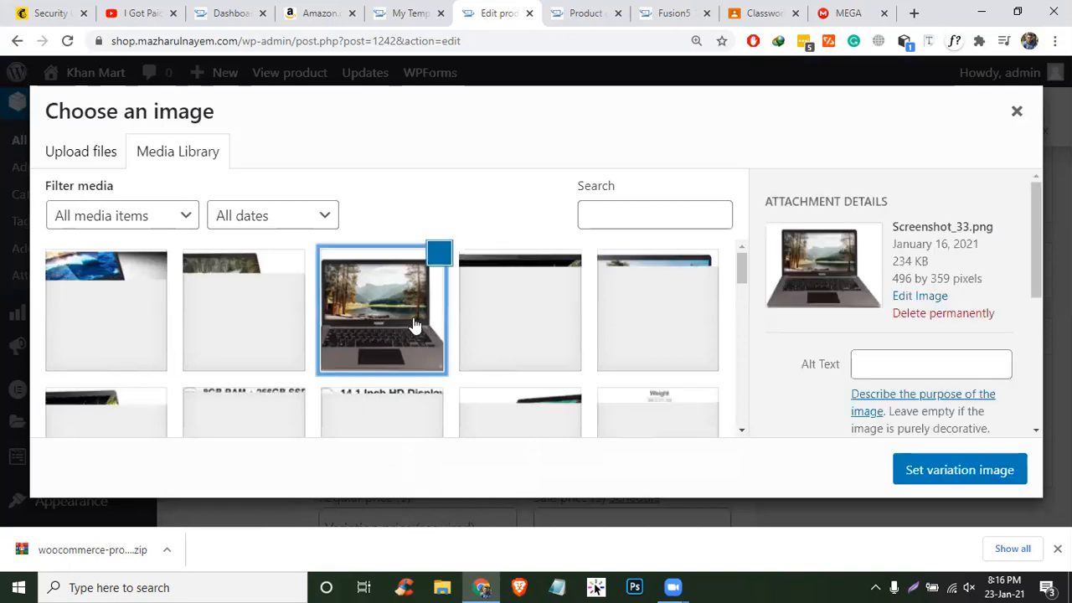
click(949, 479)
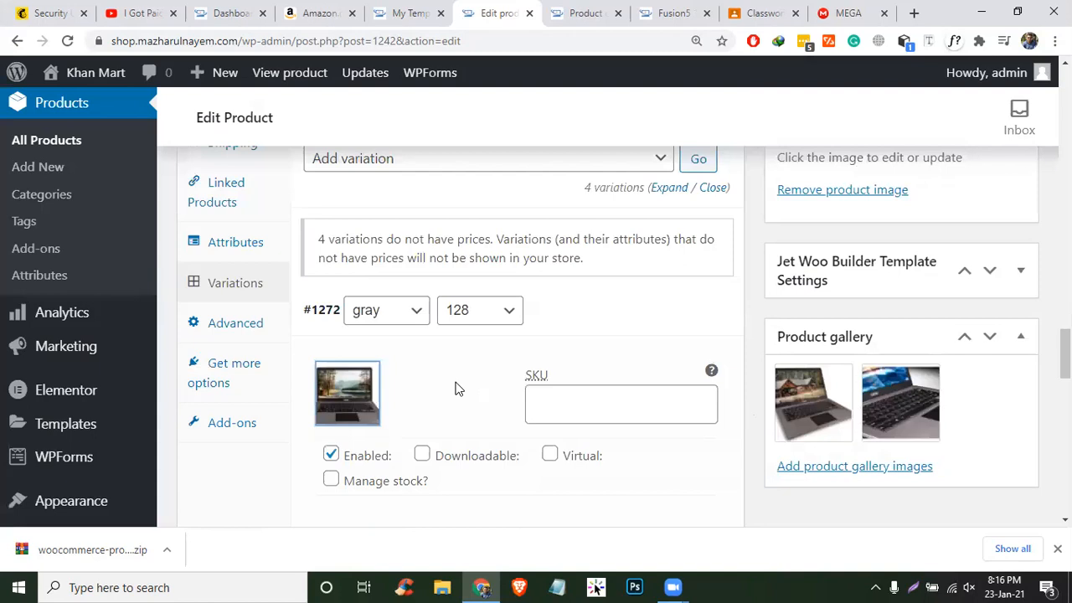
- Enable stock management for the gray 128 variation with a stock quantity of 10 and a regular price of 1000
scroll(461, 389, down, 1)
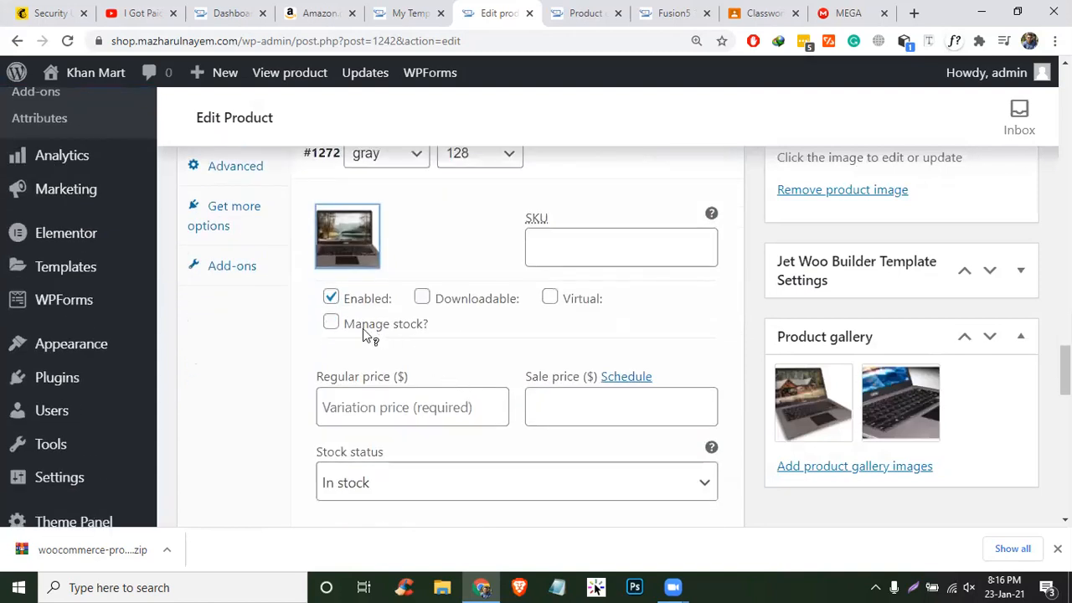
click(331, 324)
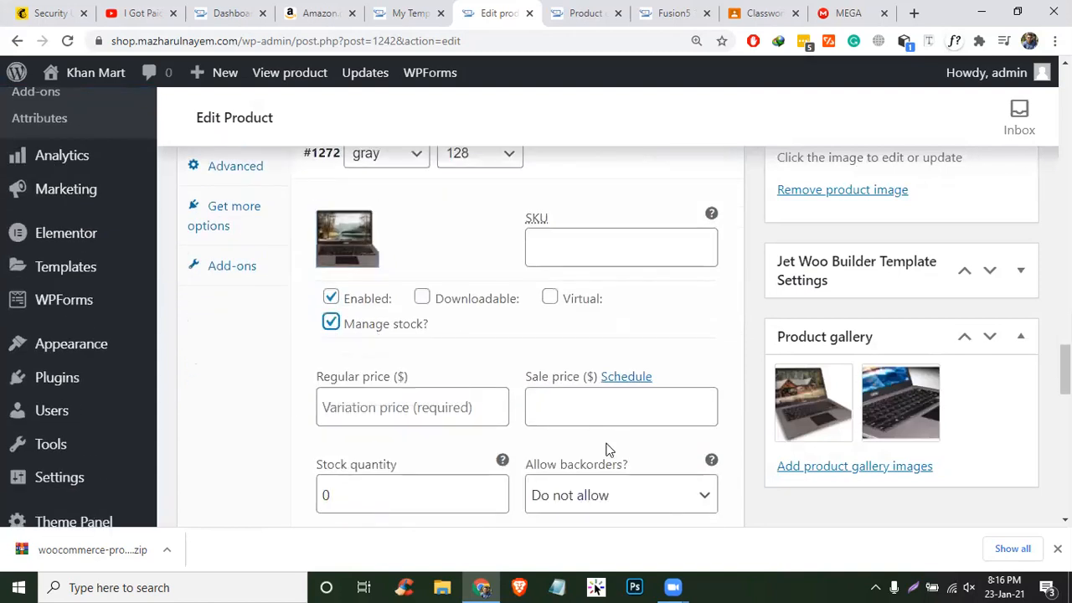
click(342, 492)
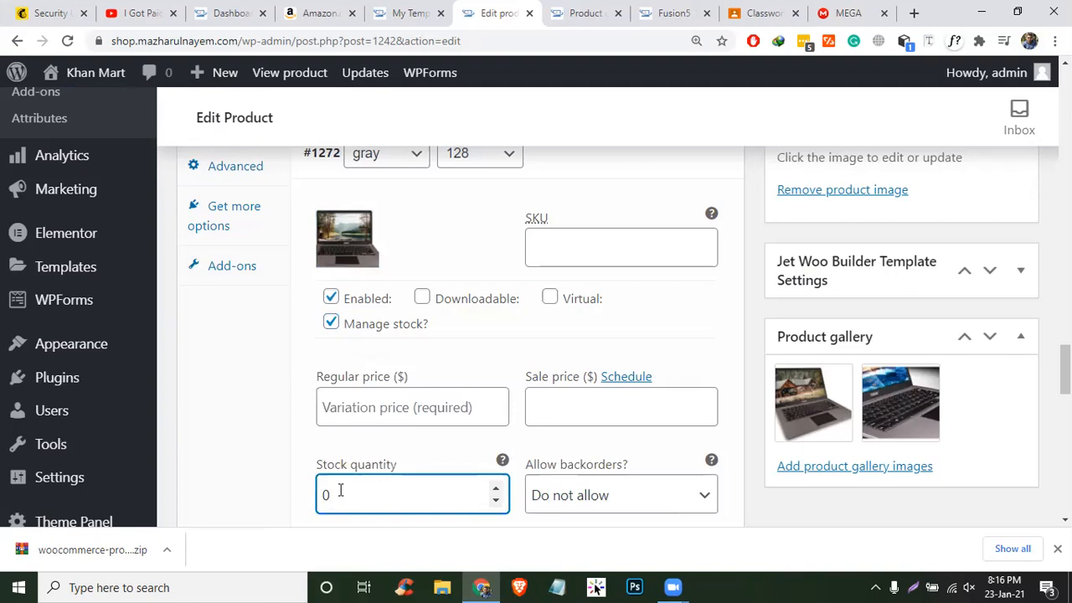
text(1)
scroll(628, 331, down, 1)
click(415, 329)
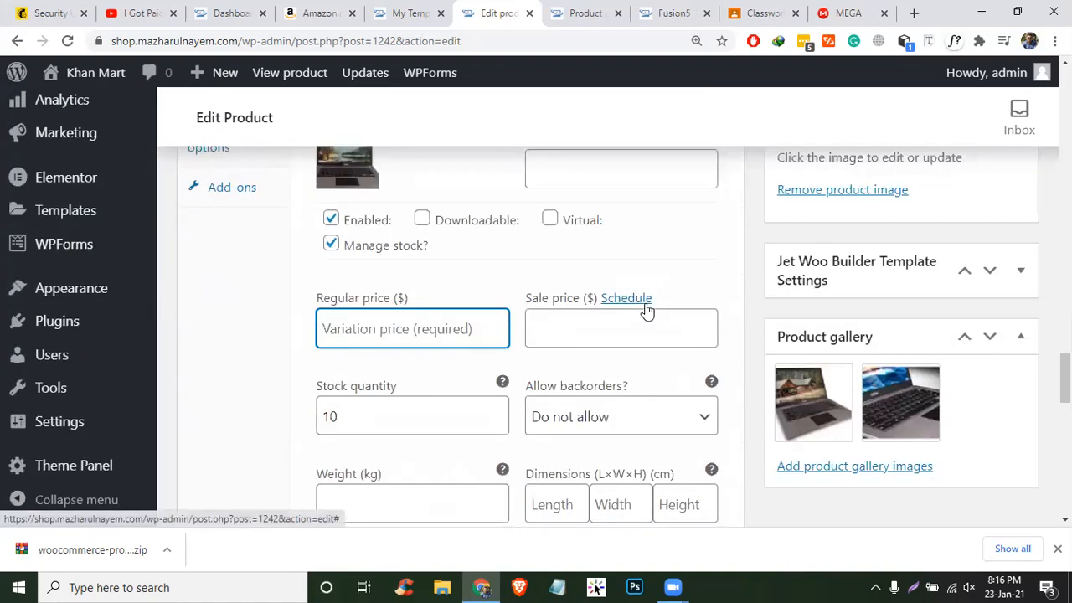
text(1)
key(BackSpace)
text(1000)
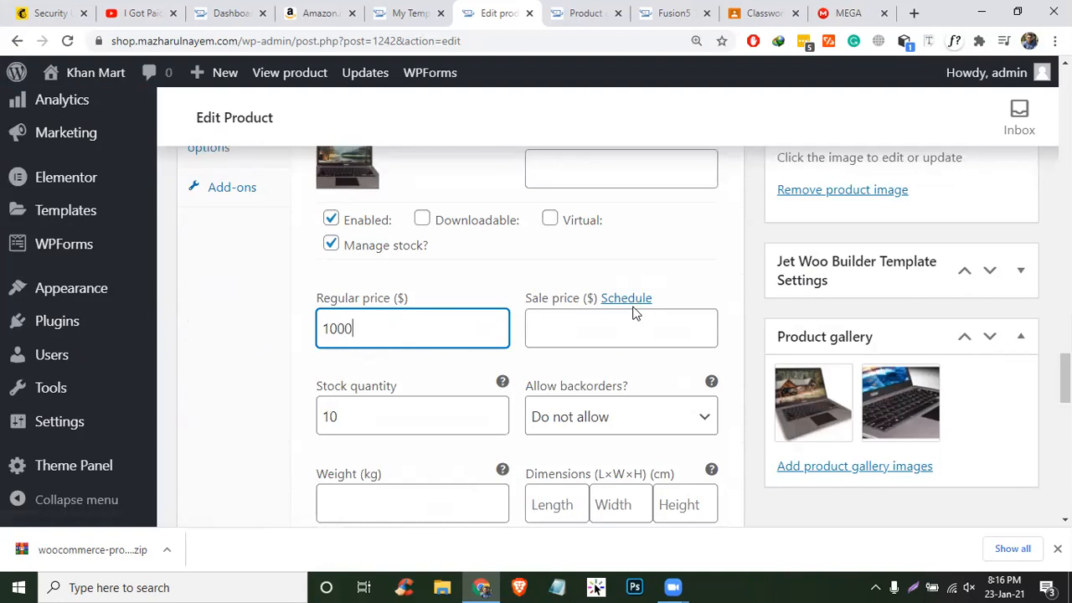
- Expand the gray 256 variation and set Screenshot_32.png from the media library as its image
scroll(634, 312, down, 6)
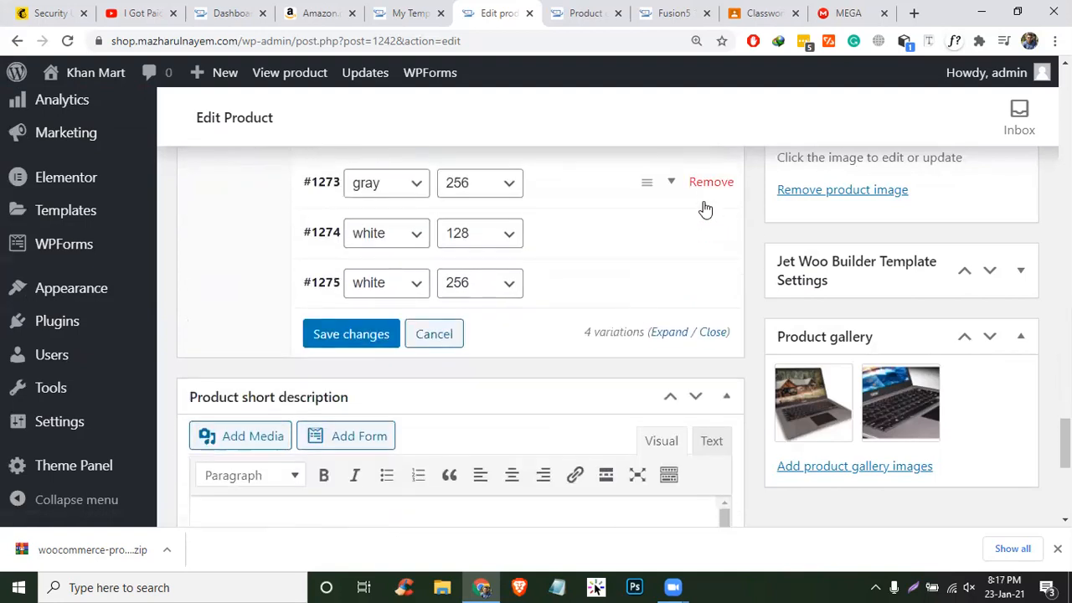
click(670, 184)
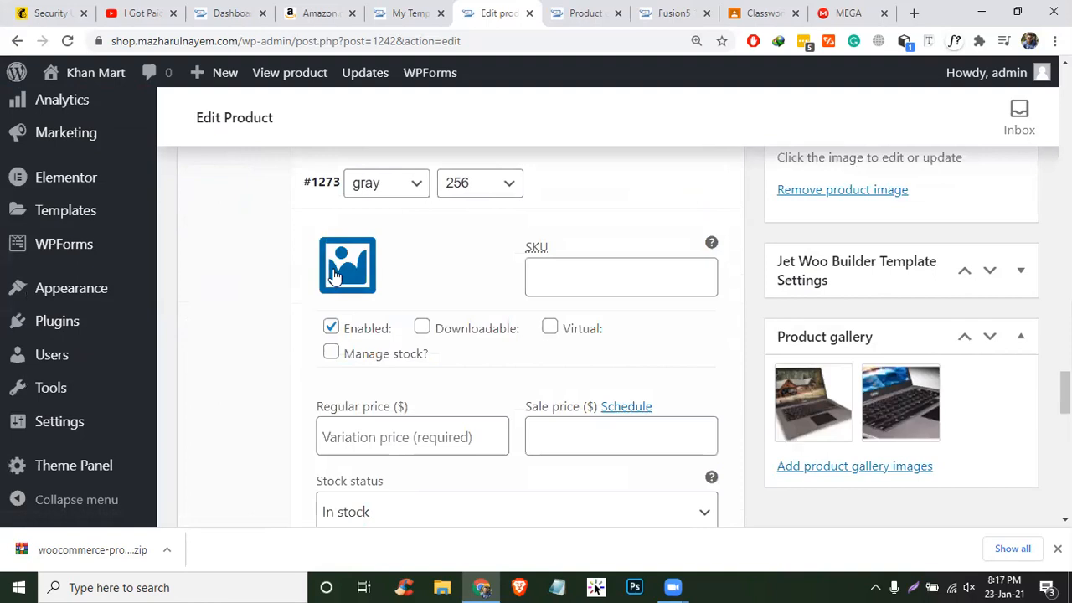
click(335, 275)
click(519, 310)
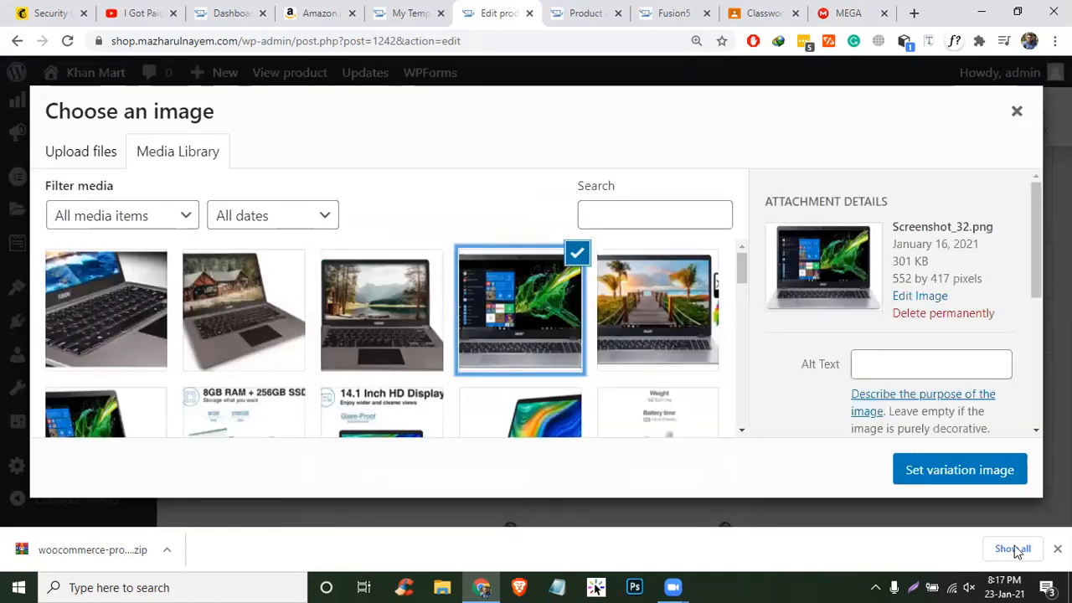
click(960, 469)
- Enable stock management for the gray 256 variation with quantity 12 and regular price 1200, and save the variation changes
click(350, 360)
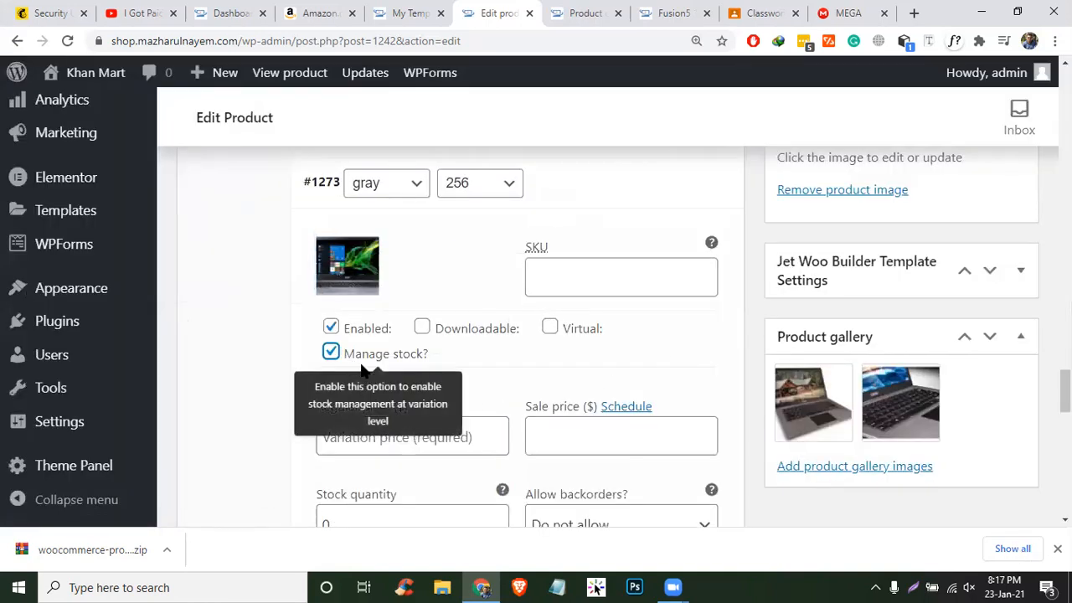
scroll(366, 355, down, 1)
click(389, 449)
text(12)
scroll(494, 489, down, 3)
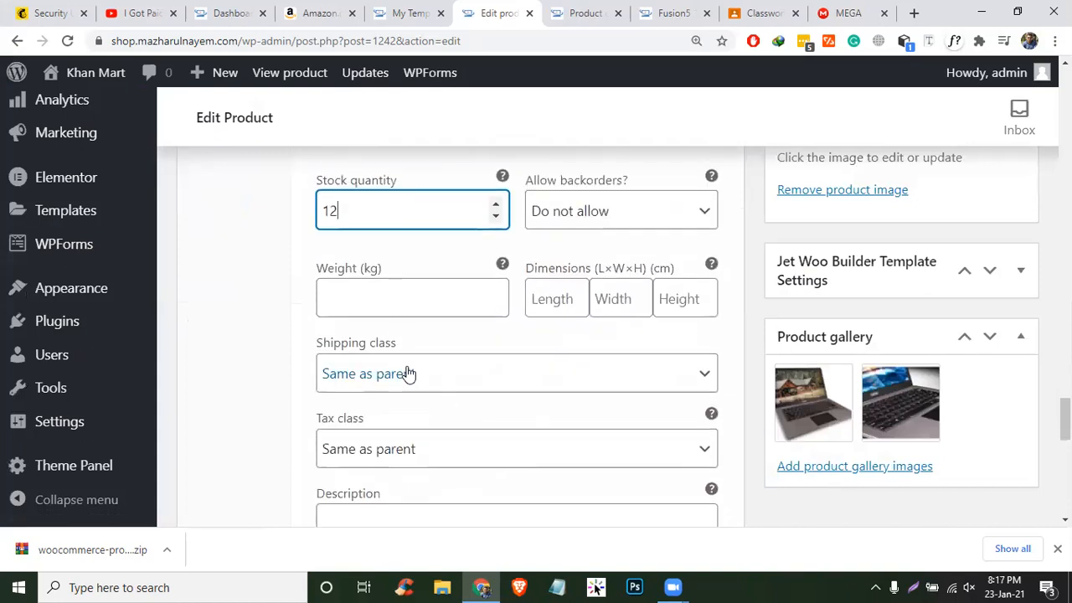
scroll(477, 297, up, 2)
click(433, 286)
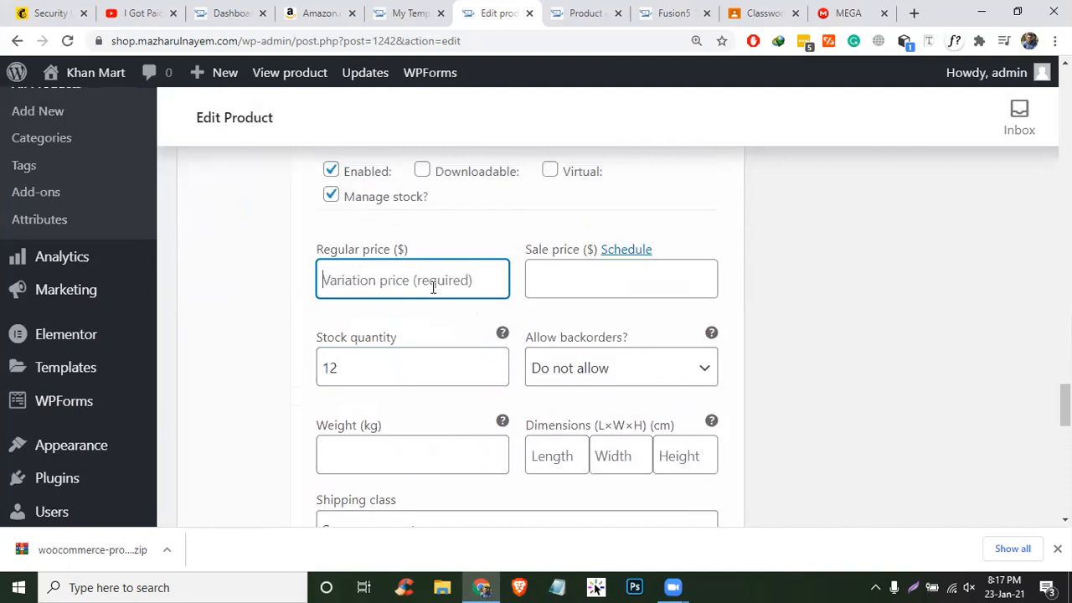
text(1200)
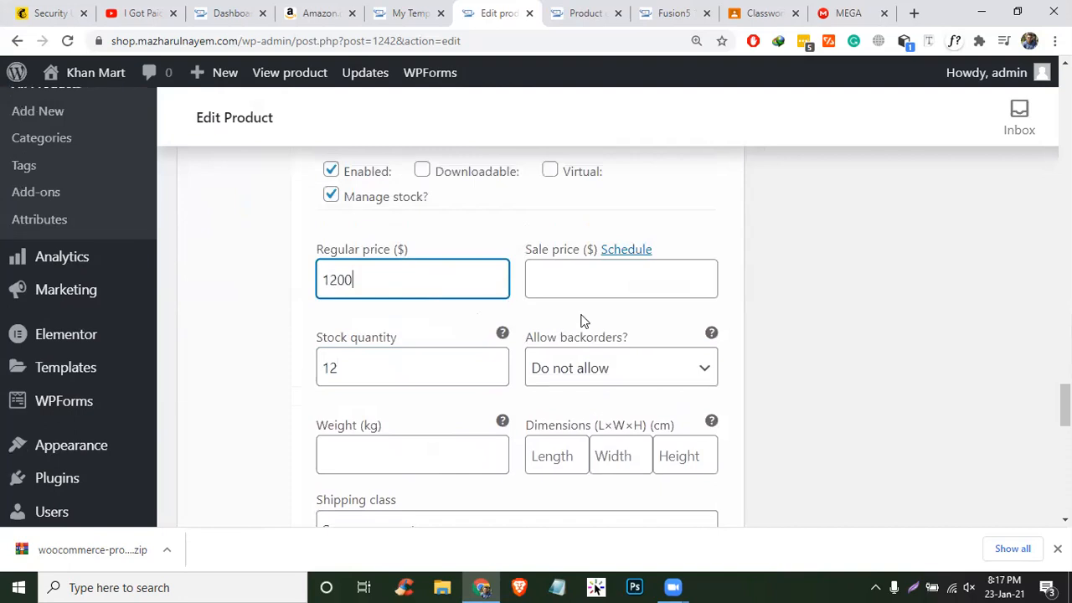
scroll(583, 321, down, 5)
click(367, 466)
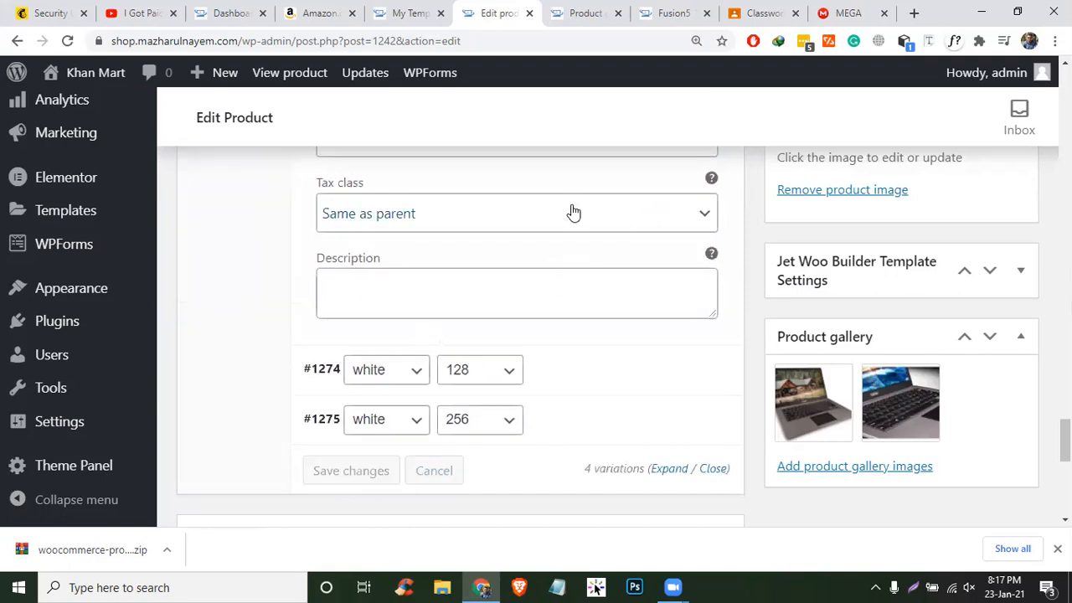
- Open the laptop's product page from its permalink in a new browser tab and switch to it
scroll(751, 263, up, 20)
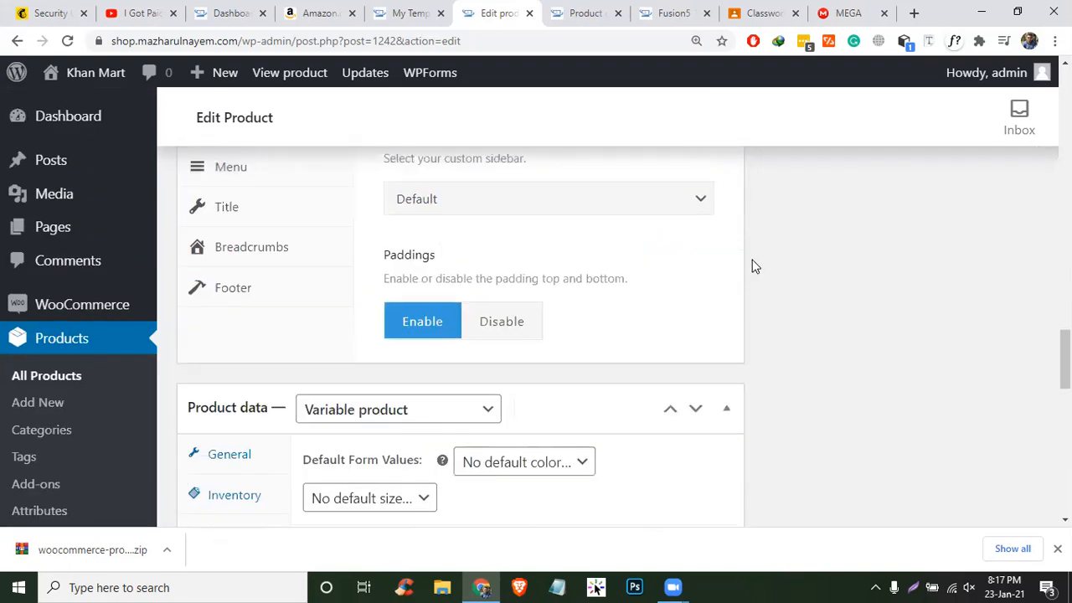
scroll(448, 301, down, 3)
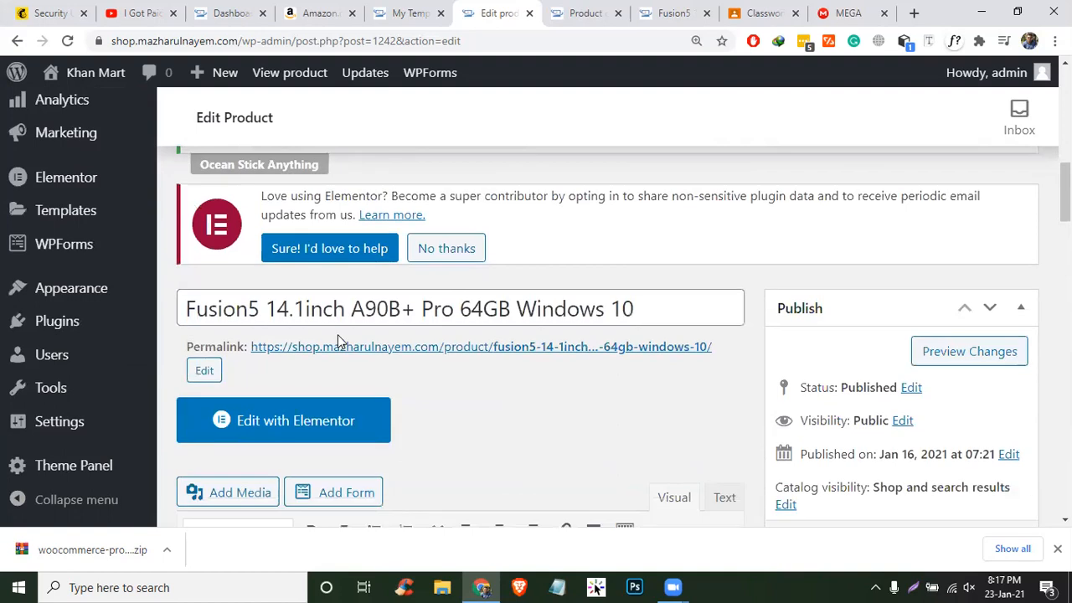
right_click(300, 348)
click(340, 360)
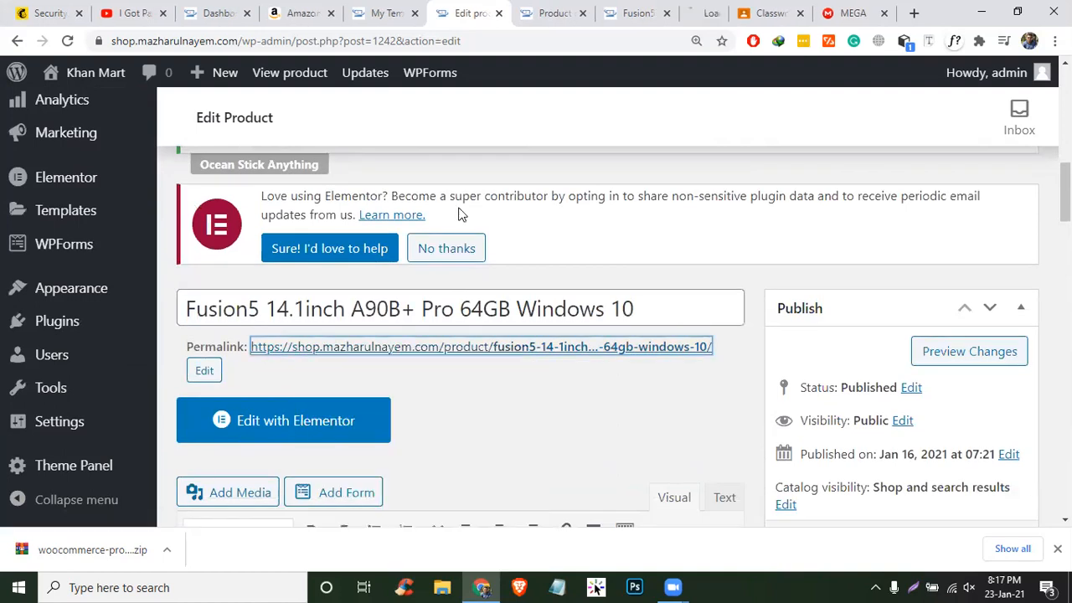
click(693, 12)
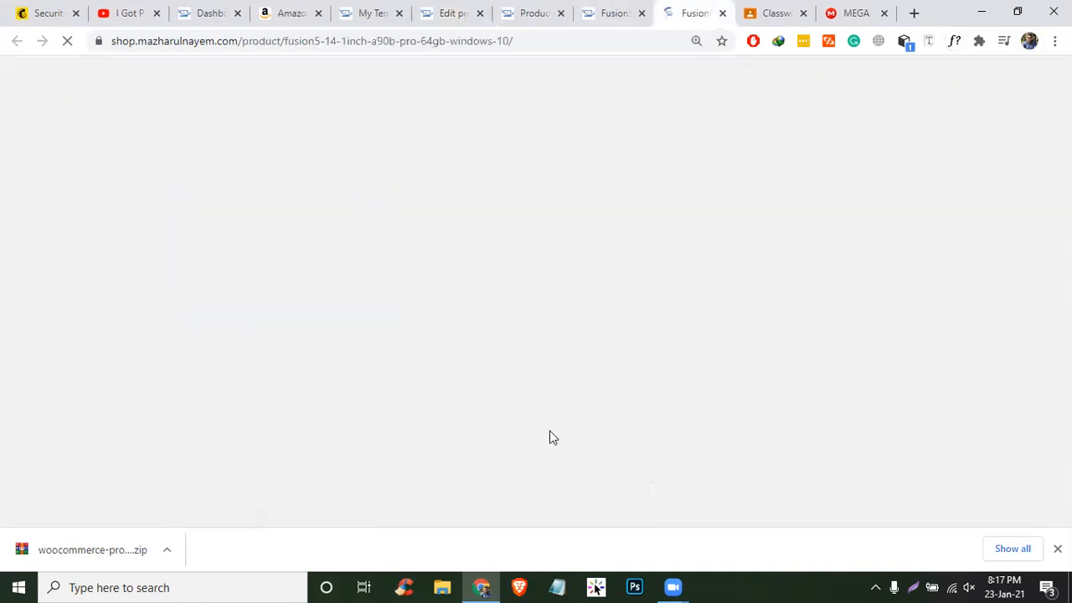
- Examine the variation options on the product page, choosing gray as the color, and check the product image and price
scroll(704, 349, down, 7)
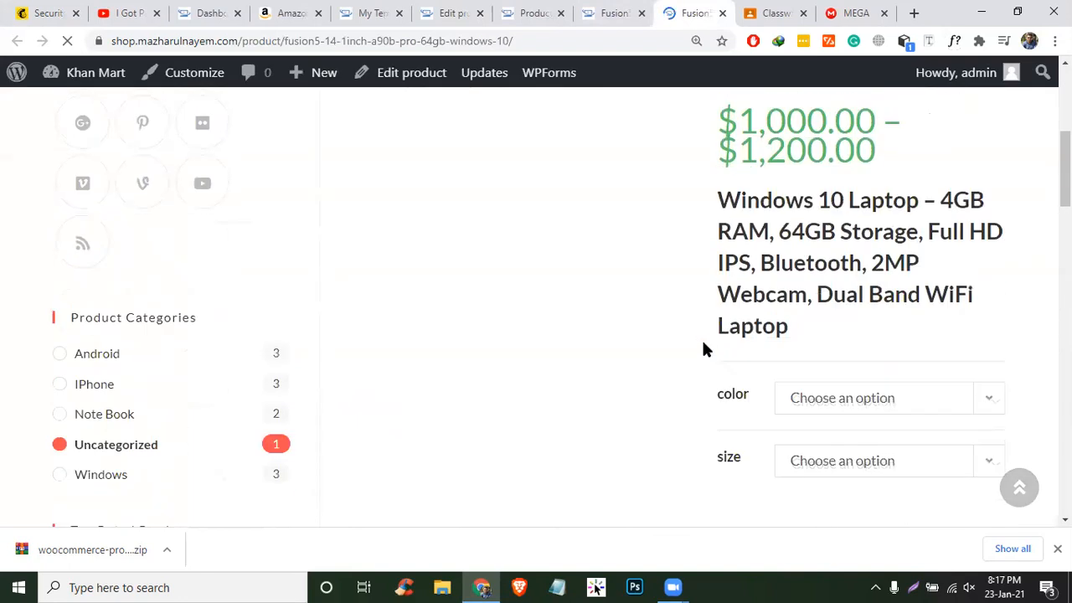
drag(767, 437, 809, 510)
scroll(741, 389, down, 1)
click(702, 341)
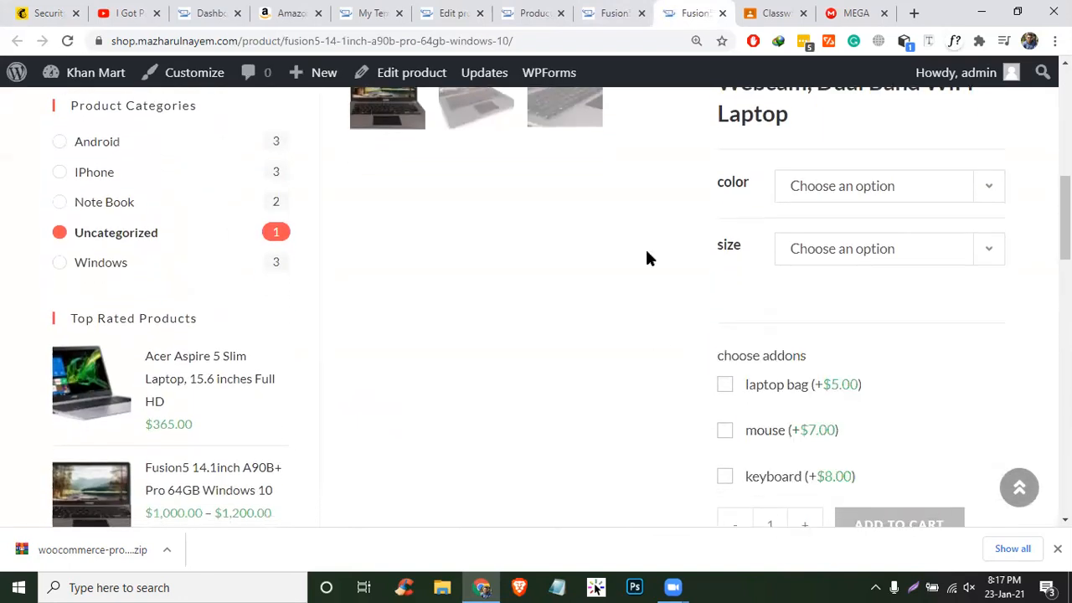
click(834, 194)
click(816, 235)
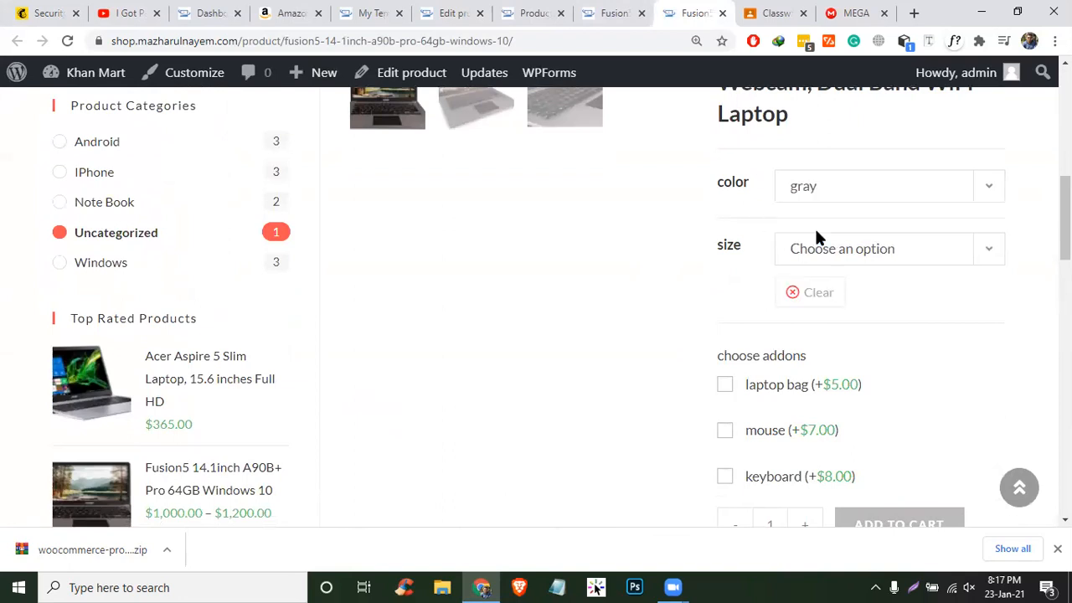
scroll(599, 313, up, 1)
scroll(600, 313, up, 3)
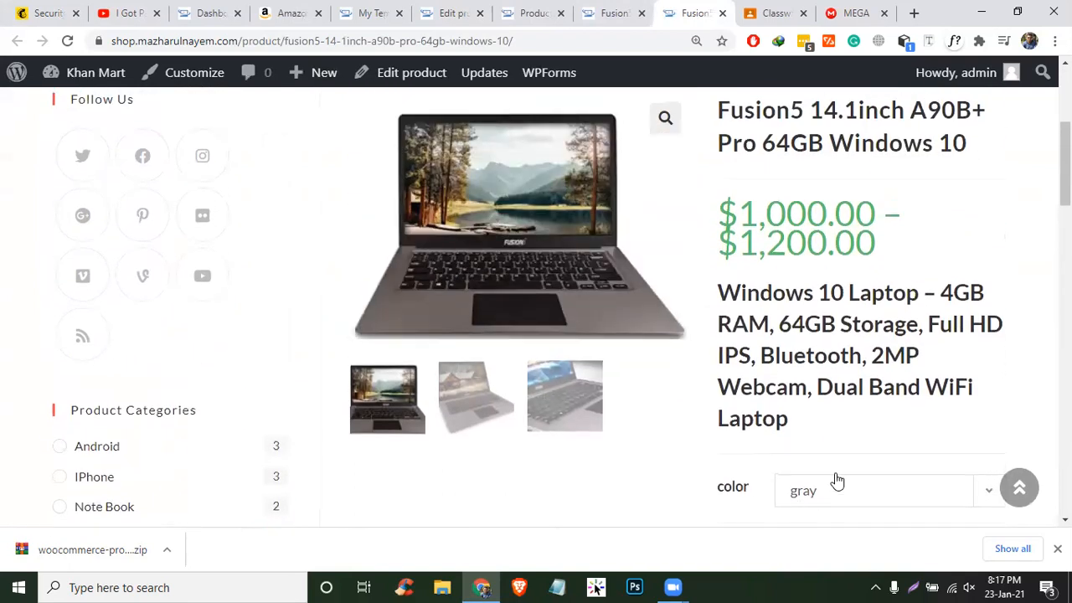
- Choose size 128 for the gray laptop and check the product image and price range
scroll(835, 468, down, 2)
click(846, 366)
click(815, 416)
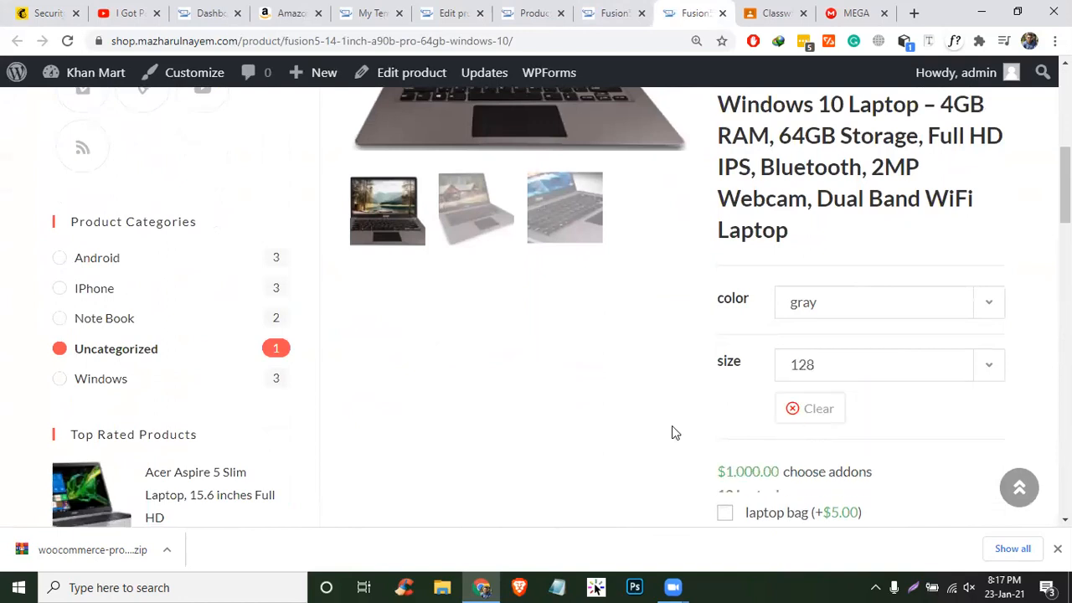
scroll(538, 434, up, 3)
scroll(856, 402, down, 3)
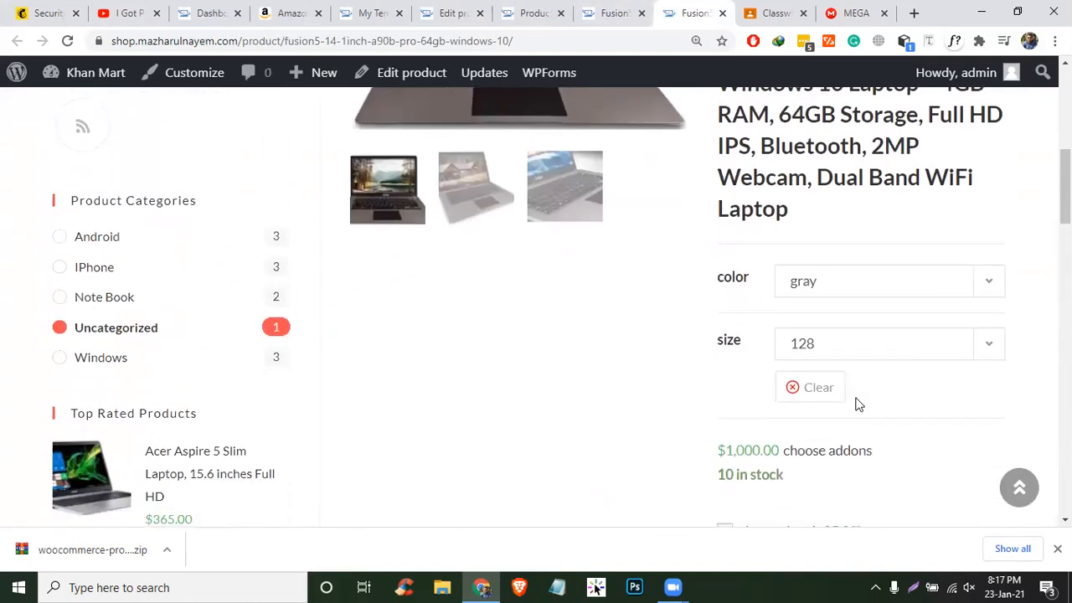
- Switch the size to 256 and check that variation's image, price and stock
click(818, 355)
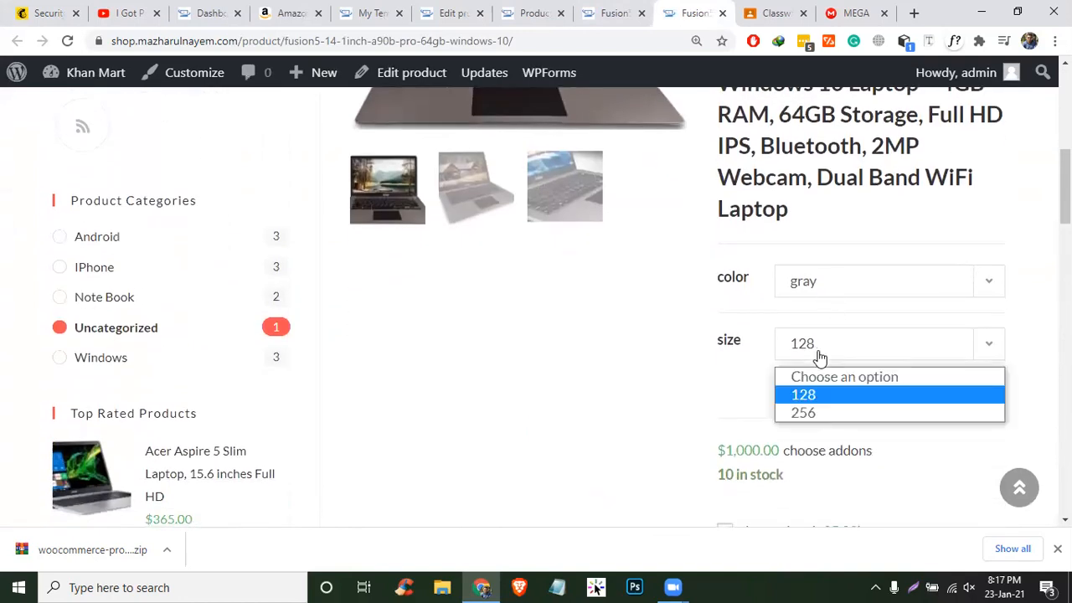
click(809, 411)
scroll(706, 404, up, 3)
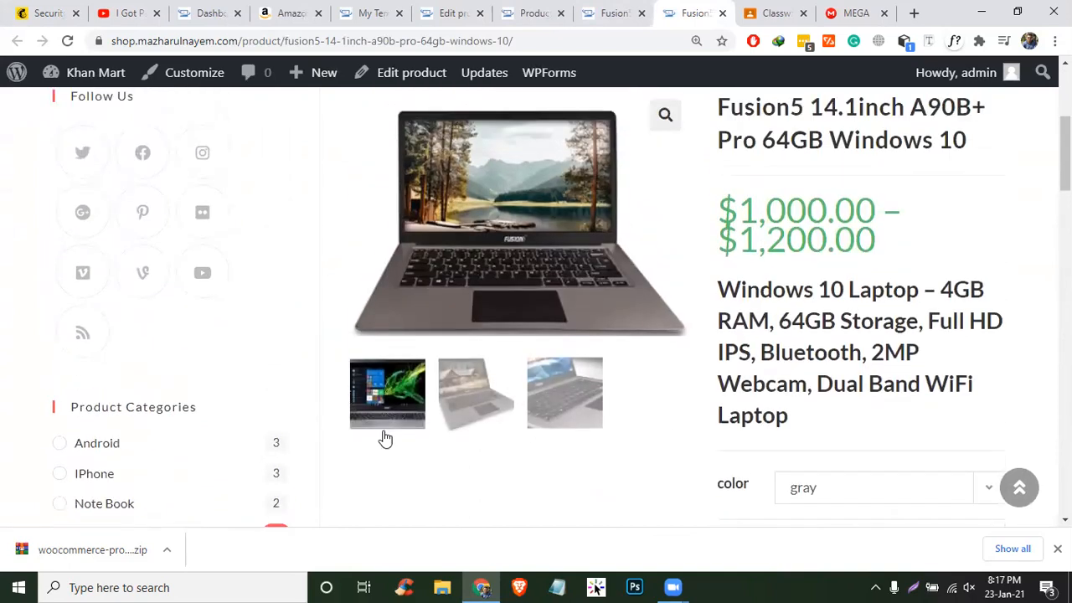
click(381, 427)
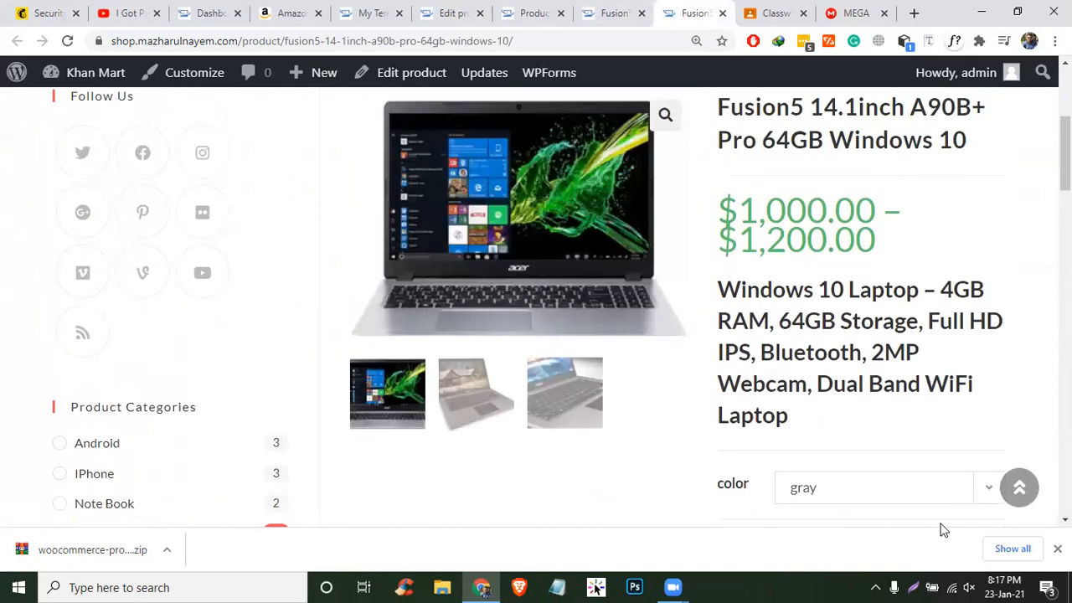
scroll(885, 440, down, 2)
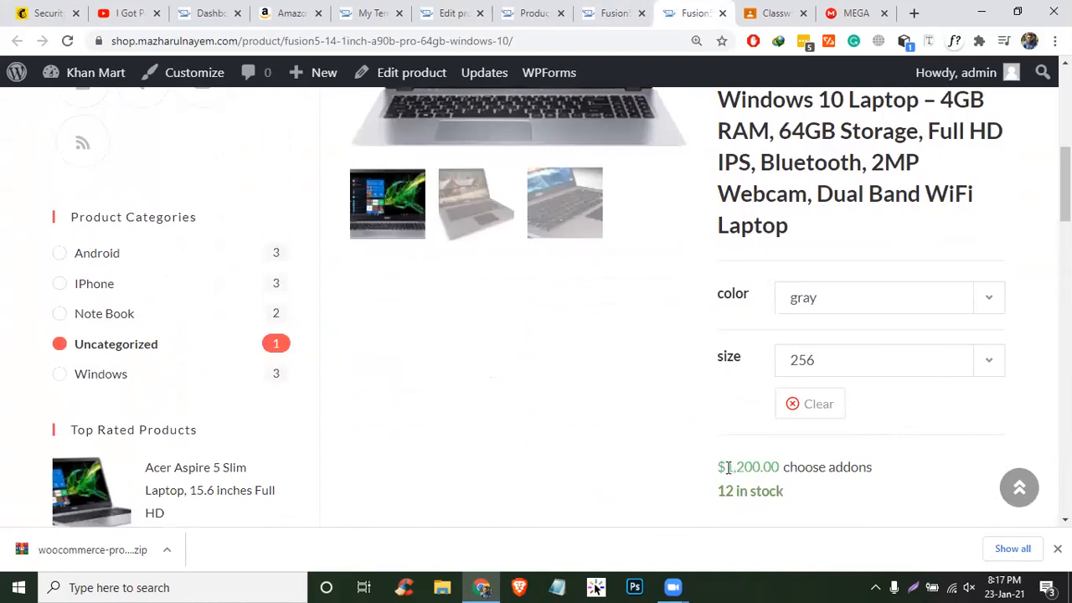
drag(725, 467, 837, 469)
- Switch the size back to 128 and compare the variation's price and stock
click(865, 371)
click(827, 409)
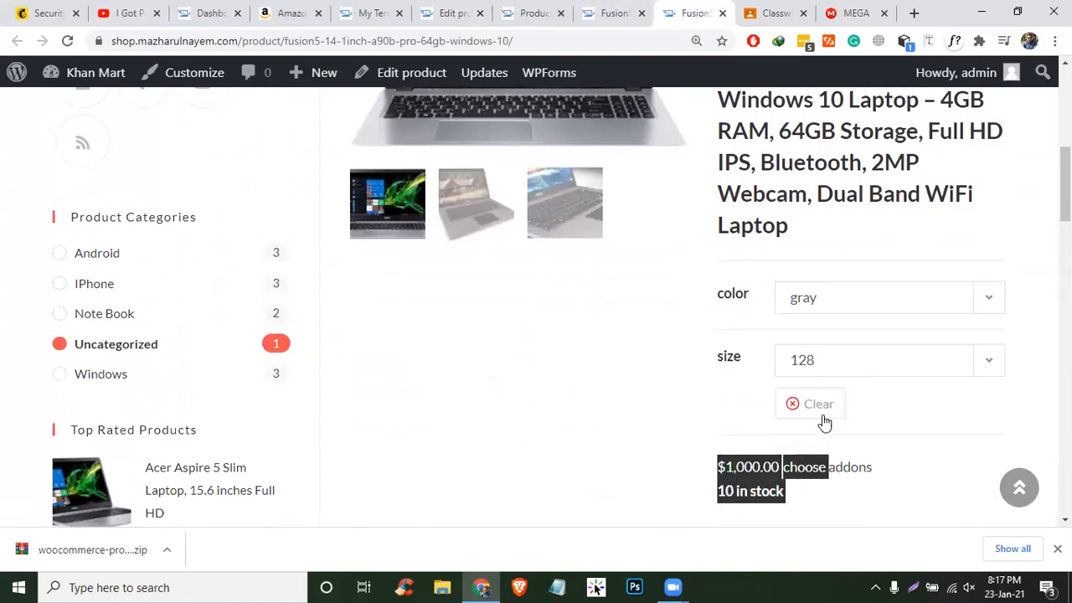
click(693, 455)
drag(734, 466, 784, 471)
click(742, 486)
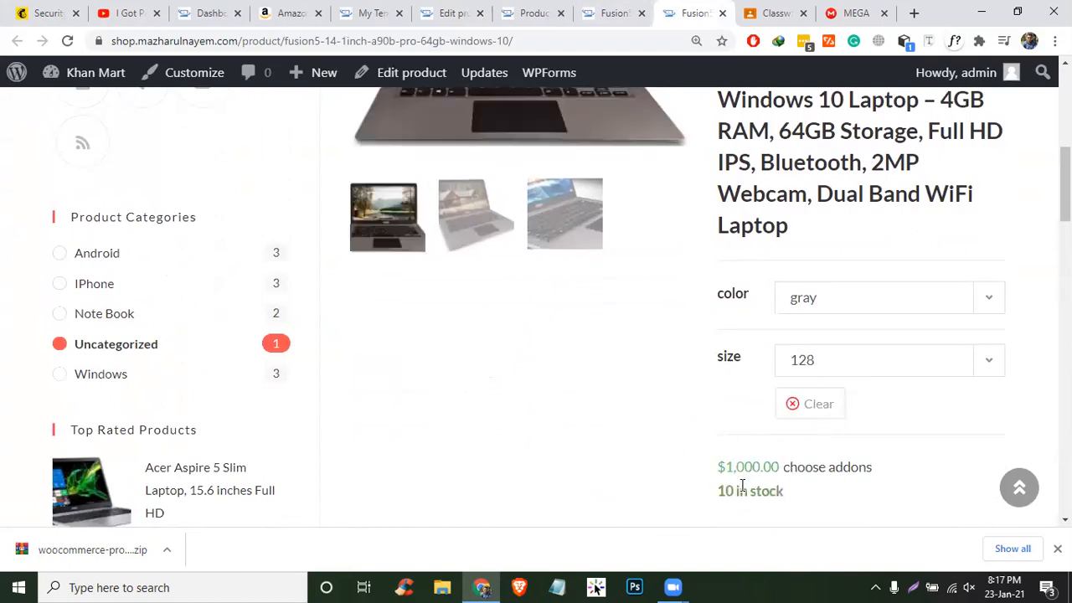
- Add the laptop bag add-on to the gray 128 laptop and look over the product page
scroll(687, 453, down, 3)
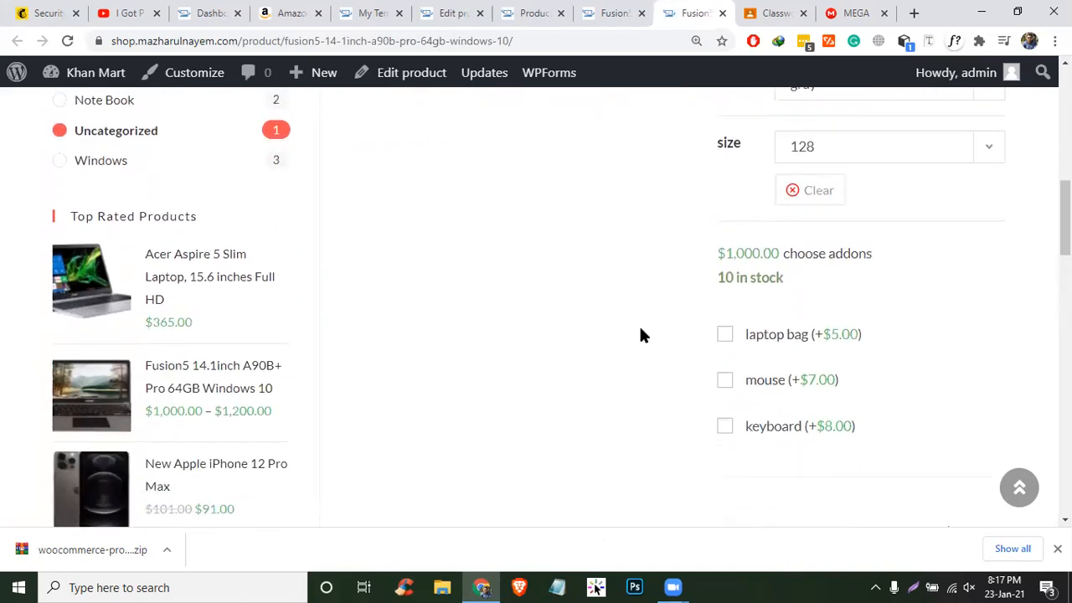
click(740, 334)
scroll(718, 378, up, 9)
scroll(718, 384, down, 3)
scroll(718, 383, down, 3)
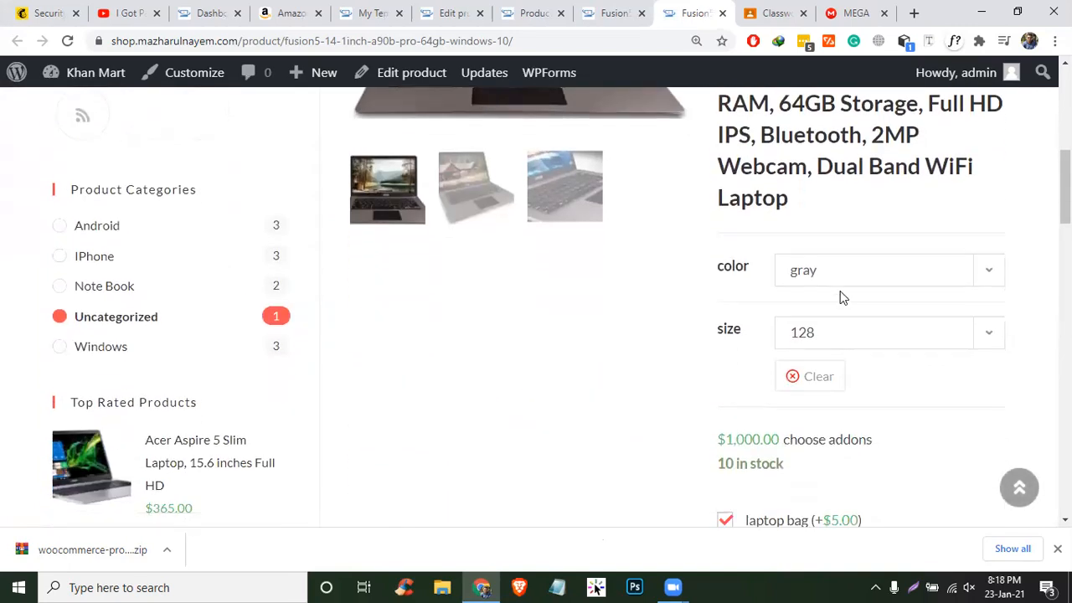
- Review the available color and size choices, keeping gray and 128 selected
click(841, 280)
click(813, 321)
click(871, 343)
click(737, 382)
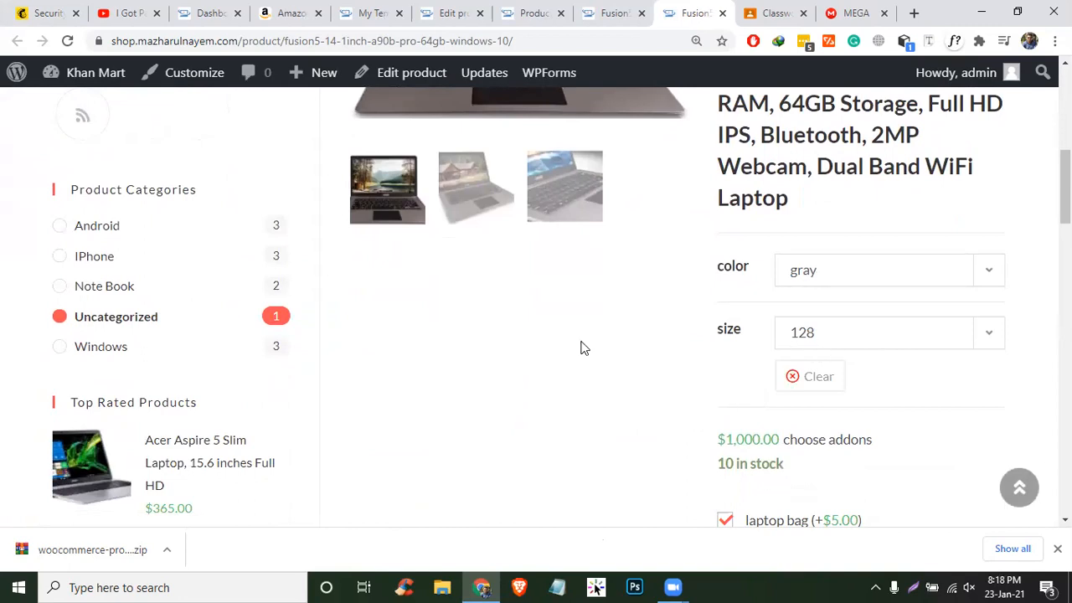